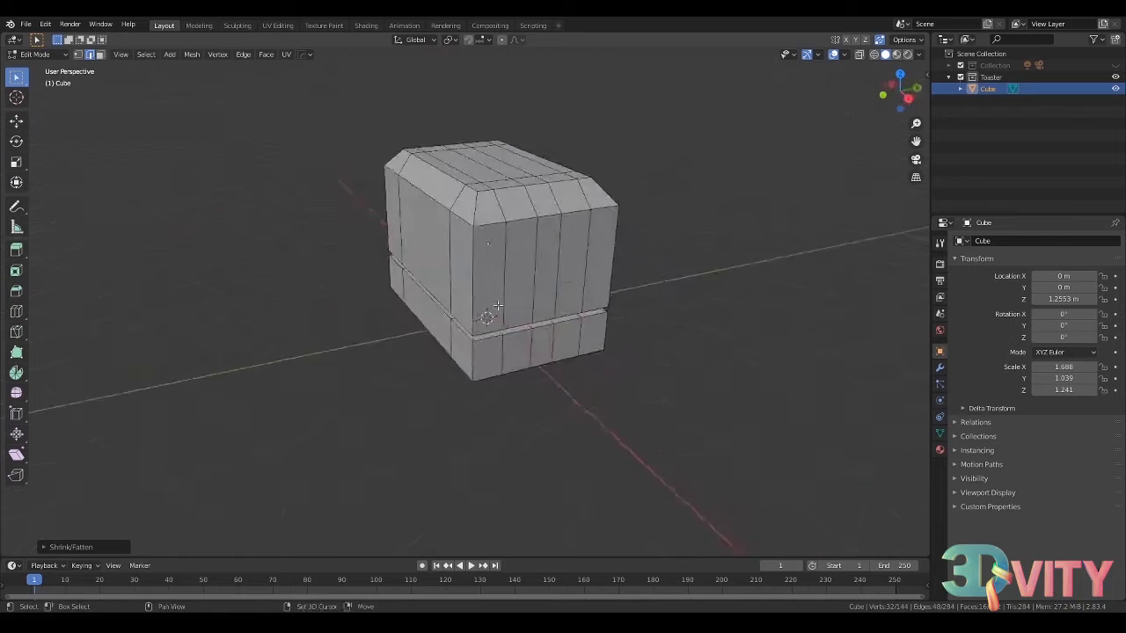
- Add two horizontal edge loops around the toaster's upper body, one just above the groove and one near its upper edge
{"action": "key", "text": "ctrl+r"}
{"action": "left_click", "coordinate": [521, 294]}
{"action": "left_click", "coordinate": [525, 327]}
{"action": "key", "text": "ctrl+r"}
{"action": "left_click", "coordinate": [538, 263]}
{"action": "left_click", "coordinate": [538, 233]}
- Recess the narrow vertical face in the middle of the body's end to form the lever slot
{"action": "middle_click_drag", "start_coordinate": [537, 233], "coordinate": [480, 207]}
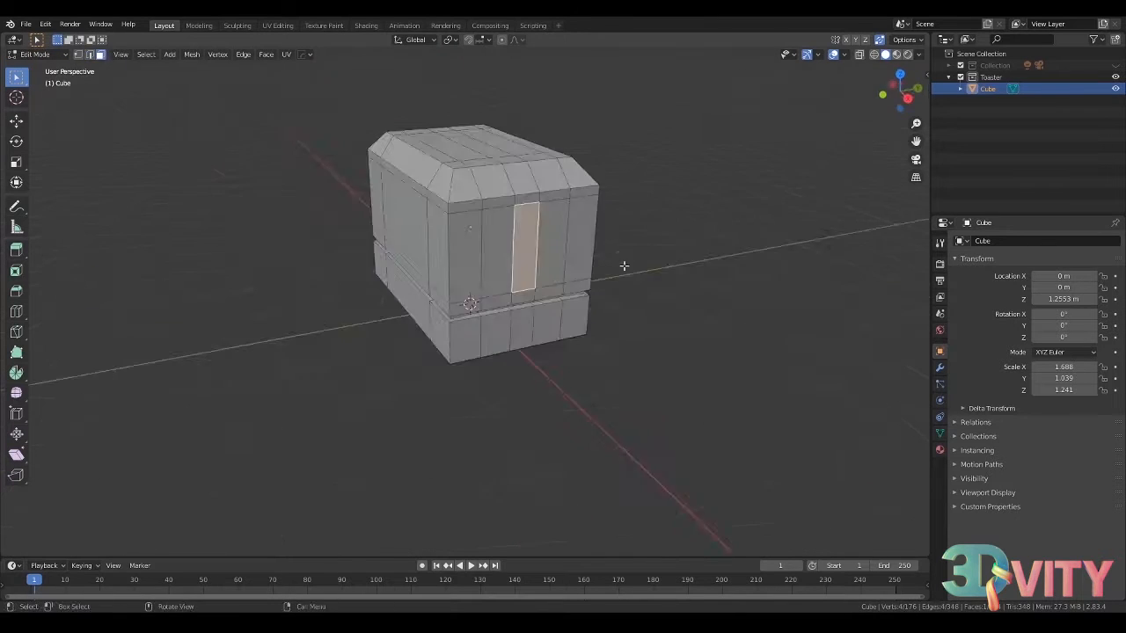
{"action": "key", "text": "Tab"}
{"action": "middle_click_drag", "start_coordinate": [631, 290], "coordinate": [576, 301]}
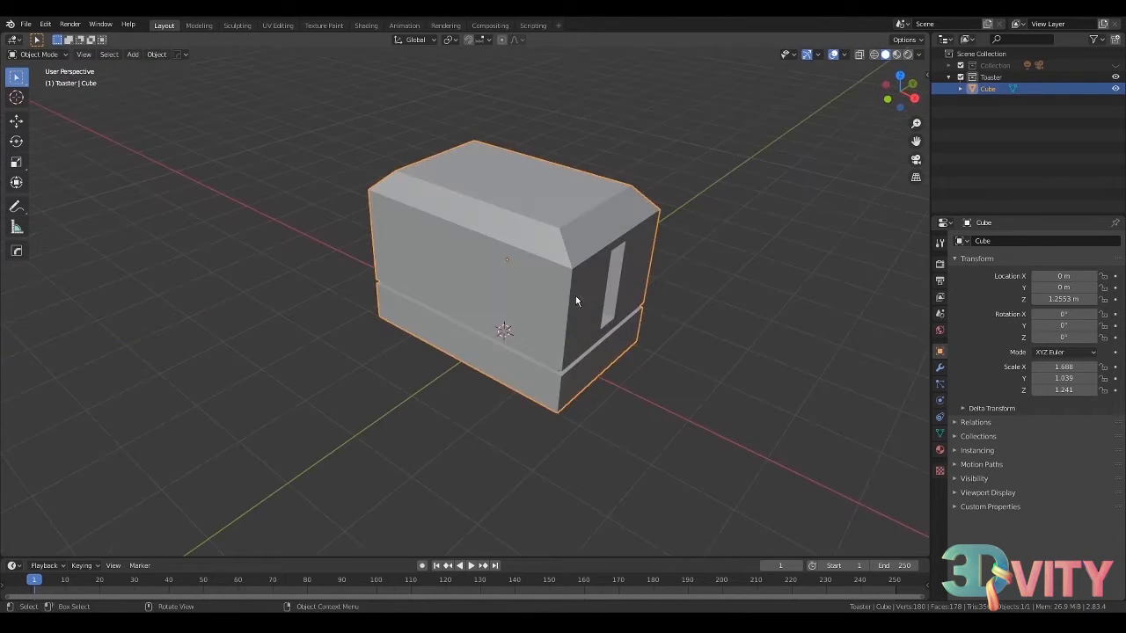
- Bevel the vertical corner edges of the toaster body slightly
{"action": "middle_click_drag", "start_coordinate": [423, 183], "coordinate": [273, 186]}
{"action": "left_click", "coordinate": [643, 249], "text": "alt+shift"}
{"action": "scroll", "coordinate": [568, 299], "scroll_direction": "up", "scroll_amount": 4}
{"action": "middle_click_drag", "start_coordinate": [538, 320], "coordinate": [620, 301]}
{"action": "key", "text": "ctrl+b"}
{"action": "left_click", "coordinate": [630, 306]}
{"action": "scroll", "coordinate": [545, 274], "scroll_direction": "down", "scroll_amount": 4}
{"action": "key", "text": "Tab"}
{"action": "middle_click_drag", "start_coordinate": [533, 270], "coordinate": [628, 353]}
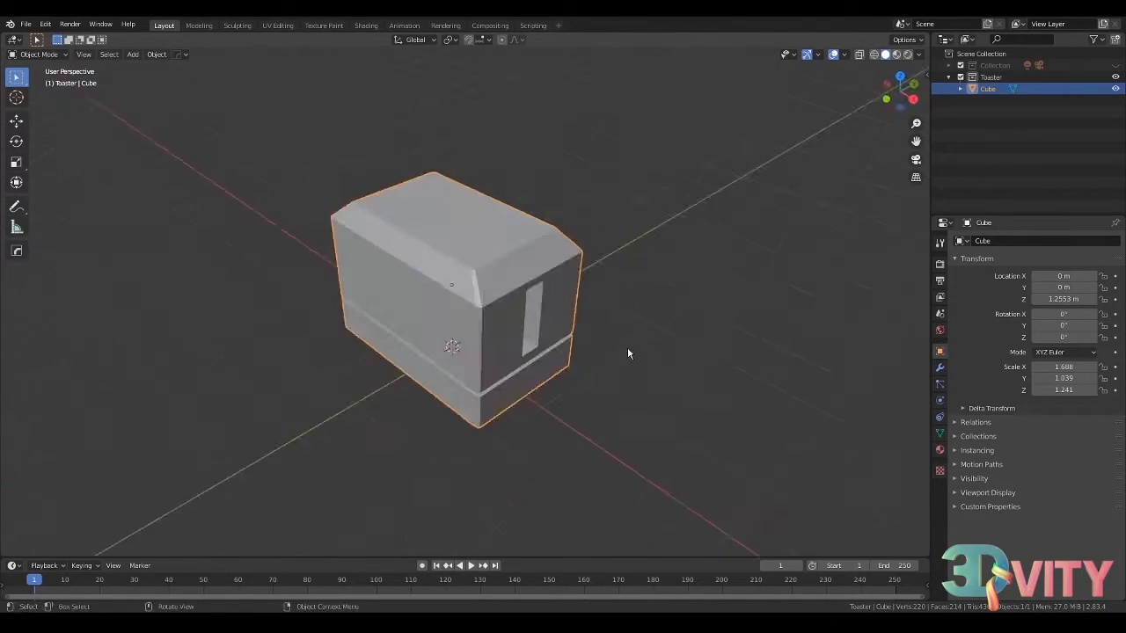
- Extrude the two long faces on top of the toaster downwards to form the bread slots
{"action": "middle_click_drag", "start_coordinate": [578, 384], "coordinate": [552, 354]}
{"action": "key", "text": "Tab"}
{"action": "left_click", "coordinate": [101, 55]}
{"action": "middle_click_drag", "start_coordinate": [422, 290], "coordinate": [485, 277]}
{"action": "left_click", "coordinate": [475, 249]}
{"action": "left_click", "coordinate": [538, 230], "text": "shift"}
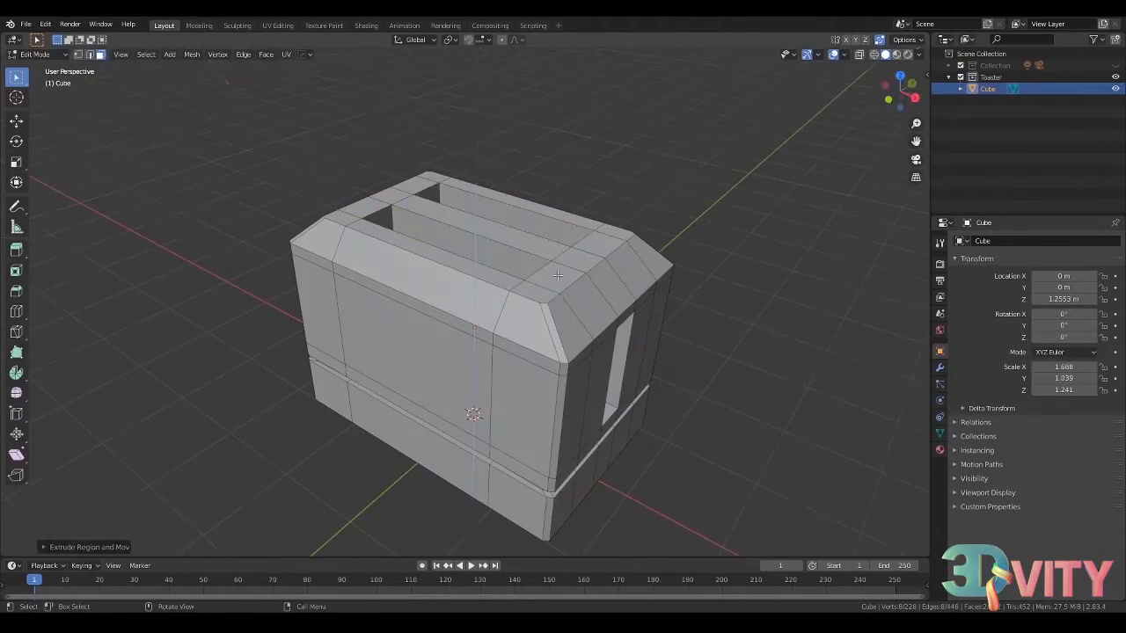
- Adjust the depth of the bread slots by moving their bottom faces along Z
{"action": "left_click", "coordinate": [888, 100]}
{"action": "left_click", "coordinate": [860, 54]}
{"action": "key", "text": "g"}
{"action": "key", "text": "z"}
{"action": "left_click", "coordinate": [689, 385]}
{"action": "key", "text": "Tab"}
{"action": "middle_click_drag", "start_coordinate": [689, 190], "coordinate": [684, 205]}
{"action": "left_click", "coordinate": [684, 202]}
{"action": "middle_click_drag", "start_coordinate": [683, 162], "coordinate": [567, 218]}
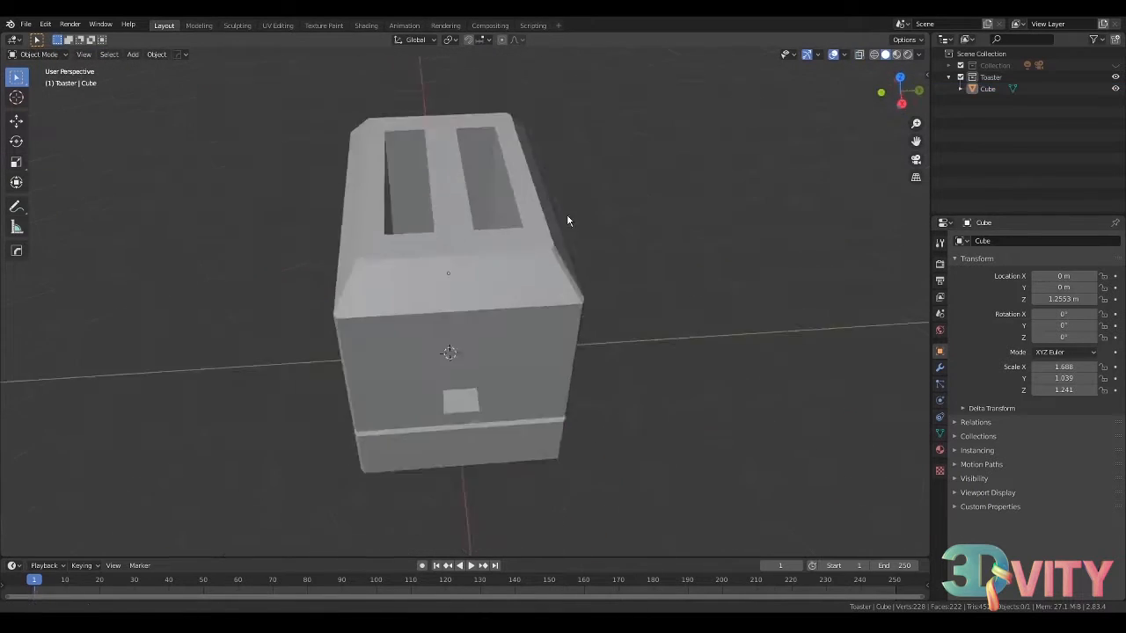
- Separate a copy of a face in the lever slot as a new object for the lever
{"action": "scroll", "coordinate": [567, 218], "scroll_direction": "down", "scroll_amount": 5}
{"action": "middle_click_drag", "start_coordinate": [479, 230], "coordinate": [563, 214]}
{"action": "middle_click_drag", "start_coordinate": [490, 209], "coordinate": [475, 224]}
{"action": "left_click", "coordinate": [471, 230]}
{"action": "key", "text": "Tab"}
{"action": "scroll", "coordinate": [466, 237], "scroll_direction": "up", "scroll_amount": 4}
{"action": "left_click", "coordinate": [447, 256]}
{"action": "middle_click_drag", "start_coordinate": [447, 255], "coordinate": [471, 183]}
{"action": "left_click", "coordinate": [469, 256]}
- Extrude the lever piece out through the slot and form a wider handle block on its end
{"action": "key", "text": "Tab"}
{"action": "scroll", "coordinate": [457, 237], "scroll_direction": "up", "scroll_amount": 3}
{"action": "left_click", "coordinate": [499, 235]}
{"action": "left_click", "coordinate": [461, 225]}
{"action": "key", "text": "e"}
{"action": "left_click", "coordinate": [478, 222]}
{"action": "left_click", "coordinate": [466, 178]}
{"action": "left_click", "coordinate": [429, 251]}
- Split the lever along its middle with an edge loop and delete everything except one quarter
{"action": "key", "text": "ctrl+r"}
{"action": "left_click", "coordinate": [428, 231]}
{"action": "right_click", "coordinate": [429, 231]}
{"action": "middle_click_drag", "start_coordinate": [428, 230], "coordinate": [375, 206]}
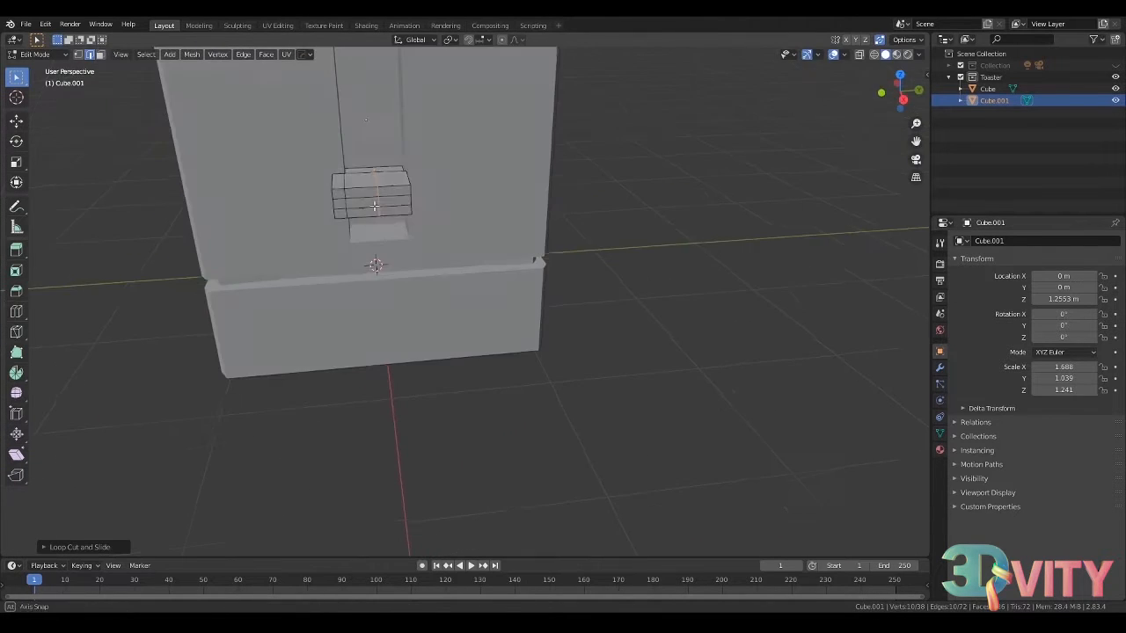
{"action": "key", "text": "KP_3"}
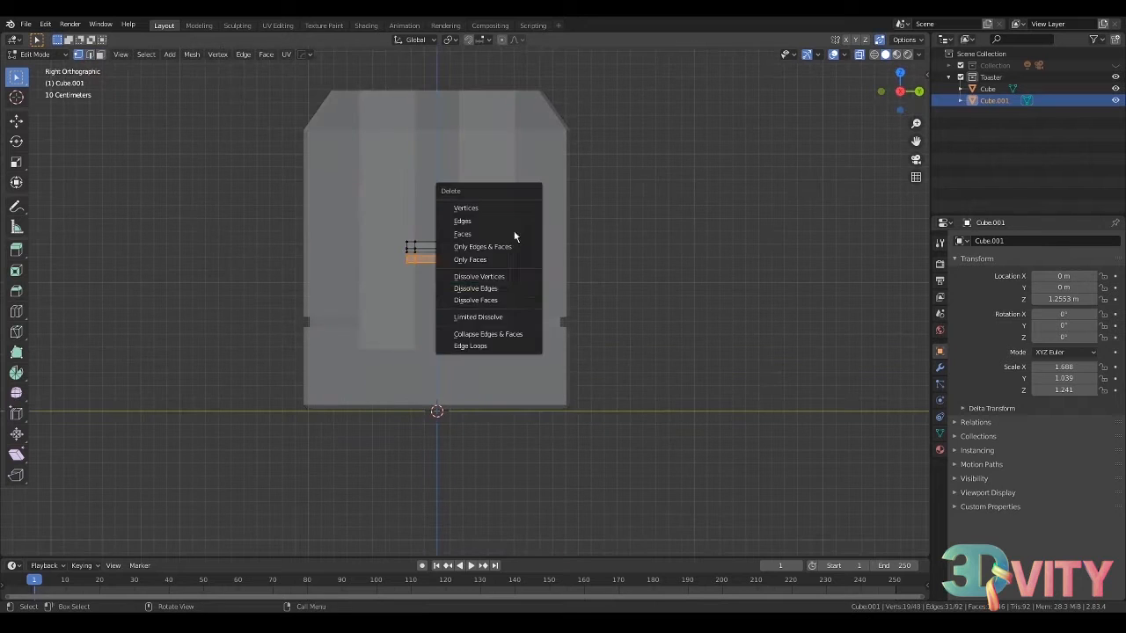
- Add a Mirror modifier to the lever and mirror it across the Y and Z axes
{"action": "left_click", "coordinate": [939, 367]}
{"action": "left_click", "coordinate": [1038, 240]}
{"action": "left_click", "coordinate": [903, 357]}
{"action": "middle_click_drag", "start_coordinate": [902, 357], "coordinate": [384, 309]}
{"action": "scroll", "coordinate": [540, 243], "scroll_direction": "up", "scroll_amount": 2}
{"action": "key", "text": "Tab"}
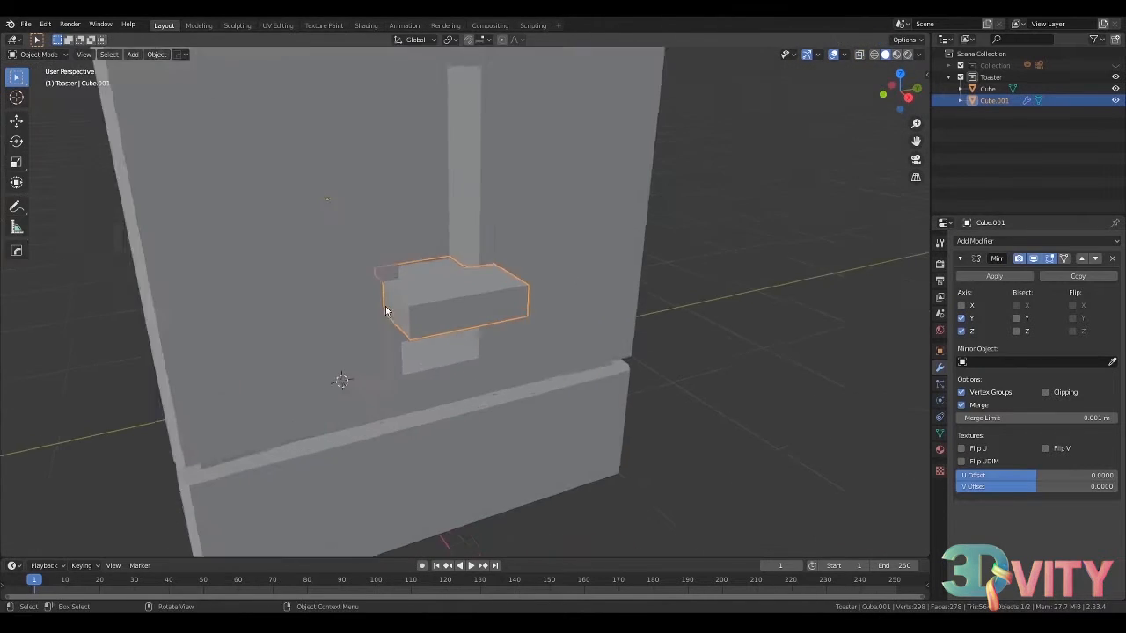
- Move the front face of the lever handle along the X axis to change its length
{"action": "key", "text": "Tab"}
{"action": "left_click", "coordinate": [422, 298]}
{"action": "left_click", "coordinate": [462, 279], "text": "ctrl"}
{"action": "left_click", "coordinate": [461, 274]}
{"action": "middle_click_drag", "start_coordinate": [461, 275], "coordinate": [509, 302]}
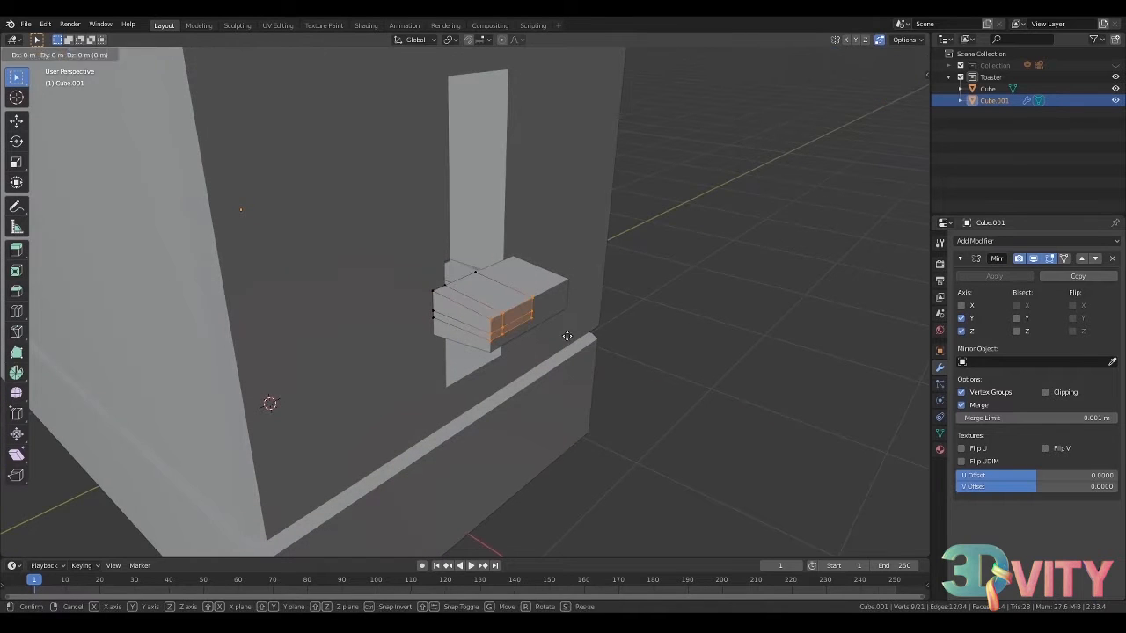
{"action": "key", "text": "x"}
{"action": "left_click", "coordinate": [582, 345]}
{"action": "key", "text": "Tab"}
{"action": "middle_click_drag", "start_coordinate": [582, 345], "coordinate": [515, 352]}
- Move the vertical row of inner vertices on the lever along the Y axis
{"action": "key", "text": "Tab"}
{"action": "key", "text": "KP_3"}
{"action": "key", "text": "alt+z"}
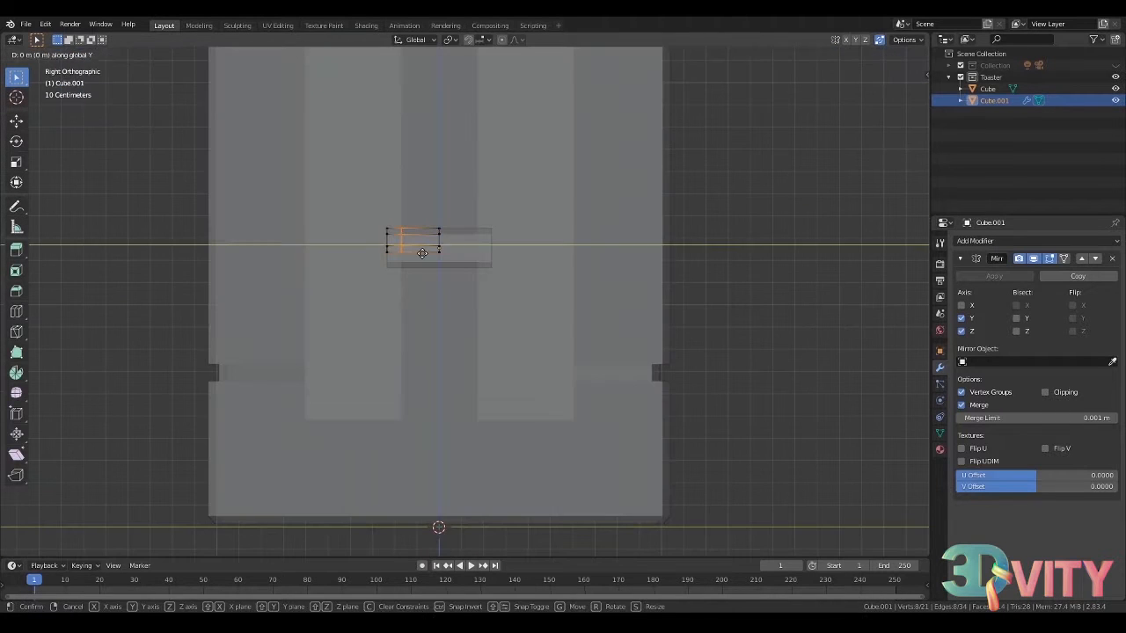
{"action": "left_click", "coordinate": [422, 253]}
{"action": "key", "text": "Tab"}
{"action": "mouse_move", "coordinate": [422, 253]}
{"action": "middle_mouse_down"}
{"action": "mouse_move", "coordinate": [452, 298]}
{"action": "mouse_move", "coordinate": [598, 251]}
{"action": "mouse_move", "coordinate": [631, 295]}
{"action": "mouse_move", "coordinate": [558, 242]}
{"action": "mouse_move", "coordinate": [565, 280]}
{"action": "mouse_move", "coordinate": [641, 264]}
{"action": "mouse_move", "coordinate": [695, 273]}
{"action": "middle_mouse_up"}
- Apply the Mirror modifier on the lever
{"action": "key", "text": "Tab"}
{"action": "key", "text": "alt+z"}
{"action": "key", "text": "Tab"}
{"action": "left_click", "coordinate": [890, 104]}
{"action": "left_click", "coordinate": [596, 263]}
{"action": "key", "text": "shift+z"}
{"action": "key", "text": "shift+z"}
{"action": "key", "text": "Tab"}
{"action": "key", "text": "Tab"}
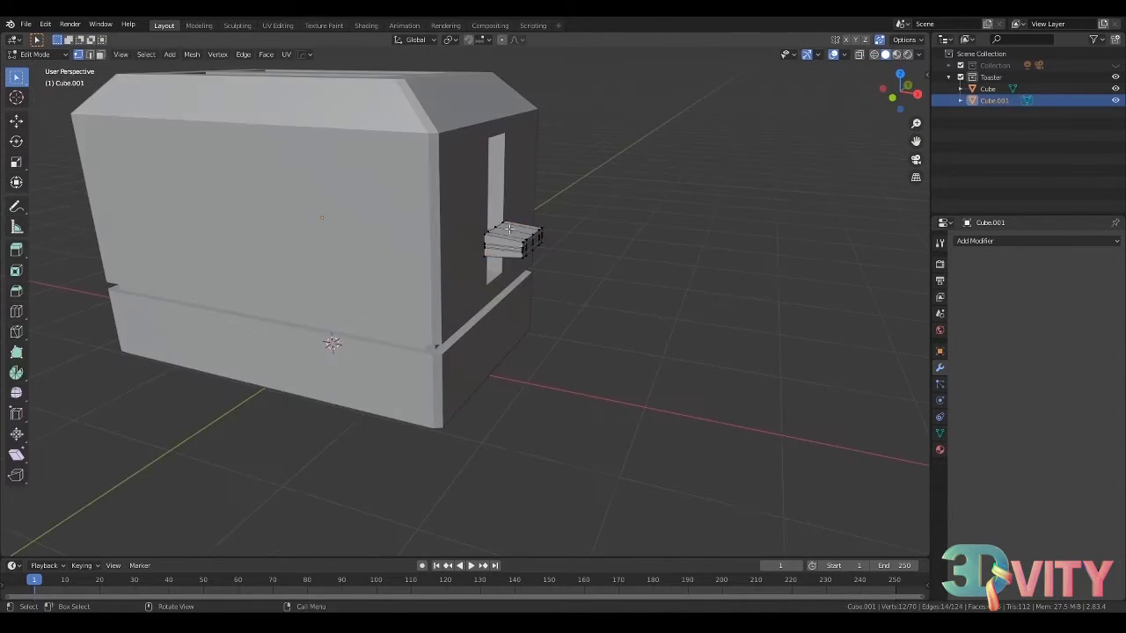
- Isolate the lever by hiding the toaster body and dissolve the surplus edge loops on its mesh
{"action": "key", "text": "Tab"}
{"action": "key", "text": "shift+h"}
{"action": "scroll", "coordinate": [536, 271], "scroll_direction": "up", "scroll_amount": 8}
{"action": "key", "text": "Tab"}
{"action": "middle_click_drag", "start_coordinate": [536, 271], "coordinate": [423, 211]}
{"action": "left_click", "coordinate": [476, 254], "text": "shift"}
{"action": "key", "text": "alt+z"}
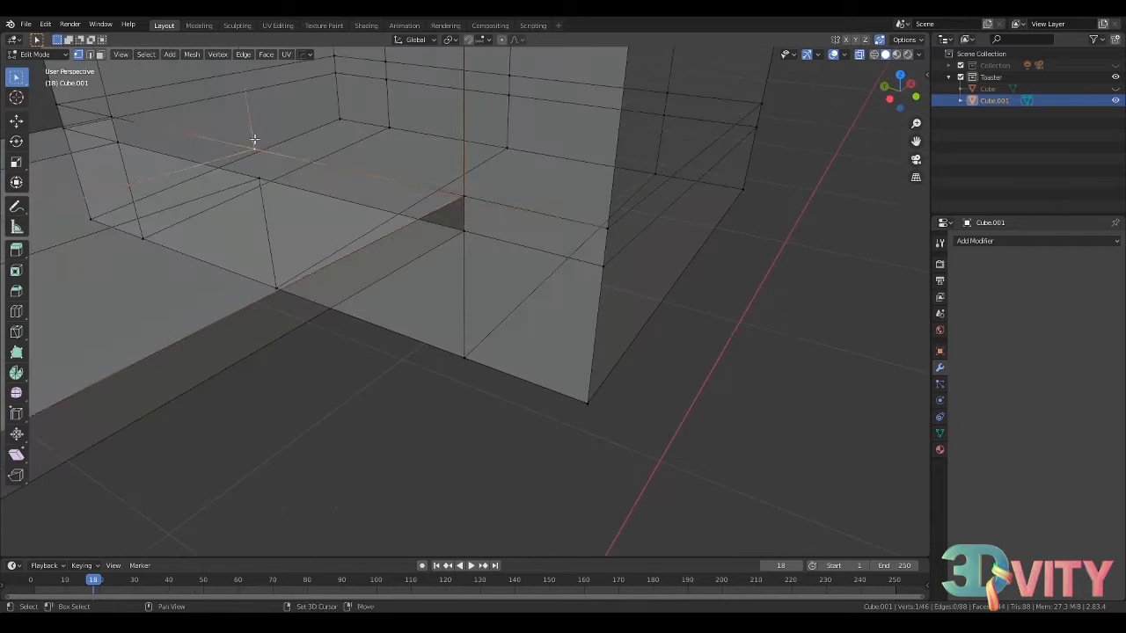
{"action": "scroll", "coordinate": [253, 143], "scroll_direction": "down", "scroll_amount": 3}
{"action": "left_click", "coordinate": [239, 189], "text": "shift"}
{"action": "key", "text": "alt+z"}
- Move the edge loop around the handle at the level of the tongue's upper face along Z
{"action": "scroll", "coordinate": [417, 237], "scroll_direction": "down", "scroll_amount": 2}
{"action": "left_click", "coordinate": [420, 263], "text": "alt"}
{"action": "left_click", "coordinate": [567, 281], "text": "alt+shift"}
{"action": "middle_click_drag", "start_coordinate": [567, 282], "coordinate": [601, 282]}
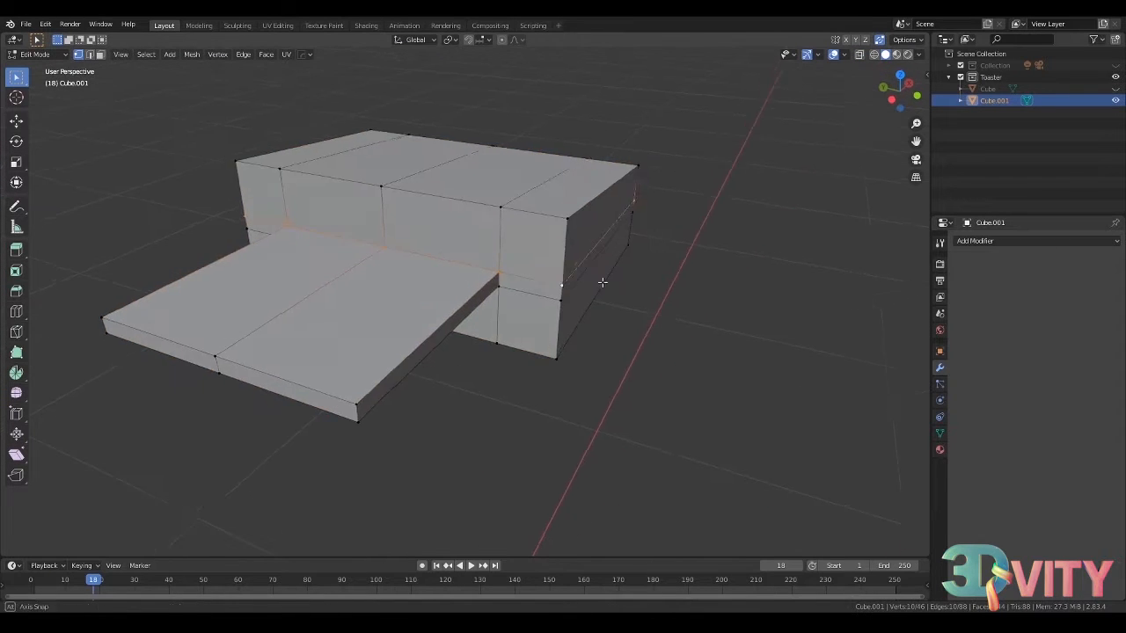
{"action": "key", "text": "KP_3"}
{"action": "key", "text": "g"}
{"action": "key", "text": "z"}
{"action": "left_click", "coordinate": [671, 313]}
{"action": "key", "text": "alt+z"}
{"action": "middle_click_drag", "start_coordinate": [671, 312], "coordinate": [680, 346]}
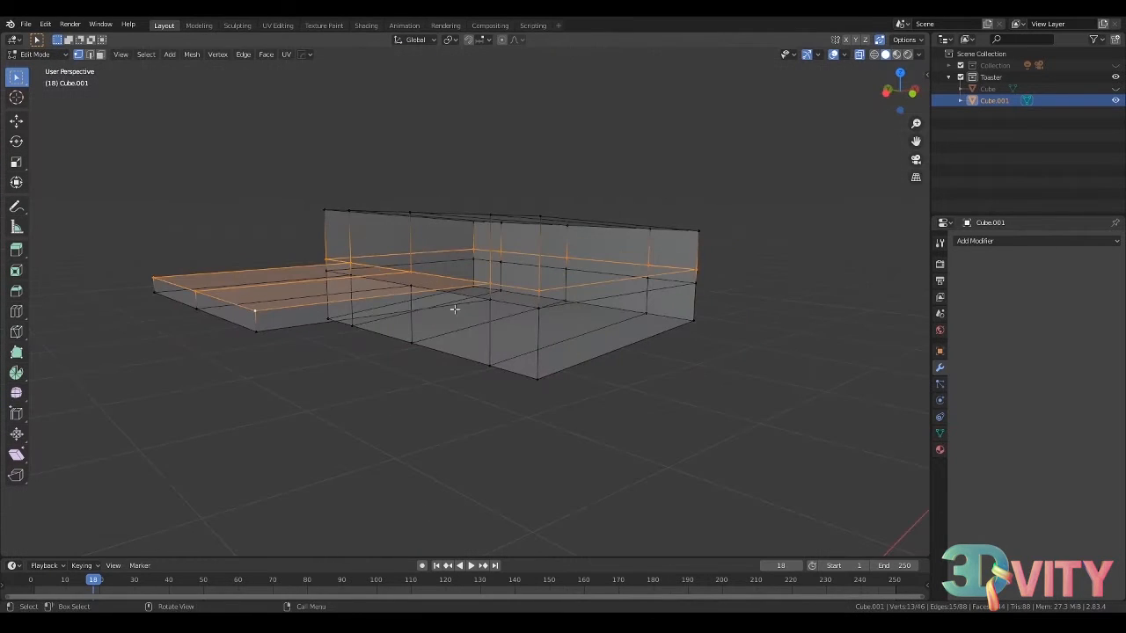
- Thicken the lever's tongue and mirror the lever's upper half downwards to replace its deleted lower half
{"action": "key", "text": "KP_1"}
{"action": "key", "text": "g"}
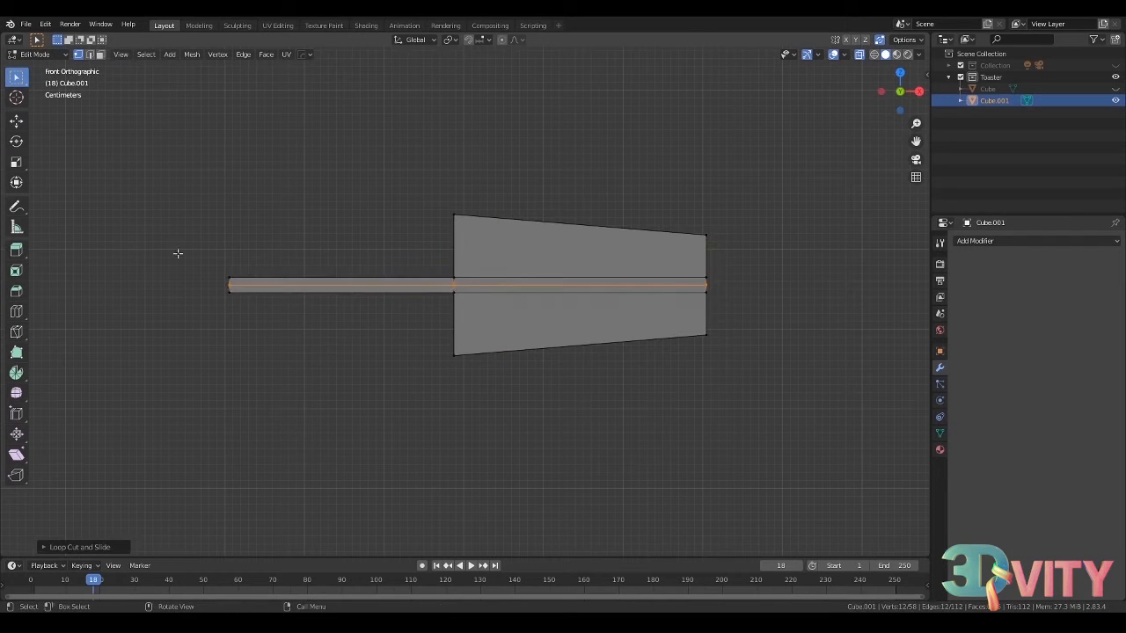
{"action": "left_click_drag", "start_coordinate": [198, 247], "coordinate": [723, 262]}
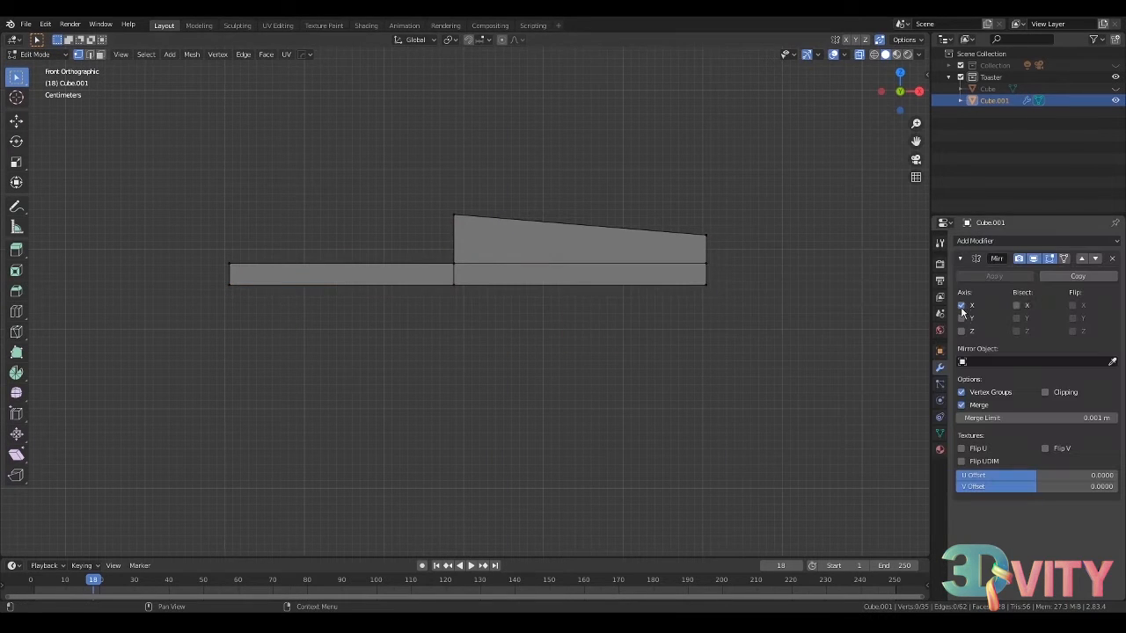
{"action": "middle_click_drag", "start_coordinate": [563, 264], "coordinate": [574, 244]}
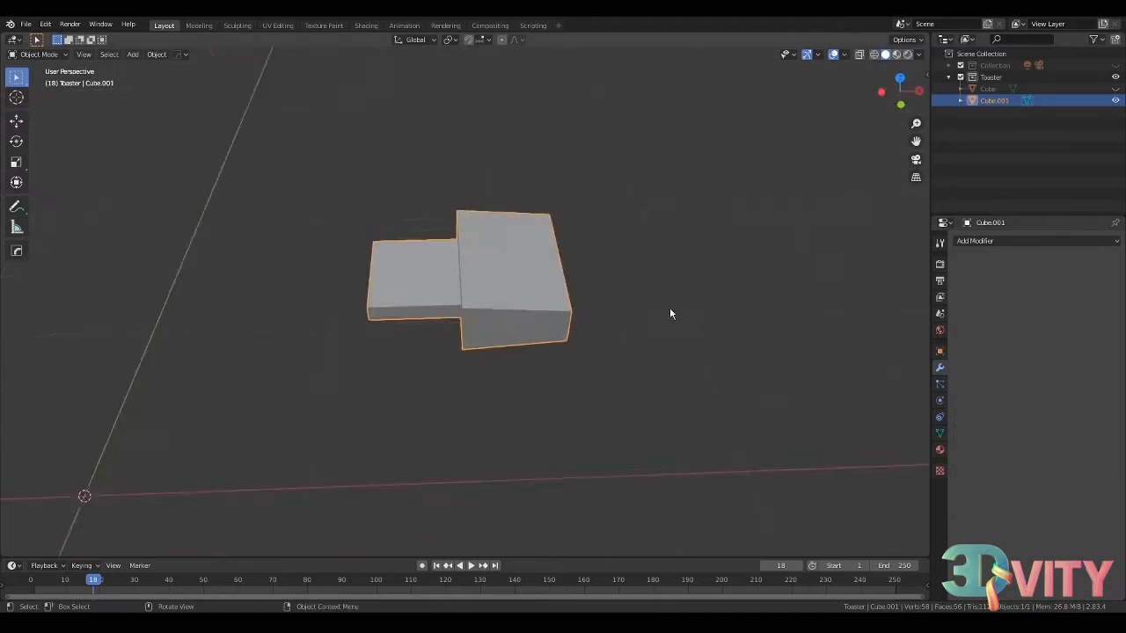
- Bring the hidden toaster body back into view beside the lever
{"action": "key", "text": "KP_Divide"}
{"action": "middle_click_drag", "start_coordinate": [586, 312], "coordinate": [648, 308]}
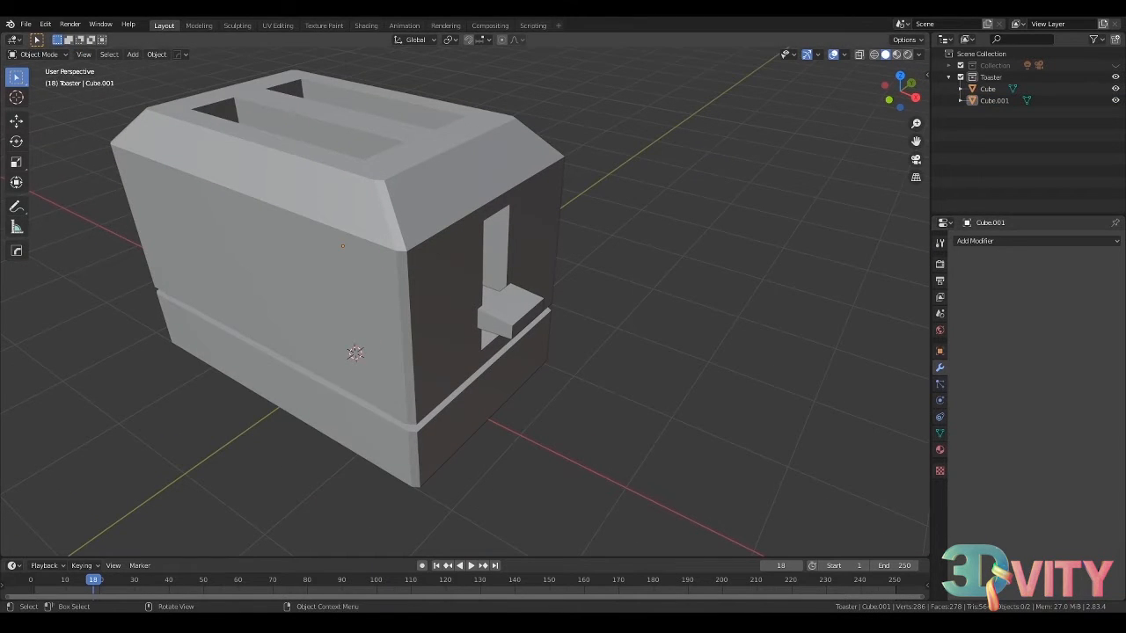
{"action": "middle_click_drag", "start_coordinate": [465, 271], "coordinate": [445, 283]}
- Collapse the bevelled vertical corners at the body's lever end into single edges and reposition the corner vertices from above
{"action": "left_click", "coordinate": [415, 278]}
{"action": "key", "text": "Tab"}
{"action": "left_click", "coordinate": [338, 348], "text": "alt"}
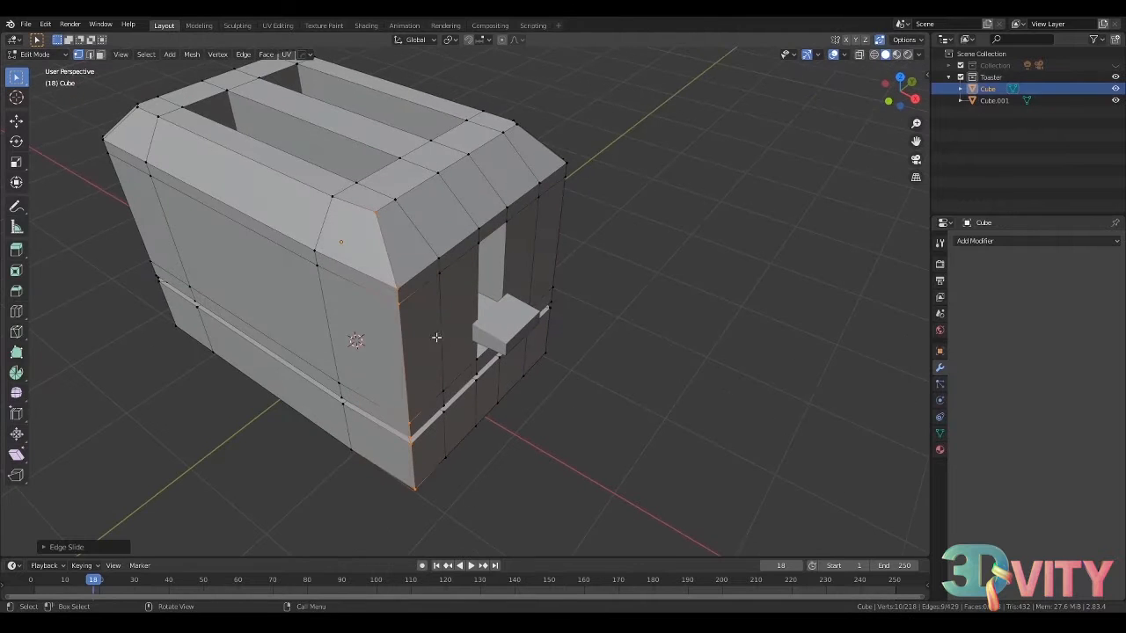
{"action": "key", "text": "KP_7"}
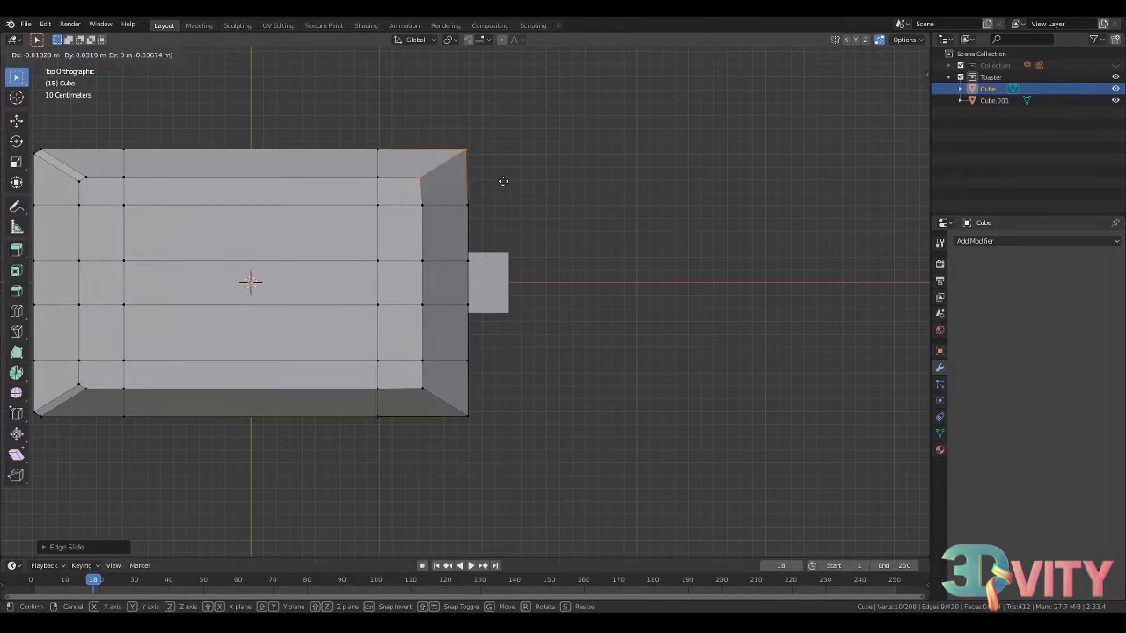
{"action": "left_click", "coordinate": [505, 182]}
- Cut the toaster body across its centre and delete the half opposite the lever
{"action": "scroll", "coordinate": [505, 181], "scroll_direction": "down", "scroll_amount": 2}
{"action": "middle_click_drag", "start_coordinate": [505, 181], "coordinate": [585, 141], "text": "shift"}
{"action": "key", "text": "ctrl+r"}
{"action": "left_click_drag", "start_coordinate": [211, 114], "coordinate": [335, 385]}
{"action": "key", "text": "x"}
- Add a Mirror modifier with Clipping to the remaining half of the toaster body and apply it
{"action": "left_click", "coordinate": [1000, 242]}
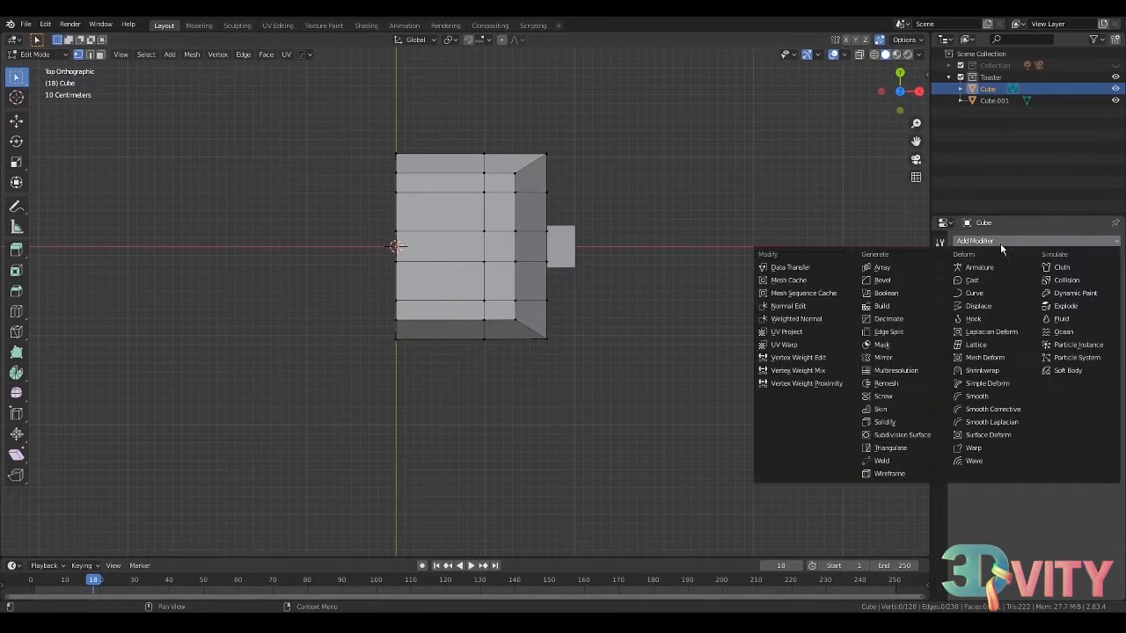
{"action": "left_click", "coordinate": [887, 358]}
{"action": "left_click", "coordinate": [1047, 395]}
{"action": "key", "text": "KP_3"}
{"action": "scroll", "coordinate": [643, 304], "scroll_direction": "up", "scroll_amount": 3}
{"action": "middle_click_drag", "start_coordinate": [643, 305], "coordinate": [590, 281], "text": "shift"}
{"action": "scroll", "coordinate": [527, 211], "scroll_direction": "down", "scroll_amount": 3}
- Remove the mirrored slot recess from the body's end opposite the lever and close the opening
{"action": "middle_click_drag", "start_coordinate": [528, 189], "coordinate": [730, 198]}
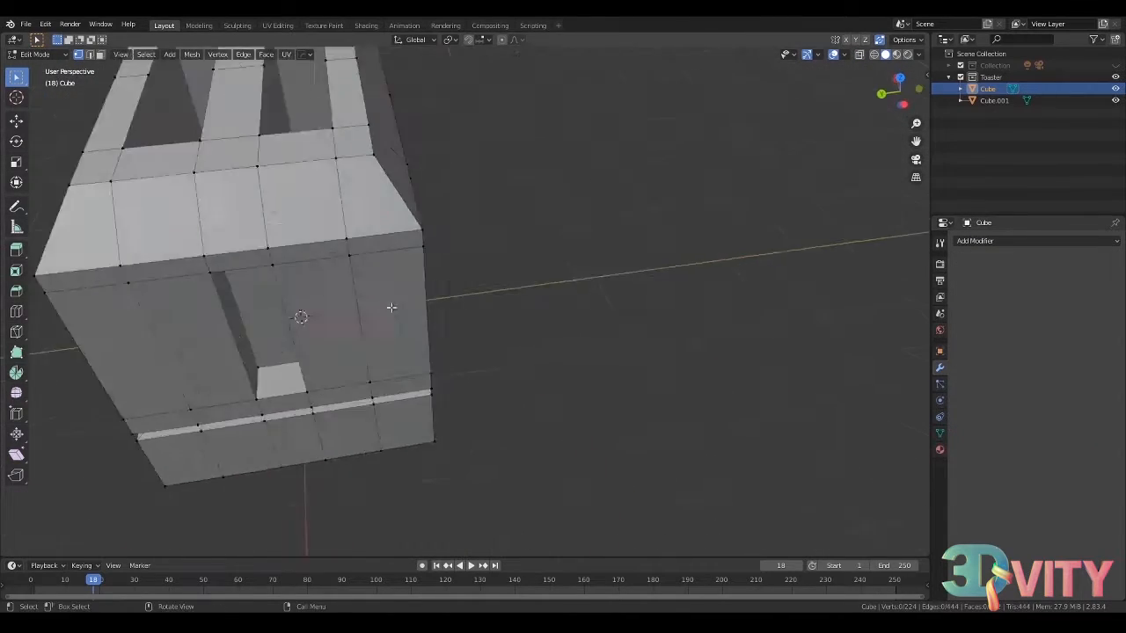
{"action": "middle_click_drag", "start_coordinate": [390, 309], "coordinate": [460, 388]}
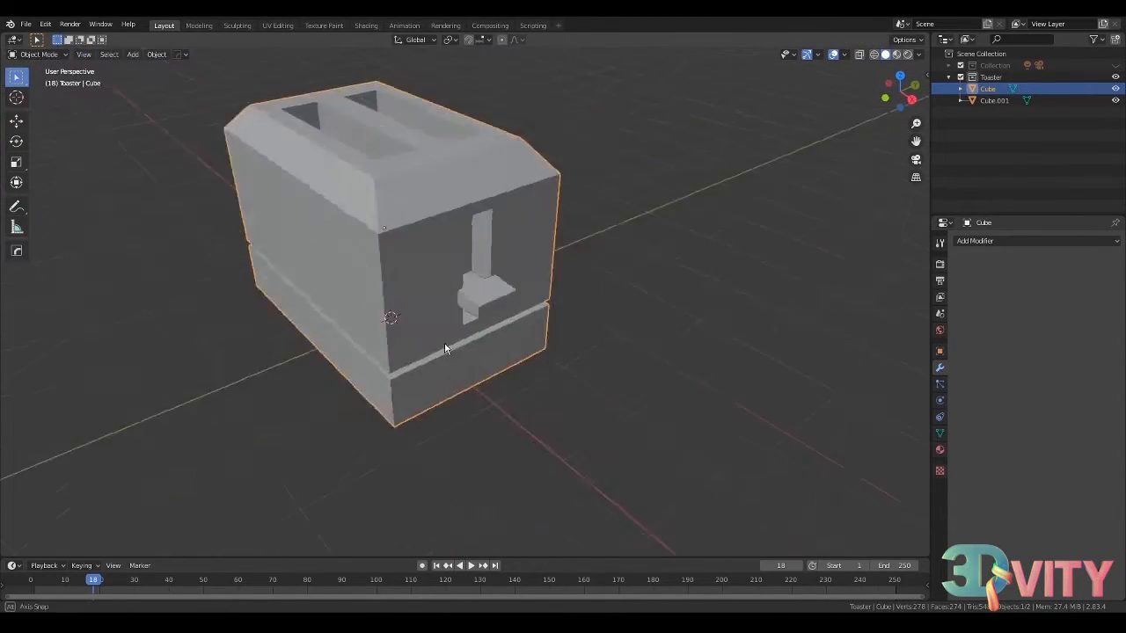
{"action": "key", "text": "KP_7"}
- Select the long side faces of the toaster's upper body and scale them
{"action": "middle_click_drag", "start_coordinate": [738, 244], "coordinate": [602, 243]}
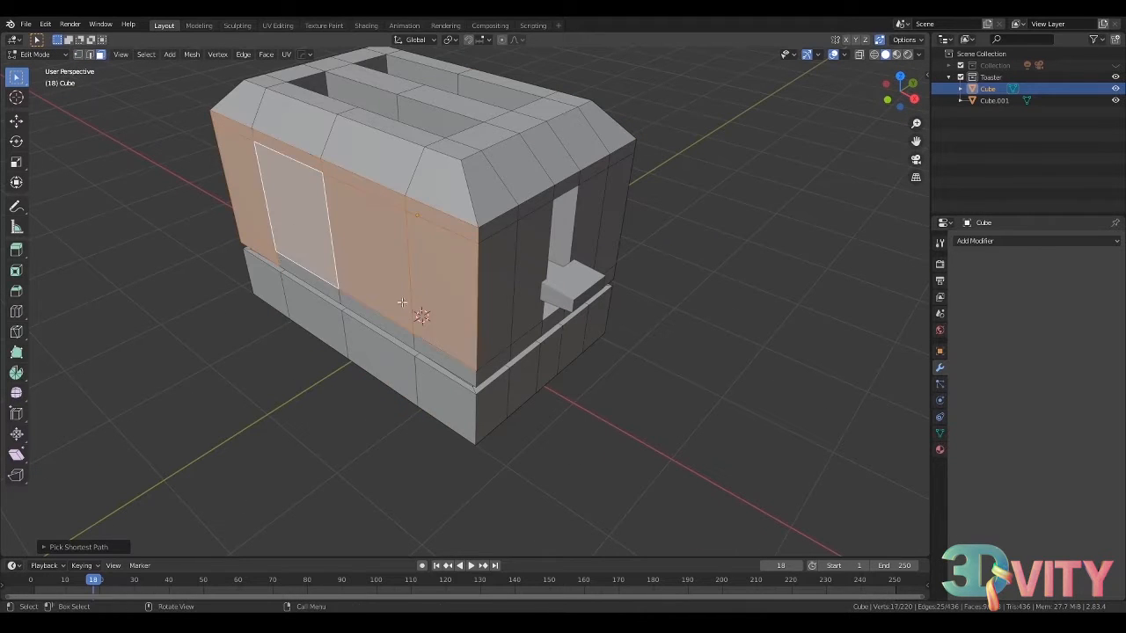
{"action": "left_click", "coordinate": [444, 355], "text": "ctrl"}
{"action": "key", "text": "s"}
{"action": "middle_click_drag", "start_coordinate": [449, 352], "coordinate": [484, 284]}
{"action": "key", "text": "Tab"}
{"action": "scroll", "coordinate": [454, 308], "scroll_direction": "down", "scroll_amount": 4}
{"action": "left_click", "coordinate": [528, 369]}
{"action": "middle_click_drag", "start_coordinate": [528, 352], "coordinate": [648, 344]}
- Raise the vertices along the upper body's lower edge along Z to widen the groove above the base
{"action": "key", "text": "Tab"}
{"action": "key", "text": "KP_1"}
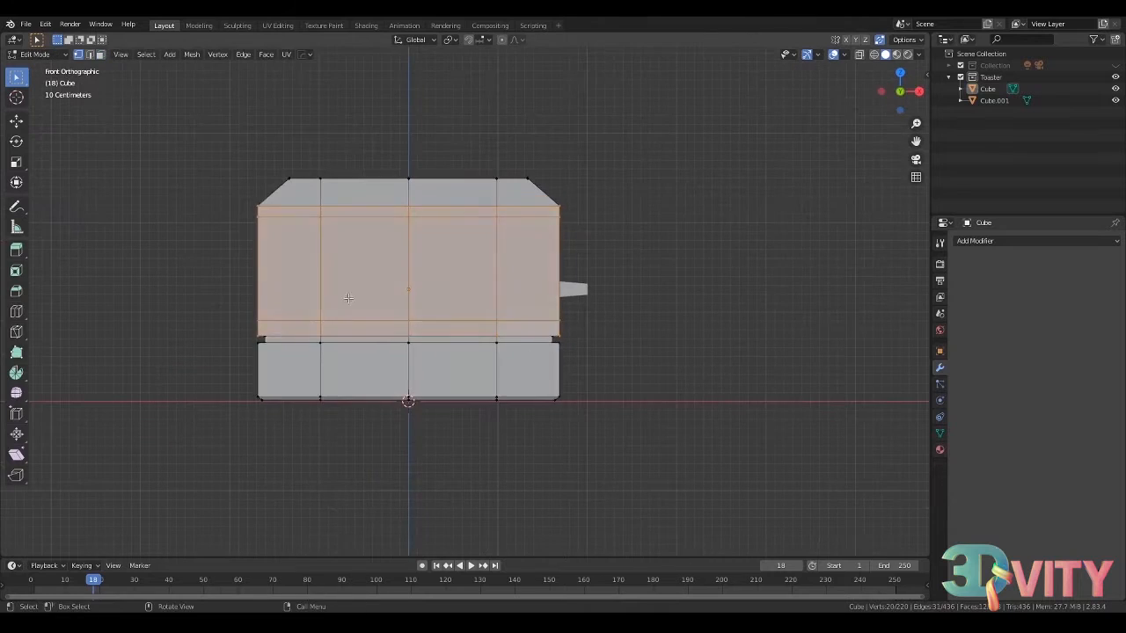
{"action": "key", "text": "alt+z"}
{"action": "left_click_drag", "start_coordinate": [225, 305], "coordinate": [586, 340]}
{"action": "scroll", "coordinate": [660, 352], "scroll_direction": "up", "scroll_amount": 1}
{"action": "key", "text": "g"}
{"action": "key", "text": "z"}
{"action": "left_click", "coordinate": [543, 322]}
{"action": "middle_click_drag", "start_coordinate": [615, 327], "coordinate": [639, 361]}
{"action": "key", "text": "alt+z"}
{"action": "key", "text": "Tab"}
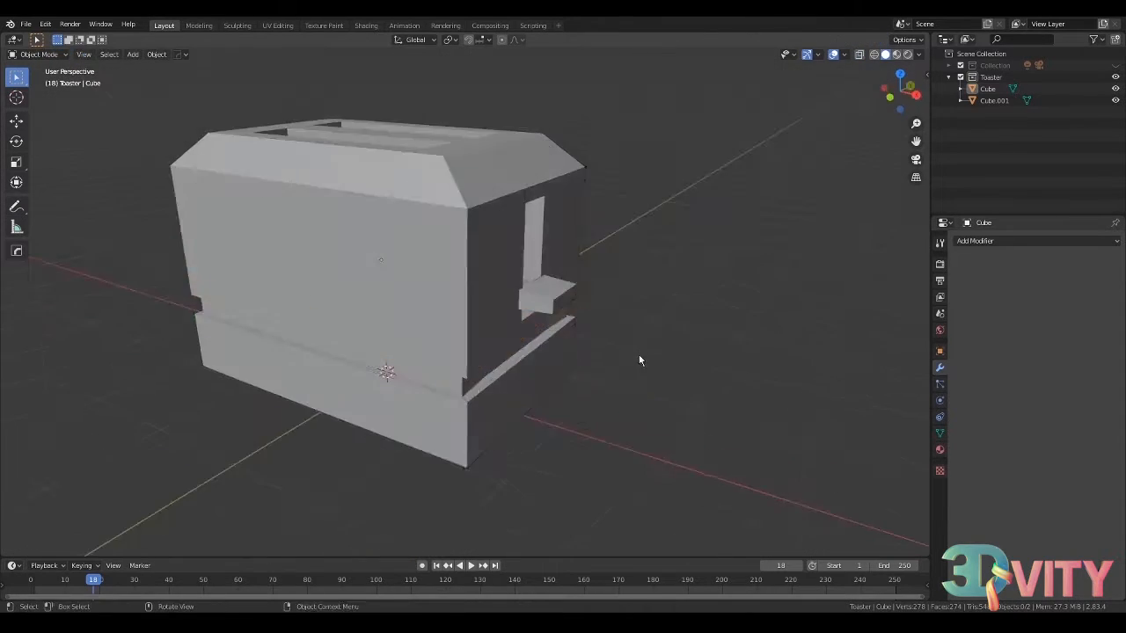
- Duplicate the inner wall faces of one bread slot and raise the copy along Z above the toaster
{"action": "scroll", "coordinate": [640, 360], "scroll_direction": "down", "scroll_amount": 2}
{"action": "key", "text": "Tab"}
{"action": "key", "text": "Tab"}
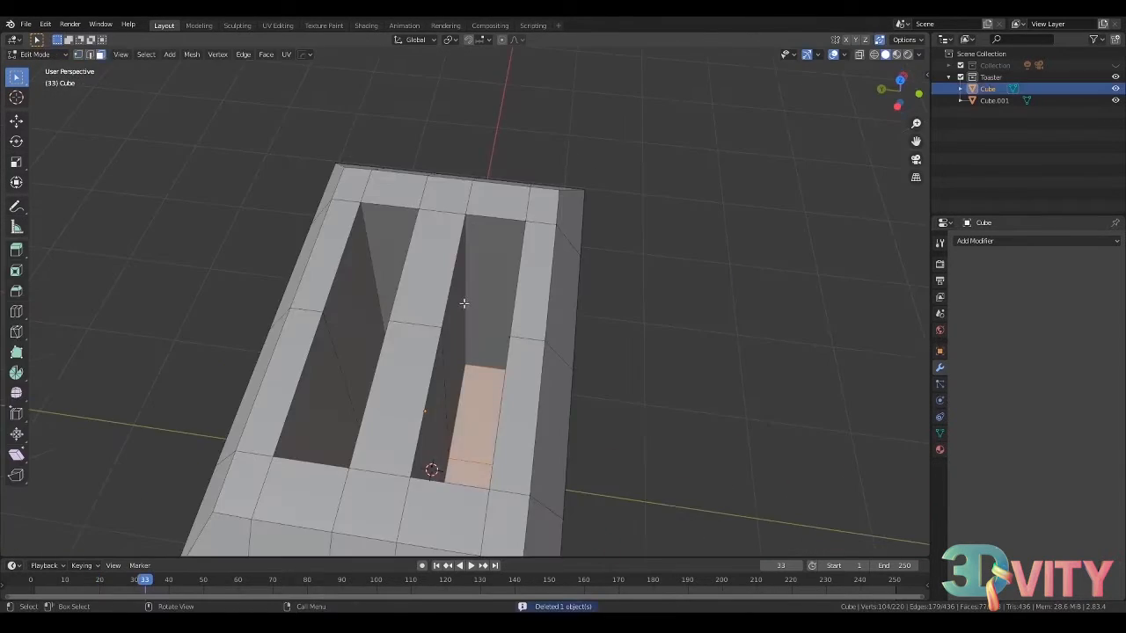
{"action": "left_click", "coordinate": [483, 304], "text": "shift"}
{"action": "middle_click_drag", "start_coordinate": [483, 304], "coordinate": [492, 337]}
{"action": "left_click", "coordinate": [445, 327], "text": "shift"}
{"action": "left_click", "coordinate": [493, 337], "text": "shift"}
{"action": "key", "text": "shift+d"}
{"action": "key", "text": "z"}
{"action": "left_click", "coordinate": [503, 186]}
{"action": "mouse_move", "coordinate": [504, 187]}
{"action": "middle_mouse_down"}
{"action": "mouse_move", "coordinate": [572, 209]}
{"action": "mouse_move", "coordinate": [492, 189]}
{"action": "middle_mouse_up"}
{"action": "key", "text": "g"}
{"action": "key", "text": "z"}
{"action": "left_click", "coordinate": [566, 279]}
- Separate the raised wall faces into their own object and select it
{"action": "middle_click_drag", "start_coordinate": [566, 279], "coordinate": [723, 209]}
{"action": "key", "text": "p"}
{"action": "left_click", "coordinate": [727, 206]}
{"action": "key", "text": "Tab"}
{"action": "key", "text": "KP_1"}
{"action": "left_click", "coordinate": [493, 238]}
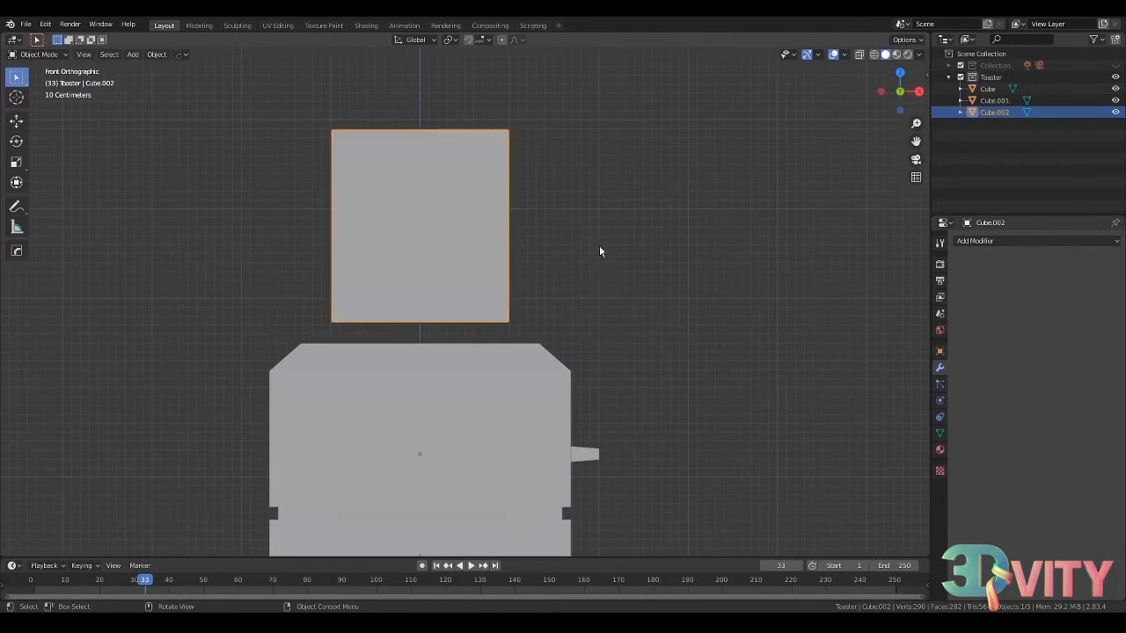
- Scale the separated slice mesh and position it along Y so it fits inside the bread slot
{"action": "left_click", "coordinate": [550, 266]}
{"action": "left_click", "coordinate": [599, 427]}
{"action": "middle_click_drag", "start_coordinate": [599, 427], "coordinate": [464, 457]}
{"action": "scroll", "coordinate": [520, 352], "scroll_direction": "up", "scroll_amount": 3}
{"action": "key", "text": "alt+z"}
{"action": "key", "text": "Tab"}
{"action": "key", "text": "a"}
{"action": "key", "text": "KP_3"}
{"action": "key", "text": "alt+z"}
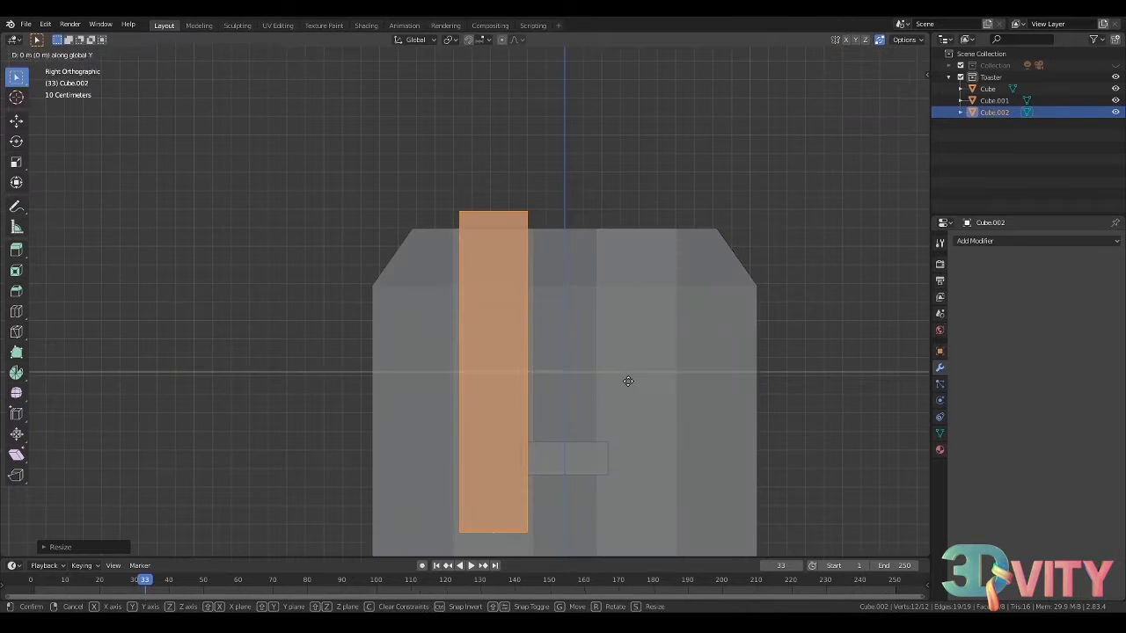
{"action": "left_click", "coordinate": [628, 380]}
{"action": "middle_click_drag", "start_coordinate": [628, 380], "coordinate": [635, 370]}
- Fill the open top and bottom of the bread slice with faces
{"action": "key", "text": "alt+z"}
{"action": "key", "text": "f"}
{"action": "left_click", "coordinate": [453, 264], "text": "alt"}
{"action": "key", "text": "f"}
{"action": "scroll", "coordinate": [461, 272], "scroll_direction": "down", "scroll_amount": 4}
{"action": "middle_click_drag", "start_coordinate": [461, 272], "coordinate": [515, 201]}
- Bevel the corner edges at the two ends of the bread slice's upper side
{"action": "left_click", "coordinate": [446, 189], "text": "alt"}
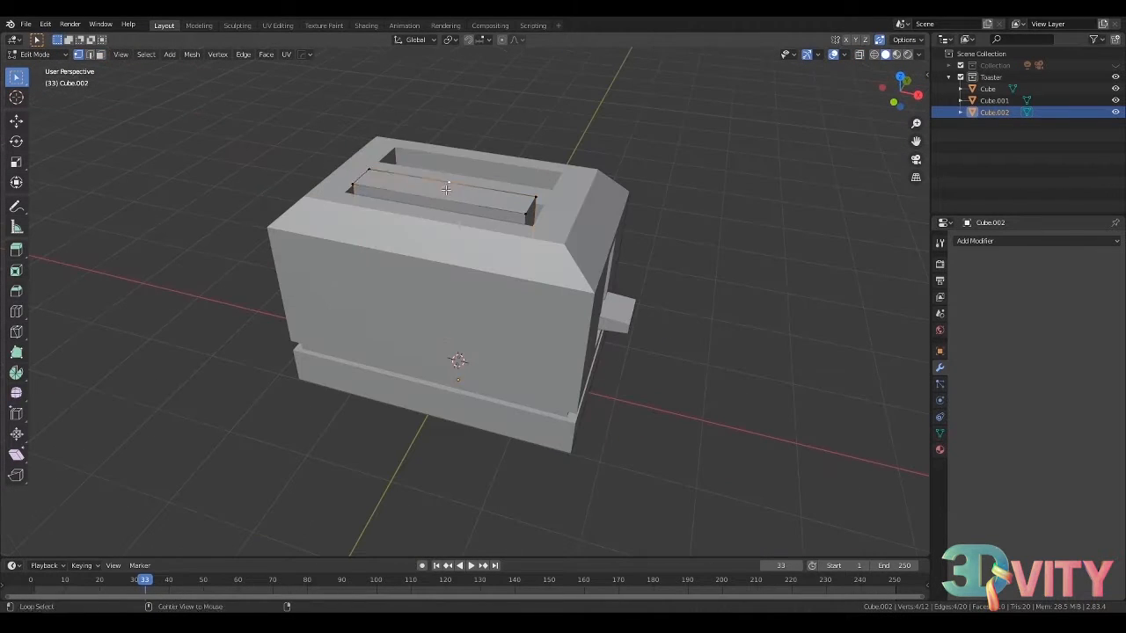
{"action": "key", "text": "2"}
{"action": "scroll", "coordinate": [527, 211], "scroll_direction": "up", "scroll_amount": 3}
{"action": "key", "text": "ctrl+b"}
{"action": "left_click", "coordinate": [532, 191]}
{"action": "key", "text": "Tab"}
{"action": "scroll", "coordinate": [531, 191], "scroll_direction": "down", "scroll_amount": 2}
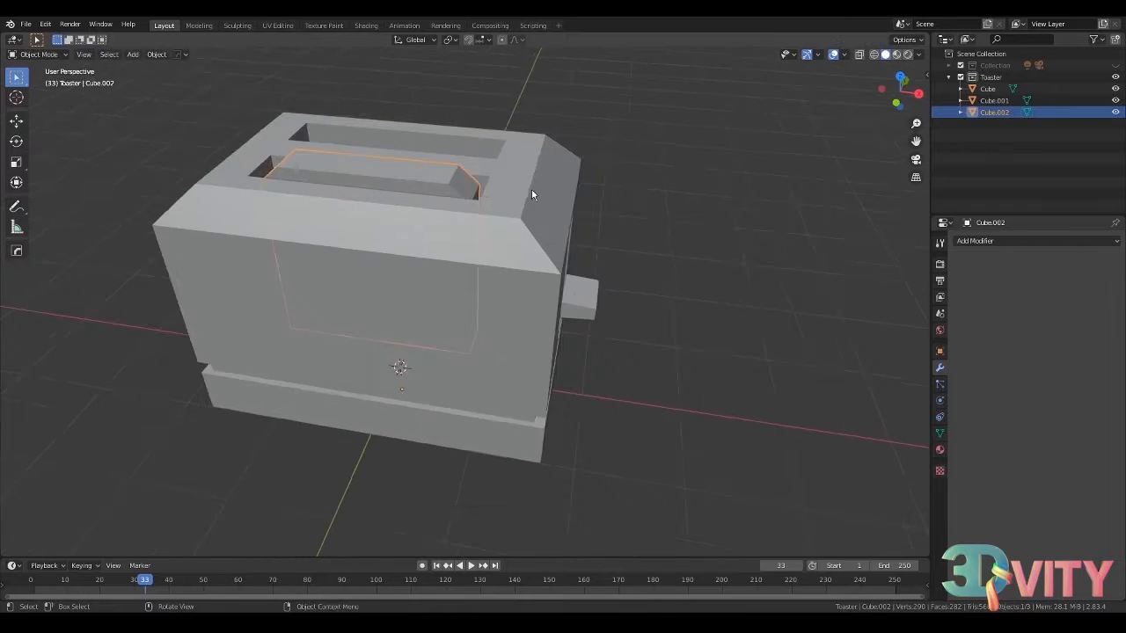
- Raise the bread slice along Z above the toaster and redo the bevel on its upper corners
{"action": "key", "text": "g"}
{"action": "key", "text": "z"}
{"action": "left_click", "coordinate": [510, 123]}
{"action": "key", "text": "Tab"}
{"action": "middle_click_drag", "start_coordinate": [505, 203], "coordinate": [488, 173]}
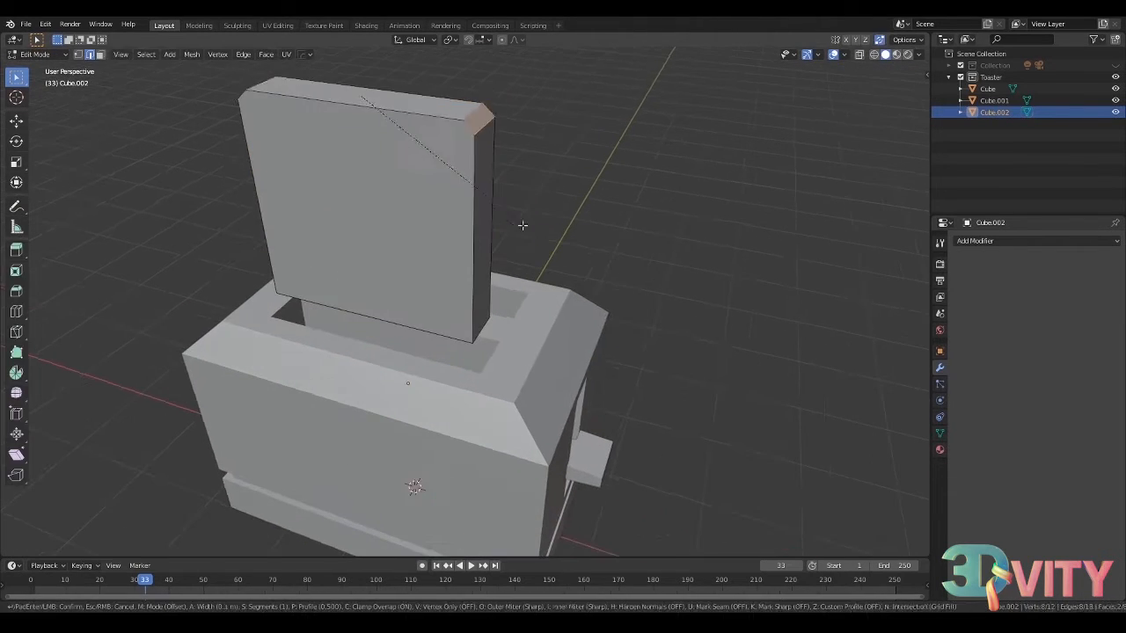
{"action": "middle_click_drag", "start_coordinate": [493, 228], "coordinate": [549, 108]}
{"action": "left_click", "coordinate": [549, 107]}
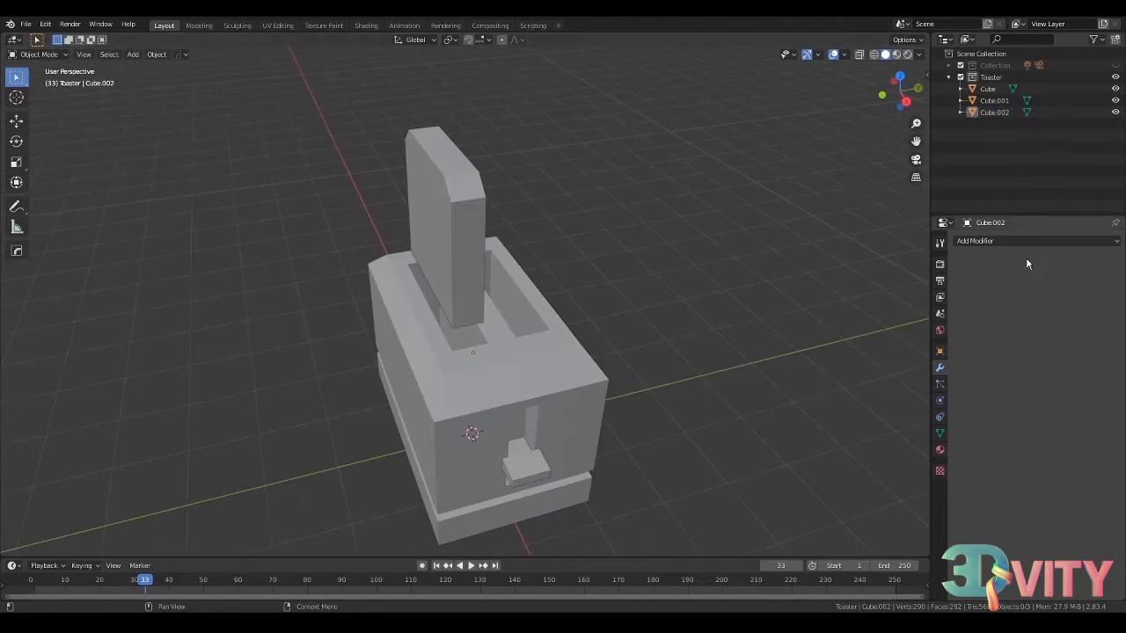
- Add a Mirror modifier to the bread slice with only the Y axis enabled to place a slice over each slot
{"action": "left_click", "coordinate": [1026, 241]}
{"action": "left_click", "coordinate": [887, 358]}
{"action": "left_click", "coordinate": [961, 318]}
{"action": "left_click", "coordinate": [961, 305]}
{"action": "middle_click_drag", "start_coordinate": [620, 255], "coordinate": [704, 228]}
{"action": "key", "text": "Tab"}
{"action": "left_click", "coordinate": [485, 211], "text": "alt"}
{"action": "middle_click_drag", "start_coordinate": [616, 216], "coordinate": [501, 208]}
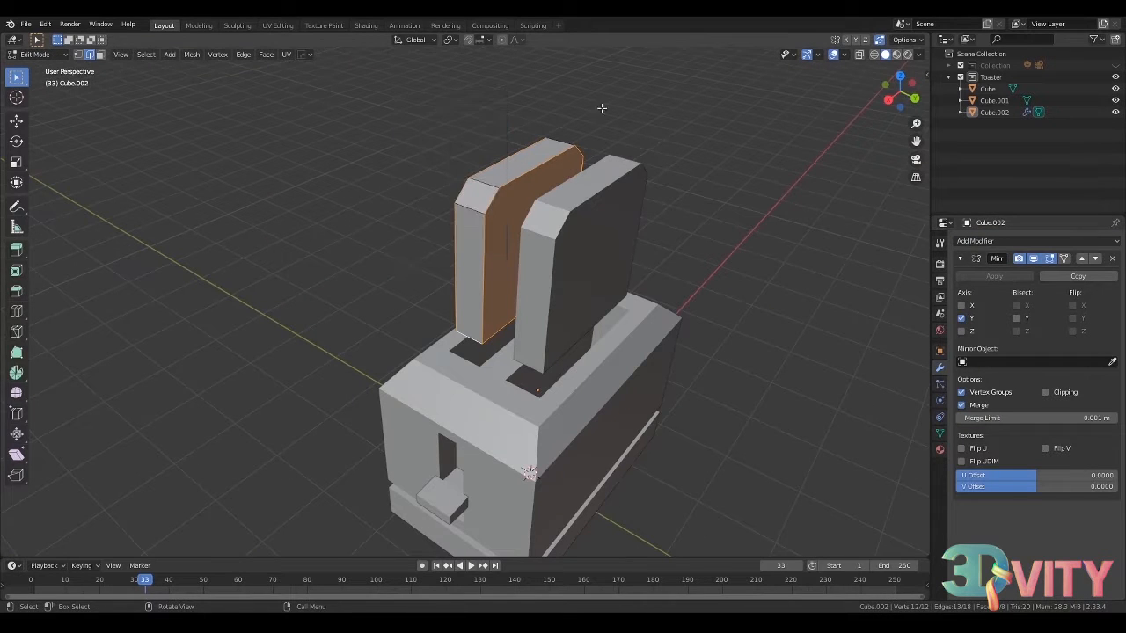
{"action": "key", "text": "Tab"}
- Mark the rim edges of both bread slots on the toaster body as seams
{"action": "middle_click_drag", "start_coordinate": [610, 221], "coordinate": [485, 327]}
{"action": "left_click", "coordinate": [497, 339]}
{"action": "key", "text": "Tab"}
{"action": "scroll", "coordinate": [528, 321], "scroll_direction": "up", "scroll_amount": 3}
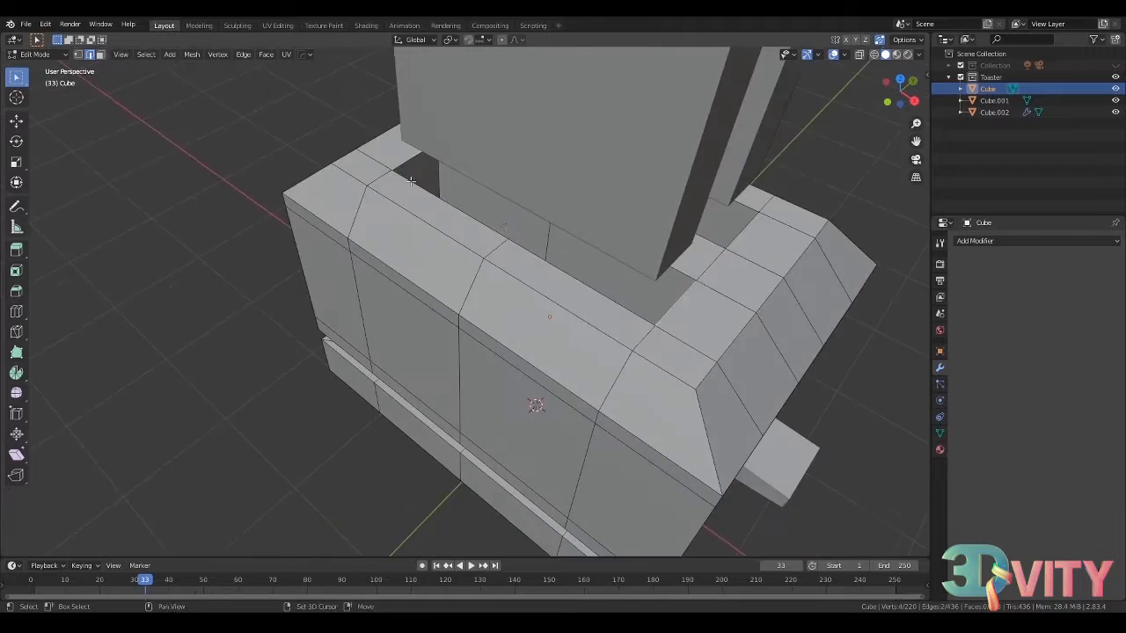
{"action": "left_click", "coordinate": [552, 303], "text": "alt"}
{"action": "middle_click_drag", "start_coordinate": [607, 299], "coordinate": [523, 274]}
{"action": "middle_click_drag", "start_coordinate": [579, 230], "coordinate": [431, 236]}
{"action": "left_click", "coordinate": [583, 147], "text": "alt+shift"}
{"action": "scroll", "coordinate": [563, 308], "scroll_direction": "down", "scroll_amount": 3}
{"action": "middle_click_drag", "start_coordinate": [554, 347], "coordinate": [748, 294]}
{"action": "scroll", "coordinate": [616, 263], "scroll_direction": "up", "scroll_amount": 3}
- Mark the edges outlining the lever slot on the toaster's end as seams
{"action": "left_click", "coordinate": [522, 144], "text": "alt"}
{"action": "left_click", "coordinate": [476, 139], "text": "alt+shift"}
{"action": "middle_click_drag", "start_coordinate": [475, 138], "coordinate": [319, 389]}
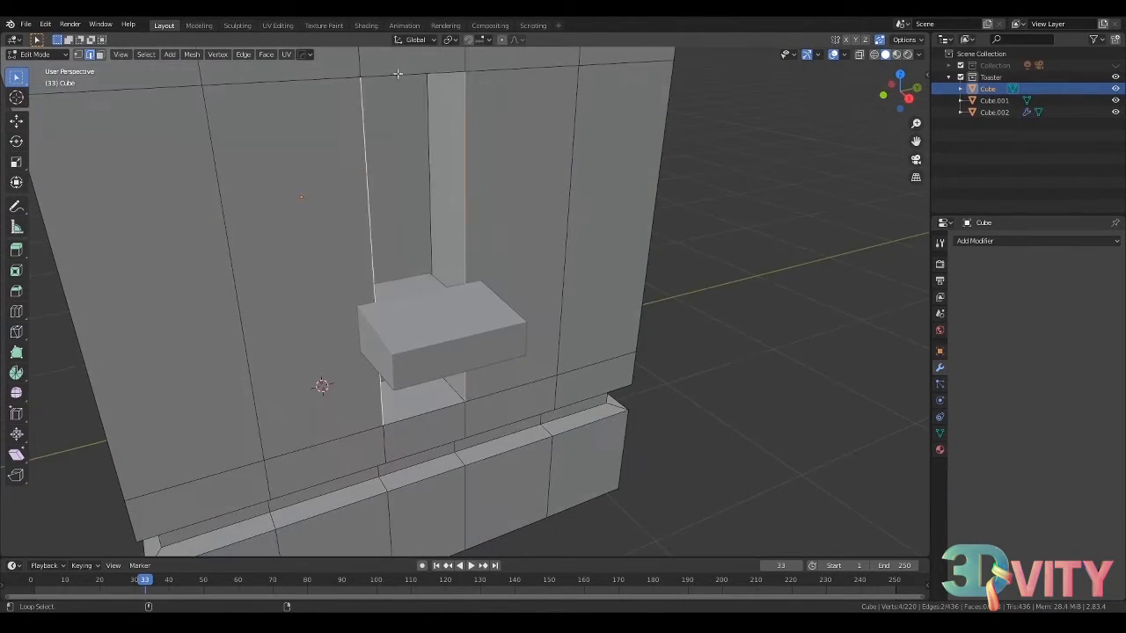
{"action": "right_click", "coordinate": [432, 322]}
{"action": "left_click", "coordinate": [432, 322]}
- Select the edge loops running along the groove above the base and mark them as seams
{"action": "scroll", "coordinate": [556, 317], "scroll_direction": "down", "scroll_amount": 4}
{"action": "middle_click_drag", "start_coordinate": [556, 318], "coordinate": [493, 255]}
{"action": "scroll", "coordinate": [449, 238], "scroll_direction": "up", "scroll_amount": 3}
{"action": "left_click", "coordinate": [419, 211], "text": "alt"}
{"action": "middle_click_drag", "start_coordinate": [420, 216], "coordinate": [350, 301]}
{"action": "scroll", "coordinate": [343, 251], "scroll_direction": "up", "scroll_amount": 2}
{"action": "left_click", "coordinate": [354, 250], "text": "alt+shift"}
{"action": "scroll", "coordinate": [354, 250], "scroll_direction": "down", "scroll_amount": 4}
{"action": "left_click", "coordinate": [350, 303], "text": "alt+shift"}
{"action": "scroll", "coordinate": [350, 303], "scroll_direction": "up", "scroll_amount": 3}
{"action": "left_click", "coordinate": [193, 316], "text": "alt+shift"}
- Mark the base's vertical corner edges and its bottom outline as seams
{"action": "middle_click_drag", "start_coordinate": [194, 316], "coordinate": [361, 254]}
{"action": "left_click", "coordinate": [214, 326], "text": "shift"}
{"action": "scroll", "coordinate": [213, 326], "scroll_direction": "down", "scroll_amount": 3}
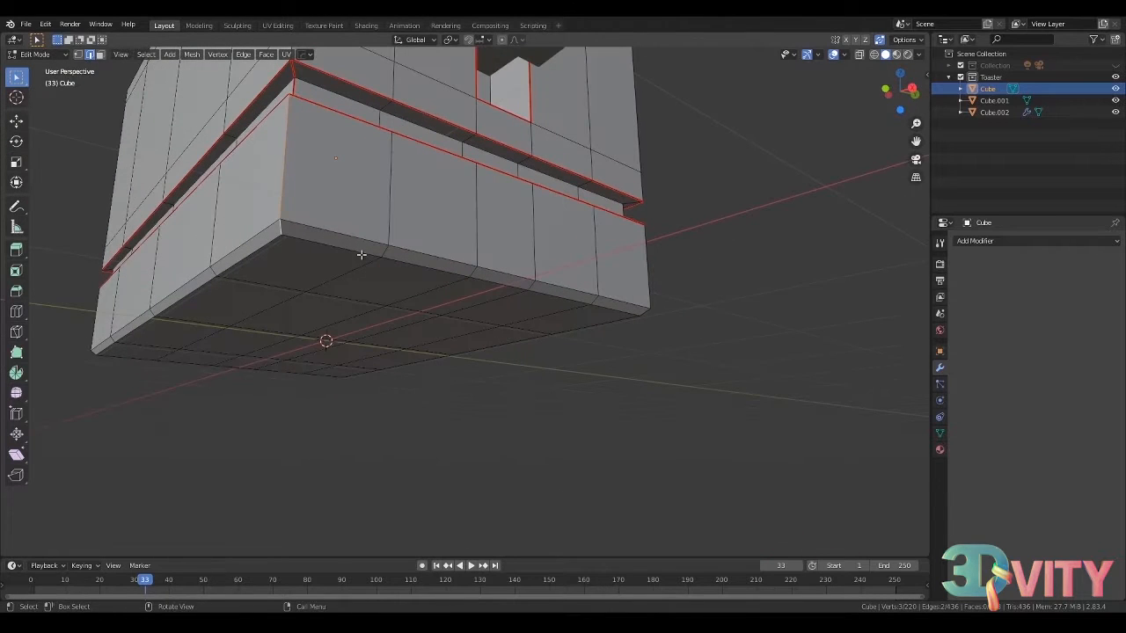
{"action": "middle_click_drag", "start_coordinate": [485, 341], "coordinate": [469, 330]}
{"action": "right_click", "coordinate": [469, 329]}
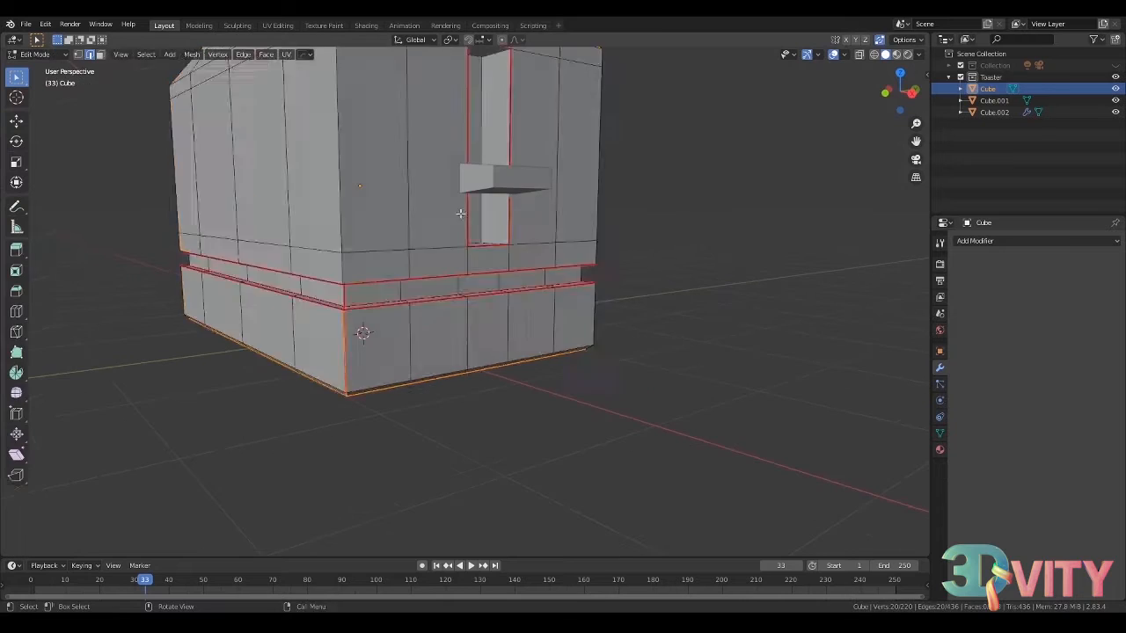
- Add loop cuts to the toaster body near the outer corners of its lever end
{"action": "middle_click_drag", "start_coordinate": [422, 290], "coordinate": [352, 230]}
{"action": "key", "text": "ctrl+r"}
{"action": "left_click", "coordinate": [523, 222]}
{"action": "middle_click_drag", "start_coordinate": [522, 222], "coordinate": [554, 230]}
{"action": "key", "text": "ctrl+r"}
{"action": "left_click", "coordinate": [445, 189]}
{"action": "left_click", "coordinate": [445, 188]}
- Select the lever-end panel faces around the lever slot and open the body's material settings
{"action": "middle_click_drag", "start_coordinate": [445, 202], "coordinate": [447, 176]}
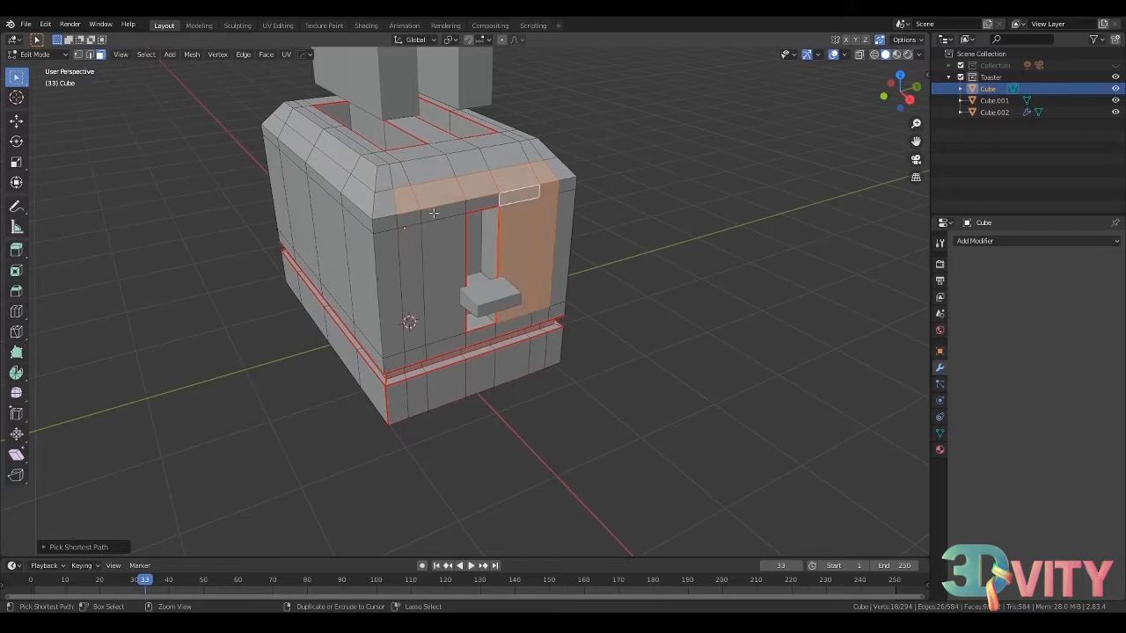
{"action": "left_click", "coordinate": [413, 272], "text": "ctrl"}
{"action": "left_click", "coordinate": [439, 272], "text": "ctrl"}
{"action": "middle_click_drag", "start_coordinate": [442, 272], "coordinate": [467, 280]}
{"action": "left_click", "coordinate": [939, 433]}
{"action": "left_click", "coordinate": [939, 450]}
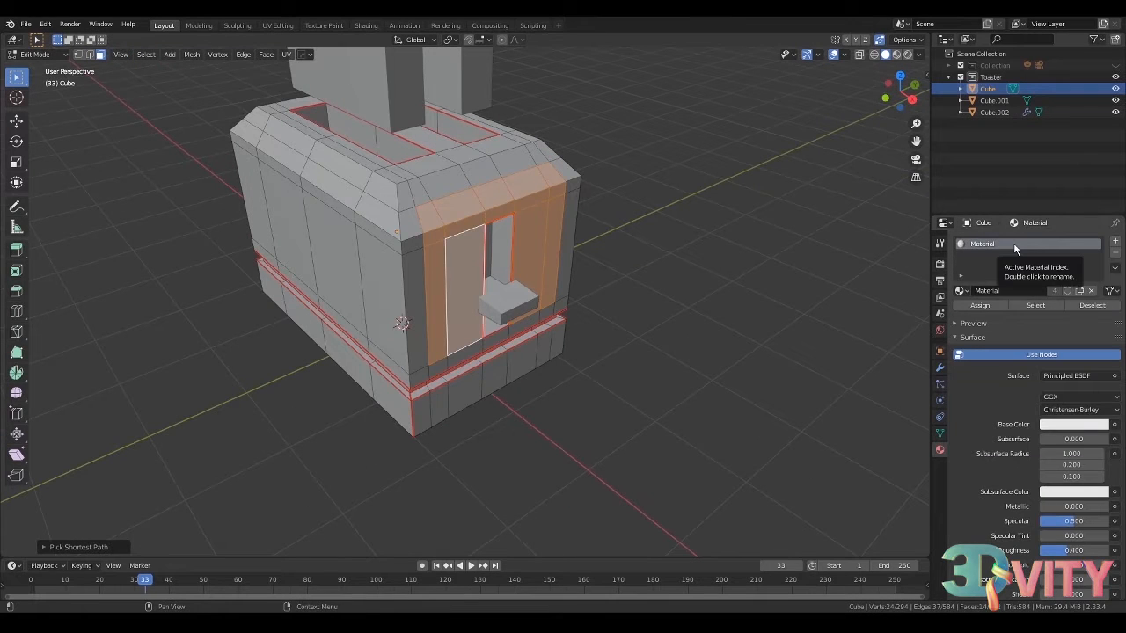
{"action": "scroll", "coordinate": [766, 231], "scroll_direction": "down", "scroll_amount": 2}
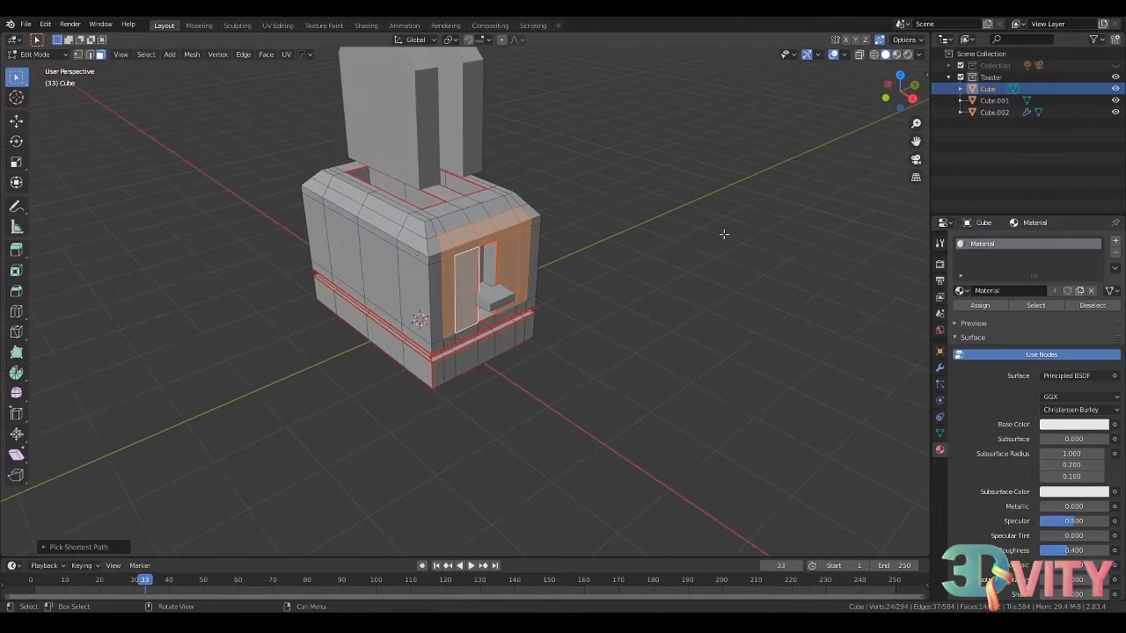
{"action": "scroll", "coordinate": [704, 255], "scroll_direction": "up", "scroll_amount": 3}
{"action": "scroll", "coordinate": [687, 264], "scroll_direction": "down", "scroll_amount": 3}
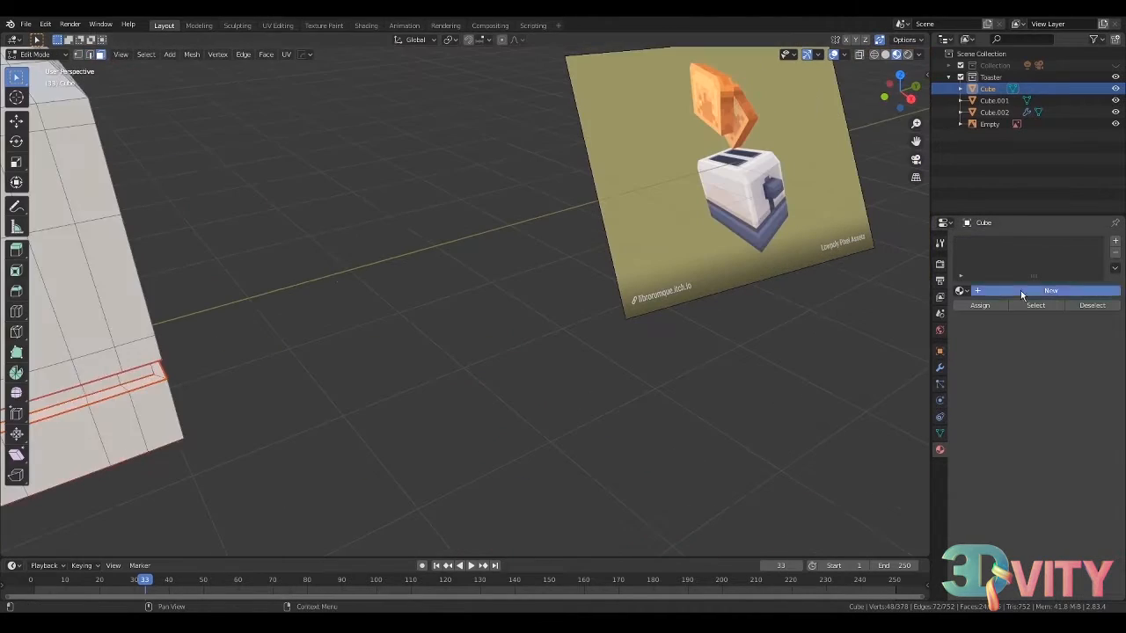
- Create the Base material and further numbered materials for the toaster body, setting the base colour of material 1
{"action": "left_click", "coordinate": [1021, 291]}
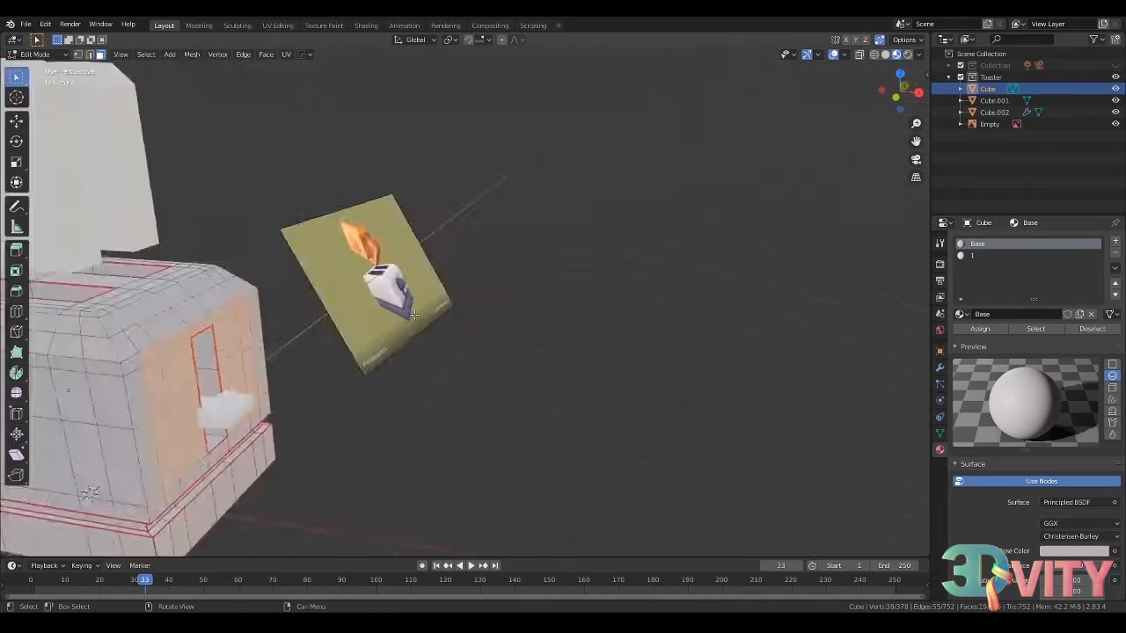
{"action": "left_click", "coordinate": [1012, 255]}
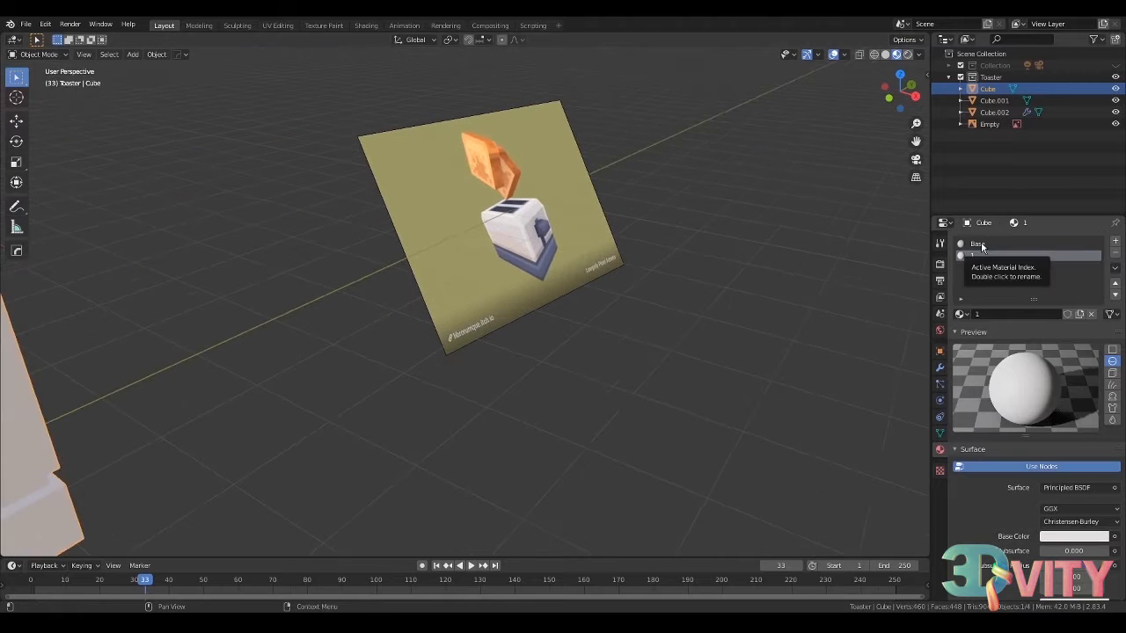
{"action": "left_click", "coordinate": [1011, 256]}
{"action": "left_click", "coordinate": [1075, 536]}
{"action": "left_click", "coordinate": [1011, 244]}
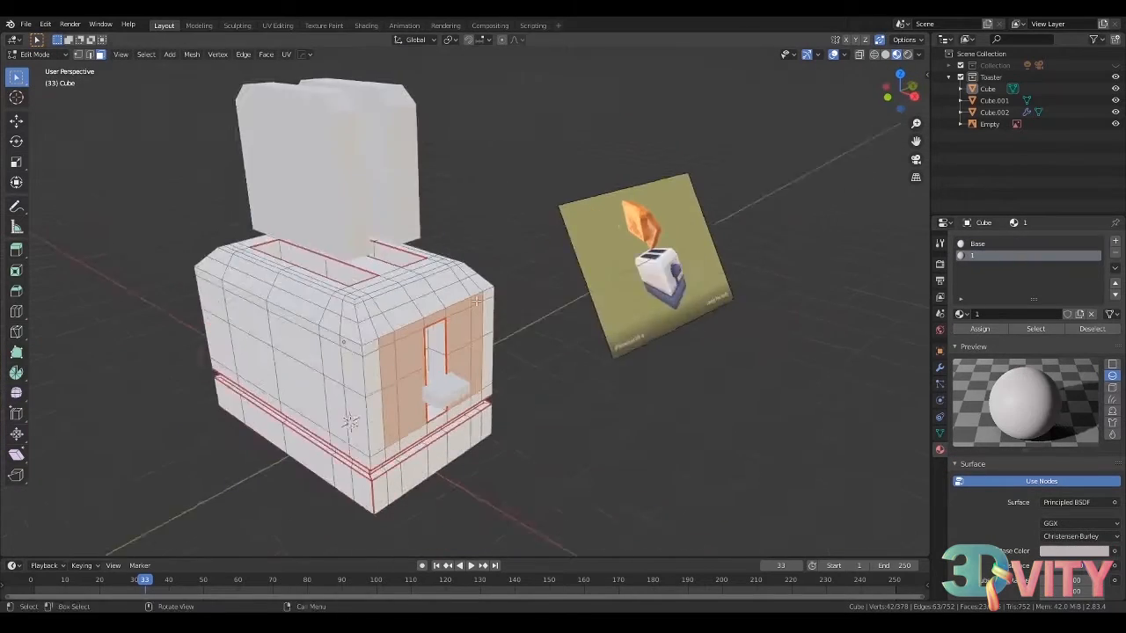
{"action": "left_click", "coordinate": [1016, 268]}
{"action": "left_click", "coordinate": [1039, 314]}
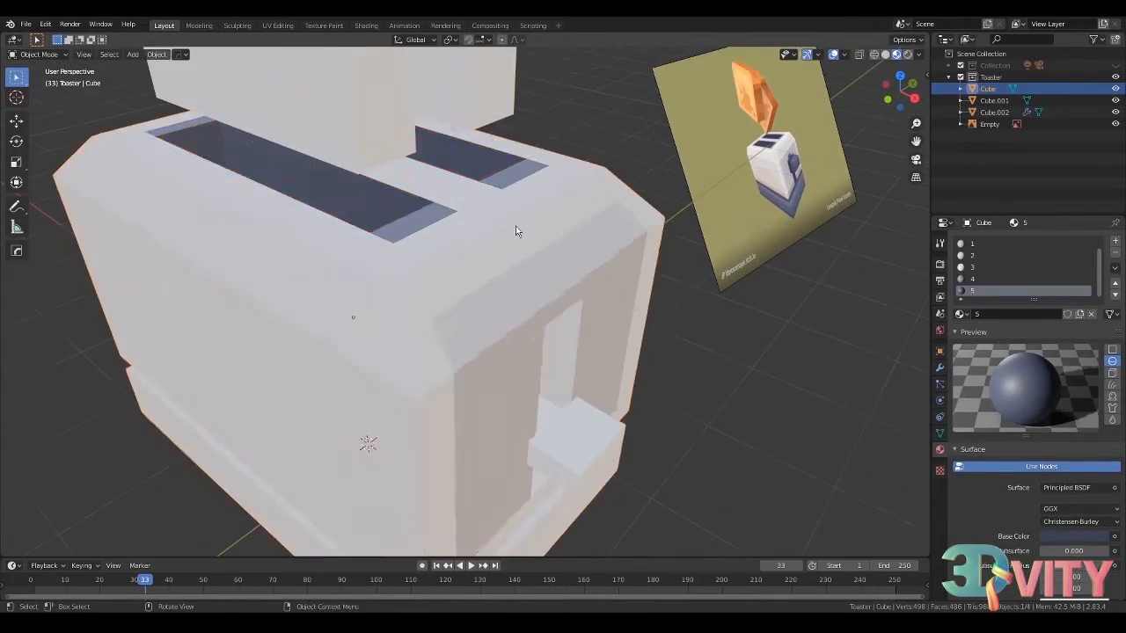
- Reposition the reference image closer to the toaster
{"action": "middle_click_drag", "start_coordinate": [516, 231], "coordinate": [527, 217]}
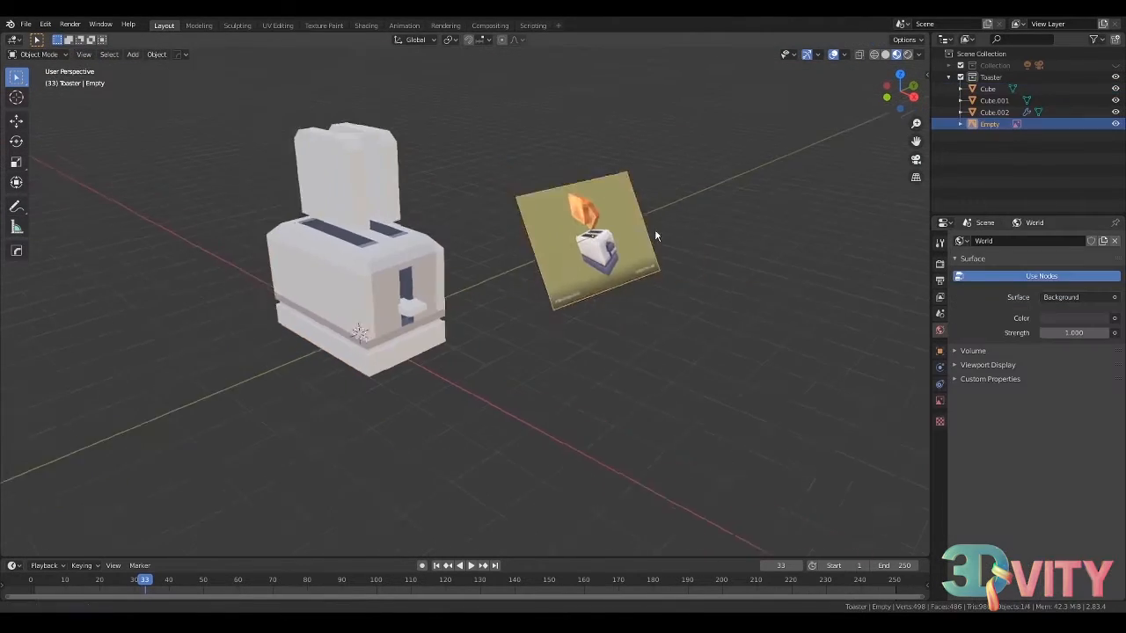
{"action": "key", "text": "g"}
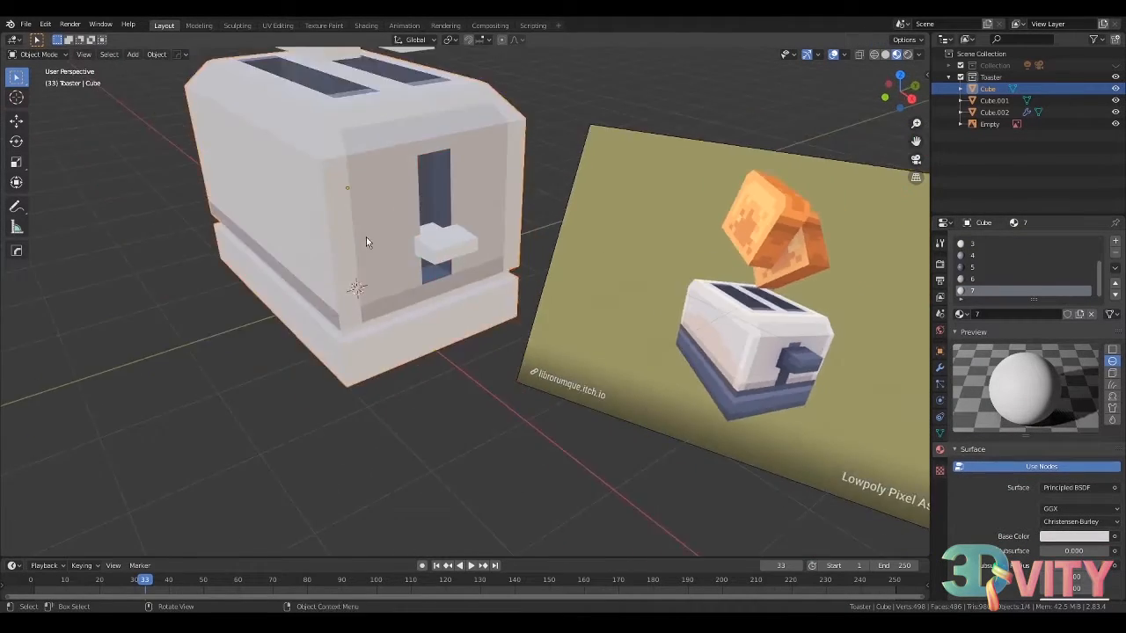
- Create material 8 for the lower corner faces above the groove and set its base colour to a greyish pink
{"action": "middle_click_drag", "start_coordinate": [366, 242], "coordinate": [427, 247]}
{"action": "scroll", "coordinate": [464, 299], "scroll_direction": "up", "scroll_amount": 2}
{"action": "key", "text": "Tab"}
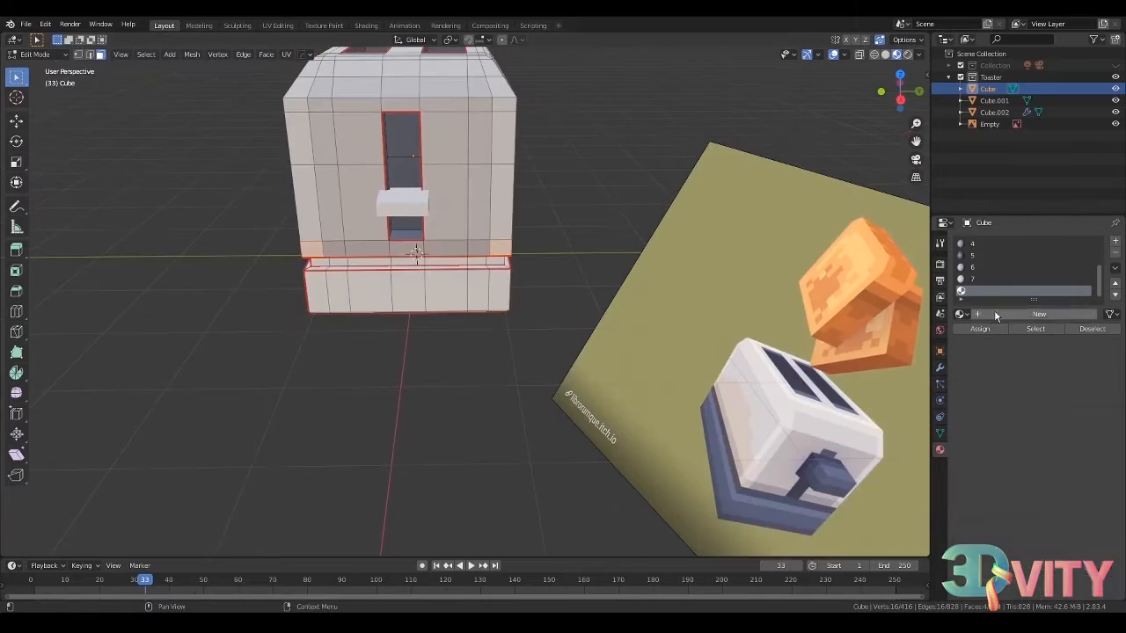
{"action": "left_click", "coordinate": [997, 315]}
{"action": "double_click", "coordinate": [986, 314]}
{"action": "type", "text": "8"}
{"action": "key", "text": "Return"}
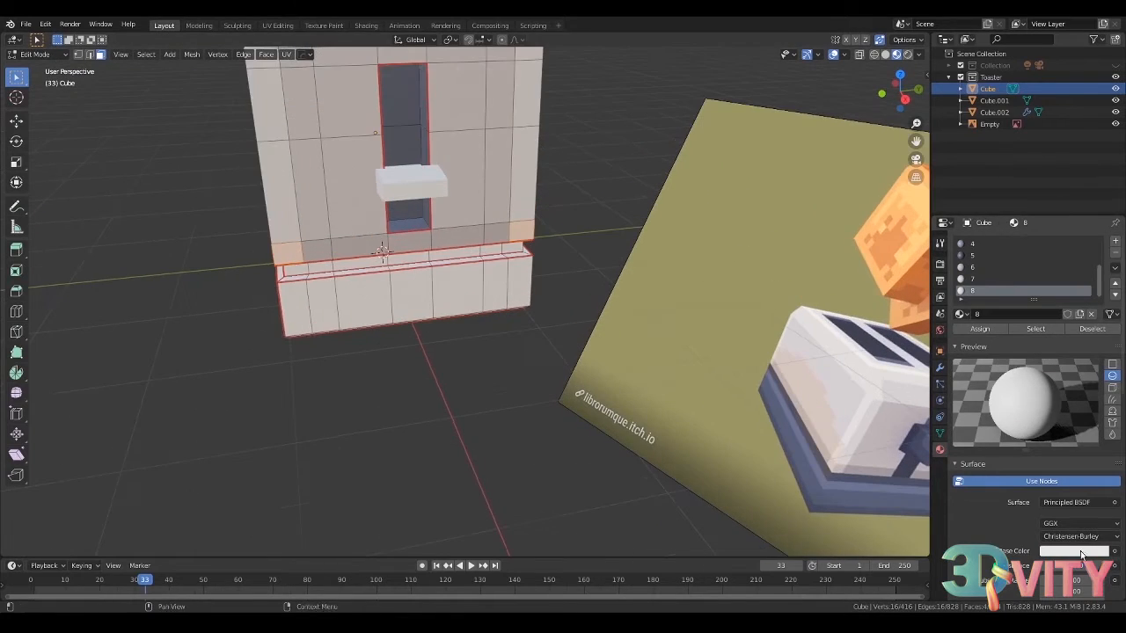
{"action": "left_click", "coordinate": [1083, 552]}
{"action": "key", "text": "Tab"}
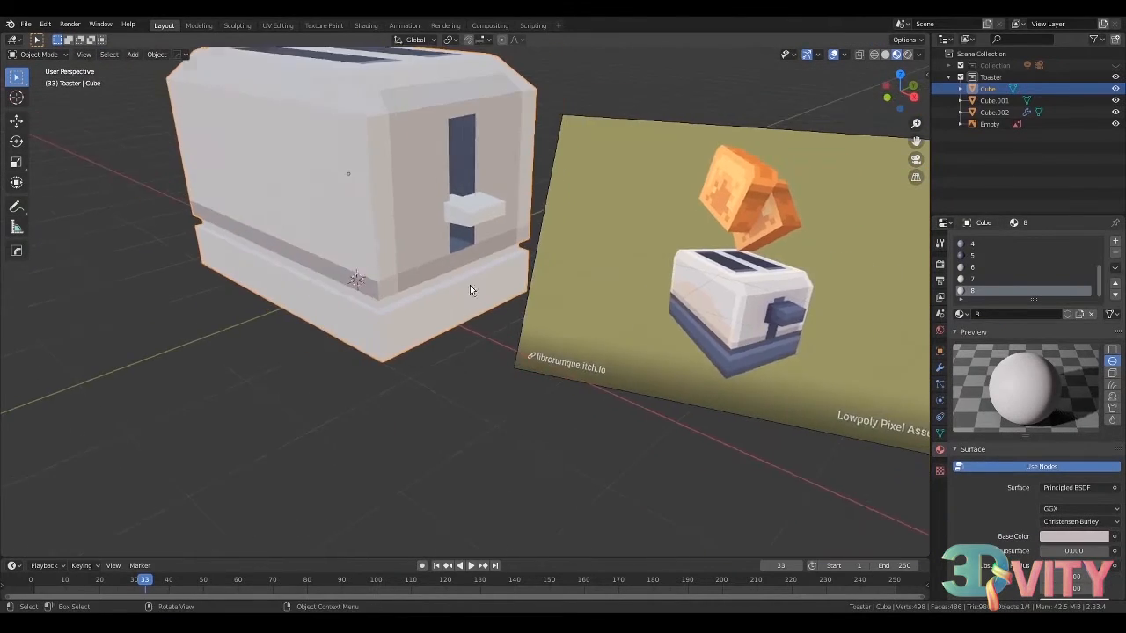
- Add horizontal loop cuts around the lower part of the upper body and vertical loop cuts across its long sides
{"action": "key", "text": "Tab"}
{"action": "middle_click_drag", "start_coordinate": [431, 277], "coordinate": [428, 291], "text": "shift"}
{"action": "scroll", "coordinate": [427, 291], "scroll_direction": "up", "scroll_amount": 1}
{"action": "key", "text": "ctrl+r"}
{"action": "double_click", "coordinate": [422, 283]}
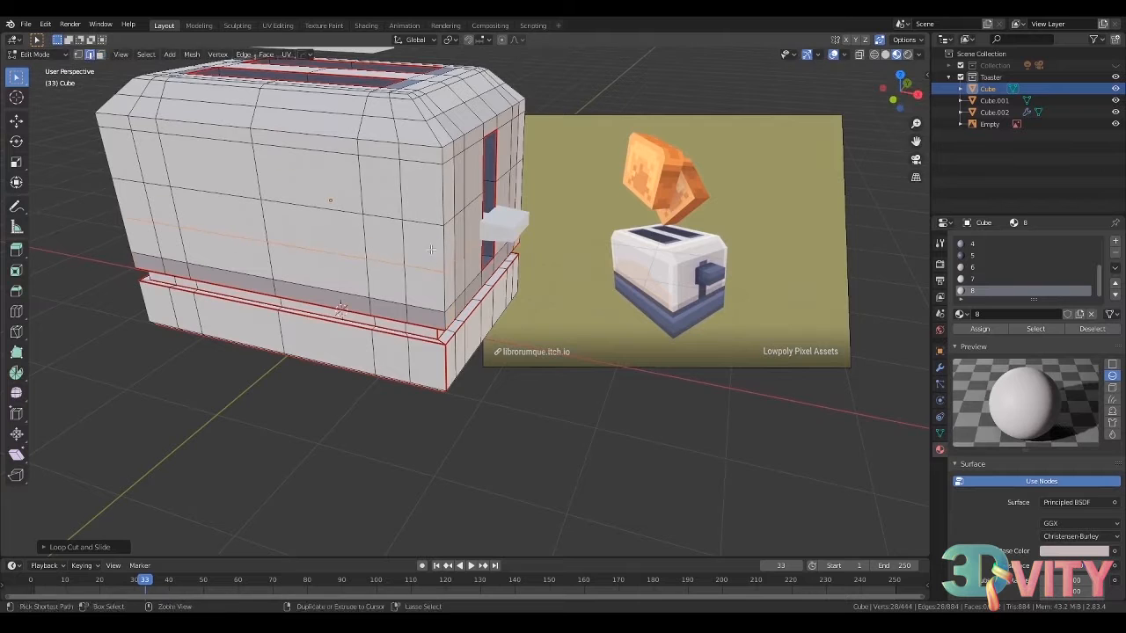
{"action": "key", "text": "ctrl+r"}
{"action": "double_click", "coordinate": [401, 246]}
{"action": "middle_click_drag", "start_coordinate": [398, 242], "coordinate": [423, 283], "text": "shift"}
{"action": "key", "text": "ctrl+r"}
{"action": "double_click", "coordinate": [248, 230]}
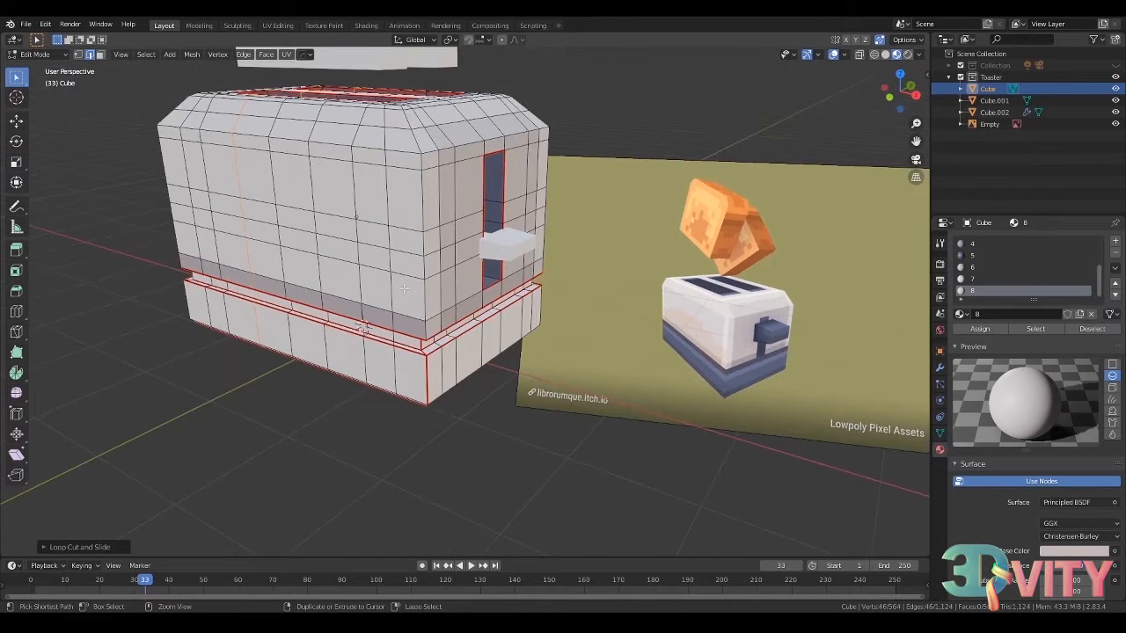
- Select the panel faces on the toaster's long side, create material 9 for them and set its base colour
{"action": "left_click", "coordinate": [400, 280], "text": "alt"}
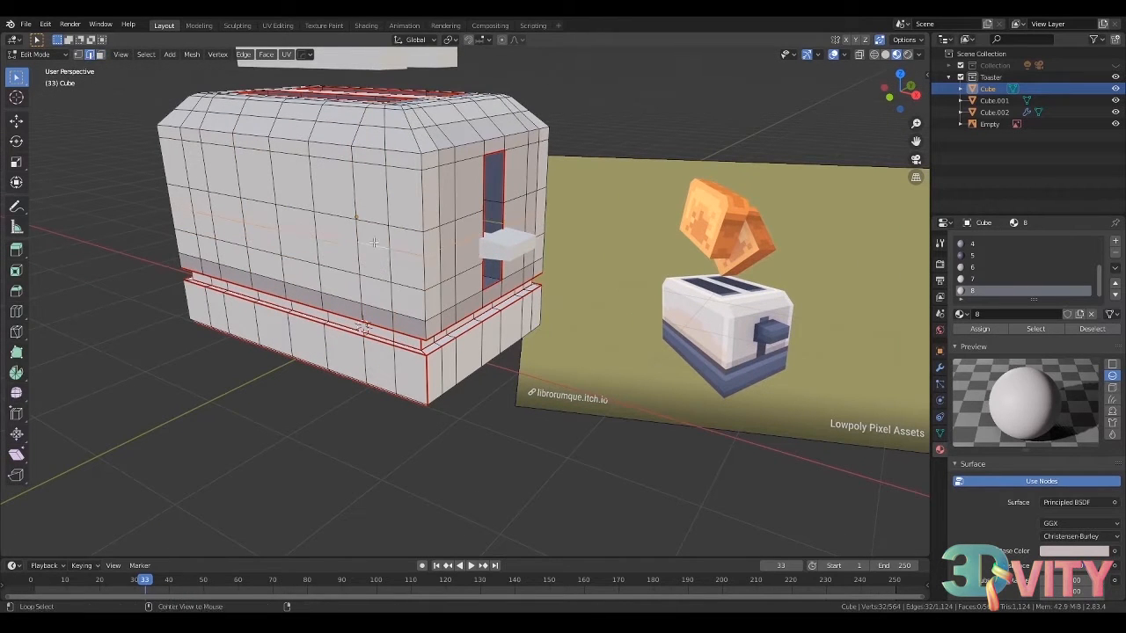
{"action": "left_click", "coordinate": [99, 55]}
{"action": "left_click", "coordinate": [387, 290]}
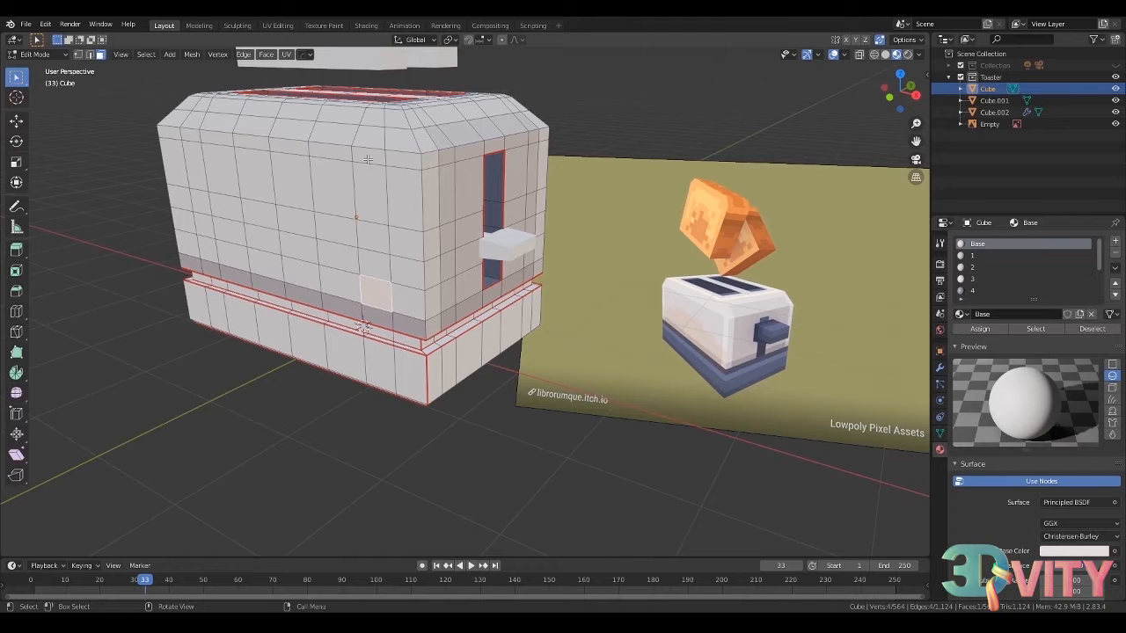
{"action": "middle_click_drag", "start_coordinate": [220, 187], "coordinate": [444, 286]}
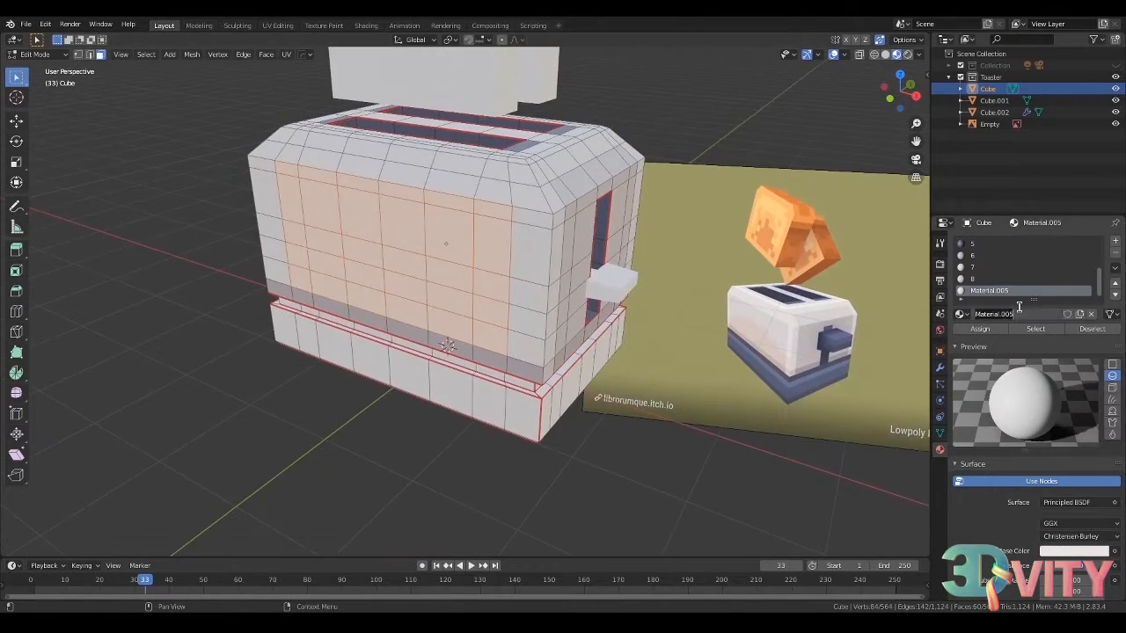
{"action": "left_click", "coordinate": [1074, 551]}
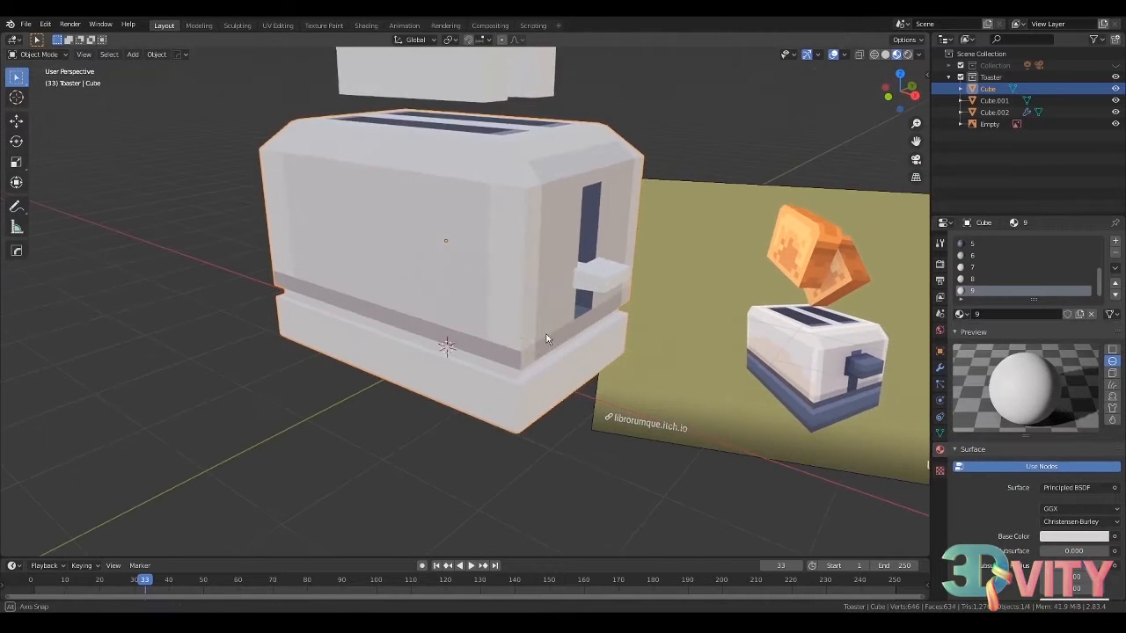
- Create materials 10, 11 and 12 for the strip corners and lower side faces and set their base colours
{"action": "middle_click_drag", "start_coordinate": [669, 308], "coordinate": [531, 302]}
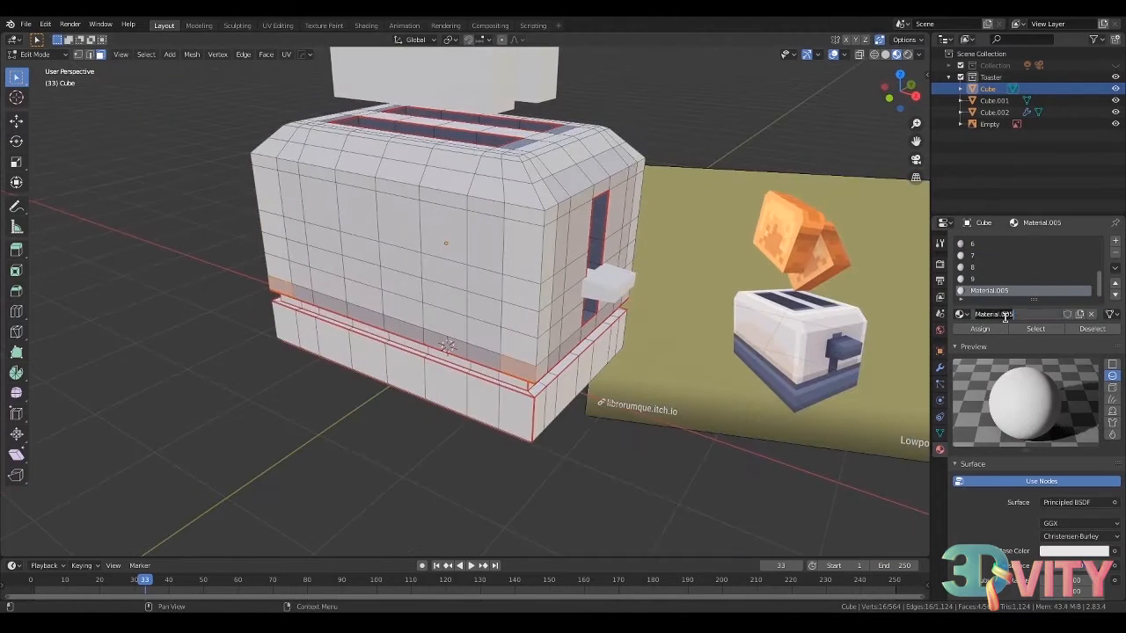
{"action": "left_click", "coordinate": [1074, 551]}
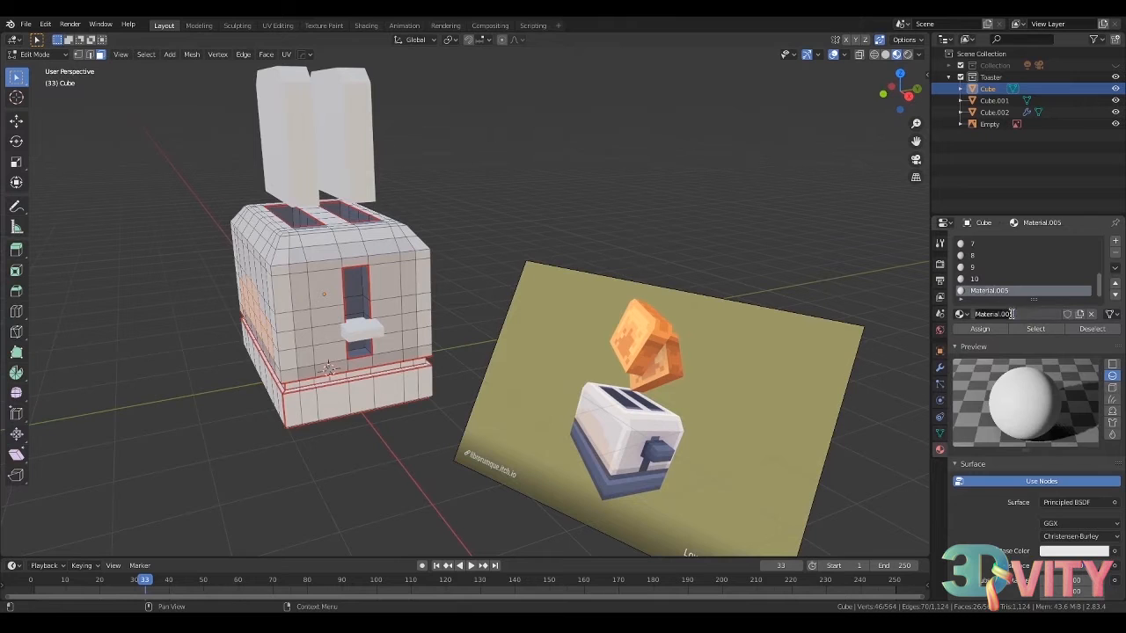
{"action": "left_click", "coordinate": [1074, 550]}
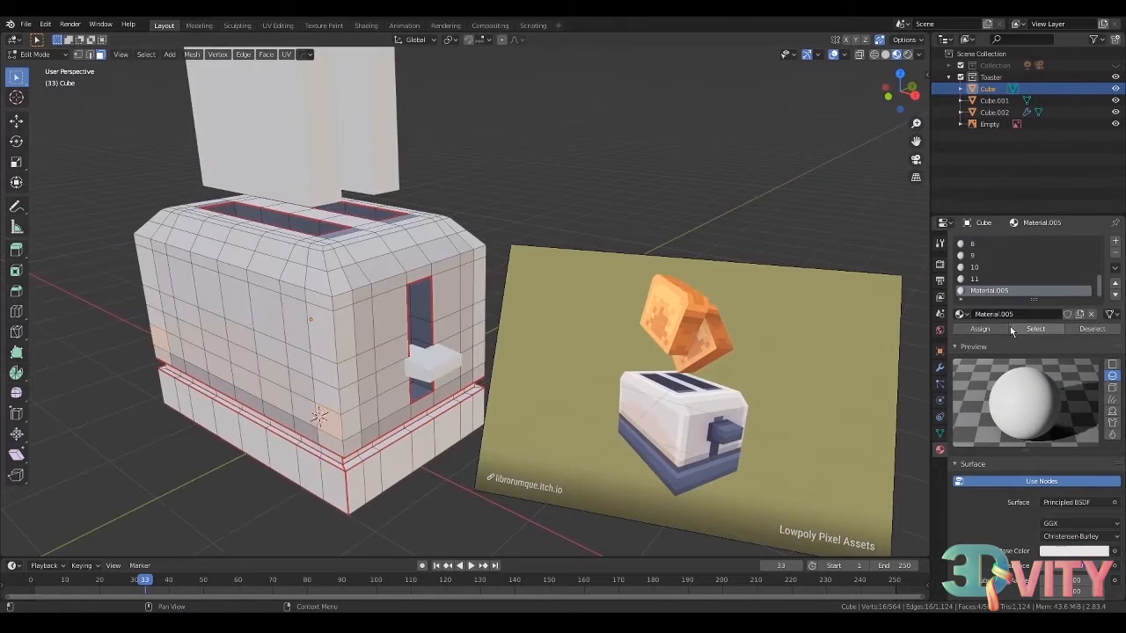
{"action": "left_click", "coordinate": [1074, 552]}
{"action": "left_click", "coordinate": [1102, 501]}
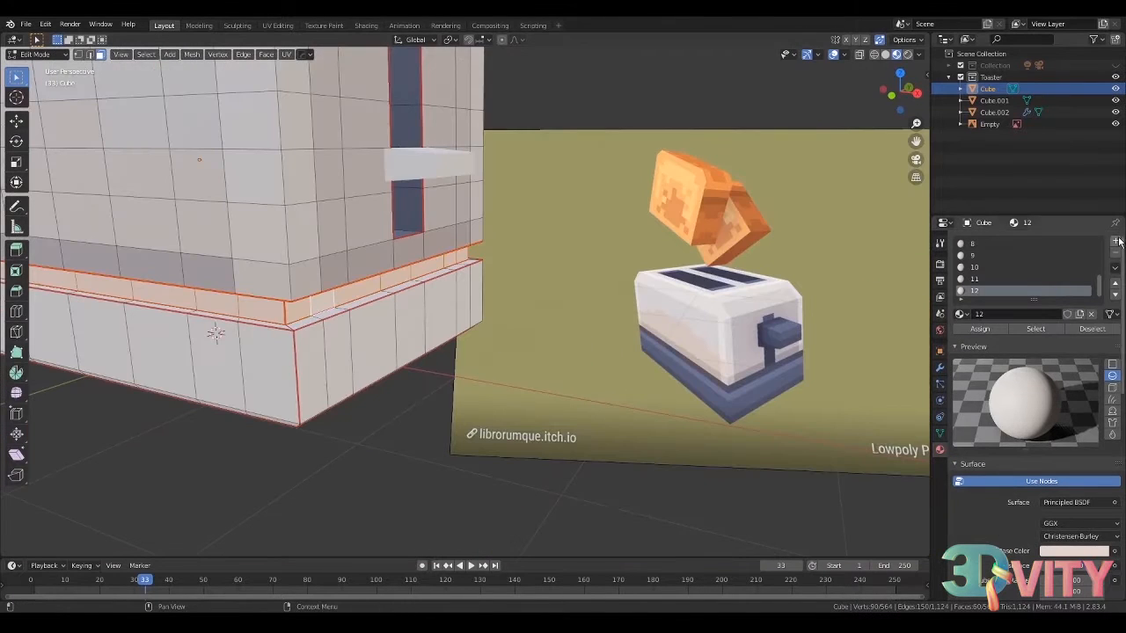
- Create a material named Metal for the recessed groove faces and sample its dark blue base colour from the reference image
{"action": "double_click", "coordinate": [1018, 315]}
{"action": "type", "text": "Bet"}
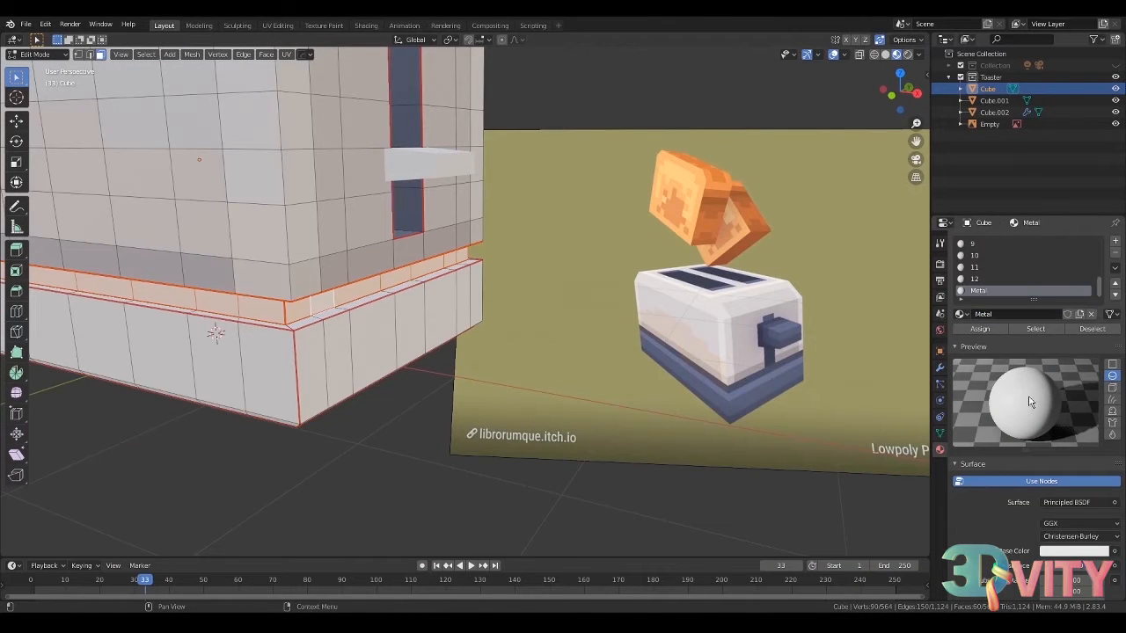
{"action": "left_click", "coordinate": [1074, 551]}
{"action": "left_click", "coordinate": [1102, 500]}
{"action": "left_click", "coordinate": [1074, 552]}
{"action": "left_click", "coordinate": [1102, 501]}
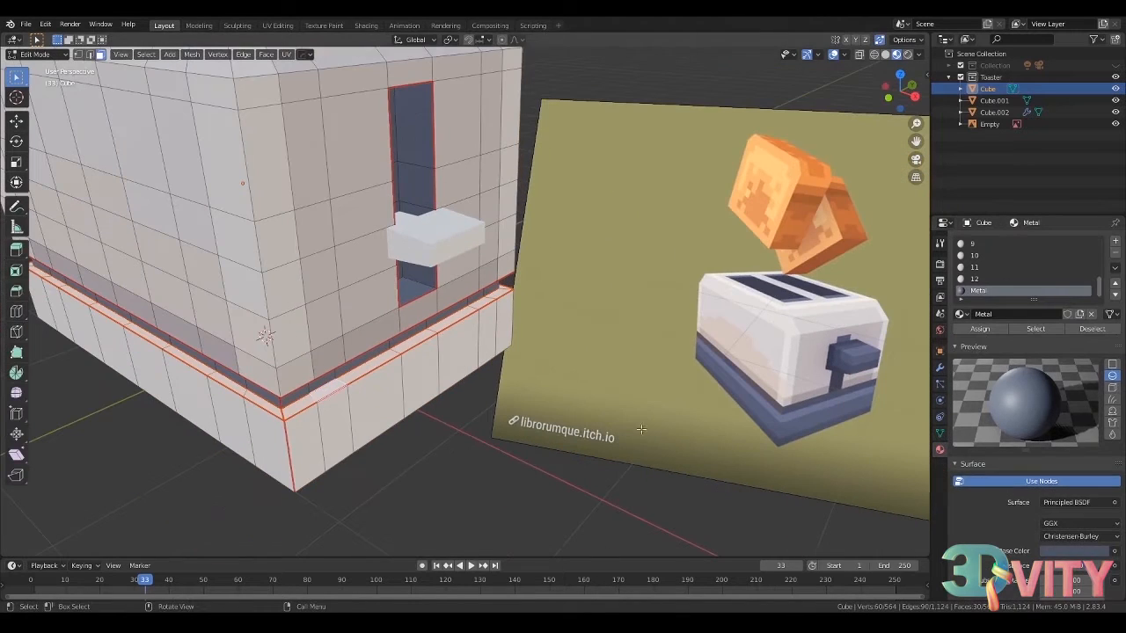
- Create material 13 for the base's top ledge faces and sample its light blue base colour from the reference image
{"action": "left_click", "coordinate": [1115, 240]}
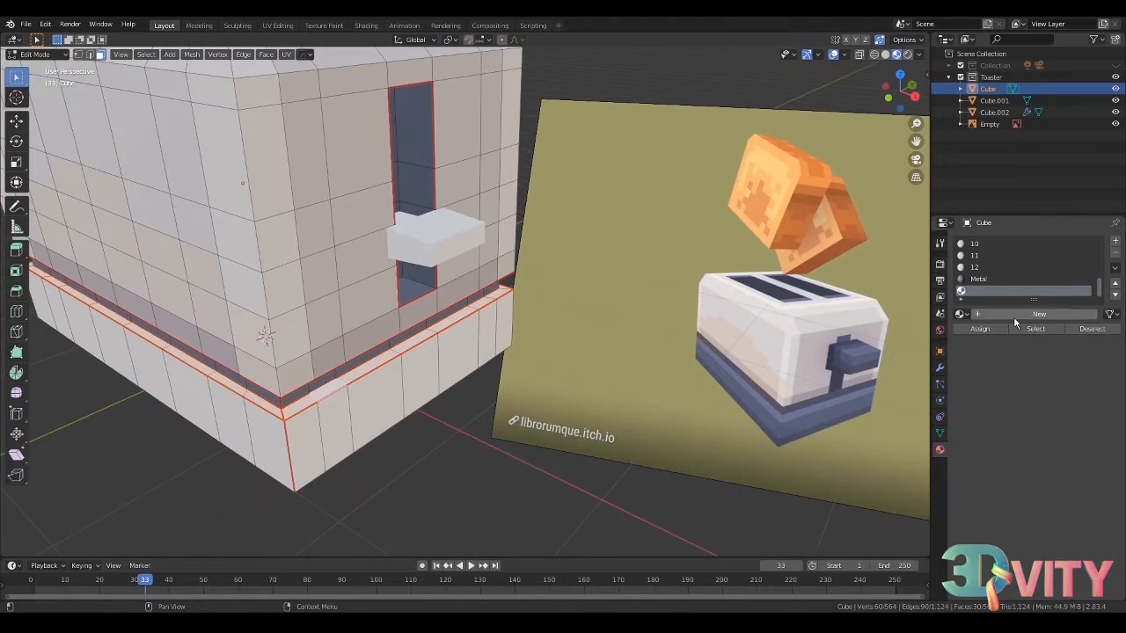
{"action": "left_click", "coordinate": [1014, 314]}
{"action": "double_click", "coordinate": [1028, 314]}
{"action": "type", "text": "13"}
{"action": "left_click", "coordinate": [1074, 552]}
{"action": "left_click", "coordinate": [1102, 500]}
{"action": "left_click", "coordinate": [766, 387]}
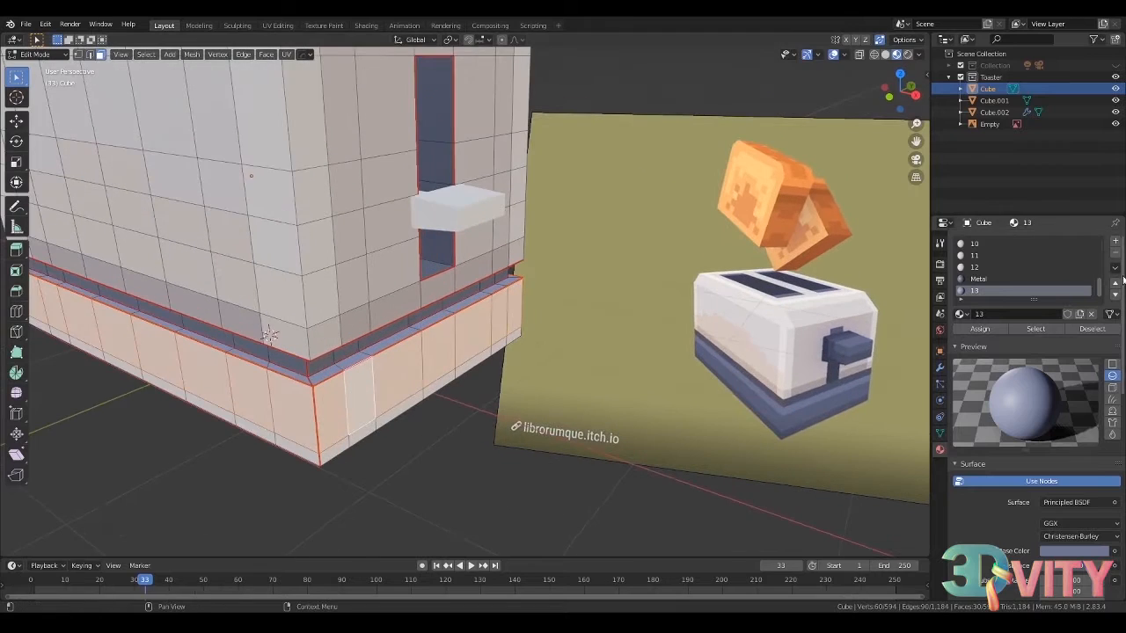
- Create materials 14 and 15 for the base's side faces and bottom strip, sampling their blue base colours from the reference image
{"action": "left_click", "coordinate": [1029, 305]}
{"action": "left_click", "coordinate": [842, 402]}
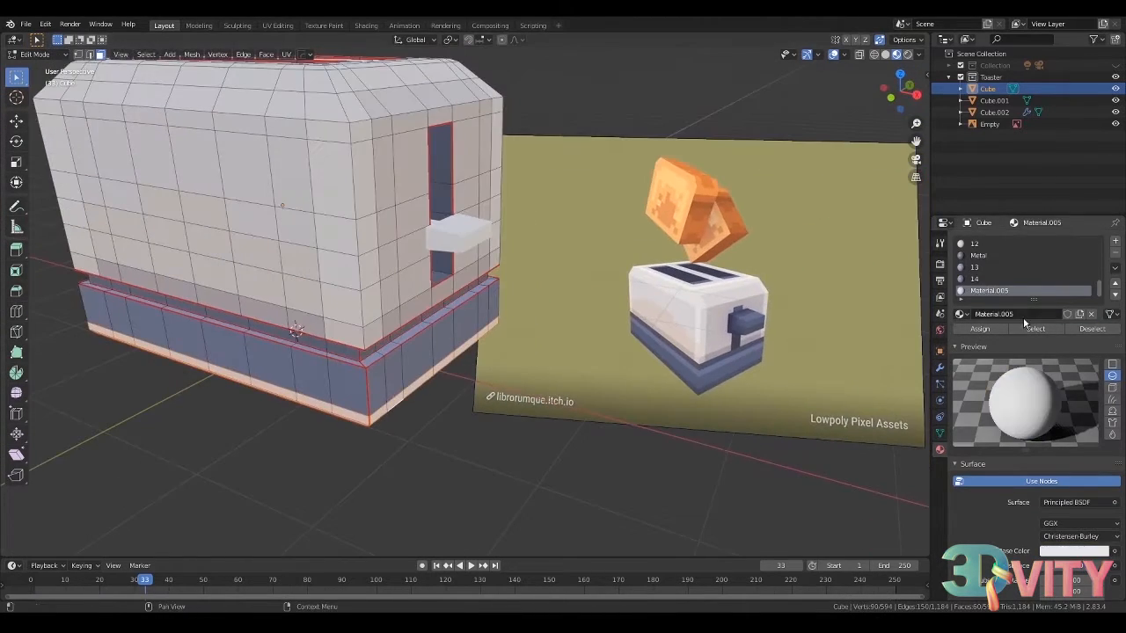
{"action": "left_click", "coordinate": [1074, 552]}
{"action": "left_click", "coordinate": [1102, 500]}
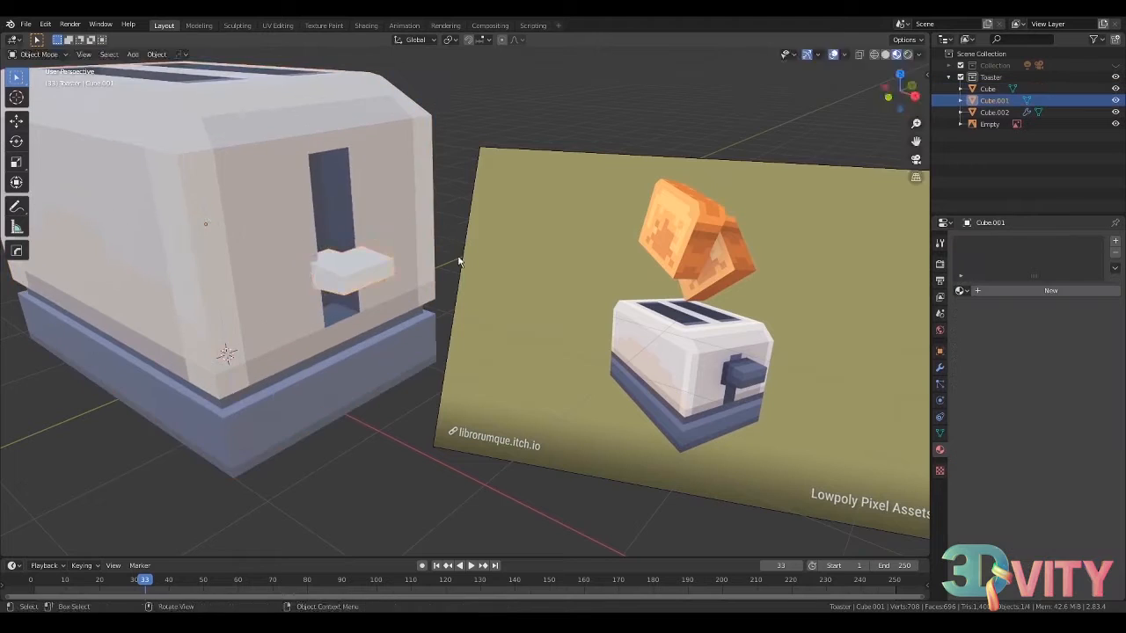
- Add loop cuts across the height, width and depth of the toaster's lever
{"action": "key", "text": "Tab"}
{"action": "key", "text": "KP_Decimal"}
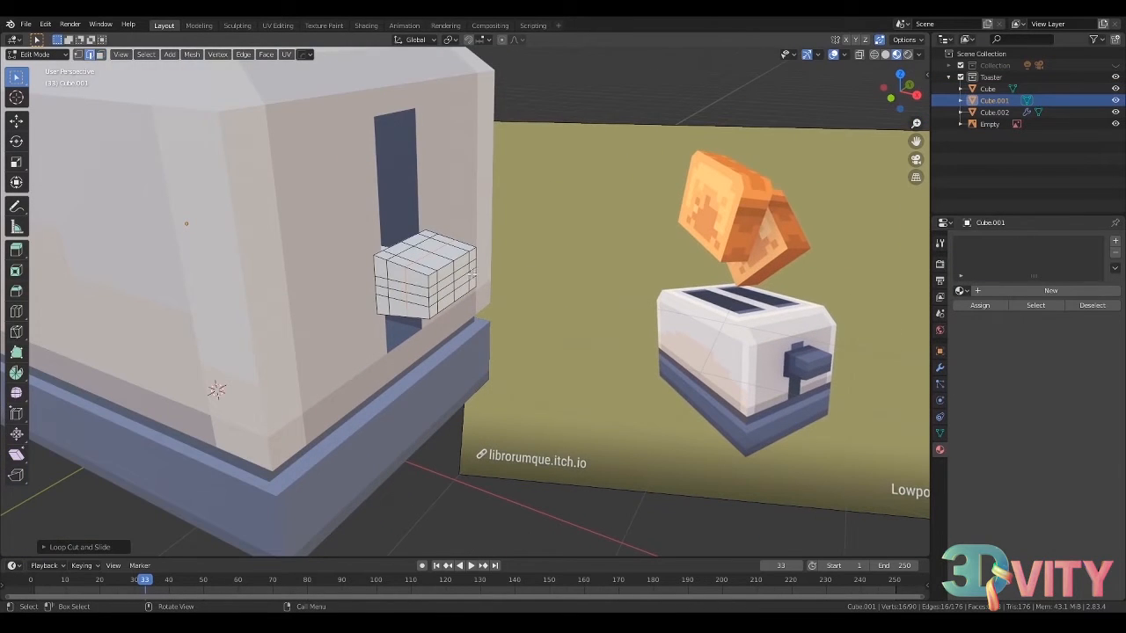
{"action": "key", "text": "Tab"}
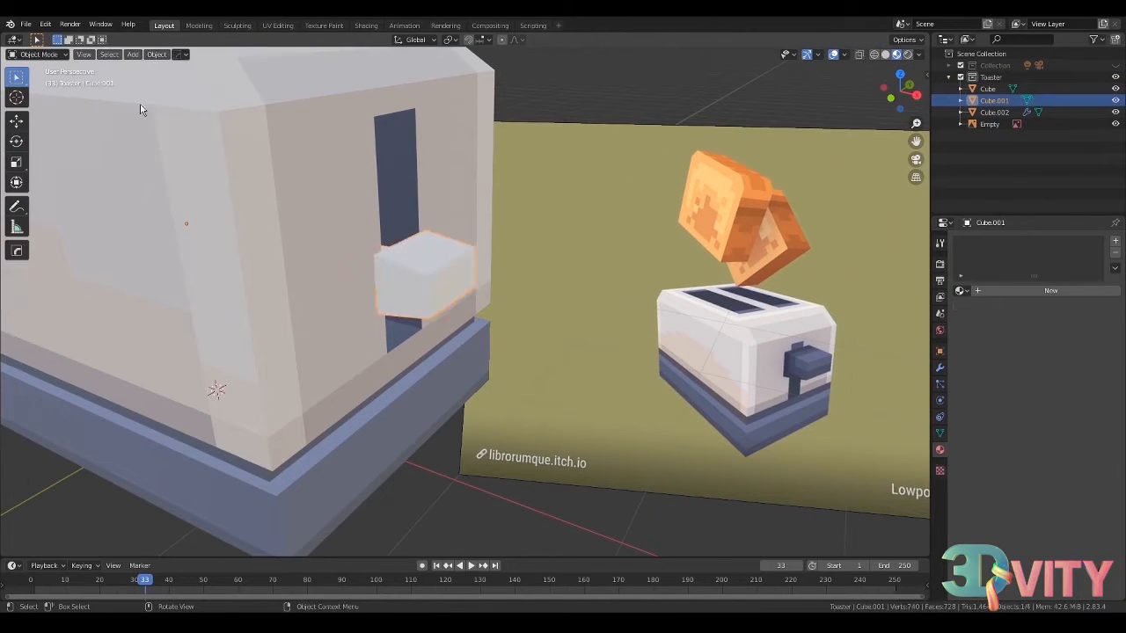
{"action": "key", "text": "Tab"}
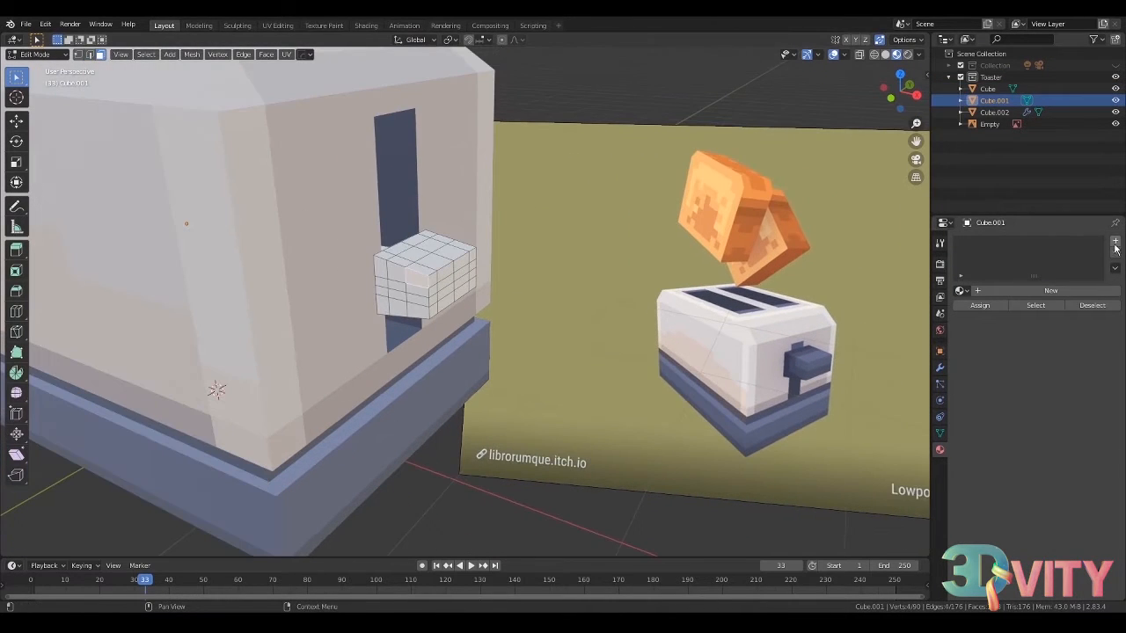
- Create materials Base and 1 for the lever and sample their blue base colours from the reference image
{"action": "left_click", "coordinate": [1050, 290]}
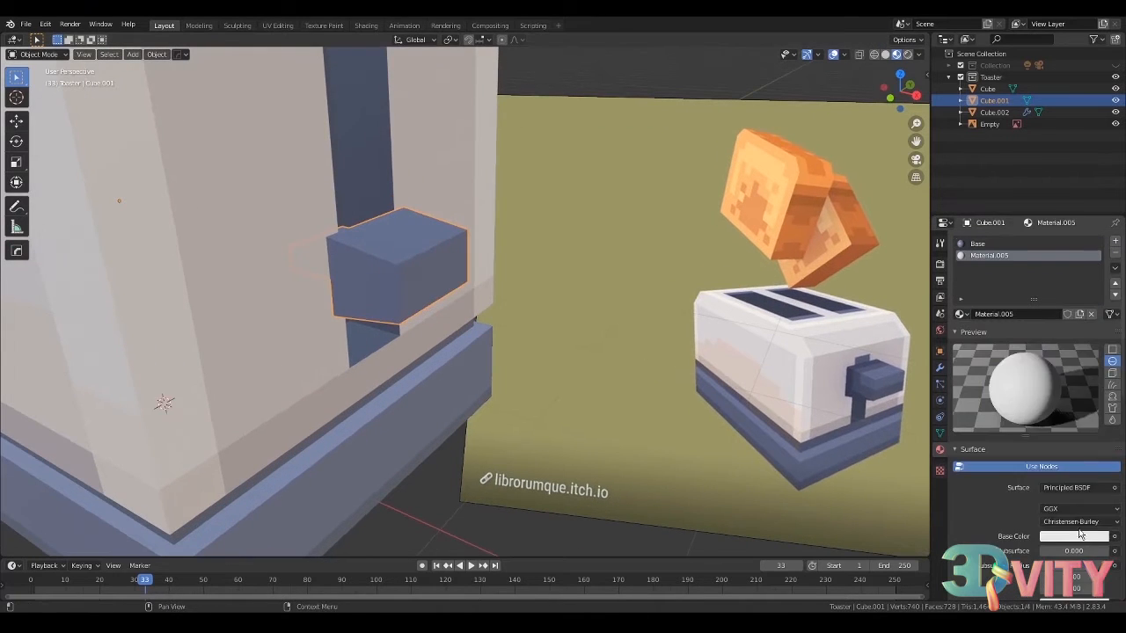
{"action": "left_click", "coordinate": [1074, 536]}
{"action": "left_click", "coordinate": [1100, 369]}
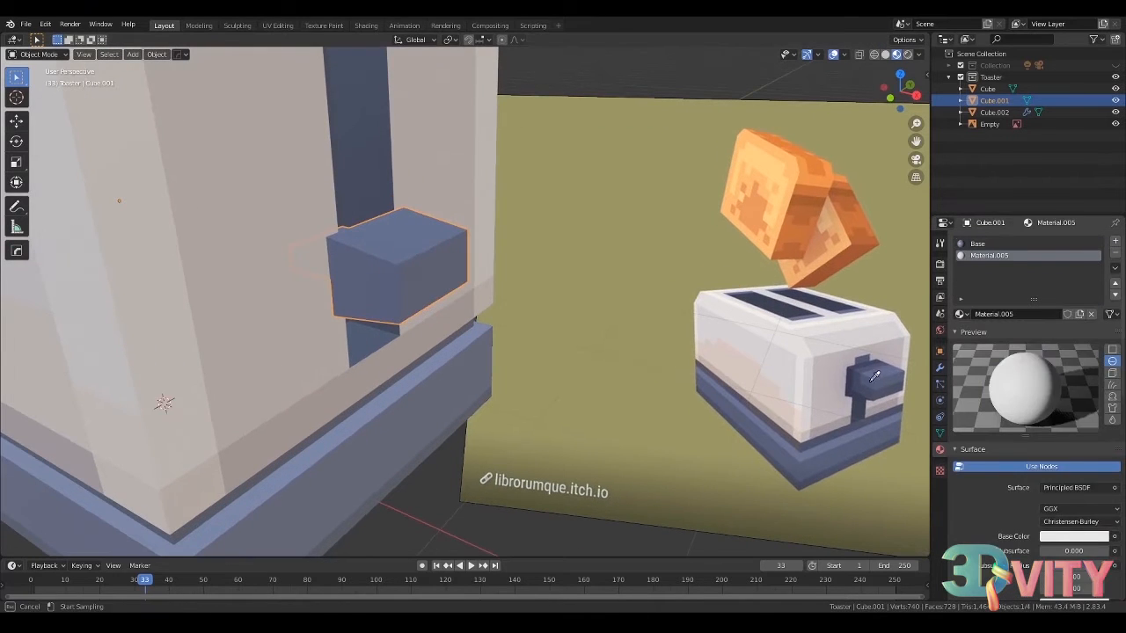
- Select strips of faces on the lever's top and create materials 2 and 3 for them with sampled blue base colours
{"action": "left_click", "coordinate": [401, 301], "text": "ctrl"}
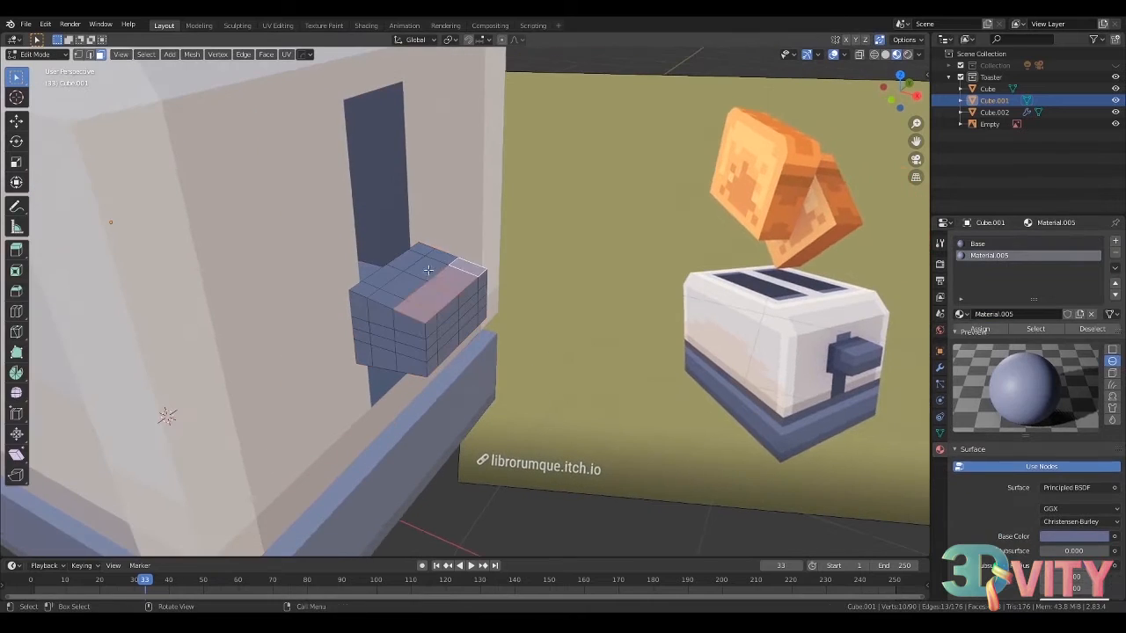
{"action": "left_click", "coordinate": [1115, 240]}
{"action": "left_click", "coordinate": [1003, 315]}
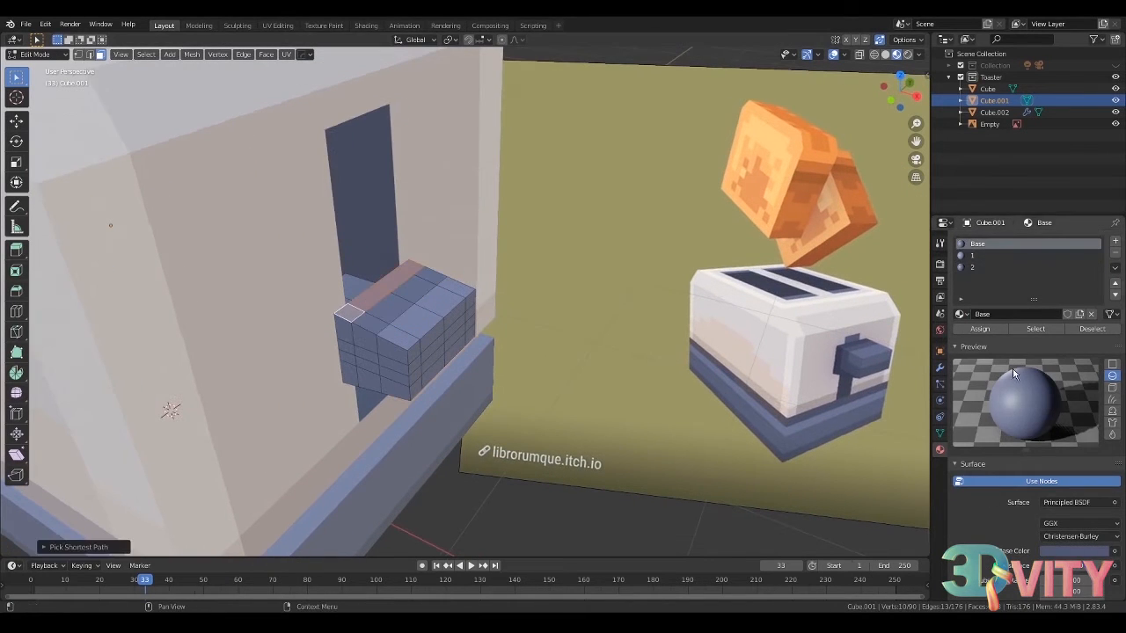
{"action": "left_click", "coordinate": [1074, 551]}
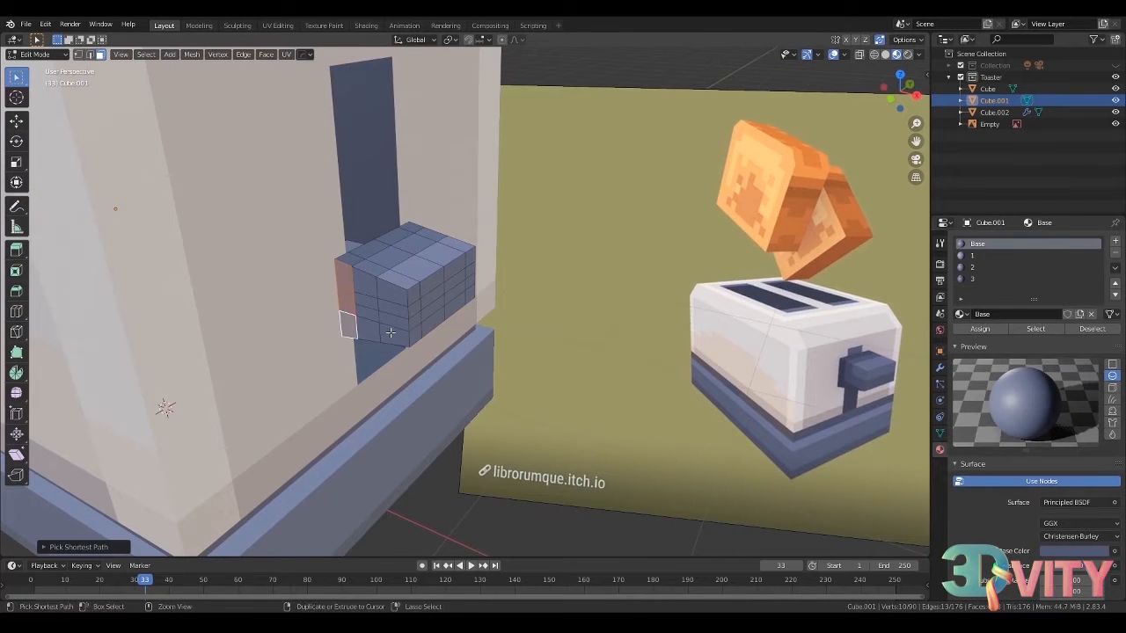
- Select groups of the lever's remaining faces and create materials 4 to 7 for them with sampled blue base colours
{"action": "left_click", "coordinate": [391, 333], "text": "ctrl"}
{"action": "middle_click_drag", "start_coordinate": [391, 333], "coordinate": [362, 219]}
{"action": "left_click", "coordinate": [181, 227], "text": "shift"}
{"action": "left_click", "coordinate": [188, 283], "text": "ctrl"}
{"action": "left_click", "coordinate": [353, 186], "text": "ctrl"}
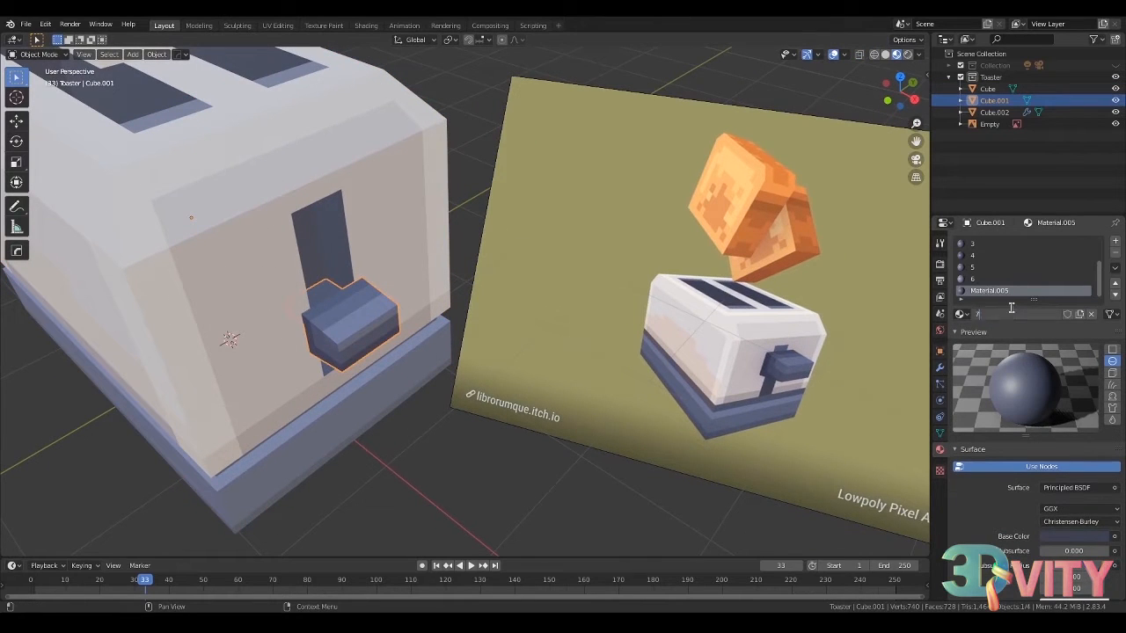
{"action": "key", "text": "Return"}
{"action": "left_click", "coordinate": [1073, 537]}
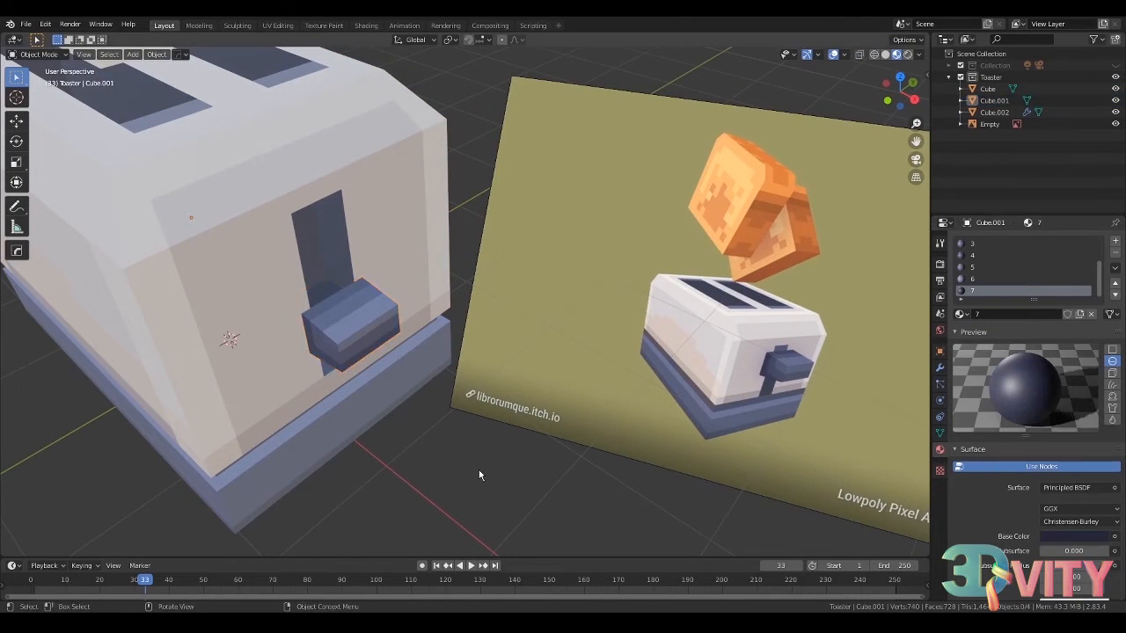
- Resample the Metal material's base colour for the toaster's groove from the dark groove in the reference image
{"action": "scroll", "coordinate": [479, 469], "scroll_direction": "down", "scroll_amount": 5}
{"action": "scroll", "coordinate": [414, 374], "scroll_direction": "up", "scroll_amount": 6}
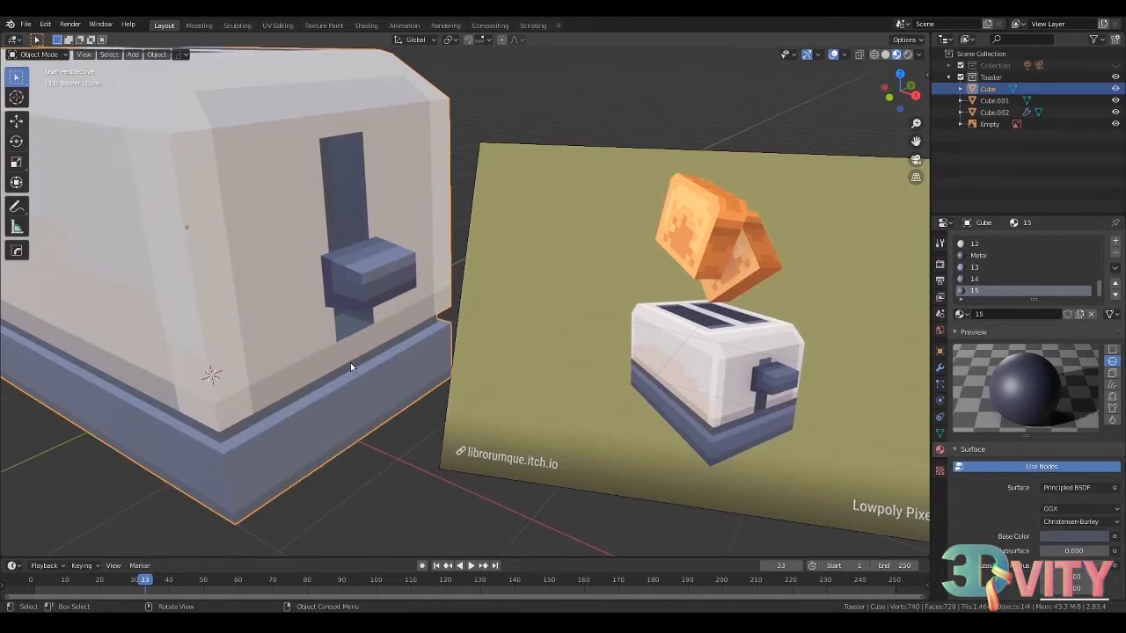
{"action": "key", "text": "Tab"}
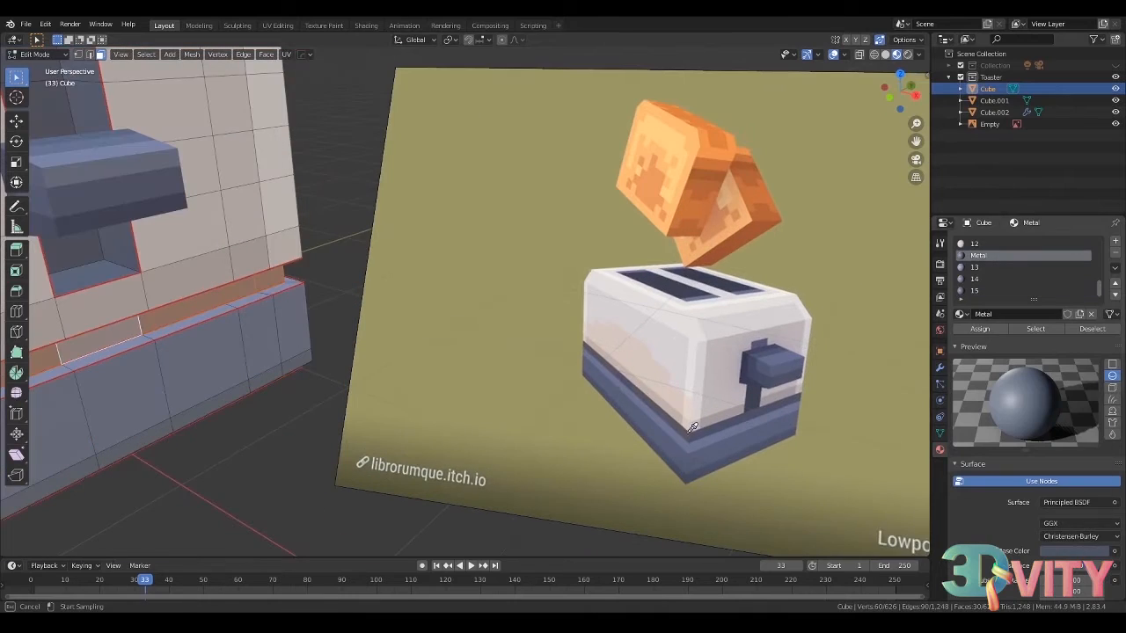
{"action": "left_click", "coordinate": [714, 426]}
{"action": "scroll", "coordinate": [395, 284], "scroll_direction": "down", "scroll_amount": 6}
{"action": "key", "text": "Tab"}
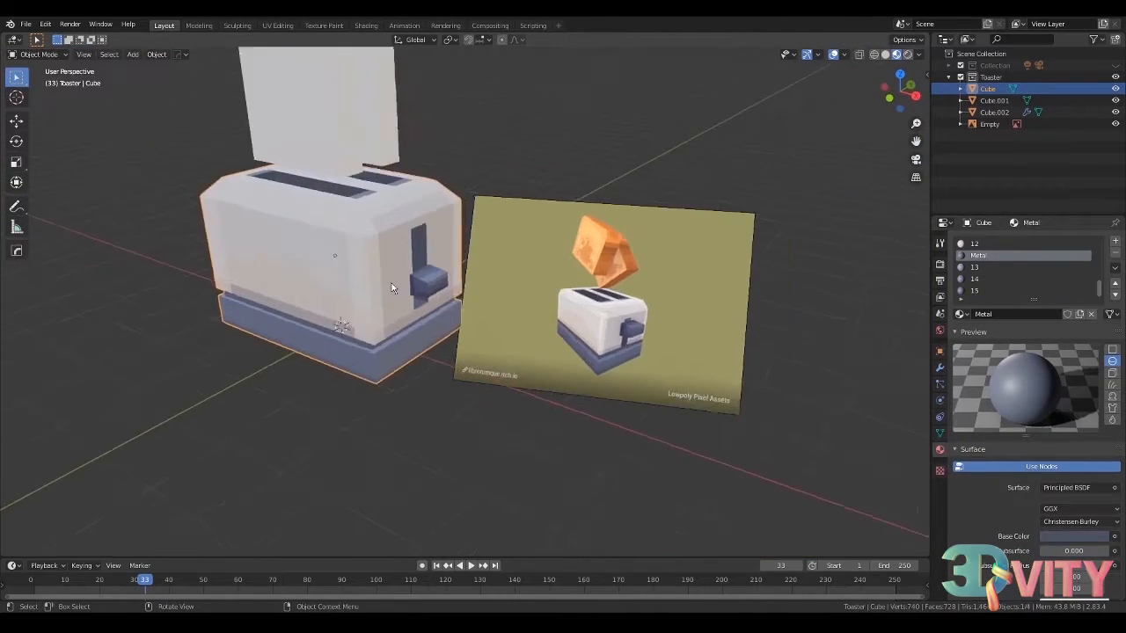
- Add loop cuts across the bread slice's top edge, bevelled corners and thickness
{"action": "middle_click_drag", "start_coordinate": [395, 285], "coordinate": [392, 324]}
{"action": "left_click", "coordinate": [320, 191]}
{"action": "key", "text": "Tab"}
{"action": "scroll", "coordinate": [319, 191], "scroll_direction": "up", "scroll_amount": 3}
{"action": "mouse_move", "coordinate": [319, 191]}
{"action": "middle_mouse_down"}
{"action": "mouse_move", "coordinate": [344, 214]}
{"action": "mouse_move", "coordinate": [308, 208]}
{"action": "middle_mouse_up"}
{"action": "key", "text": "ctrl+r"}
{"action": "scroll", "coordinate": [254, 157], "scroll_direction": "up", "scroll_amount": 1}
{"action": "left_click", "coordinate": [255, 156]}
{"action": "right_click", "coordinate": [254, 156]}
{"action": "middle_click_drag", "start_coordinate": [255, 157], "coordinate": [415, 478]}
{"action": "scroll", "coordinate": [300, 175], "scroll_direction": "up", "scroll_amount": 2}
{"action": "key", "text": "ctrl+r"}
{"action": "left_click", "coordinate": [228, 159]}
{"action": "key", "text": "ctrl+r"}
{"action": "left_click", "coordinate": [540, 267]}
{"action": "right_click", "coordinate": [540, 267]}
- Knife-cut a vertical line down the middle of the bread slice's front face in front view
{"action": "key", "text": "KP_1"}
{"action": "middle_click_drag", "start_coordinate": [528, 211], "coordinate": [480, 218]}
{"action": "key", "text": "KP_1"}
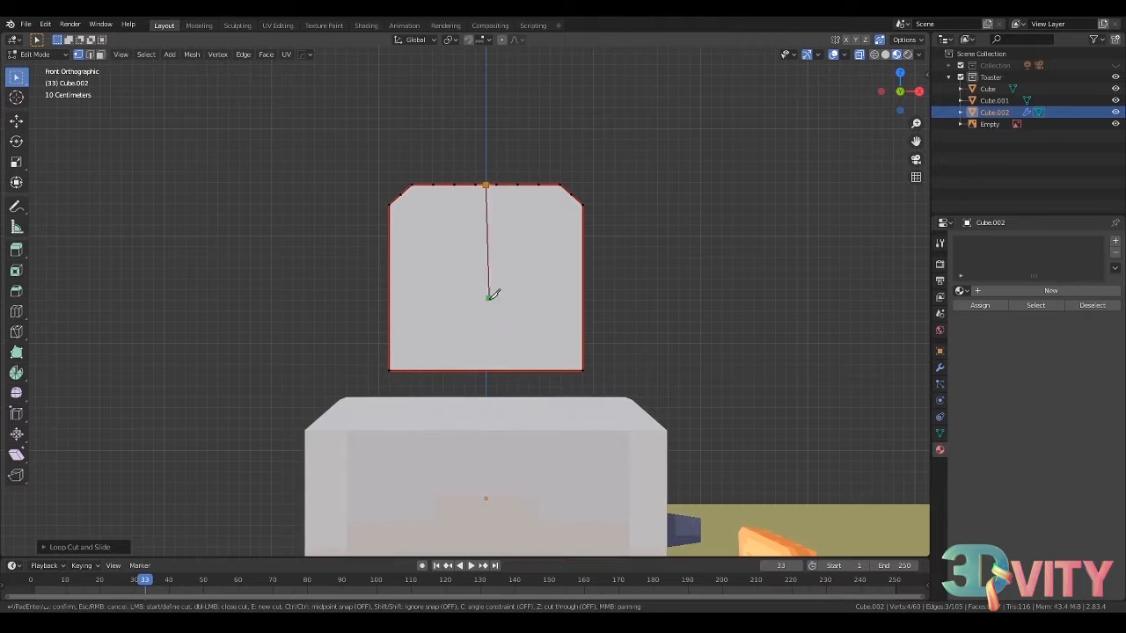
{"action": "middle_click_drag", "start_coordinate": [492, 364], "coordinate": [516, 314]}
{"action": "key", "text": "Return"}
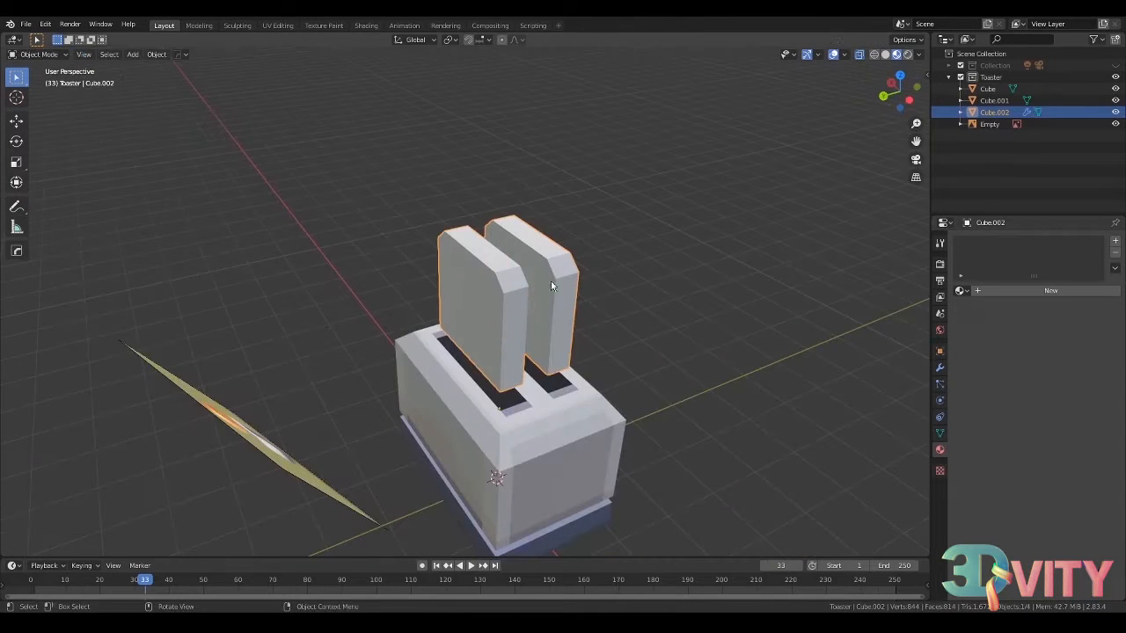
- Hide the Mirror modifier in the viewport and knife-cut the bread slice's large face vertically along its centre
{"action": "left_click", "coordinate": [1034, 258]}
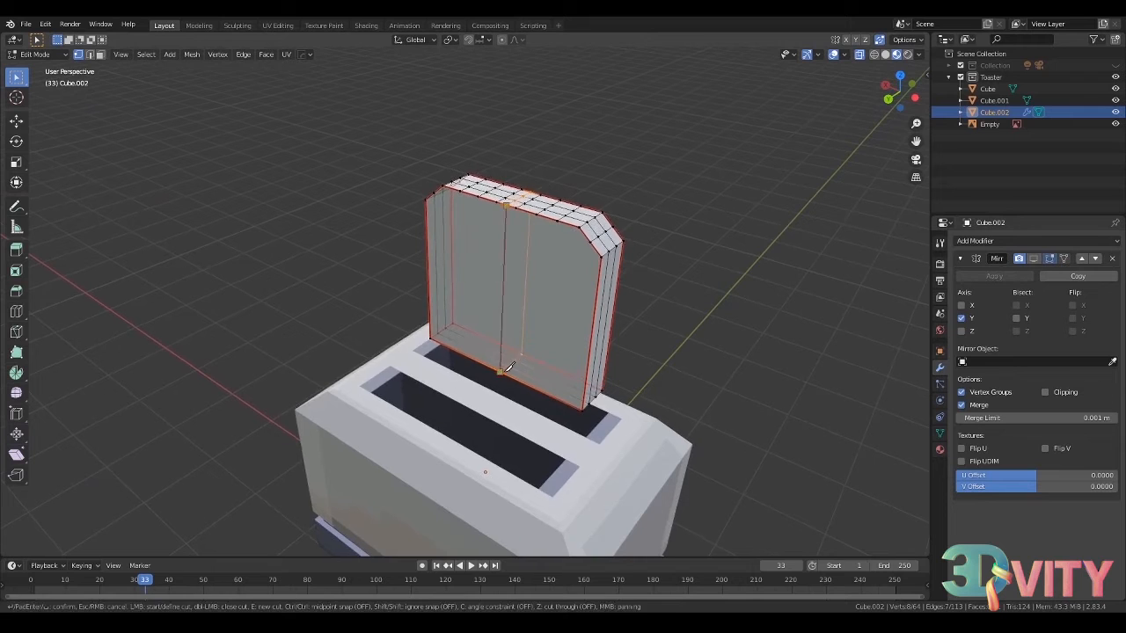
{"action": "left_click", "coordinate": [503, 371]}
{"action": "key", "text": "Return"}
- Delete one half of the bread slice along its vertical centre cut
{"action": "middle_click_drag", "start_coordinate": [574, 290], "coordinate": [510, 303]}
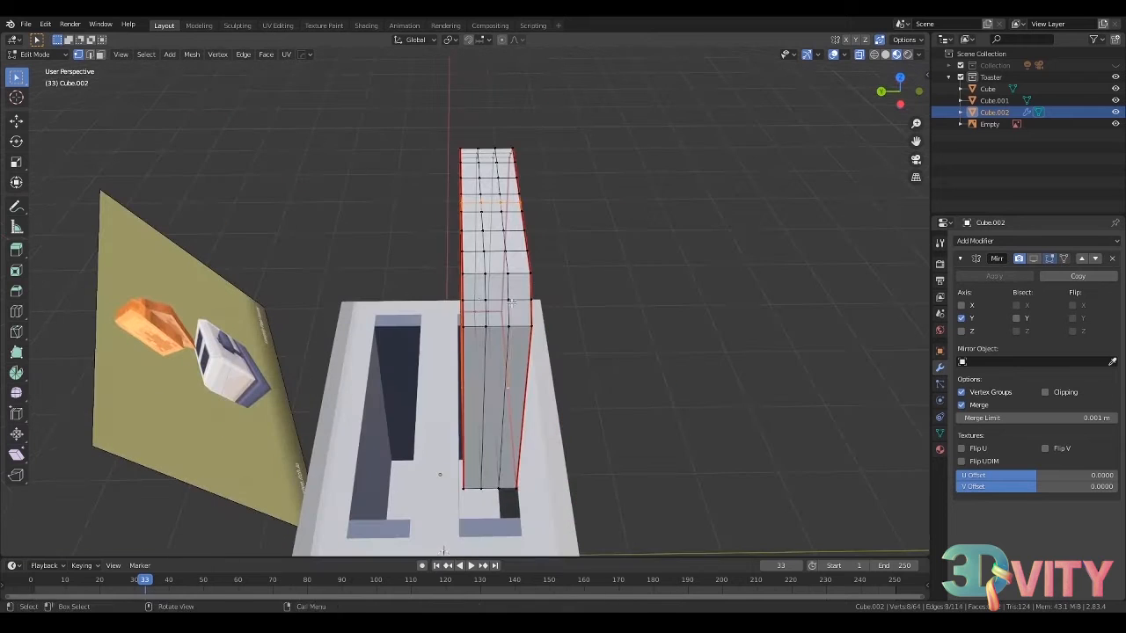
{"action": "left_click", "coordinate": [500, 306]}
{"action": "key", "text": "ctrl+KP_3"}
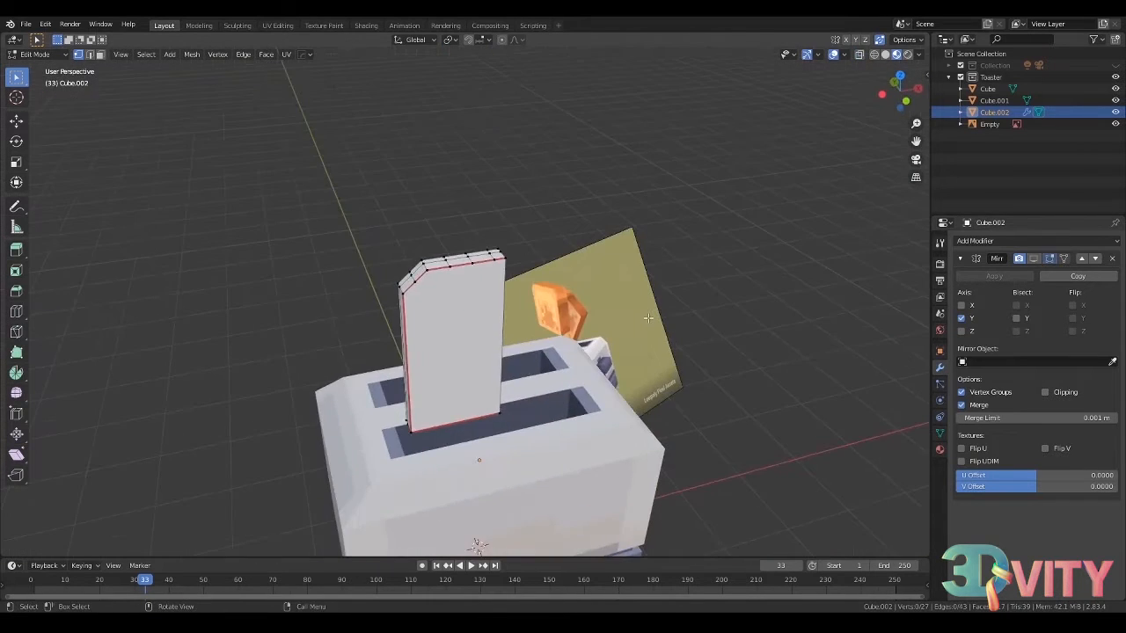
{"action": "middle_click_drag", "start_coordinate": [647, 317], "coordinate": [490, 291]}
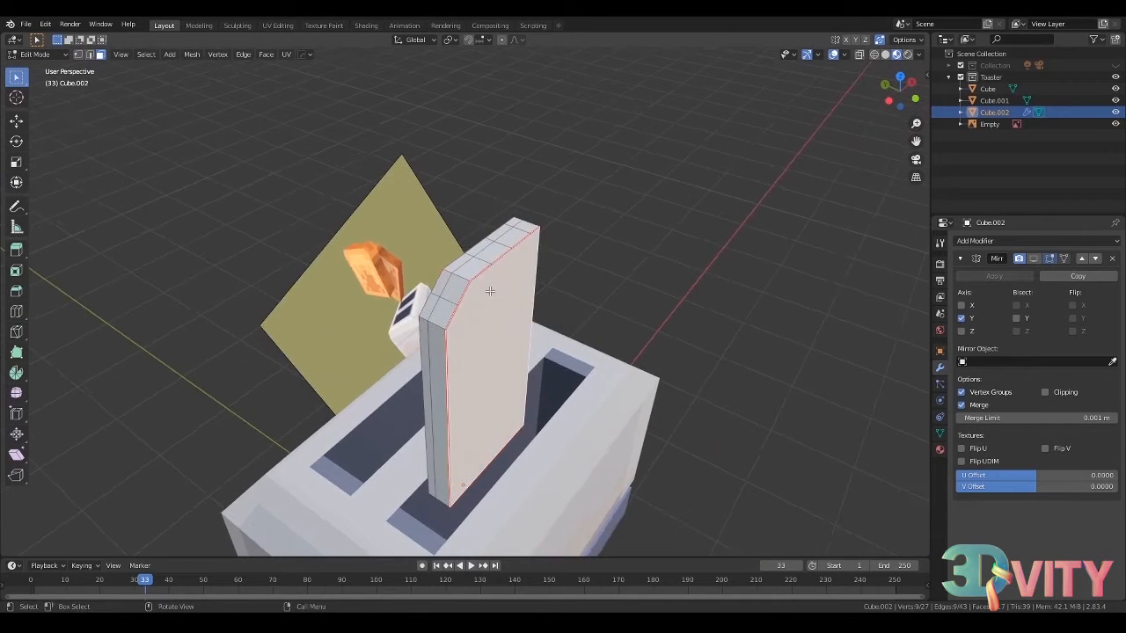
- Give the bread slice a pale yellow material and create a second, orange material for selected faces along its top edge
{"action": "left_click", "coordinate": [940, 450]}
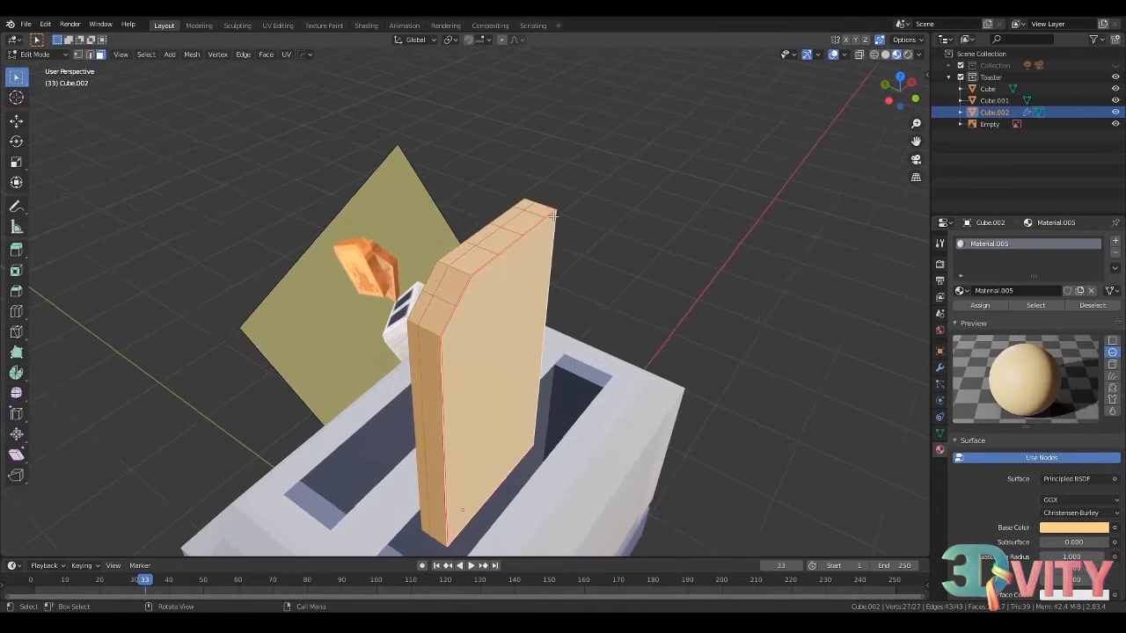
{"action": "middle_click_drag", "start_coordinate": [539, 204], "coordinate": [534, 212]}
{"action": "left_click", "coordinate": [534, 212]}
{"action": "left_click", "coordinate": [512, 223], "text": "shift"}
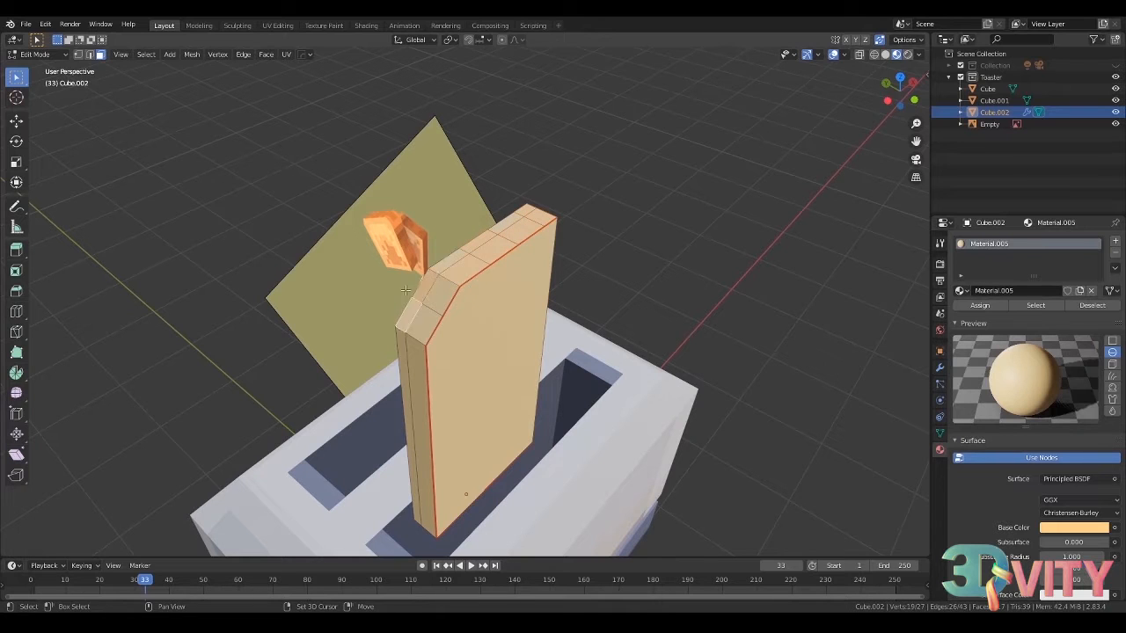
{"action": "middle_click_drag", "start_coordinate": [406, 290], "coordinate": [411, 209]}
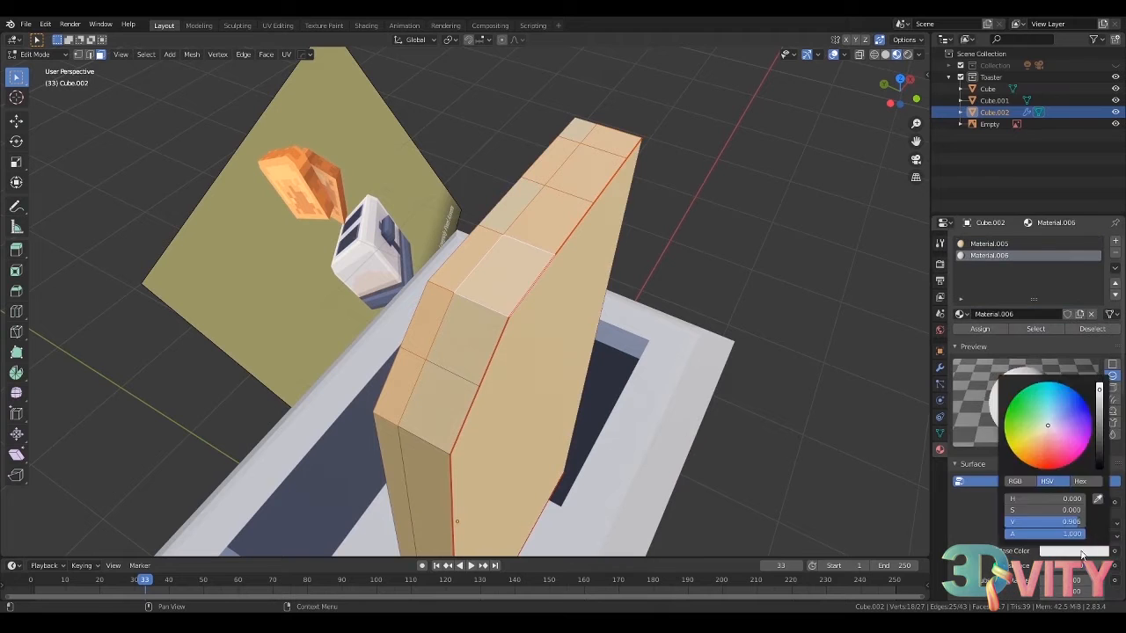
{"action": "left_click", "coordinate": [1084, 414]}
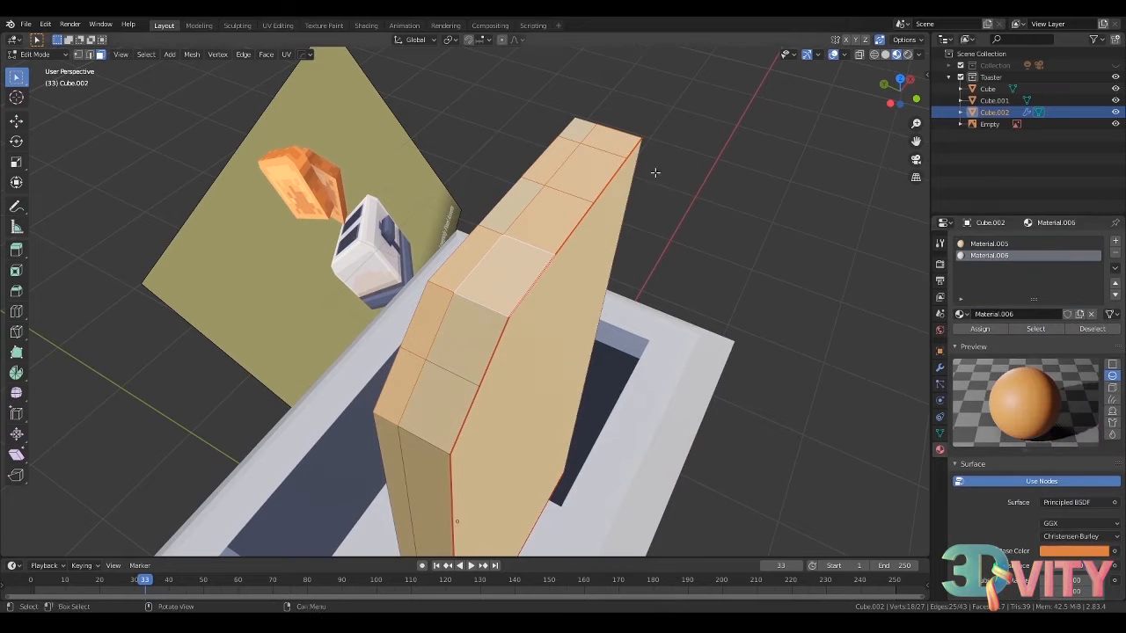
- Create a third material with a lighter orange base colour for the remaining crust faces on the slice's top
{"action": "mouse_move", "coordinate": [655, 173]}
{"action": "middle_mouse_down"}
{"action": "mouse_move", "coordinate": [704, 185]}
{"action": "mouse_move", "coordinate": [674, 168]}
{"action": "middle_mouse_up"}
{"action": "left_click", "coordinate": [616, 110]}
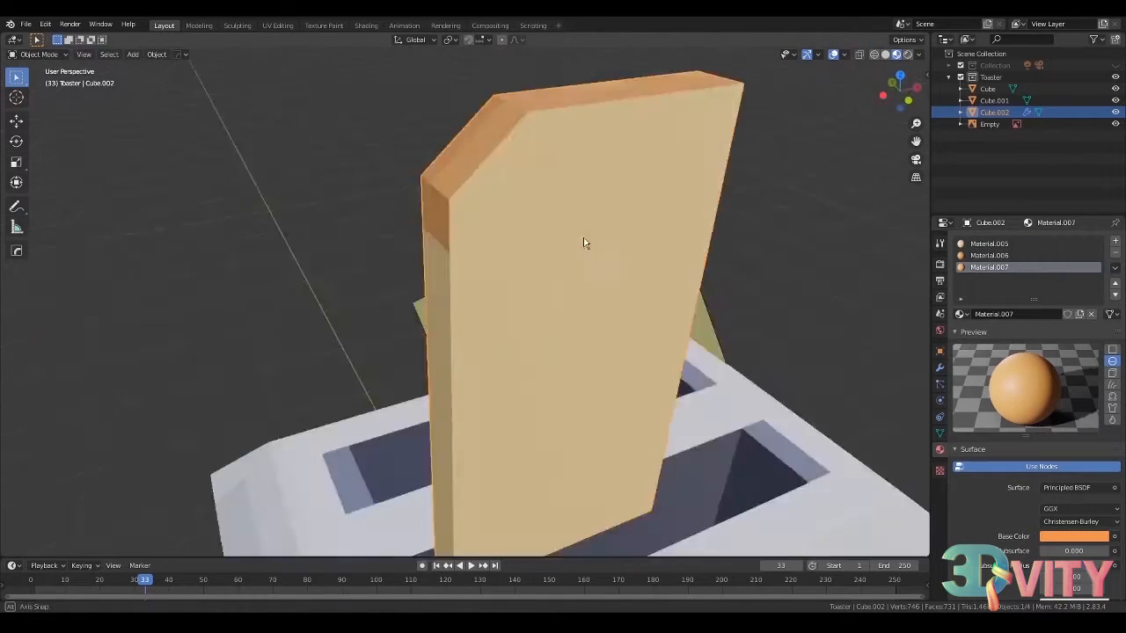
- Delete the bread slice object and open the toaster body's mesh for editing
{"action": "scroll", "coordinate": [584, 236], "scroll_direction": "down", "scroll_amount": 6}
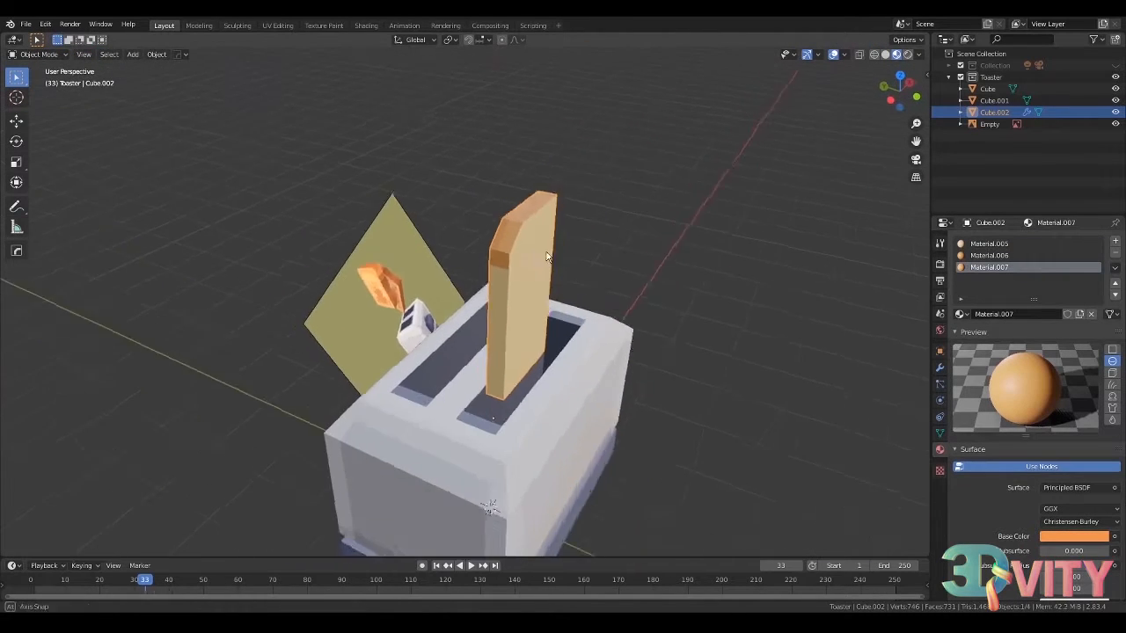
{"action": "key", "text": "Tab"}
{"action": "middle_click_drag", "start_coordinate": [528, 248], "coordinate": [519, 264]}
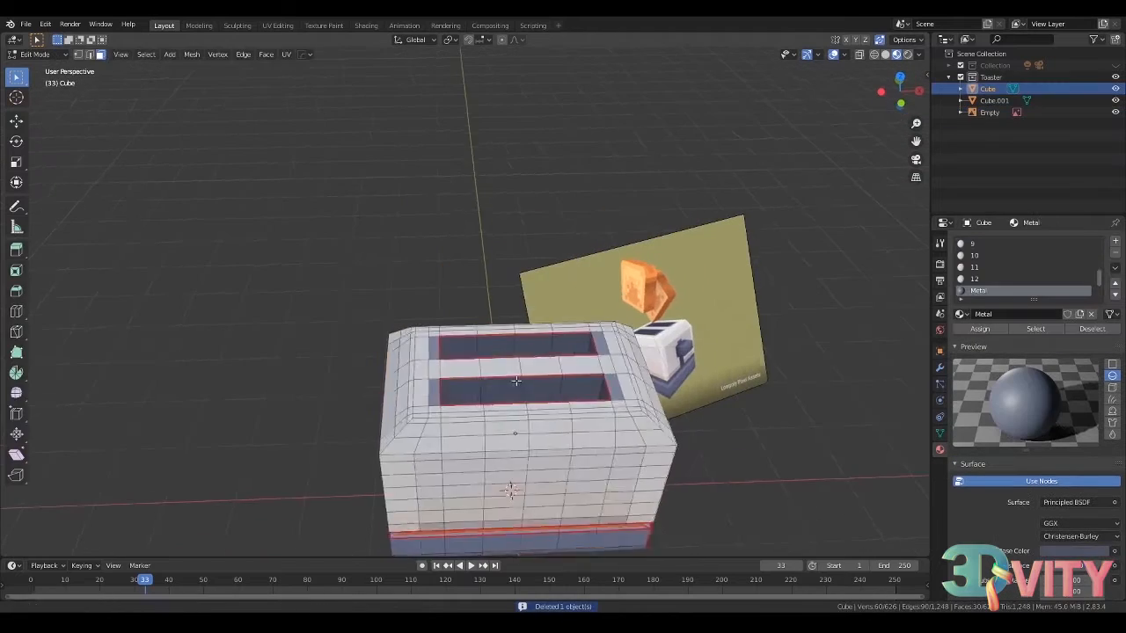
- Duplicate the inner wall faces of a bread slot and move the copy straight up above the toaster
{"action": "middle_click_drag", "start_coordinate": [516, 381], "coordinate": [571, 413]}
{"action": "left_click", "coordinate": [457, 303], "text": "alt"}
{"action": "left_click", "coordinate": [910, 101]}
{"action": "key", "text": "shift+d"}
{"action": "key", "text": "z"}
{"action": "left_click", "coordinate": [677, 118]}
{"action": "middle_click_drag", "start_coordinate": [678, 119], "coordinate": [677, 166], "text": "shift"}
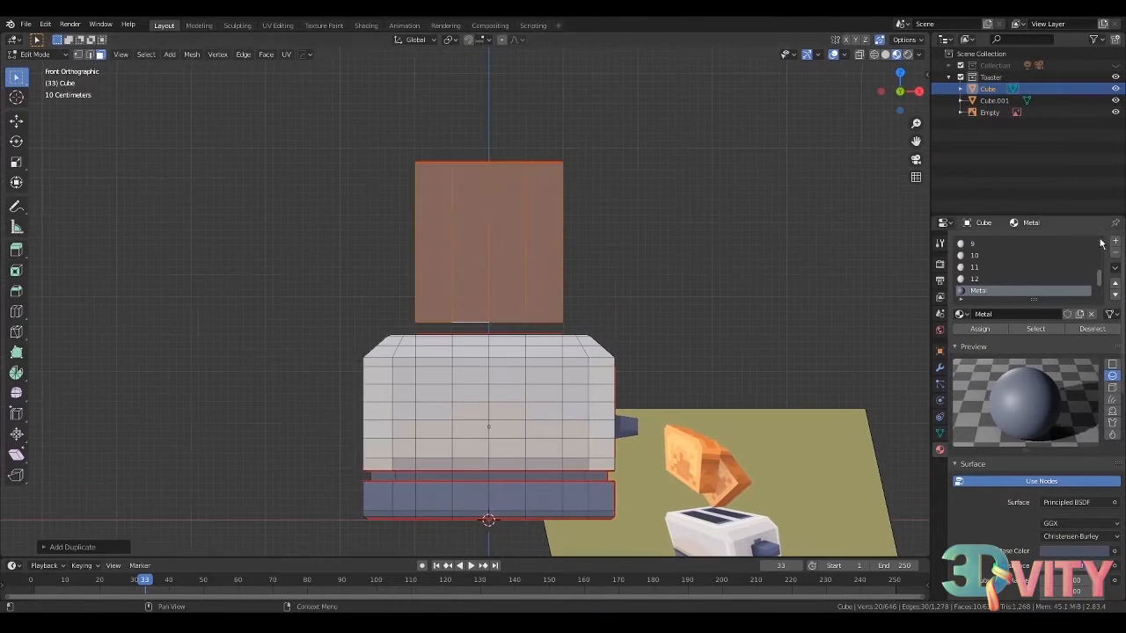
- Separate the duplicated slot faces from the toaster body into their own object
{"action": "key", "text": "p"}
{"action": "left_click", "coordinate": [543, 219]}
{"action": "key", "text": "Tab"}
- Dissolve the intermediate vertical edges of the separated slot block to reduce it to a plain box
{"action": "left_click", "coordinate": [520, 264]}
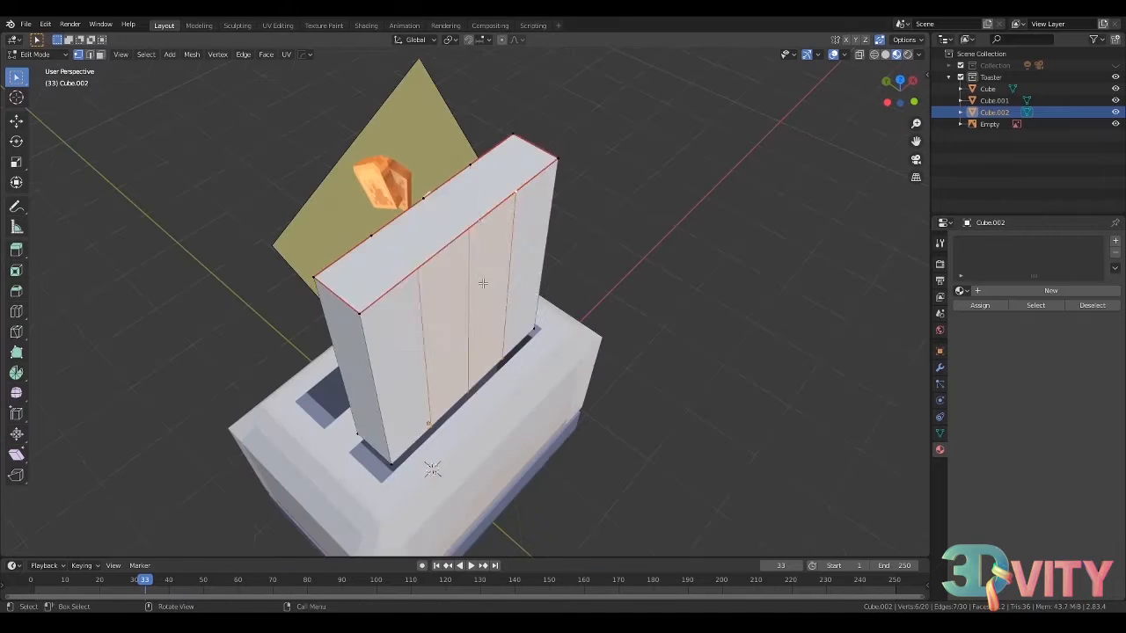
{"action": "key", "text": "x"}
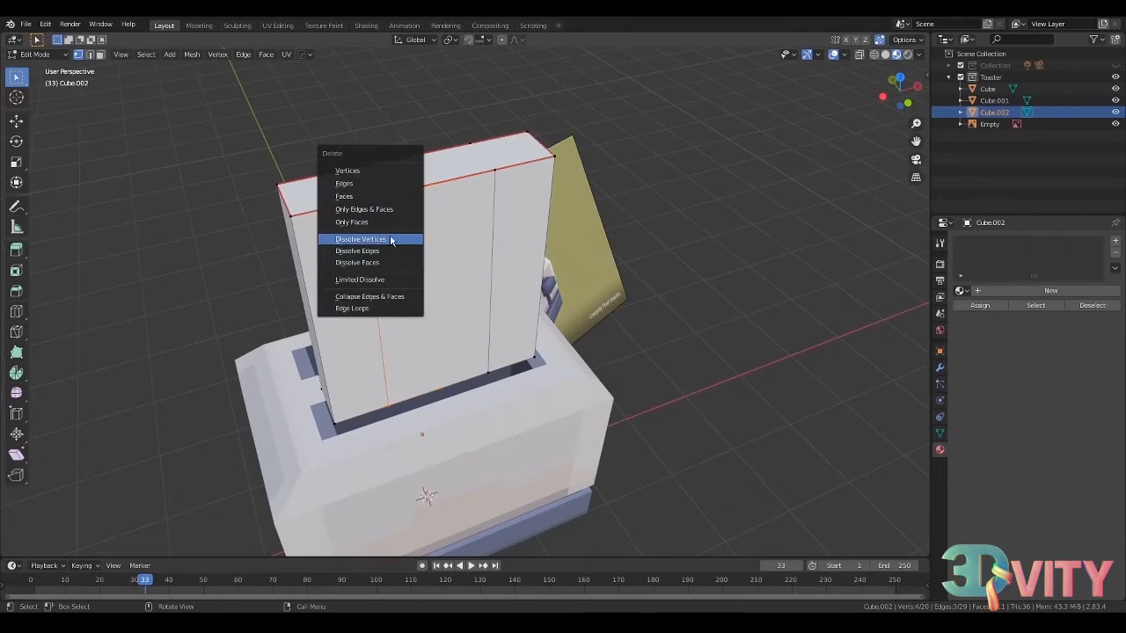
{"action": "left_click", "coordinate": [361, 238]}
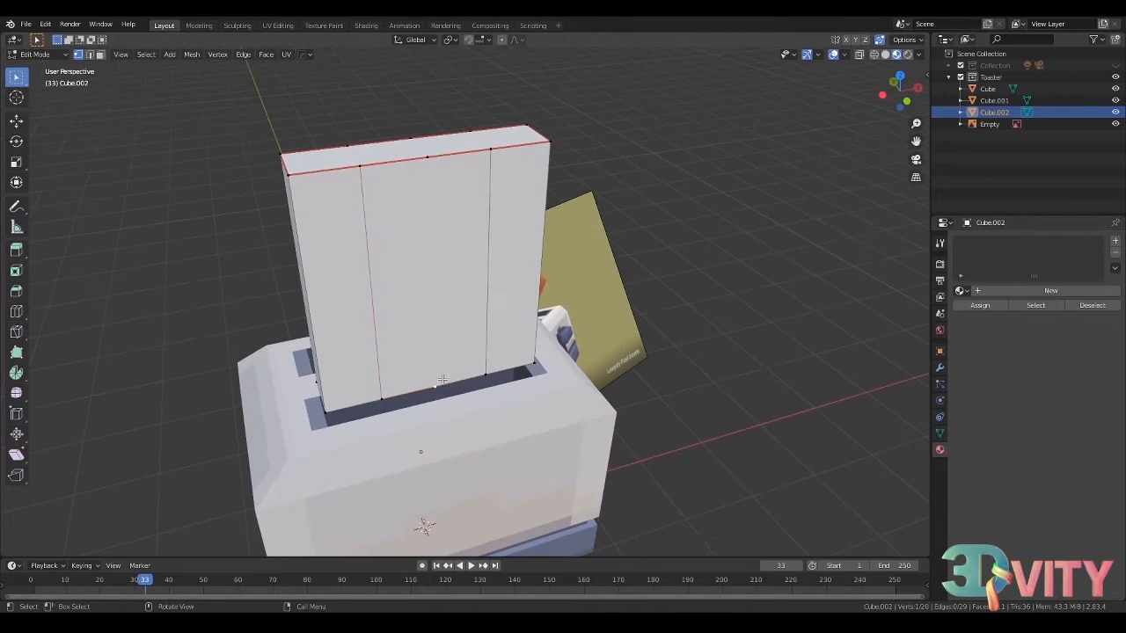
{"action": "key", "text": "shift+v"}
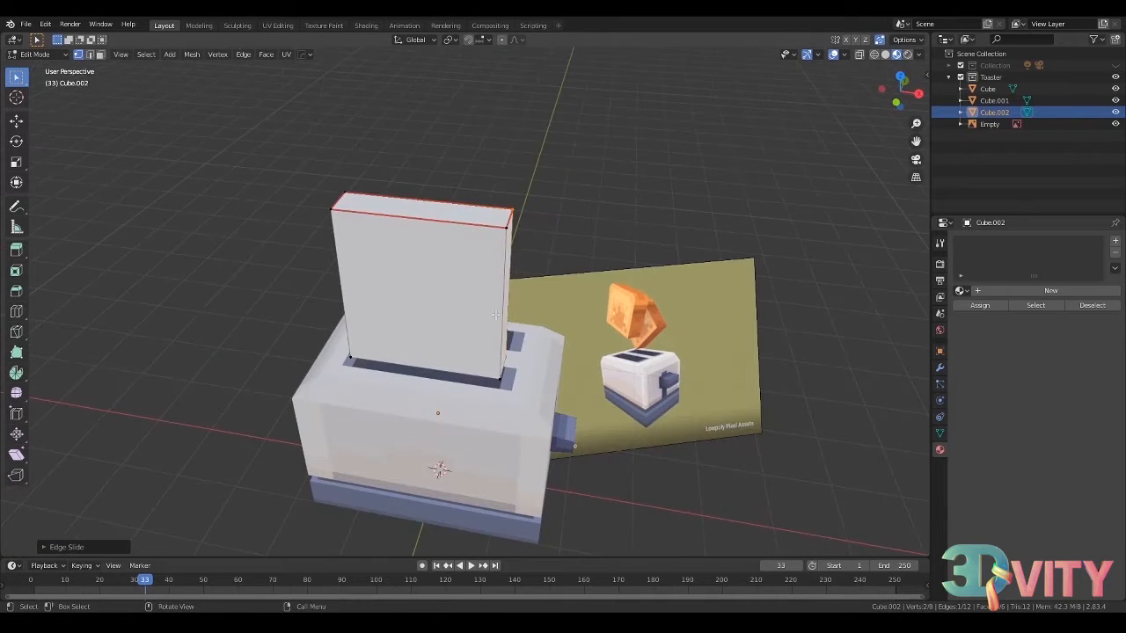
{"action": "key", "text": "Tab"}
{"action": "key", "text": "Tab"}
- Add 10 horizontal loop cuts and a matching set of evenly spaced vertical loop cuts to the bread box
{"action": "key", "text": "ctrl+r"}
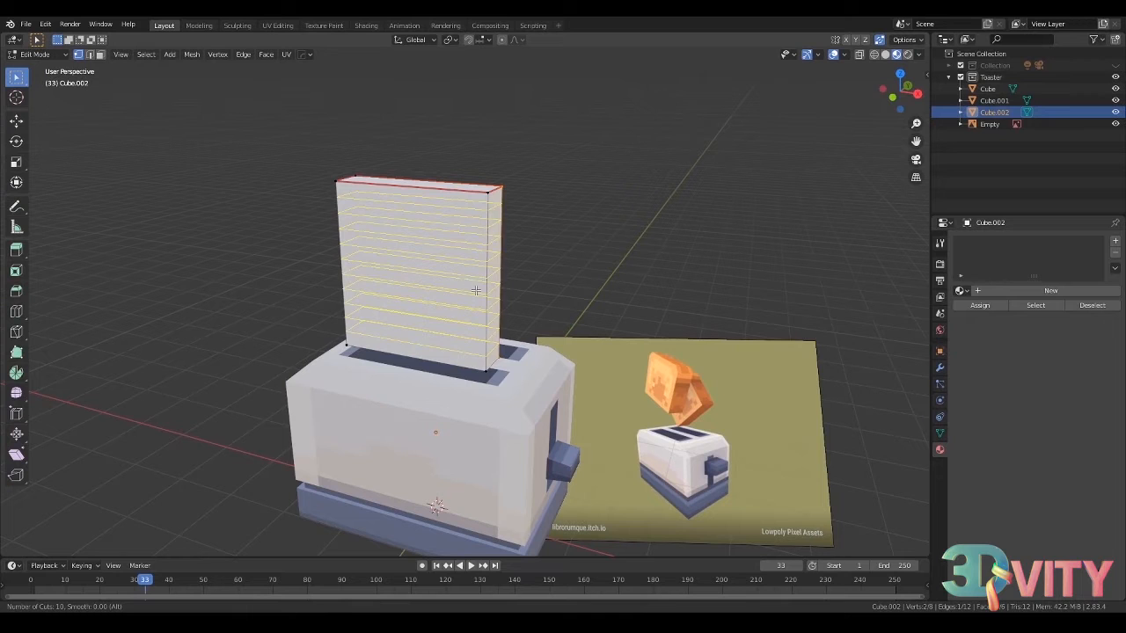
{"action": "left_click", "coordinate": [475, 290]}
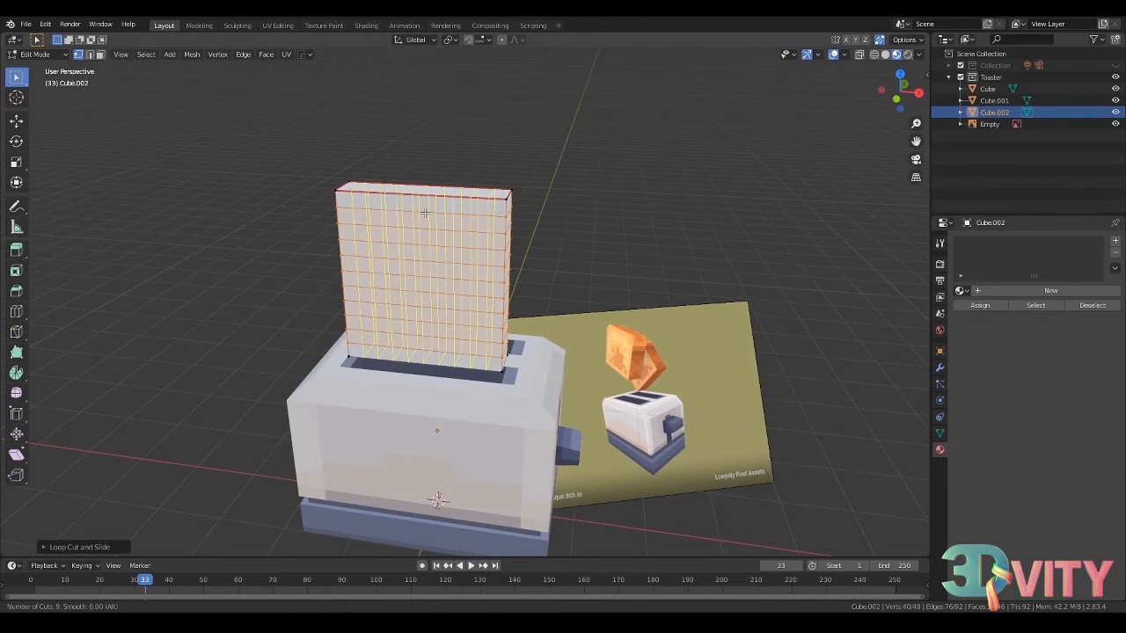
{"action": "left_click", "coordinate": [425, 213]}
- Cut off the two upper corners of the bread slice so that its outline has slanted corners
{"action": "middle_click_drag", "start_coordinate": [425, 213], "coordinate": [669, 206]}
{"action": "left_click", "coordinate": [556, 185]}
{"action": "left_click", "coordinate": [567, 192], "text": "ctrl"}
{"action": "left_click", "coordinate": [416, 200], "text": "shift"}
{"action": "left_click", "coordinate": [405, 191], "text": "ctrl"}
{"action": "key", "text": "g"}
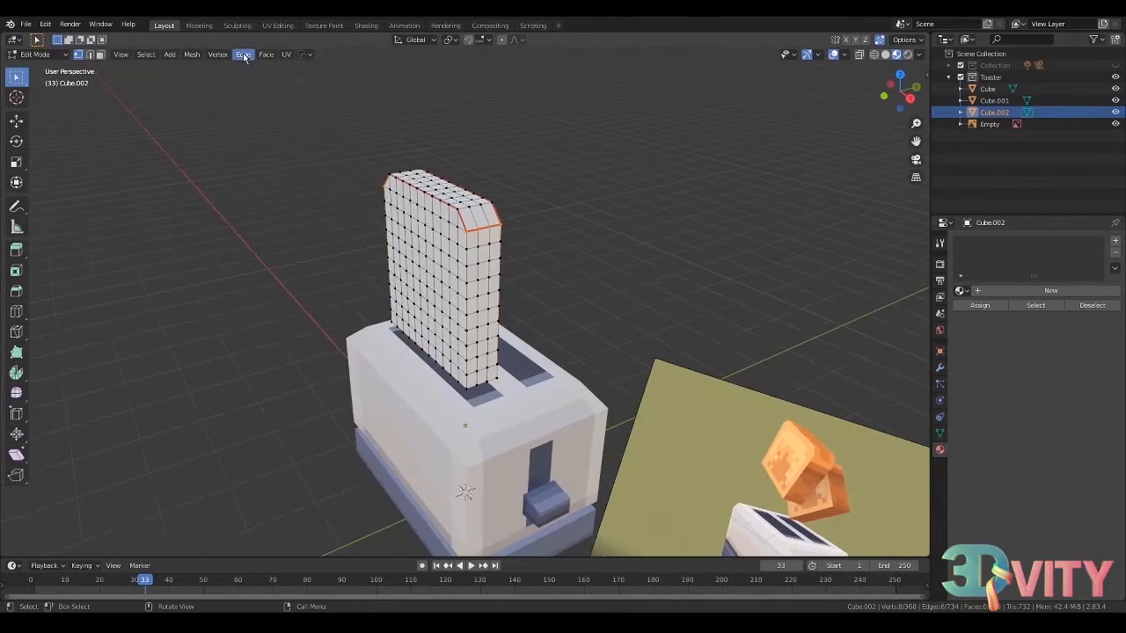
- Split the slice down the middle of its thickness and delete the half nearer the toaster's centre
{"action": "key", "text": "a"}
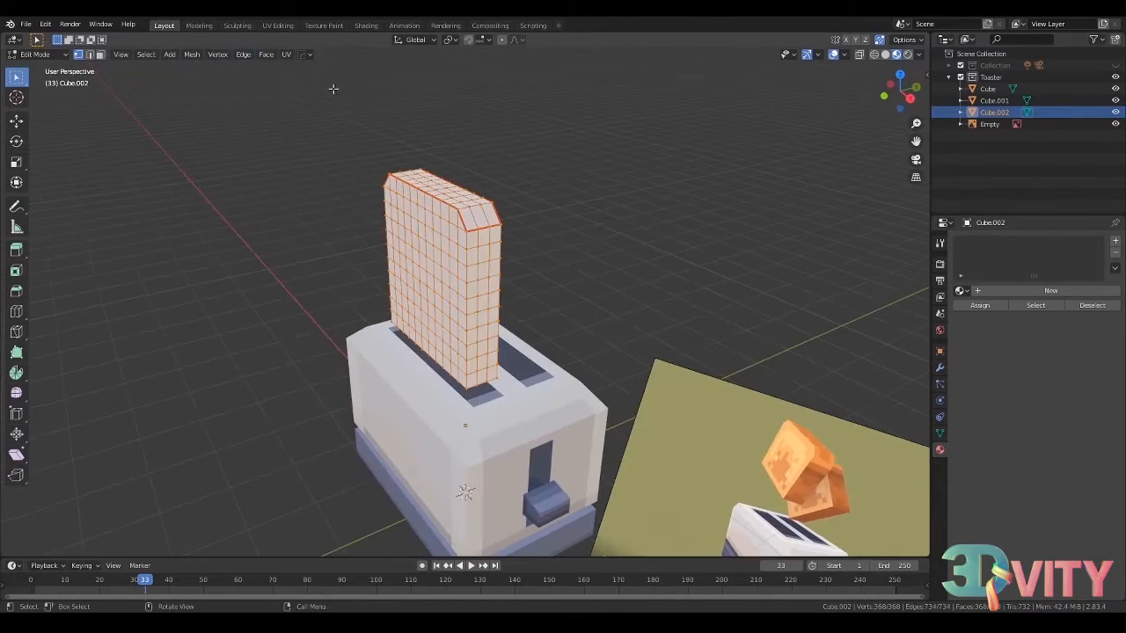
{"action": "middle_click_drag", "start_coordinate": [446, 190], "coordinate": [520, 221]}
{"action": "middle_click_drag", "start_coordinate": [114, 66], "coordinate": [369, 190]}
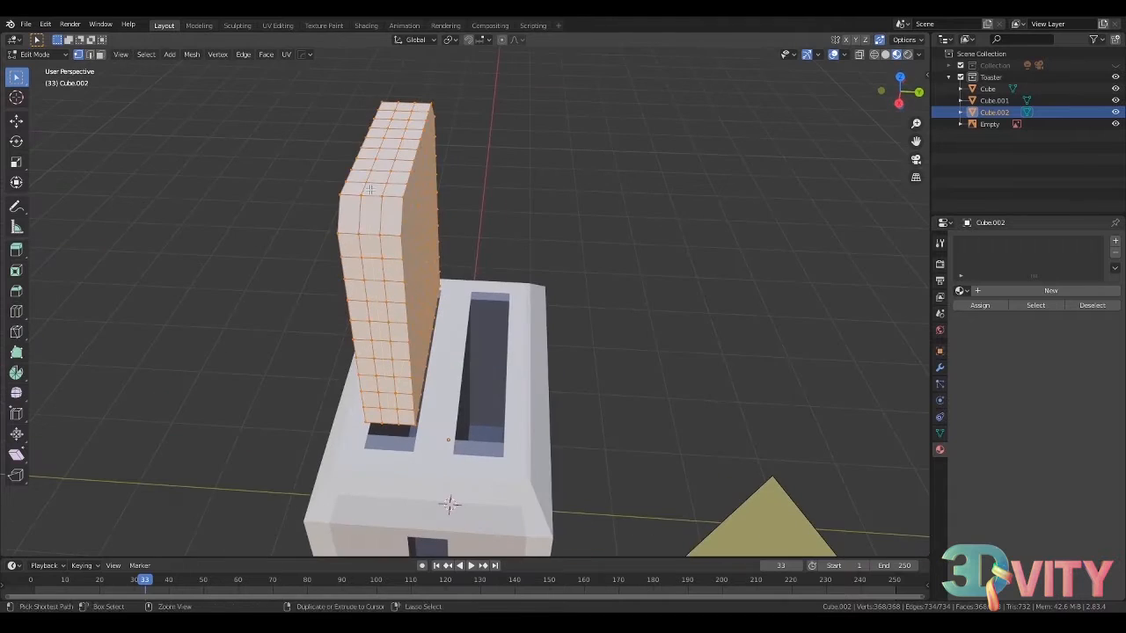
{"action": "key", "text": "KP_3"}
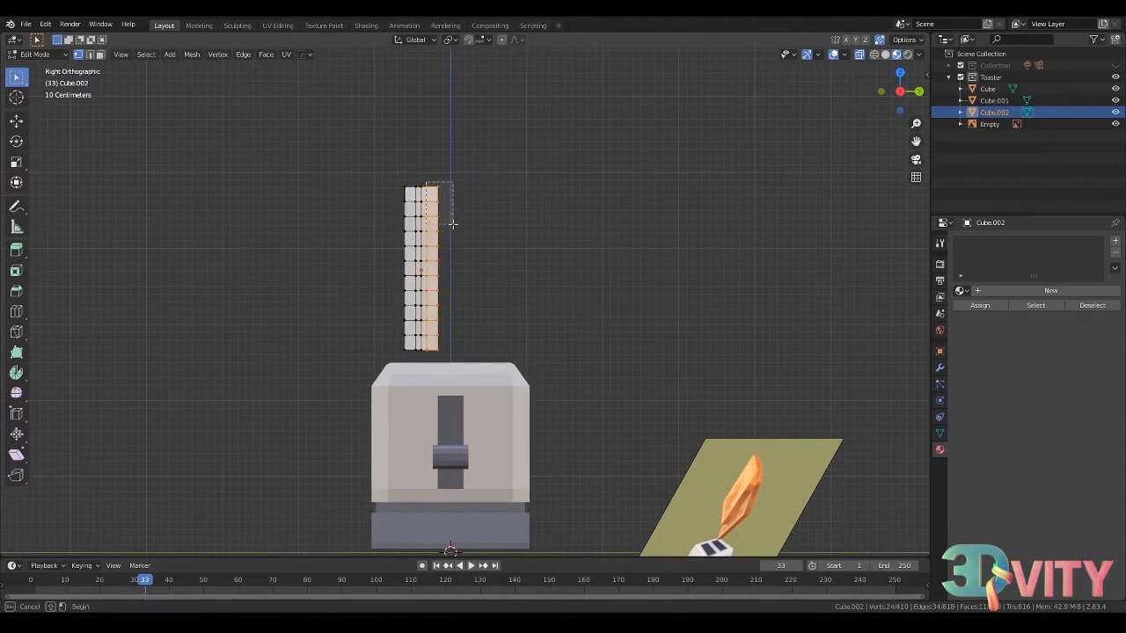
{"action": "left_click_drag", "start_coordinate": [452, 223], "coordinate": [452, 350]}
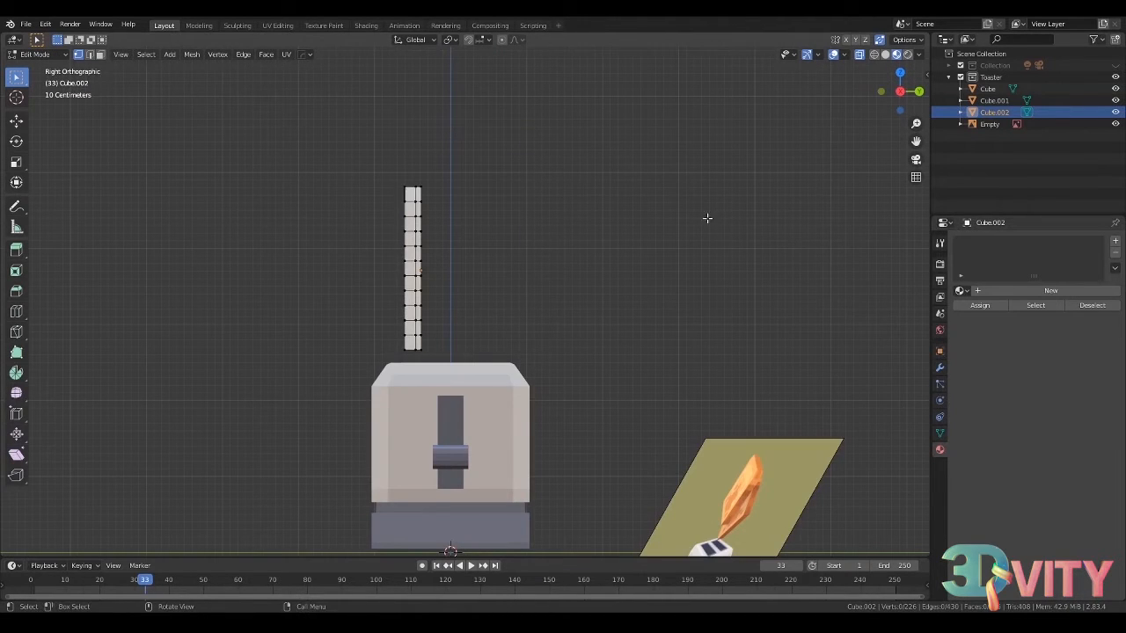
- Add a Mirror modifier to the slice that rebuilds the missing half across its thickness
{"action": "left_click", "coordinate": [940, 368]}
{"action": "left_click", "coordinate": [985, 241]}
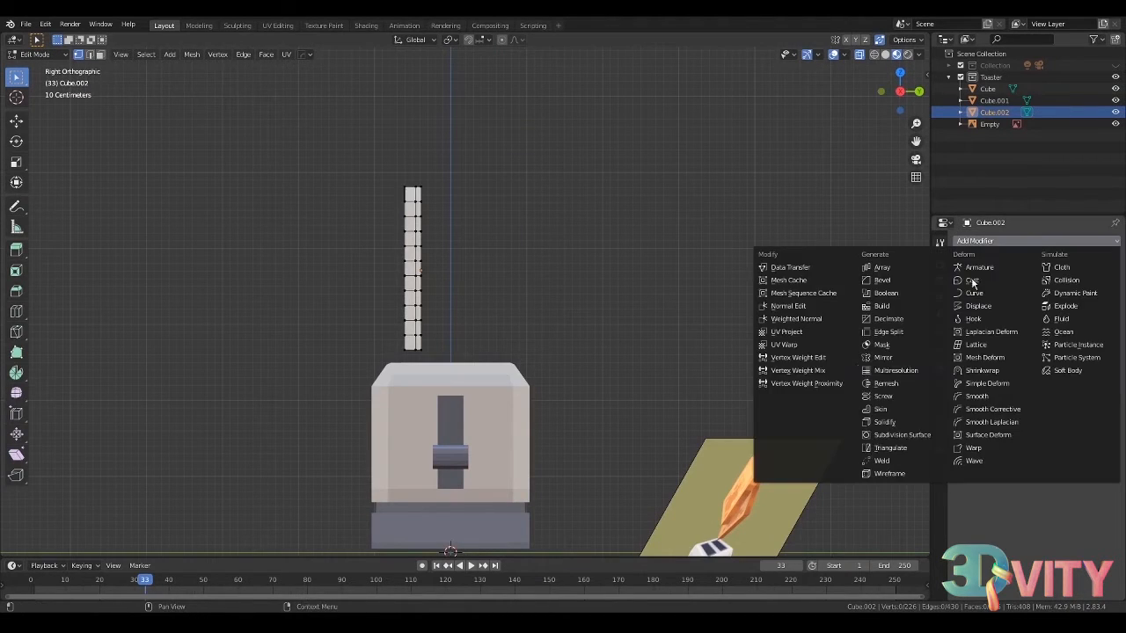
{"action": "left_click", "coordinate": [881, 360]}
{"action": "left_click", "coordinate": [963, 319]}
{"action": "left_click", "coordinate": [962, 306]}
{"action": "left_click", "coordinate": [1045, 392]}
{"action": "middle_click_drag", "start_coordinate": [767, 351], "coordinate": [810, 385]}
{"action": "key", "text": "Tab"}
- Create a material named Base with its colour sampled from the reference toast, and add a second material to the slice
{"action": "left_click", "coordinate": [941, 449]}
{"action": "middle_click_drag", "start_coordinate": [687, 325], "coordinate": [792, 360]}
{"action": "scroll", "coordinate": [792, 360], "scroll_direction": "up", "scroll_amount": 3}
{"action": "key", "text": "Tab"}
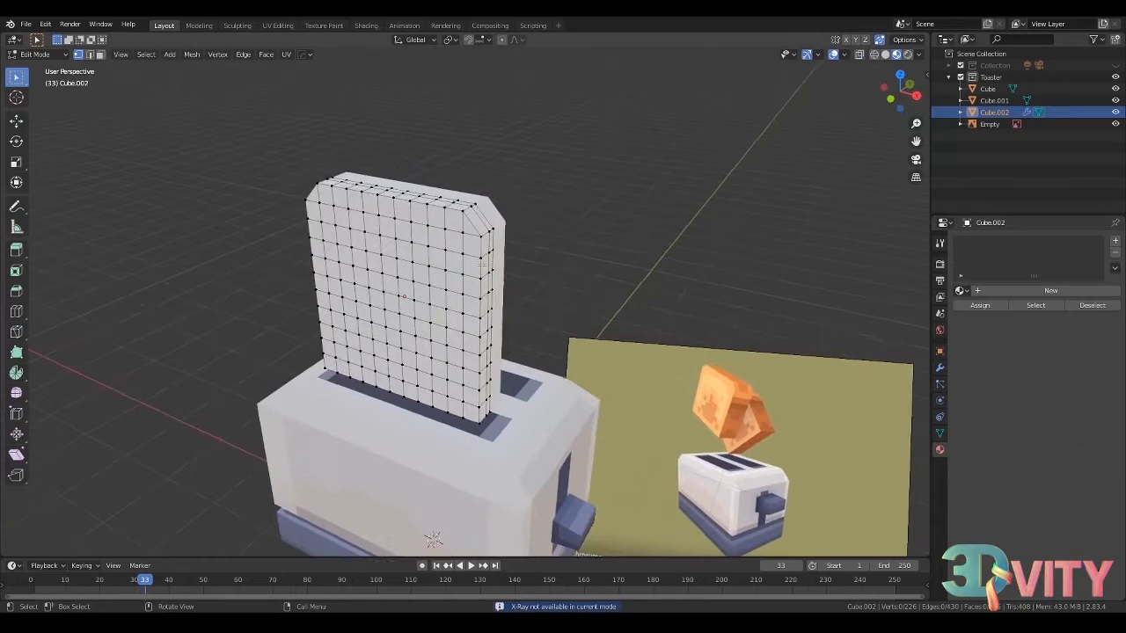
{"action": "key", "text": "3"}
{"action": "middle_click_drag", "start_coordinate": [801, 229], "coordinate": [817, 211]}
{"action": "left_click", "coordinate": [1038, 290]}
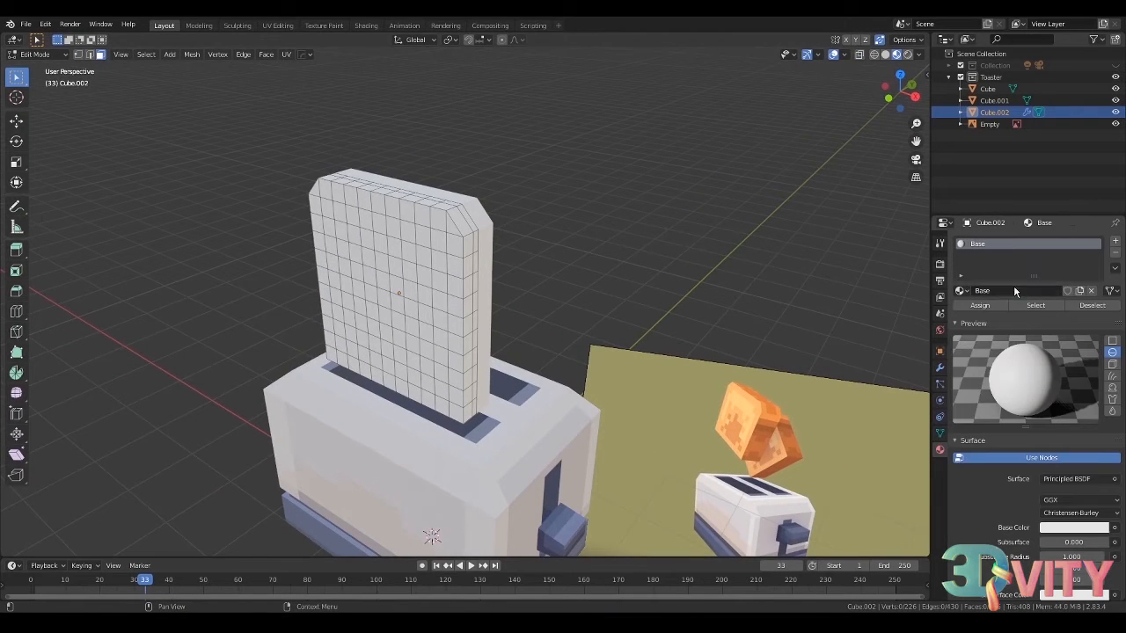
{"action": "left_click", "coordinate": [739, 398]}
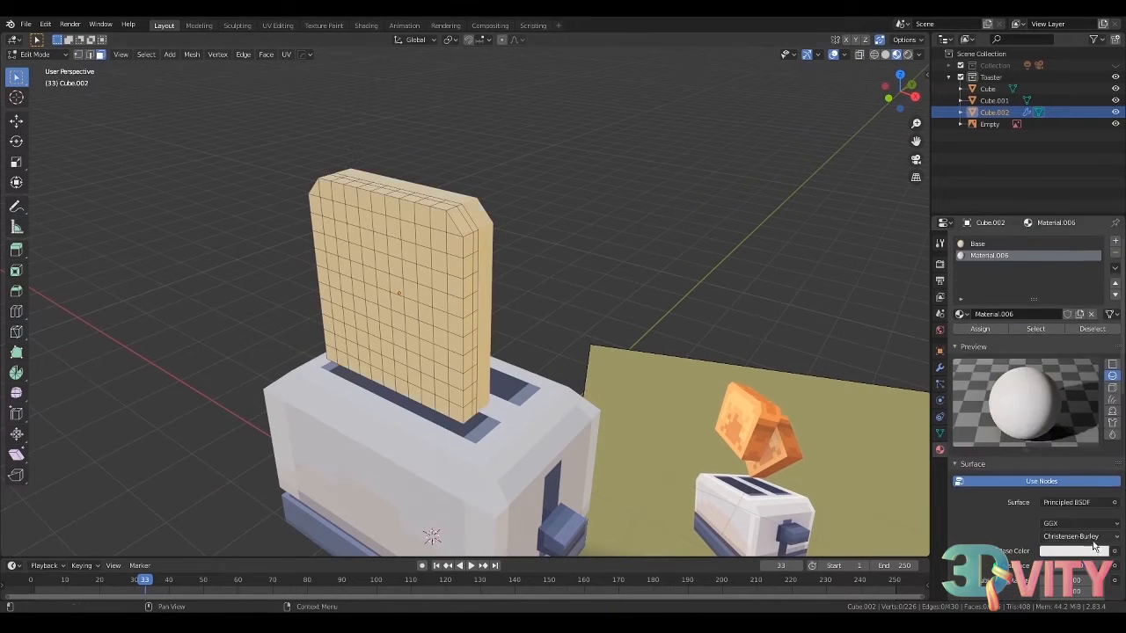
- Split the slice vertically down its centre and delete the half of its width farther from the lever
{"action": "middle_click_drag", "start_coordinate": [493, 264], "coordinate": [432, 216]}
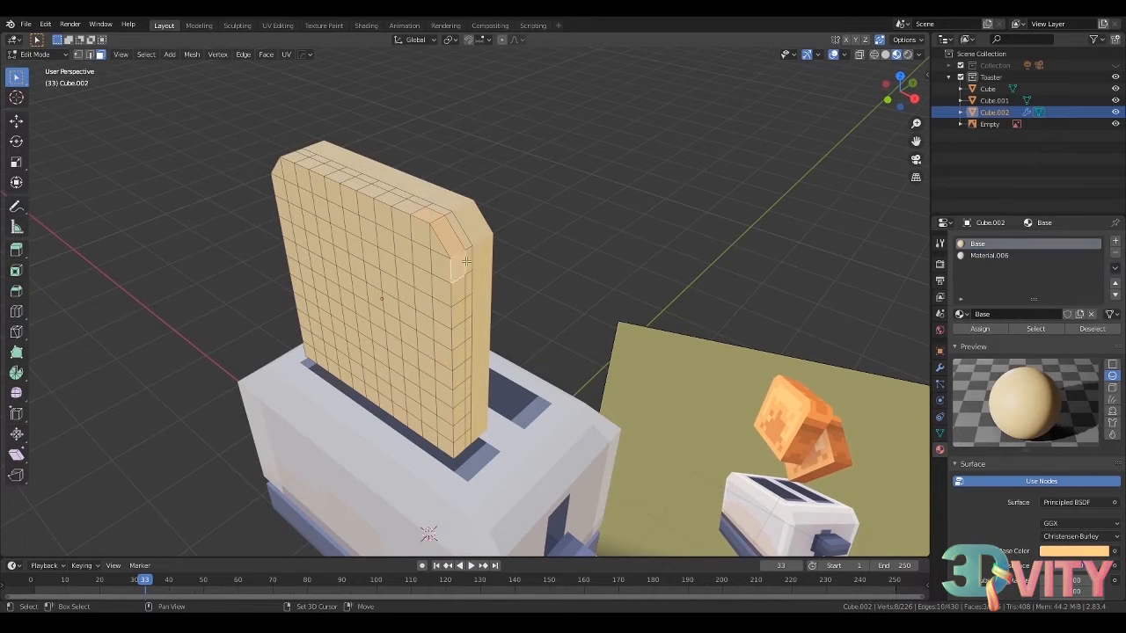
{"action": "key", "text": "KP_1"}
{"action": "middle_click_drag", "start_coordinate": [557, 164], "coordinate": [631, 191]}
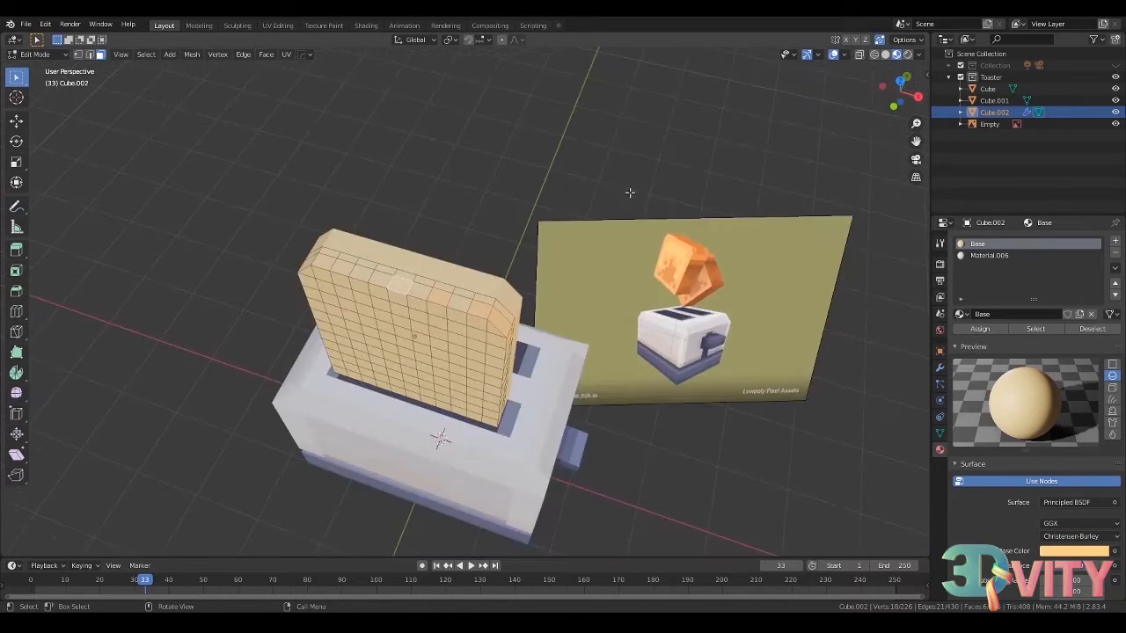
{"action": "key", "text": "KP_1"}
{"action": "key", "text": "ctrl+r"}
{"action": "middle_click_drag", "start_coordinate": [681, 194], "coordinate": [581, 264]}
{"action": "key", "text": "alt+z"}
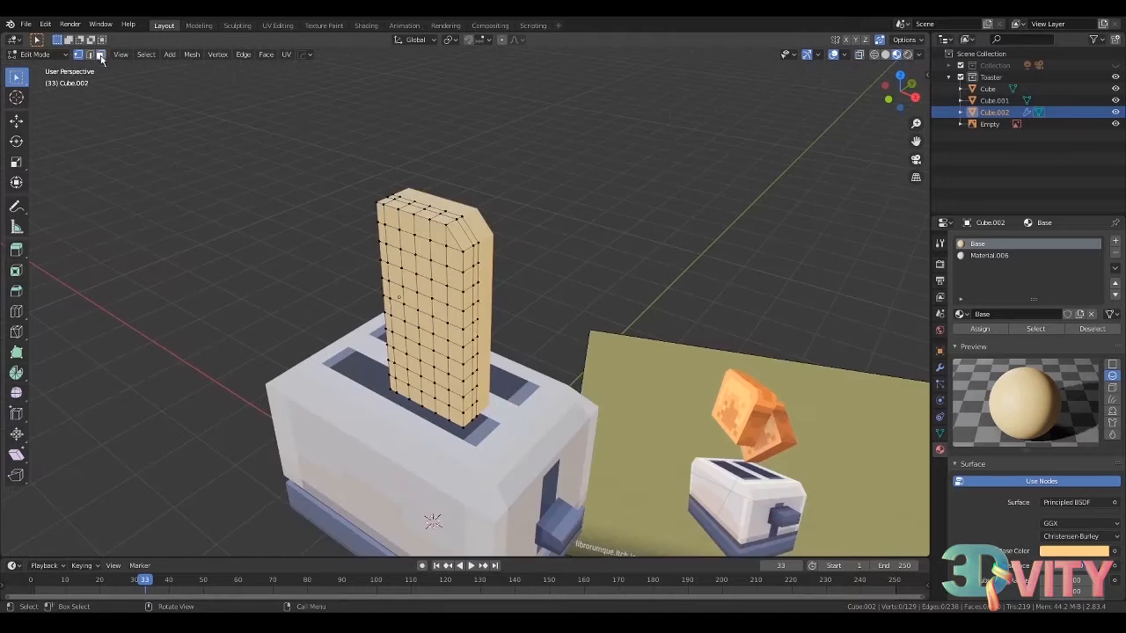
- Colour the second material orange from the reference toast's crust and assign it to scattered faces on the slice's top and corner
{"action": "left_click", "coordinate": [101, 54]}
{"action": "scroll", "coordinate": [431, 220], "scroll_direction": "up", "scroll_amount": 2}
{"action": "left_click", "coordinate": [435, 218]}
{"action": "left_click", "coordinate": [458, 248], "text": "shift"}
{"action": "left_click", "coordinate": [468, 236], "text": "shift"}
{"action": "middle_click_drag", "start_coordinate": [468, 231], "coordinate": [458, 256]}
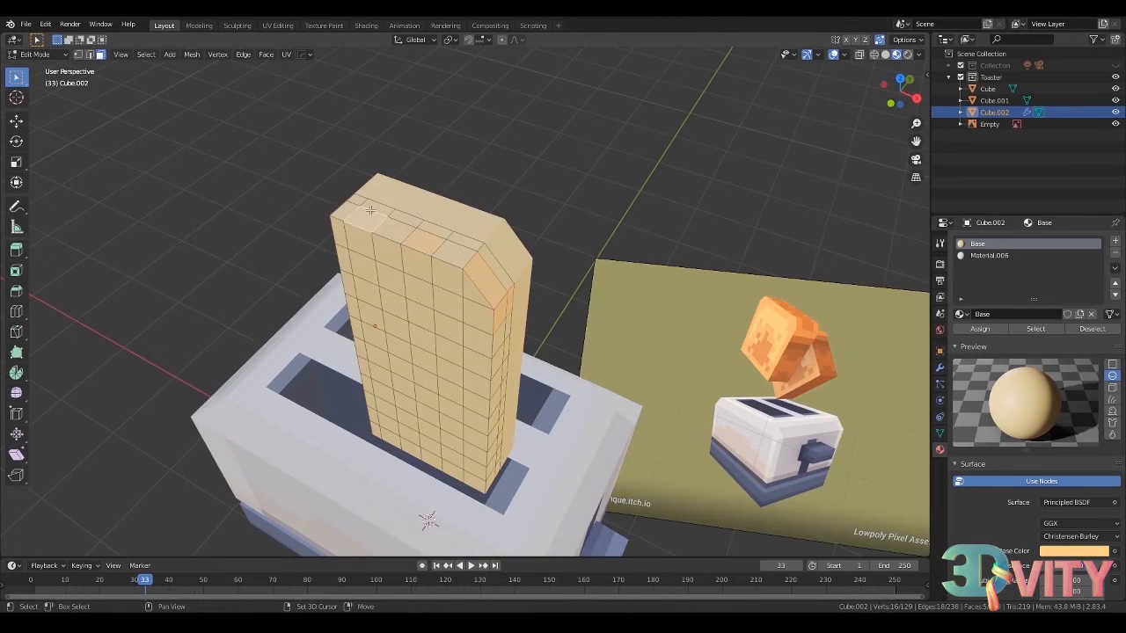
{"action": "middle_click_drag", "start_coordinate": [371, 210], "coordinate": [341, 200]}
{"action": "left_click", "coordinate": [1020, 255]}
{"action": "scroll", "coordinate": [654, 289], "scroll_direction": "down", "scroll_amount": 1}
{"action": "middle_click_drag", "start_coordinate": [654, 289], "coordinate": [644, 284]}
{"action": "left_click", "coordinate": [1074, 552]}
{"action": "left_click", "coordinate": [1102, 498]}
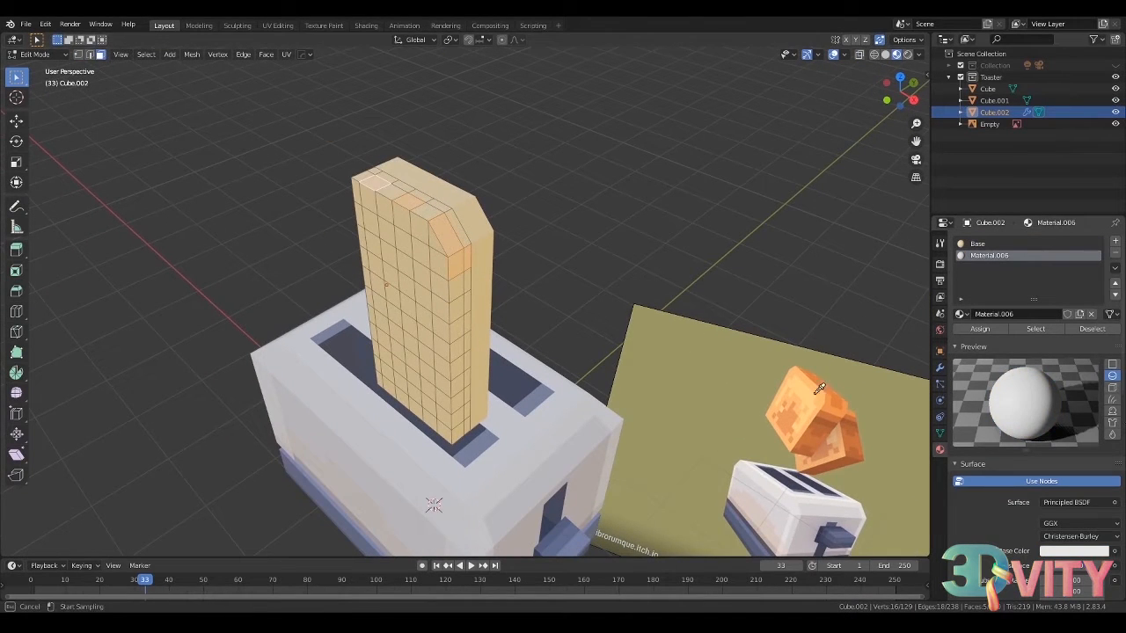
{"action": "left_click", "coordinate": [980, 329]}
- Extend the Mirror modifier to mirror the slice across its width as well
{"action": "middle_click_drag", "start_coordinate": [560, 282], "coordinate": [582, 286]}
{"action": "left_click", "coordinate": [940, 368]}
{"action": "left_click", "coordinate": [962, 305]}
{"action": "left_click", "coordinate": [939, 449]}
- Create a third material in an orange sampled from the reference crust and assign it to the remaining faces along the slice's top
{"action": "left_click", "coordinate": [401, 192], "text": "shift"}
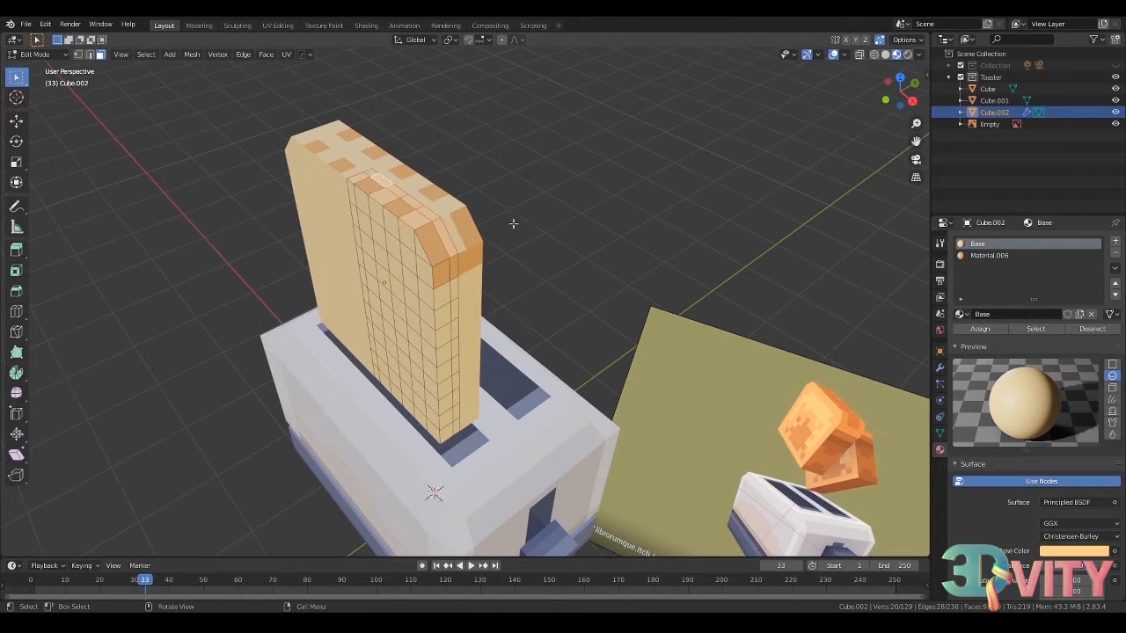
{"action": "middle_click_drag", "start_coordinate": [514, 223], "coordinate": [548, 203]}
{"action": "scroll", "coordinate": [548, 203], "scroll_direction": "down", "scroll_amount": 1}
{"action": "scroll", "coordinate": [704, 290], "scroll_direction": "up", "scroll_amount": 1}
{"action": "left_click", "coordinate": [1116, 241]}
{"action": "left_click", "coordinate": [1038, 314]}
{"action": "left_click", "coordinate": [1075, 551]}
{"action": "left_click", "coordinate": [1101, 498]}
{"action": "left_click", "coordinate": [755, 363]}
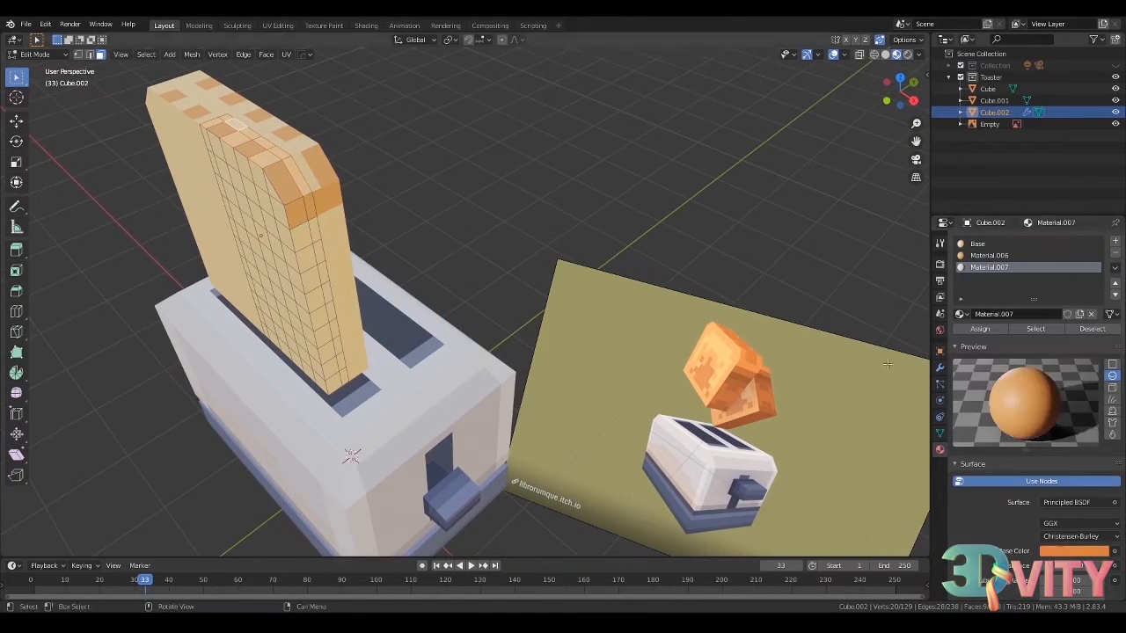
{"action": "left_click", "coordinate": [980, 329]}
{"action": "key", "text": "Tab"}
{"action": "scroll", "coordinate": [356, 198], "scroll_direction": "down", "scroll_amount": 2}
{"action": "middle_click_drag", "start_coordinate": [367, 198], "coordinate": [352, 186]}
- Create a darker orange material sampled from the reference crust and assign it to the side faces just below the slanted corner
{"action": "key", "text": "Tab"}
{"action": "scroll", "coordinate": [352, 198], "scroll_direction": "up", "scroll_amount": 1}
{"action": "left_click", "coordinate": [339, 214]}
{"action": "left_click", "coordinate": [348, 211], "text": "shift"}
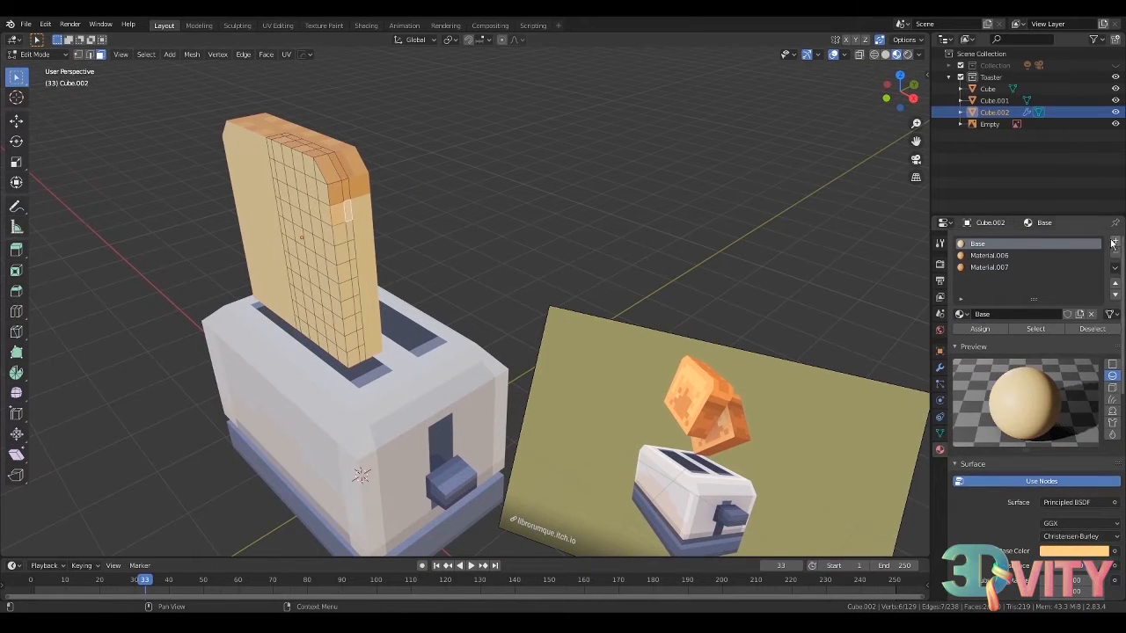
{"action": "left_click", "coordinate": [1116, 241]}
{"action": "left_click", "coordinate": [1038, 315]}
{"action": "left_click", "coordinate": [1075, 551]}
{"action": "left_click", "coordinate": [1101, 498]}
{"action": "left_click", "coordinate": [738, 412]}
{"action": "left_click", "coordinate": [980, 329]}
- Create a brownish-orange material sampled from the reference crust's shaded side and assign it to the next side faces down
{"action": "middle_click_drag", "start_coordinate": [359, 227], "coordinate": [413, 231], "text": "shift"}
{"action": "left_click", "coordinate": [406, 239]}
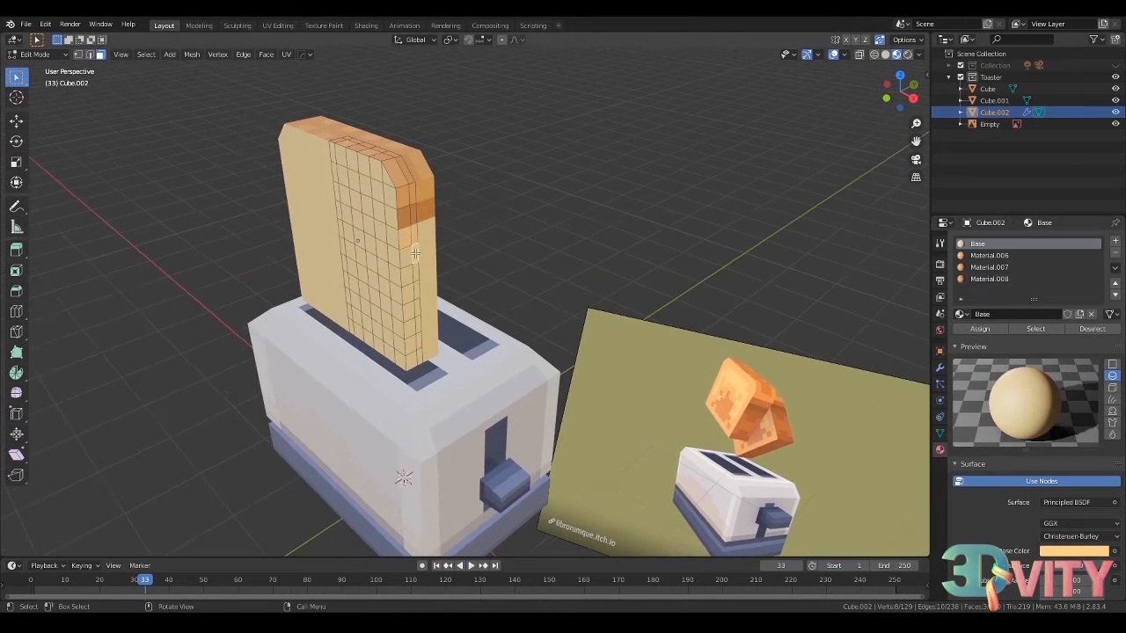
{"action": "left_click", "coordinate": [1115, 242]}
{"action": "left_click", "coordinate": [1038, 314]}
{"action": "left_click", "coordinate": [1074, 551]}
{"action": "left_click", "coordinate": [1100, 499]}
{"action": "left_click", "coordinate": [771, 410]}
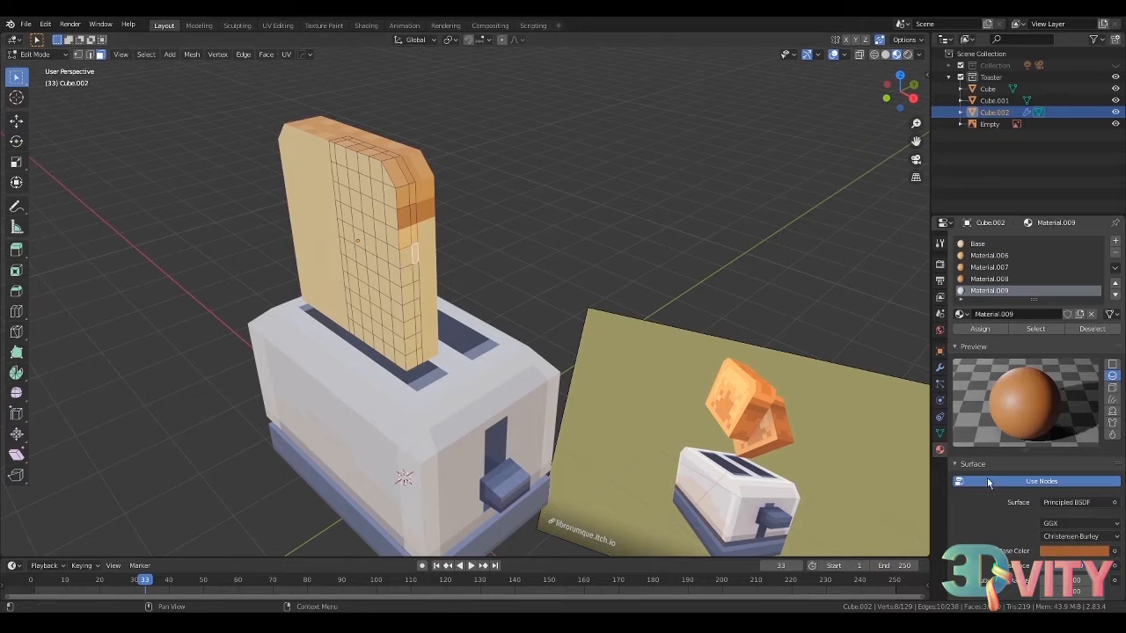
{"action": "left_click", "coordinate": [980, 329]}
- Create another orange material sampled from the reference crust and assign it to the long run of lower side faces
{"action": "mouse_move", "coordinate": [398, 264]}
{"action": "middle_mouse_down"}
{"action": "mouse_move", "coordinate": [330, 242]}
{"action": "mouse_move", "coordinate": [394, 259]}
{"action": "middle_mouse_up"}
{"action": "scroll", "coordinate": [394, 253], "scroll_direction": "up", "scroll_amount": 1}
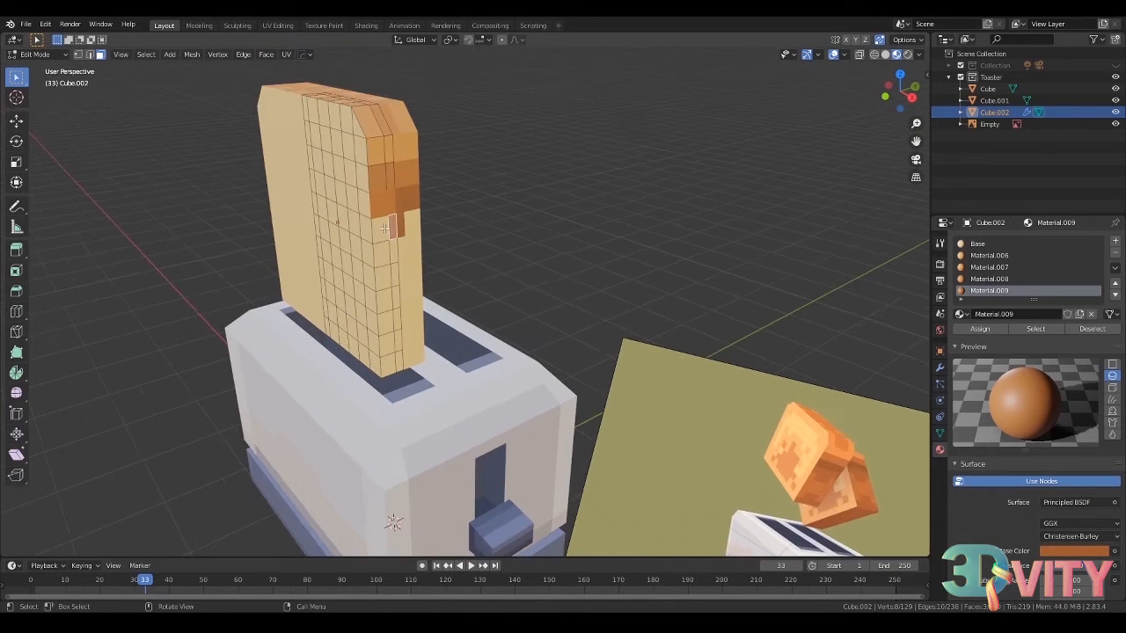
{"action": "left_click", "coordinate": [380, 233]}
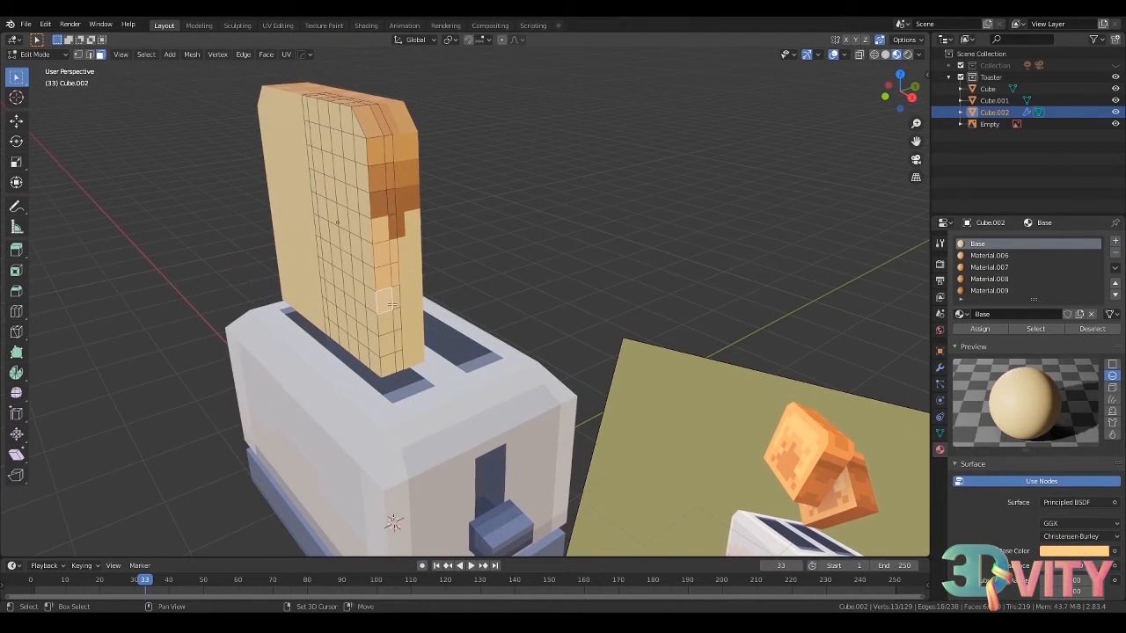
{"action": "scroll", "coordinate": [391, 336], "scroll_direction": "down", "scroll_amount": 1}
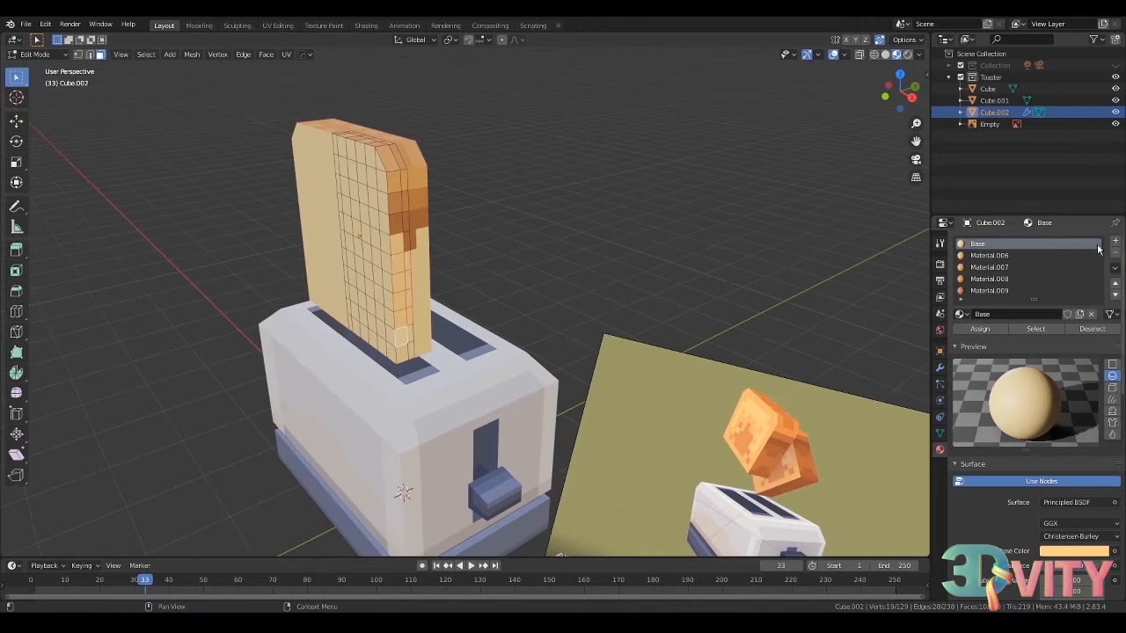
{"action": "left_click", "coordinate": [1115, 242]}
{"action": "left_click", "coordinate": [1038, 314]}
{"action": "left_click", "coordinate": [1074, 551]}
{"action": "left_click", "coordinate": [1099, 499]}
{"action": "left_click", "coordinate": [805, 449]}
{"action": "left_click", "coordinate": [980, 329]}
- Assign Material.009 to the remaining crust faces at the bottom of the slice's side
{"action": "key", "text": "Tab"}
{"action": "key", "text": "Tab"}
{"action": "left_click", "coordinate": [420, 346]}
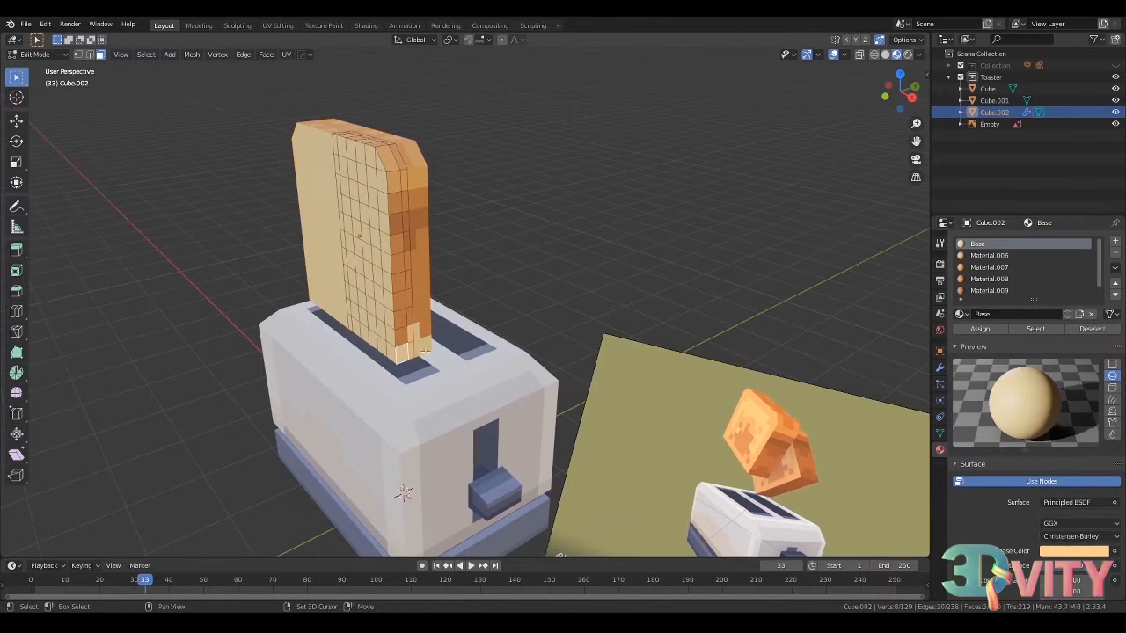
{"action": "left_click", "coordinate": [990, 279]}
{"action": "left_click", "coordinate": [980, 329]}
{"action": "key", "text": "Tab"}
- Create a light orange material sampled from the reference toast and assign it to the border and lower corner patches of the front face
{"action": "middle_click_drag", "start_coordinate": [510, 277], "coordinate": [711, 258]}
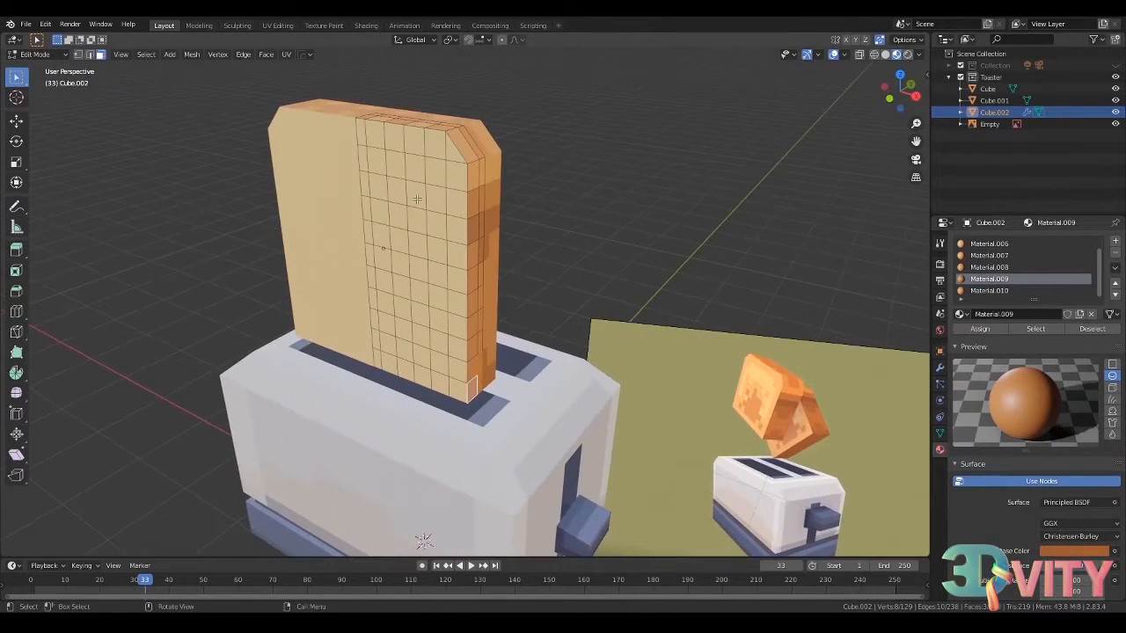
{"action": "left_click", "coordinate": [439, 171], "text": "shift"}
{"action": "left_click", "coordinate": [1115, 242]}
{"action": "left_click", "coordinate": [1040, 315]}
{"action": "left_click", "coordinate": [1075, 551]}
{"action": "left_click", "coordinate": [1099, 499]}
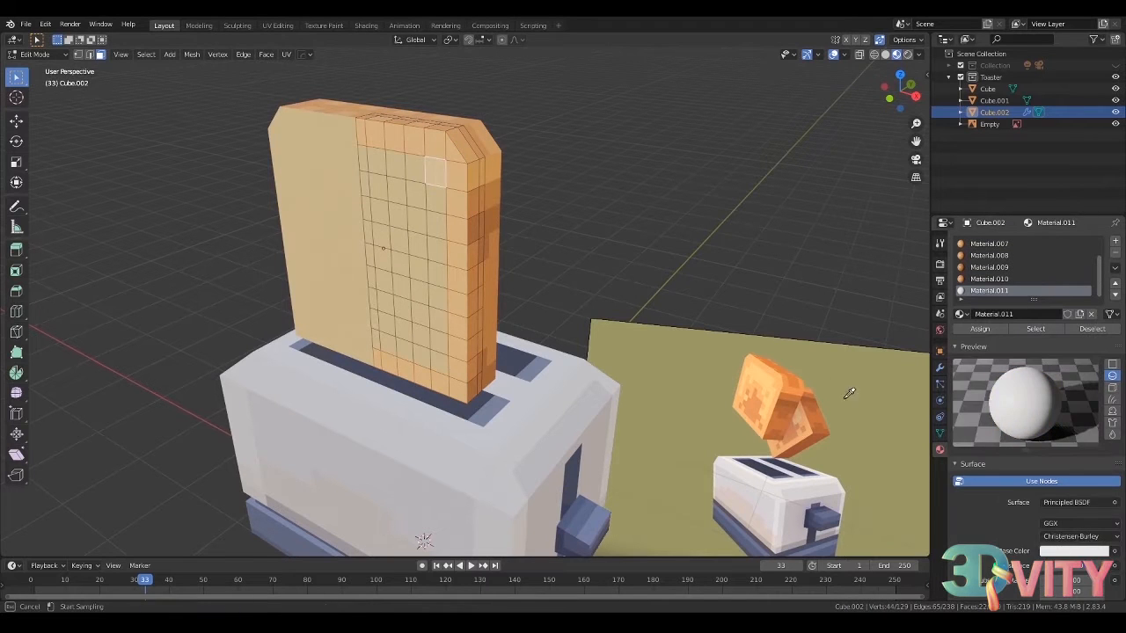
{"action": "middle_click_drag", "start_coordinate": [584, 207], "coordinate": [561, 205]}
{"action": "scroll", "coordinate": [561, 205], "scroll_direction": "down", "scroll_amount": 1}
{"action": "scroll", "coordinate": [561, 205], "scroll_direction": "up", "scroll_amount": 1}
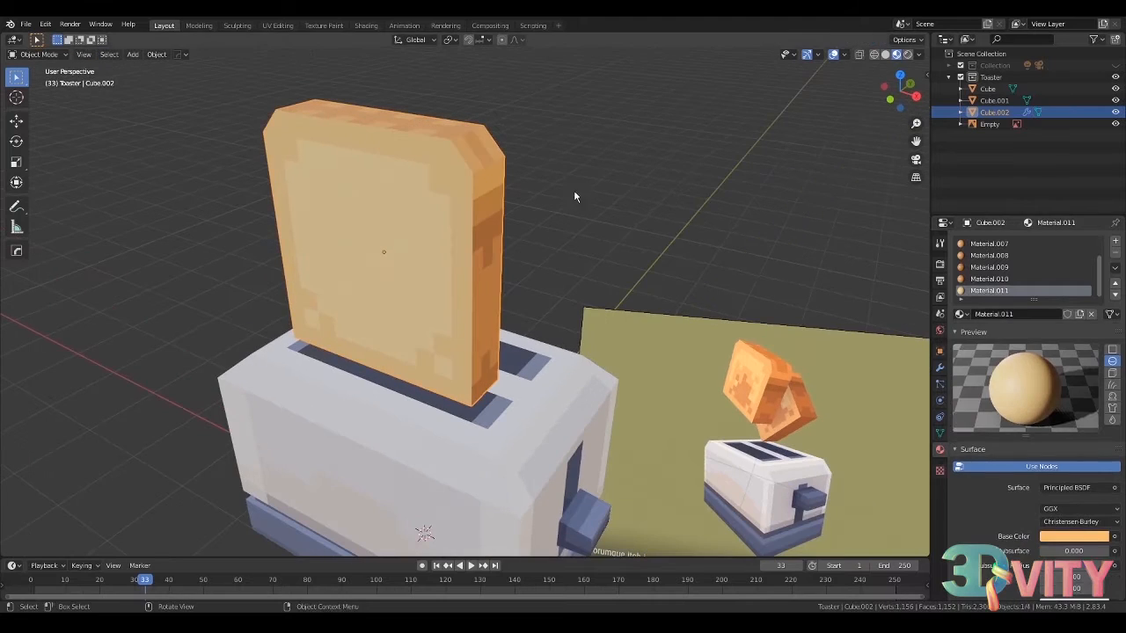
- Apply the slice's mirroring across its width and assign Material.011 to irregular patches of faces on the front
{"action": "left_click", "coordinate": [940, 368]}
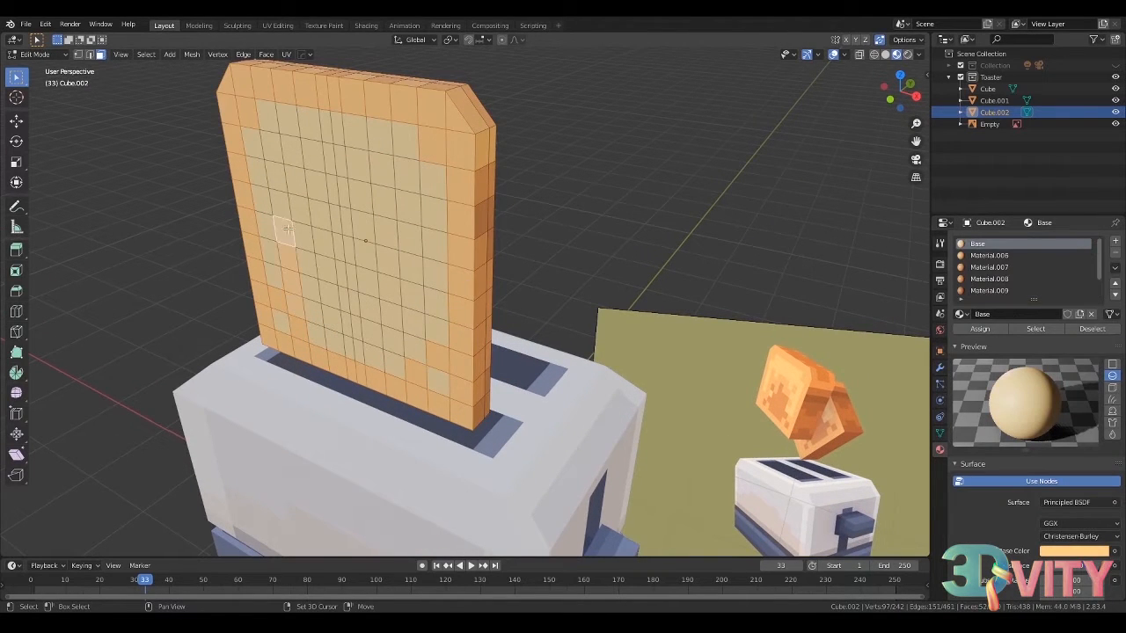
{"action": "middle_click_drag", "start_coordinate": [277, 179], "coordinate": [297, 181]}
{"action": "left_click", "coordinate": [303, 222], "text": "shift"}
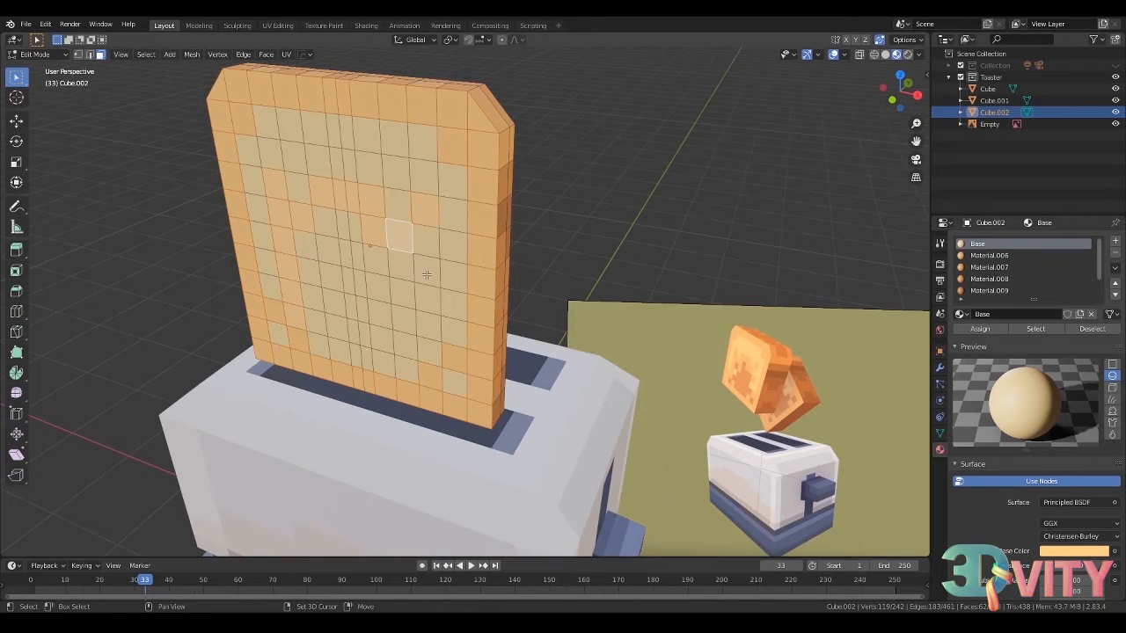
{"action": "scroll", "coordinate": [1010, 291], "scroll_direction": "down", "scroll_amount": 2}
{"action": "key", "text": "Tab"}
{"action": "middle_click_drag", "start_coordinate": [572, 242], "coordinate": [537, 246]}
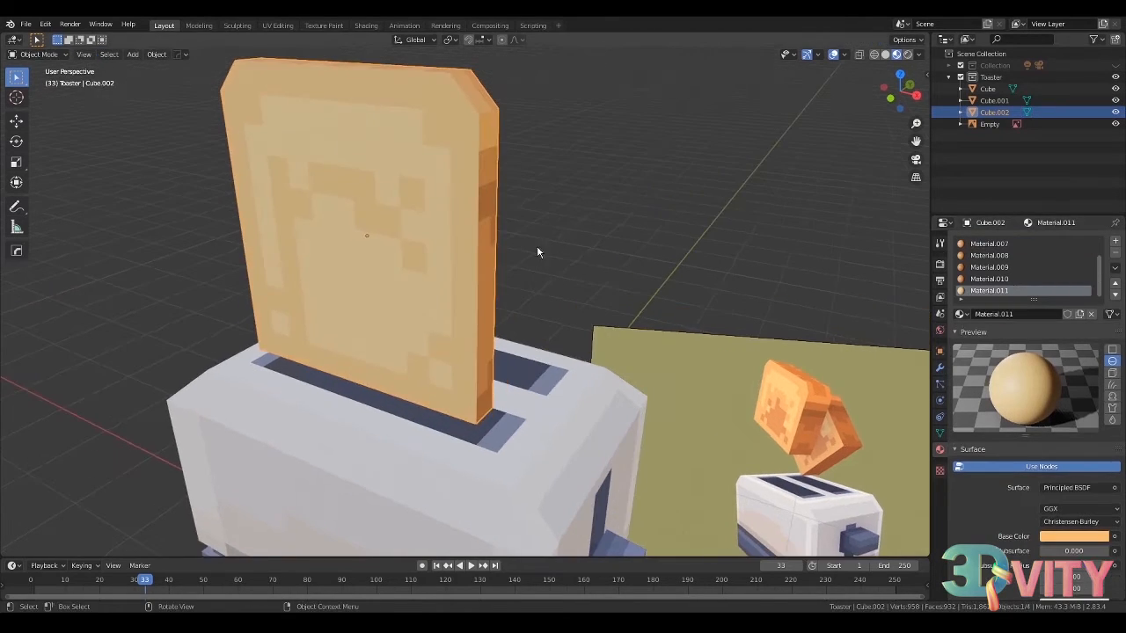
- Create Material.012 with a colour sampled from the reference toast and assign it to the central flame-like patch of front faces
{"action": "key", "text": "Tab"}
{"action": "left_click", "coordinate": [326, 210], "text": "shift"}
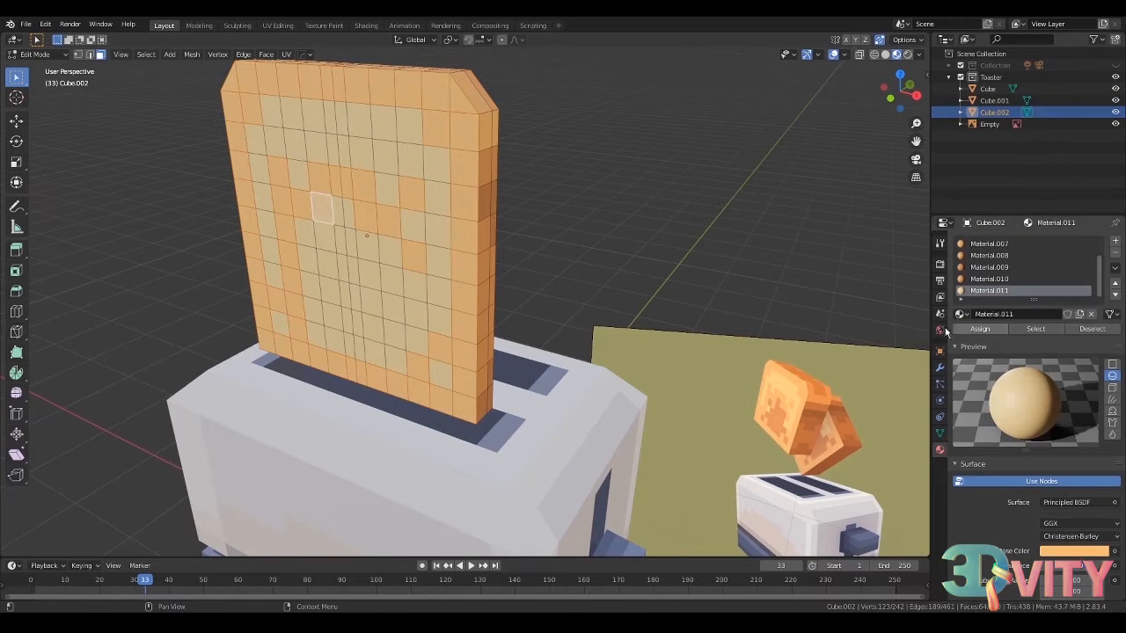
{"action": "left_click", "coordinate": [348, 213]}
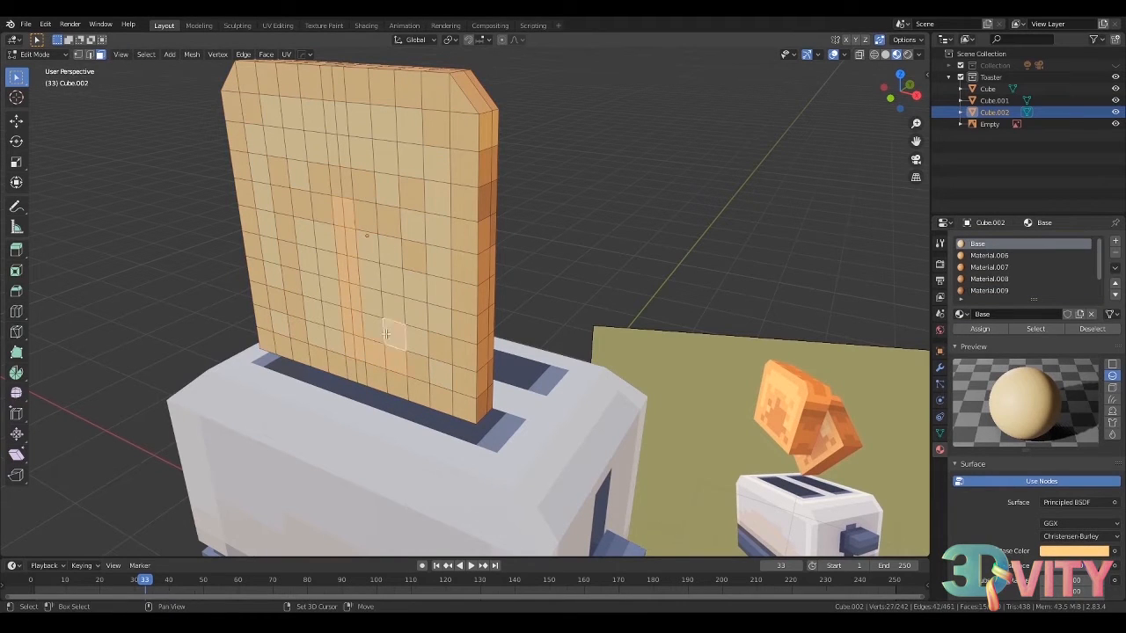
{"action": "left_click", "coordinate": [372, 247], "text": "ctrl+shift"}
{"action": "middle_click_drag", "start_coordinate": [308, 269], "coordinate": [360, 268], "text": "shift"}
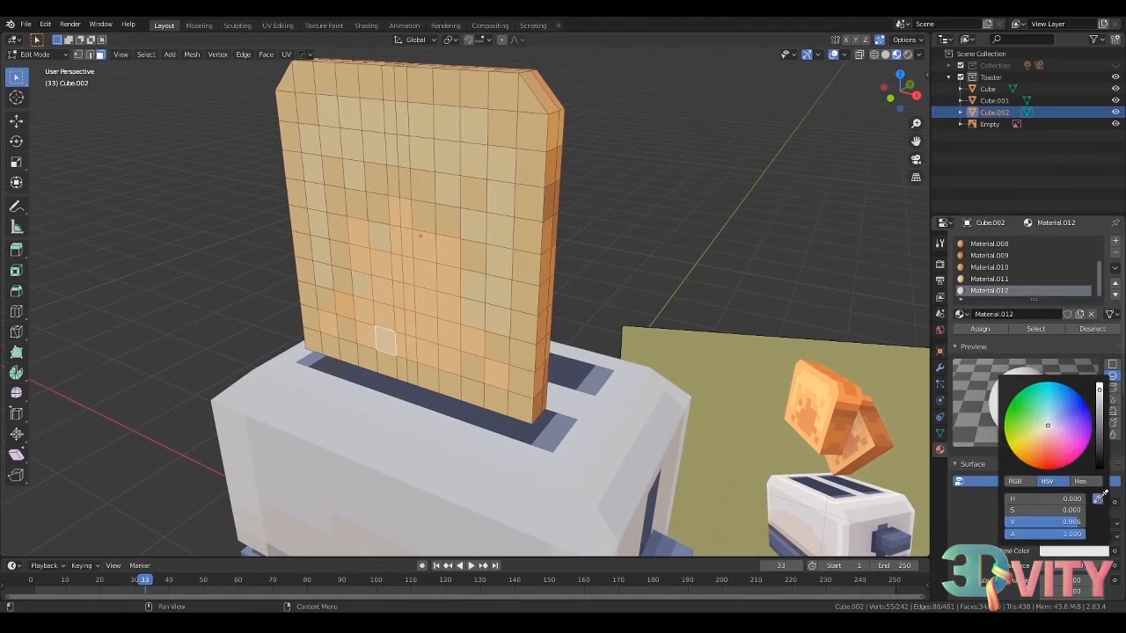
{"action": "left_click", "coordinate": [980, 328]}
{"action": "key", "text": "Tab"}
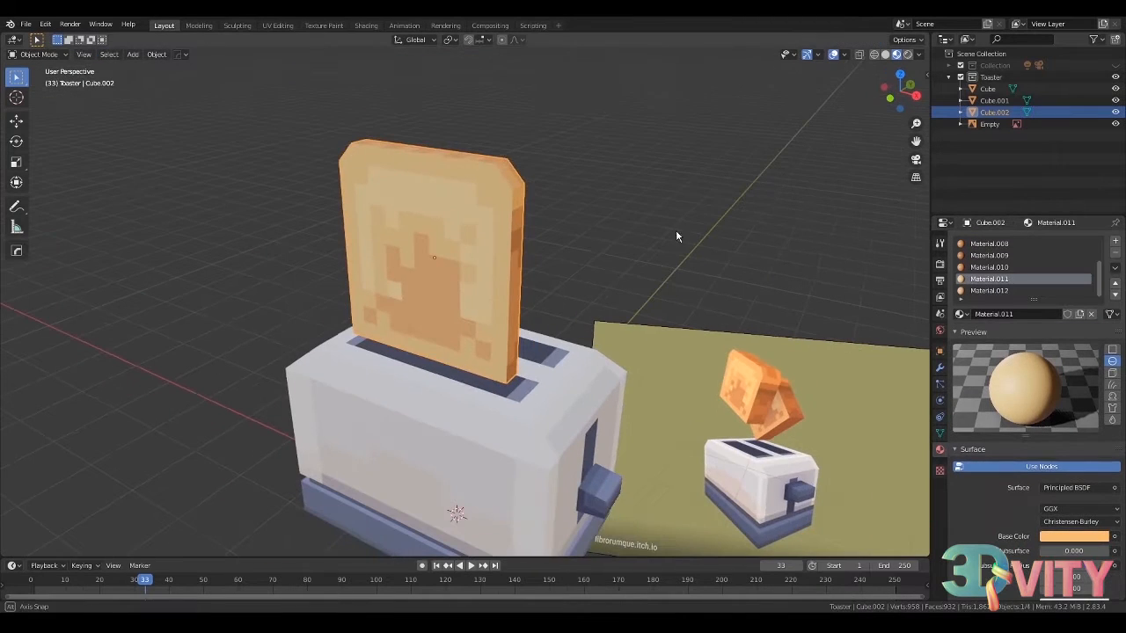
- Add a Mirror modifier to the bread slice with only the Y axis enabled
{"action": "middle_click_drag", "start_coordinate": [612, 266], "coordinate": [513, 296]}
{"action": "left_click", "coordinate": [939, 367]}
{"action": "left_click", "coordinate": [990, 241]}
{"action": "left_click", "coordinate": [889, 358]}
{"action": "left_click", "coordinate": [961, 318]}
{"action": "left_click", "coordinate": [962, 306]}
{"action": "key", "text": "Tab"}
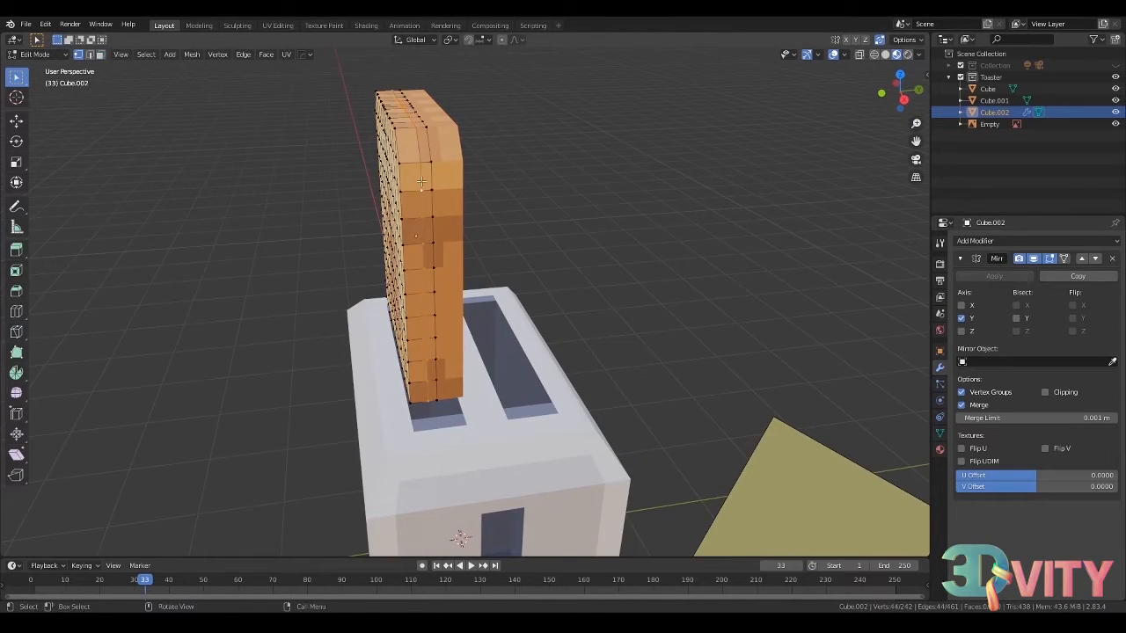
{"action": "key", "text": "Tab"}
- Apply the Mirror modifier on the bread slice
{"action": "middle_click_drag", "start_coordinate": [422, 183], "coordinate": [483, 274]}
{"action": "scroll", "coordinate": [467, 247], "scroll_direction": "down", "scroll_amount": 2}
{"action": "scroll", "coordinate": [467, 247], "scroll_direction": "up", "scroll_amount": 1}
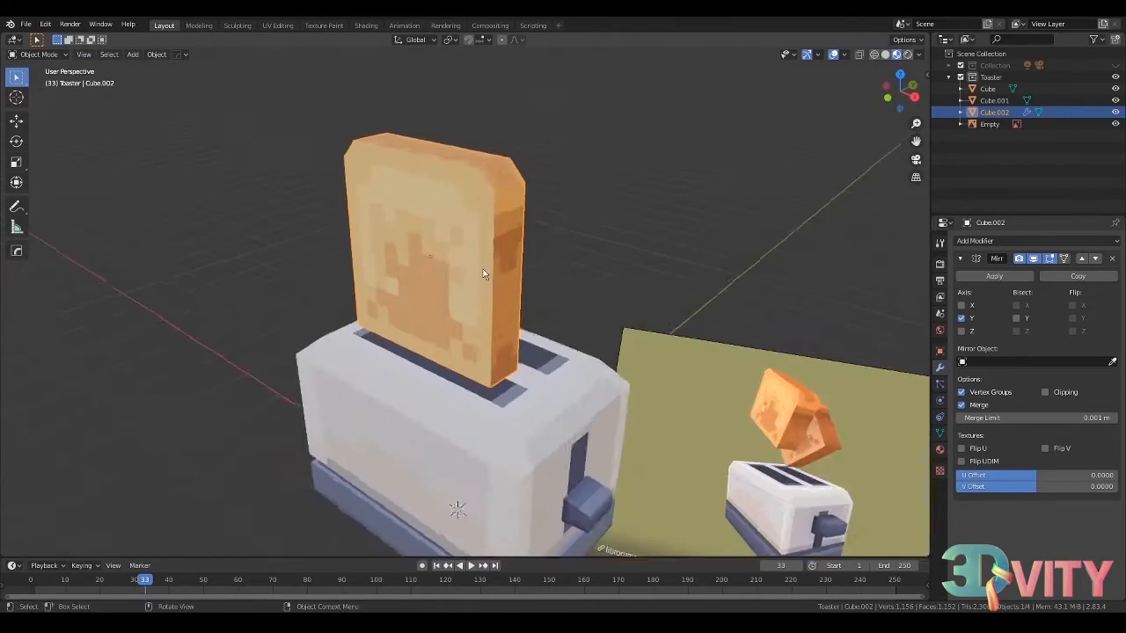
{"action": "scroll", "coordinate": [485, 278], "scroll_direction": "down", "scroll_amount": 1}
{"action": "middle_click_drag", "start_coordinate": [507, 309], "coordinate": [554, 304]}
{"action": "left_click", "coordinate": [1015, 279]}
{"action": "key", "text": "Tab"}
{"action": "key", "text": "Tab"}
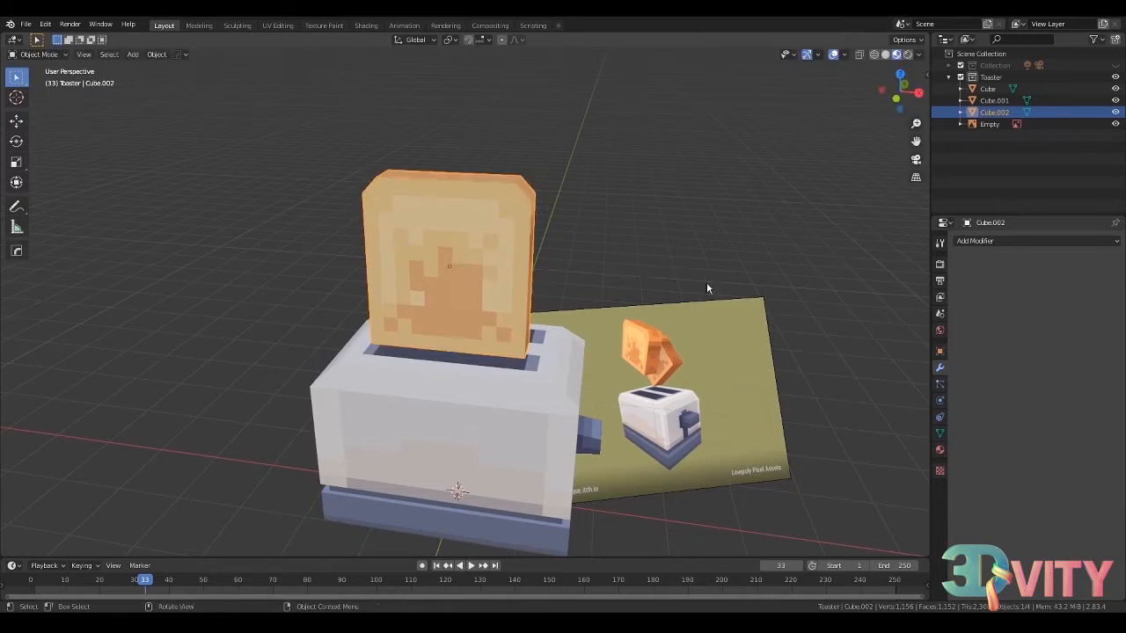
- Rotate the bread slice 90 degrees about the Y axis
{"action": "type", "text": "ry90"}
{"action": "key", "text": "Return"}
{"action": "middle_click_drag", "start_coordinate": [361, 231], "coordinate": [485, 245]}
- Create Material.013 with a brown-orange colour sampled from the reference crust and assign it to crust faces on the exposed end
{"action": "key", "text": "Tab"}
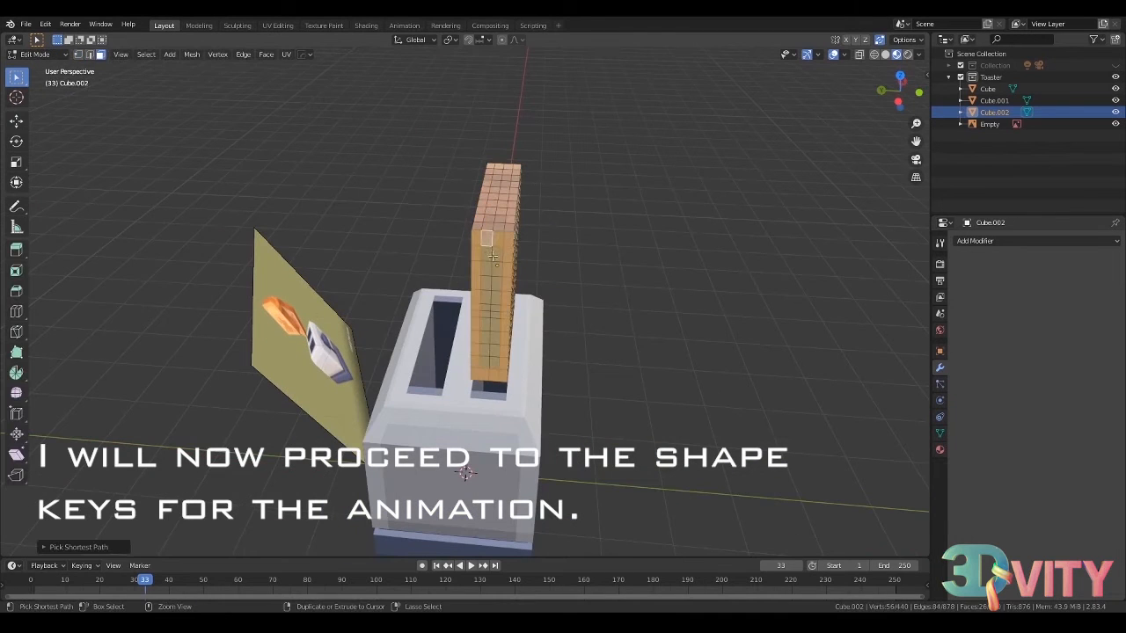
{"action": "left_click", "coordinate": [496, 284], "text": "ctrl"}
{"action": "left_click", "coordinate": [940, 449]}
{"action": "scroll", "coordinate": [1012, 280], "scroll_direction": "down", "scroll_amount": 6}
{"action": "left_click", "coordinate": [1003, 290]}
{"action": "scroll", "coordinate": [484, 264], "scroll_direction": "up", "scroll_amount": 1}
{"action": "middle_click_drag", "start_coordinate": [584, 263], "coordinate": [387, 241]}
{"action": "scroll", "coordinate": [526, 240], "scroll_direction": "up", "scroll_amount": 1}
{"action": "left_click", "coordinate": [1115, 242]}
{"action": "left_click", "coordinate": [1028, 314]}
{"action": "left_click", "coordinate": [983, 330]}
{"action": "left_click", "coordinate": [1068, 552]}
{"action": "left_click", "coordinate": [1102, 499]}
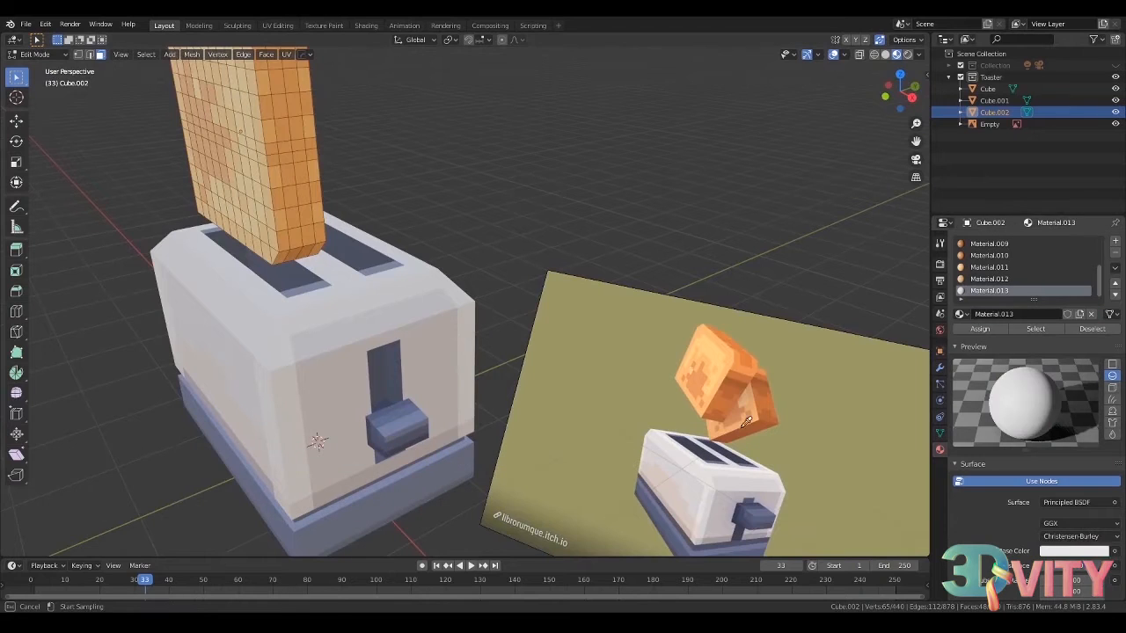
- Rotate the bread slice 90 degrees about the Y axis back to its upright position
{"action": "key", "text": "Tab"}
{"action": "middle_click_drag", "start_coordinate": [756, 272], "coordinate": [349, 272]}
{"action": "key", "text": "r"}
{"action": "key", "text": "y"}
{"action": "key", "text": "9"}
{"action": "key", "text": "0"}
{"action": "key", "text": "Return"}
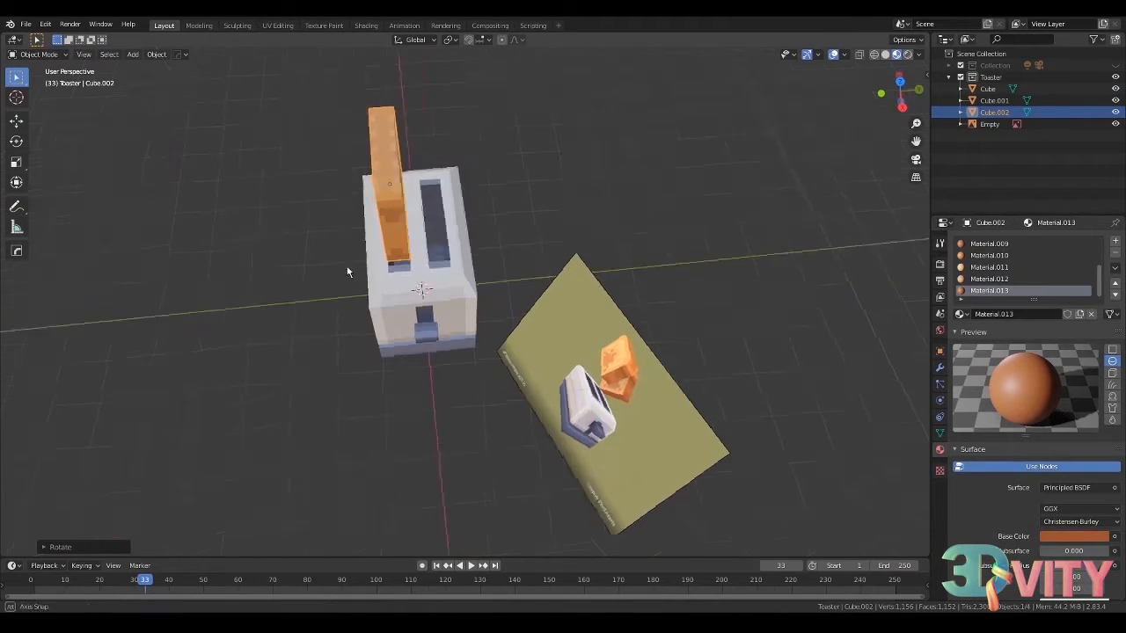
- Set the slice's origin to the 3D cursor and mirror the slice along Y only to fill the second slot
{"action": "left_click", "coordinate": [157, 55]}
{"action": "mouse_move", "coordinate": [189, 79]}
{"action": "left_click", "coordinate": [305, 105]}
{"action": "middle_click_drag", "start_coordinate": [475, 220], "coordinate": [511, 219]}
{"action": "left_click", "coordinate": [940, 368]}
{"action": "left_click", "coordinate": [1003, 241]}
{"action": "left_click", "coordinate": [896, 359]}
{"action": "left_click", "coordinate": [961, 319]}
{"action": "left_click", "coordinate": [962, 305]}
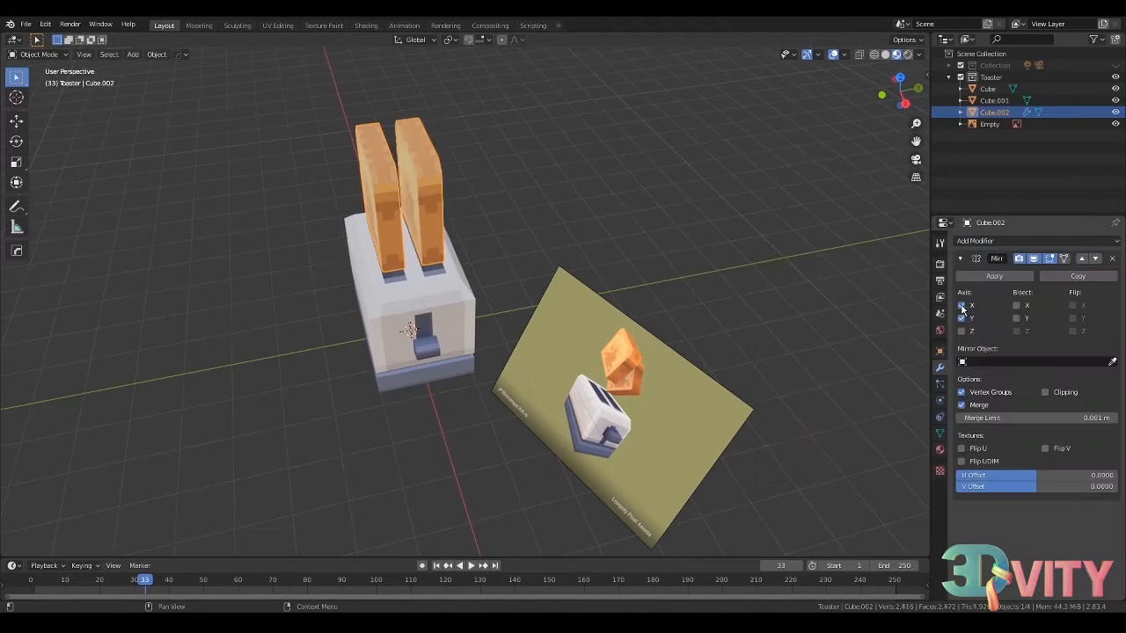
- Delete the reference image from the scene and save the file
{"action": "middle_click_drag", "start_coordinate": [492, 374], "coordinate": [547, 316]}
{"action": "left_click", "coordinate": [555, 332]}
{"action": "scroll", "coordinate": [555, 331], "scroll_direction": "up", "scroll_amount": 2}
{"action": "key", "text": "x"}
{"action": "left_click", "coordinate": [551, 329]}
{"action": "key", "text": "ctrl+s"}
{"action": "key", "text": "a"}
{"action": "key", "text": "alt+a"}
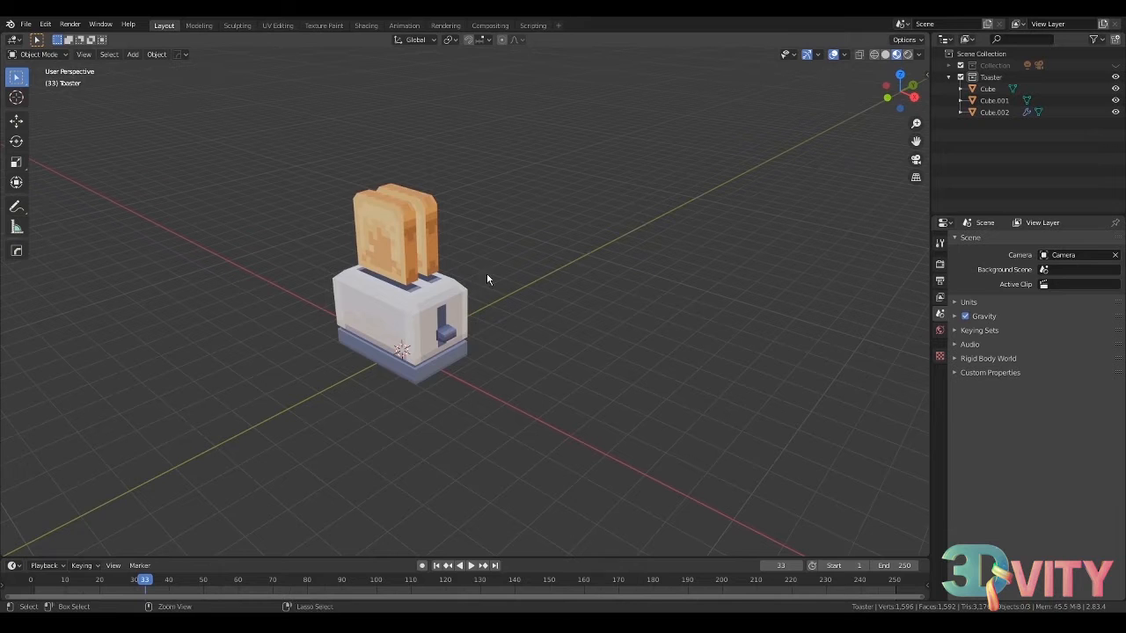
- Save the file and add a Basis shape key to the toaster body
{"action": "left_click", "coordinate": [422, 316]}
{"action": "key", "text": "ctrl+s"}
{"action": "left_click", "coordinate": [942, 436]}
{"action": "left_click", "coordinate": [1116, 347]}
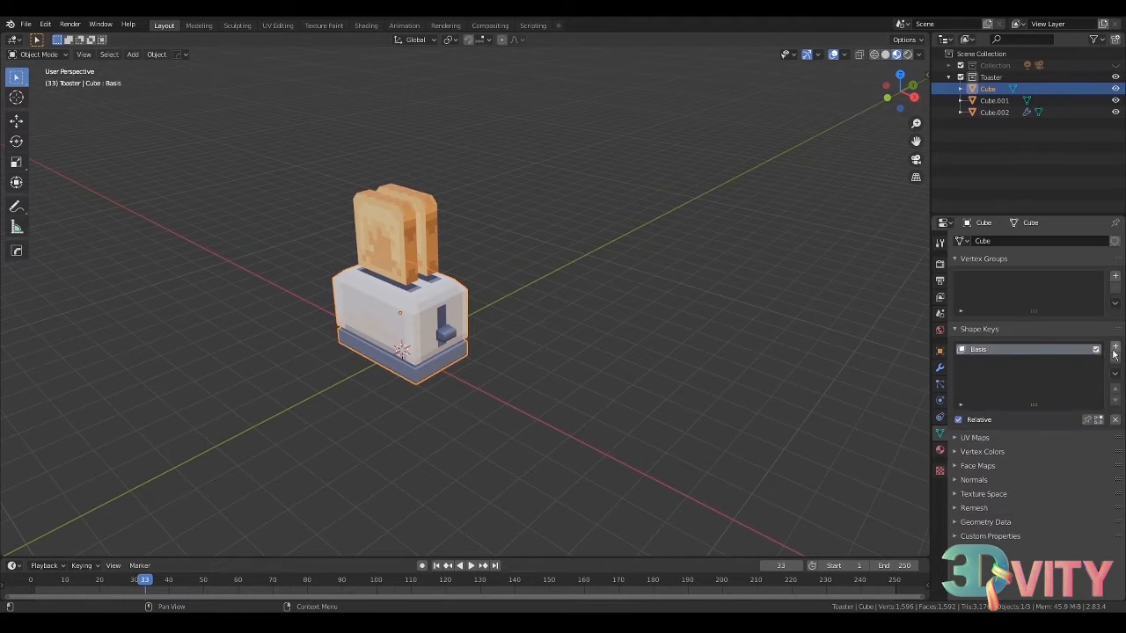
- Hide the bread slices and add the shape keys Key 1 and Key 2 to the toaster body
{"action": "left_click", "coordinate": [413, 227]}
{"action": "key", "text": "h"}
{"action": "left_click", "coordinate": [418, 295]}
{"action": "scroll", "coordinate": [418, 295], "scroll_direction": "up", "scroll_amount": 3}
{"action": "left_click", "coordinate": [1115, 347]}
{"action": "key", "text": "Tab"}
{"action": "key", "text": "Tab"}
{"action": "left_click", "coordinate": [1115, 347]}
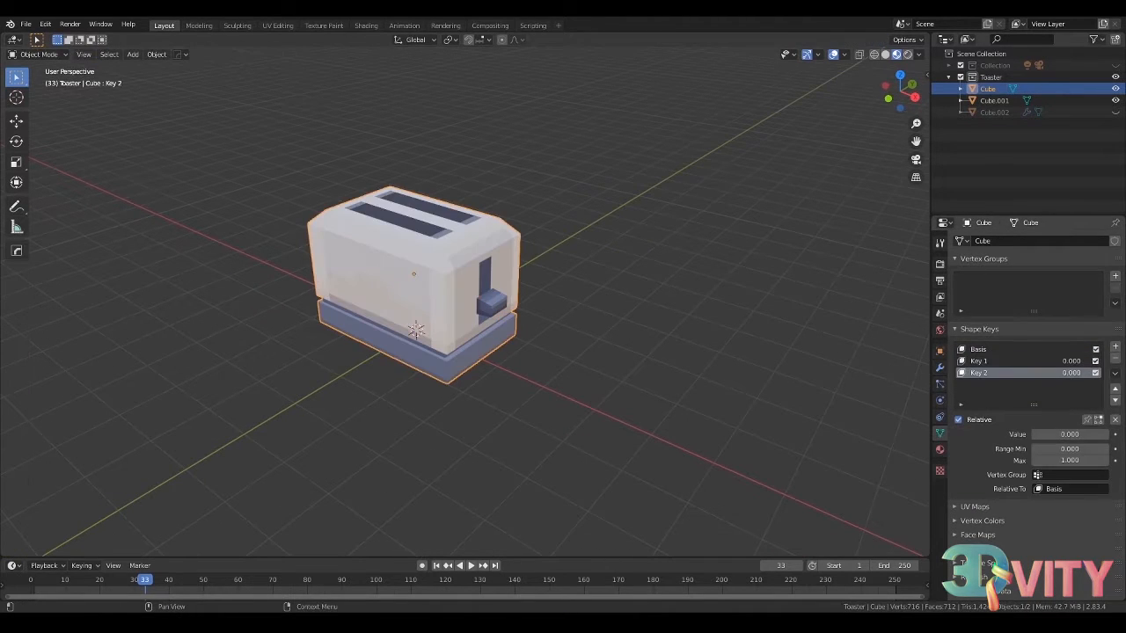
- Make Key 2 relative to Key 1 and squash the whole toaster body mesh along Z in it
{"action": "left_click", "coordinate": [1068, 490]}
{"action": "left_click", "coordinate": [1047, 379]}
{"action": "key", "text": "Tab"}
{"action": "key", "text": "KP_1"}
{"action": "key", "text": "z"}
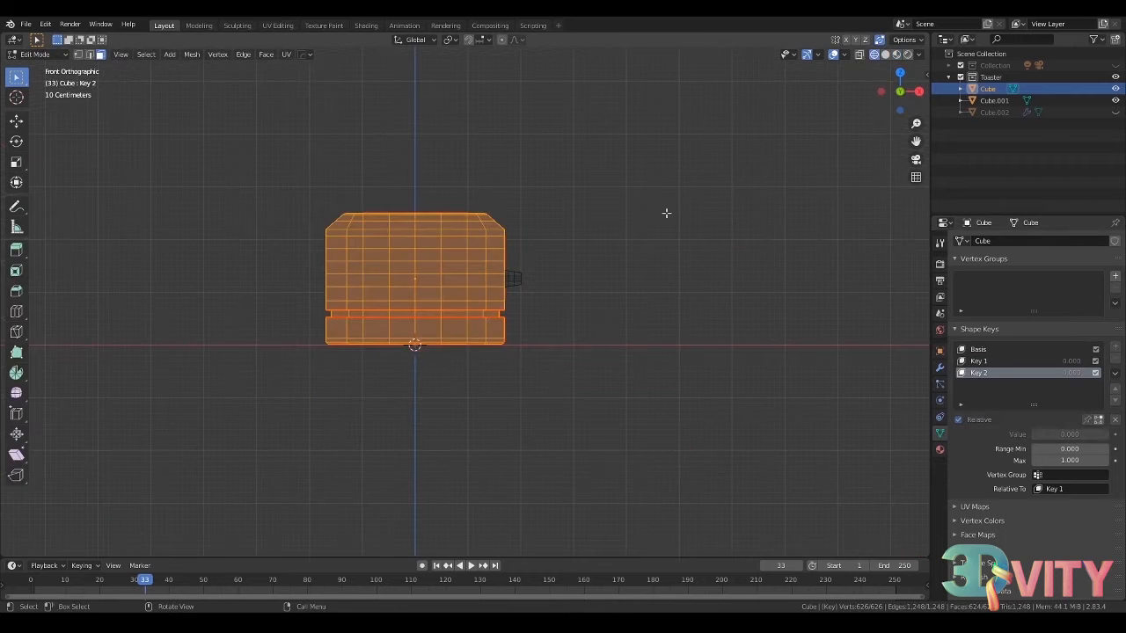
{"action": "key", "text": "z"}
{"action": "key", "text": "s"}
{"action": "key", "text": "z"}
{"action": "left_click", "coordinate": [619, 250]}
- Move the squashed toaster mesh down along Z until its base rests on the ground line
{"action": "key", "text": "g"}
{"action": "key", "text": "z"}
{"action": "left_click", "coordinate": [606, 265]}
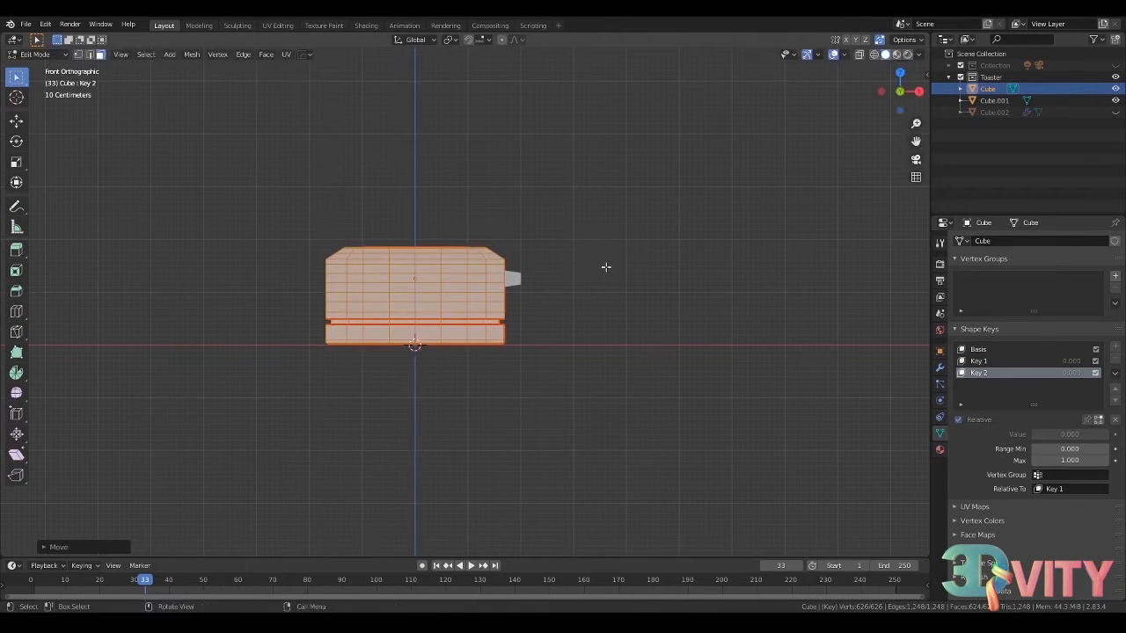
{"action": "middle_click_drag", "start_coordinate": [606, 267], "coordinate": [515, 322]}
{"action": "key", "text": "Tab"}
- Preview the toaster body's Key 1 and Key 2 deformations by varying their values
{"action": "middle_click_drag", "start_coordinate": [516, 322], "coordinate": [581, 319]}
{"action": "left_click", "coordinate": [1021, 360]}
{"action": "left_click", "coordinate": [1020, 350]}
{"action": "left_click", "coordinate": [1020, 360]}
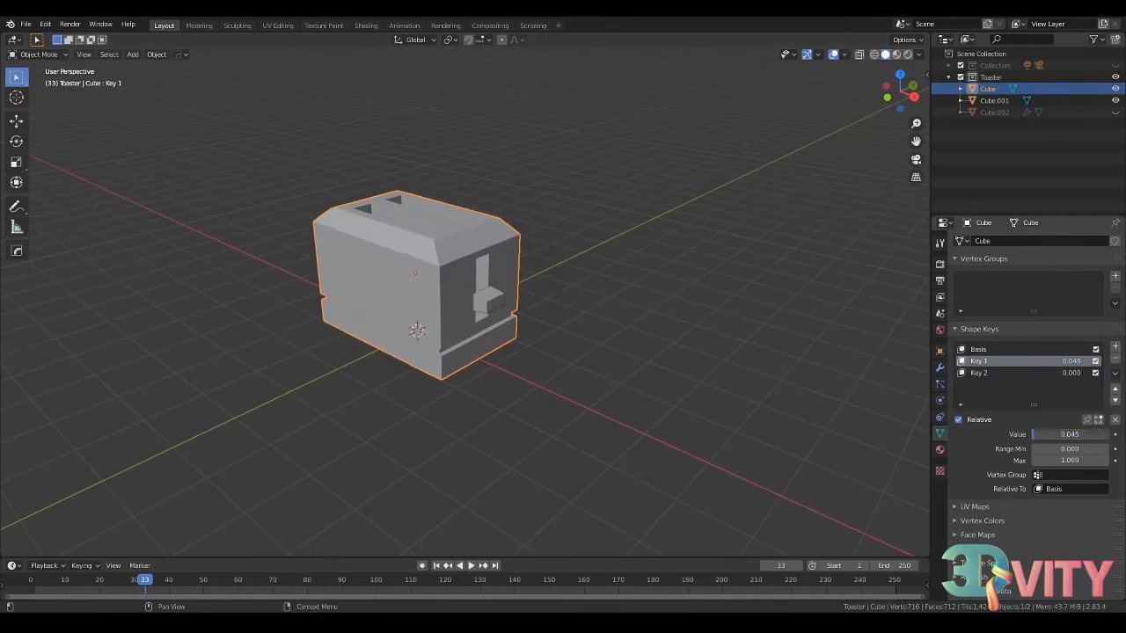
{"action": "left_click_drag", "start_coordinate": [1047, 435], "coordinate": [1122, 435]}
{"action": "left_click", "coordinate": [1025, 373]}
{"action": "left_click_drag", "start_coordinate": [1047, 434], "coordinate": [1003, 434]}
{"action": "left_click", "coordinate": [1020, 361]}
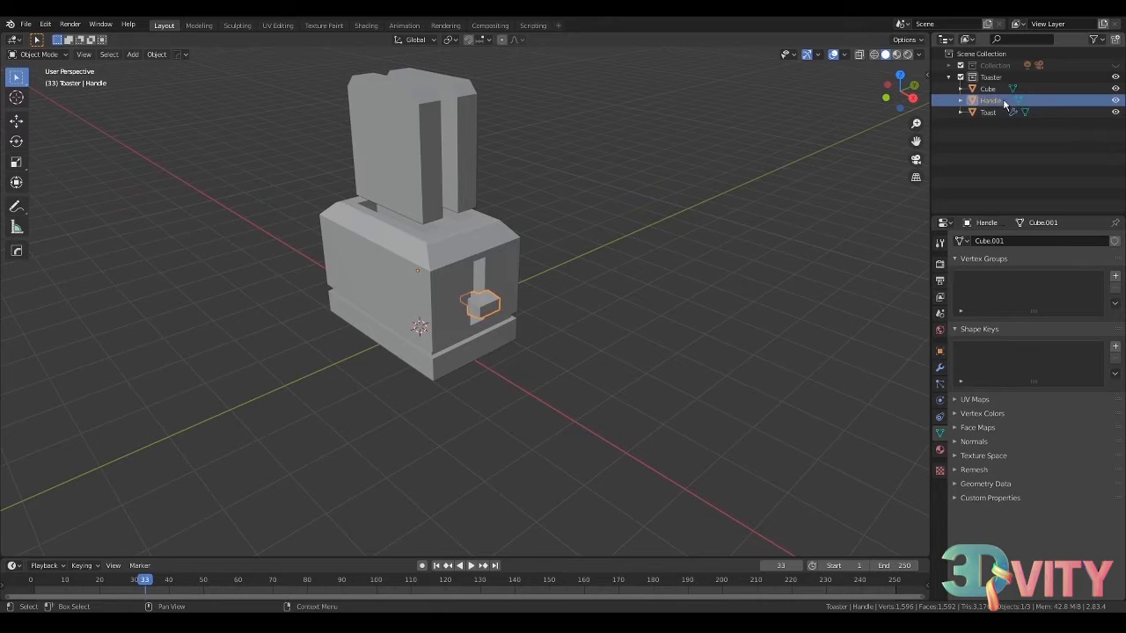
- Rename the toaster body object as Toaster
{"action": "left_click", "coordinate": [988, 89]}
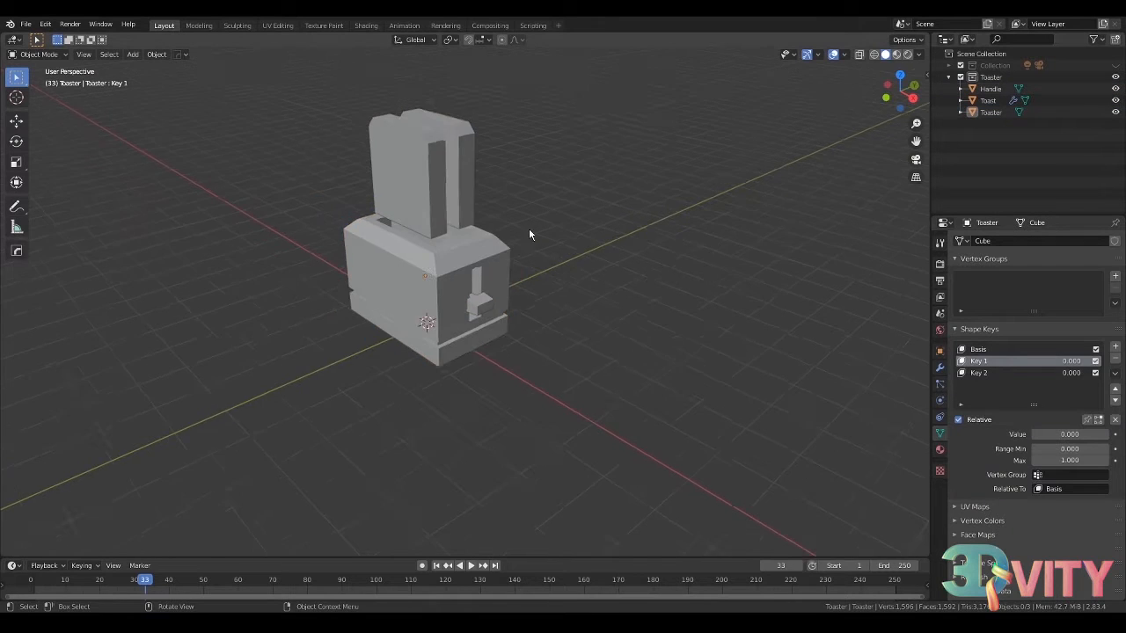
{"action": "scroll", "coordinate": [510, 304], "scroll_direction": "down", "scroll_amount": 3}
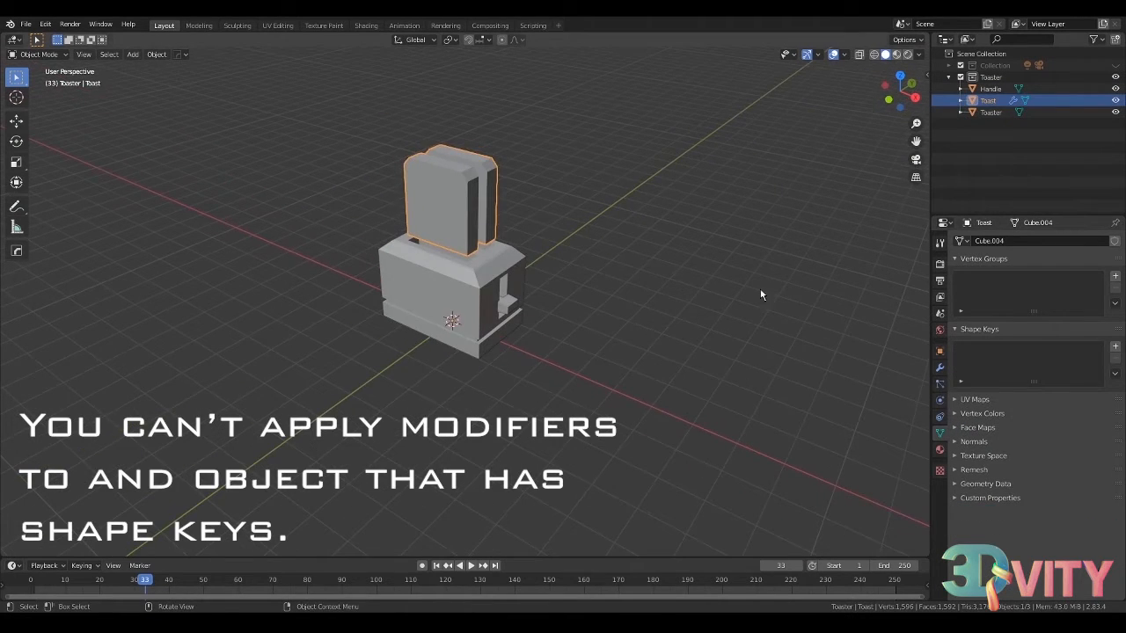
- Lower the toast slices along Z into the toaster so only their upper part sticks out of the slots
{"action": "key", "text": "g"}
{"action": "key", "text": "z"}
{"action": "left_click", "coordinate": [534, 264]}
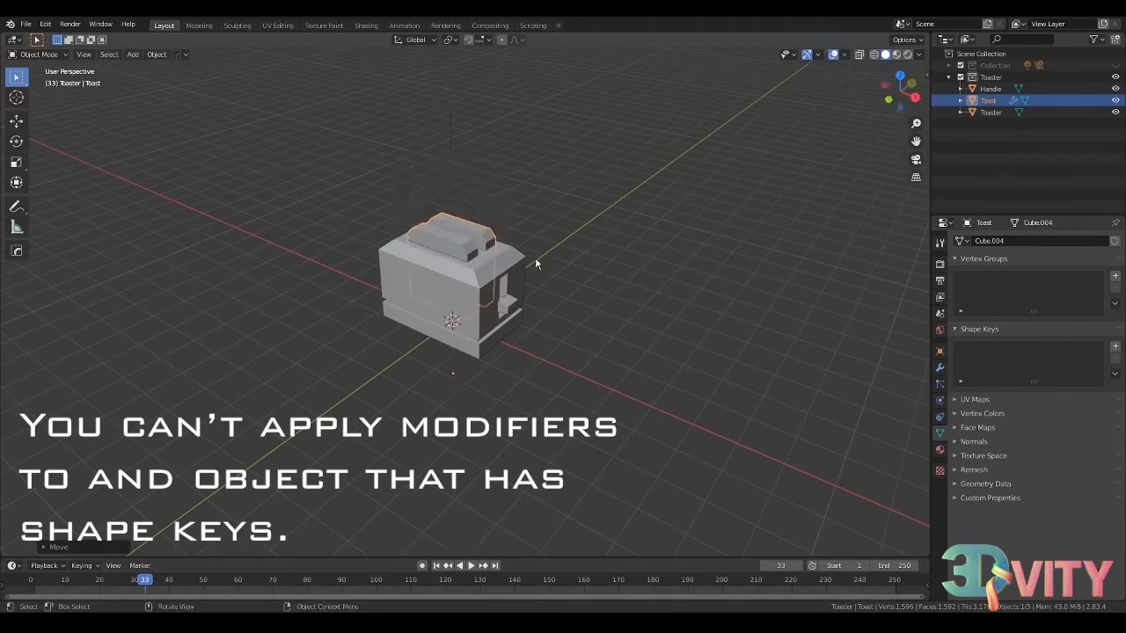
{"action": "scroll", "coordinate": [535, 263], "scroll_direction": "up", "scroll_amount": 2}
{"action": "key", "text": "KP_1"}
{"action": "key", "text": "g"}
{"action": "key", "text": "z"}
{"action": "left_click", "coordinate": [621, 289]}
{"action": "middle_click_drag", "start_coordinate": [622, 290], "coordinate": [585, 293]}
- Add Basis and Key 1 shape keys to the toast and scale its mesh in Key 1
{"action": "left_click", "coordinate": [482, 241]}
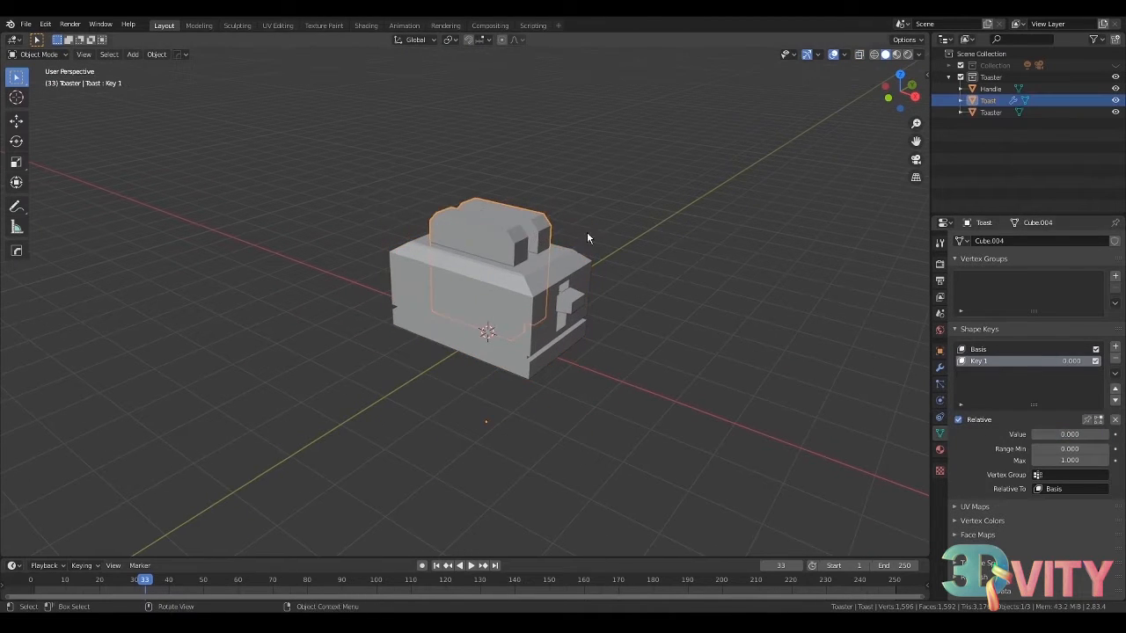
{"action": "key", "text": "Tab"}
{"action": "key", "text": "s"}
{"action": "left_click", "coordinate": [549, 252]}
{"action": "key", "text": "Tab"}
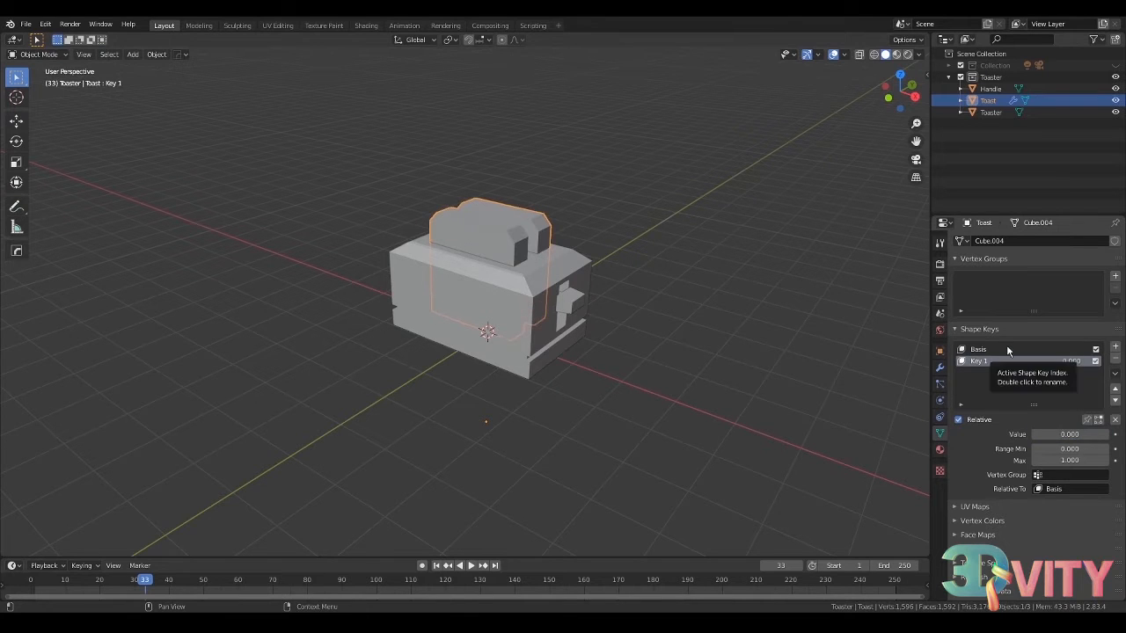
- Add Key 2 to the toast relative to Key 1 and squash its whole mesh along Z in it
{"action": "left_click", "coordinate": [1069, 489]}
{"action": "left_click", "coordinate": [1011, 378]}
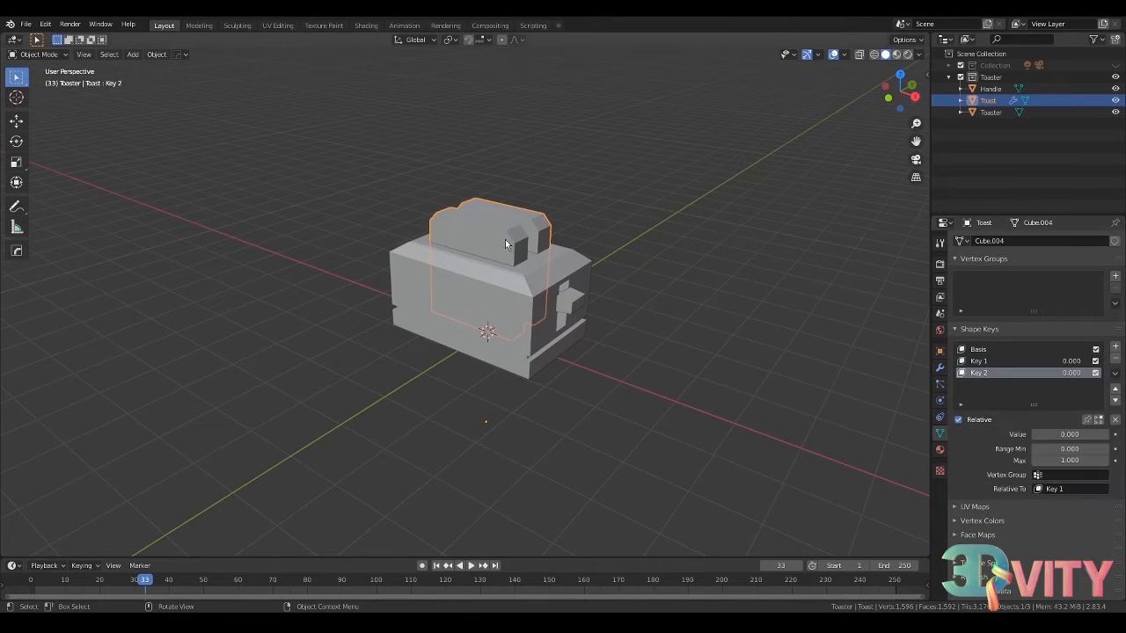
{"action": "key", "text": "Tab"}
{"action": "key", "text": "a"}
{"action": "key", "text": "s"}
{"action": "key", "text": "z"}
{"action": "left_click", "coordinate": [561, 243]}
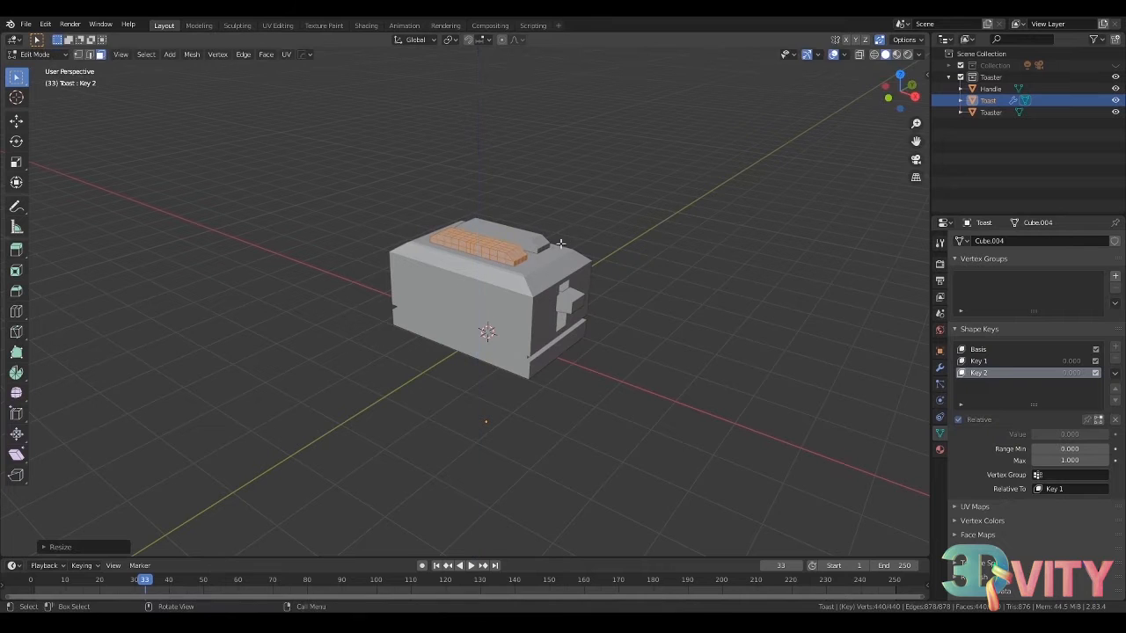
{"action": "left_click", "coordinate": [706, 284]}
{"action": "middle_click_drag", "start_coordinate": [706, 284], "coordinate": [521, 328]}
{"action": "key", "text": "Tab"}
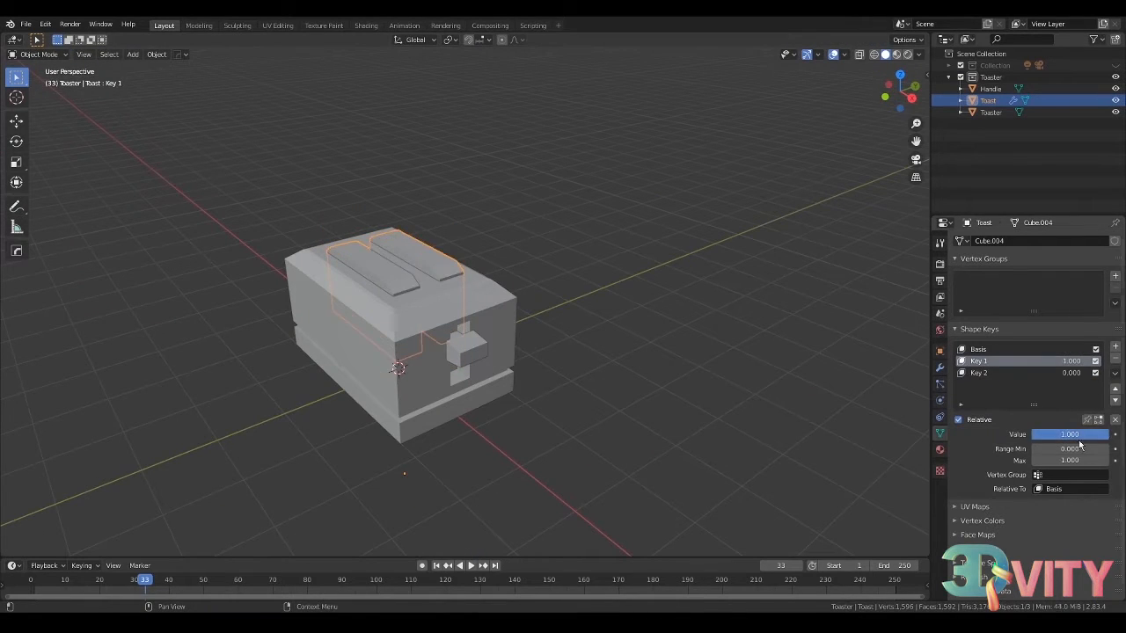
- Preview the toast's shape keys inside the toaster by varying their values
{"action": "left_click", "coordinate": [1012, 373]}
{"action": "left_click", "coordinate": [352, 343]}
{"action": "left_click_drag", "start_coordinate": [1042, 435], "coordinate": [1087, 435]}
{"action": "left_click", "coordinate": [422, 246]}
{"action": "middle_click_drag", "start_coordinate": [641, 271], "coordinate": [775, 282]}
{"action": "scroll", "coordinate": [641, 271], "scroll_direction": "down", "scroll_amount": 3}
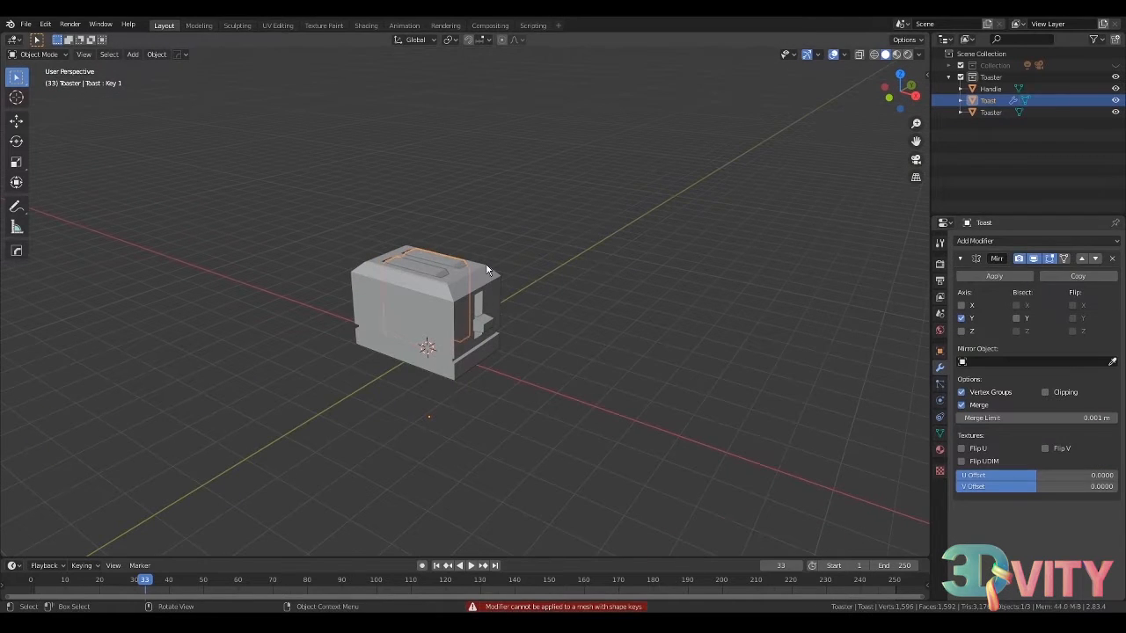
- Remove all shape keys from the toast and apply its Mirror modifier
{"action": "left_click", "coordinate": [986, 278]}
{"action": "mouse_move", "coordinate": [616, 283]}
{"action": "middle_mouse_down"}
{"action": "mouse_move", "coordinate": [571, 287]}
{"action": "mouse_move", "coordinate": [597, 281]}
{"action": "middle_mouse_up"}
{"action": "scroll", "coordinate": [597, 282], "scroll_direction": "up", "scroll_amount": 1}
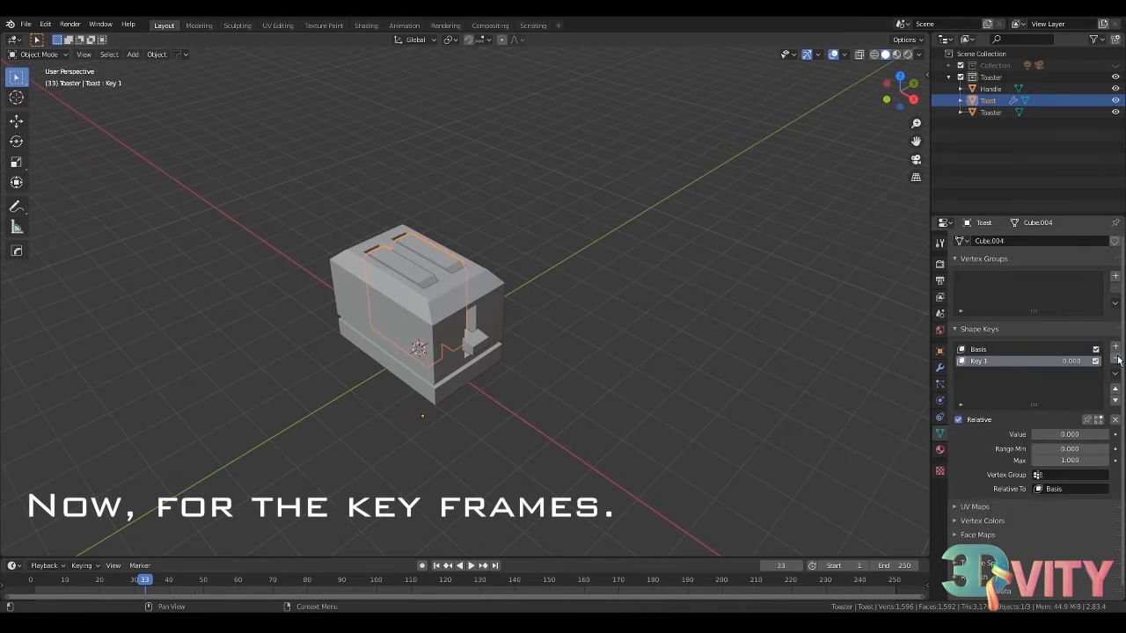
{"action": "left_click", "coordinate": [1115, 359]}
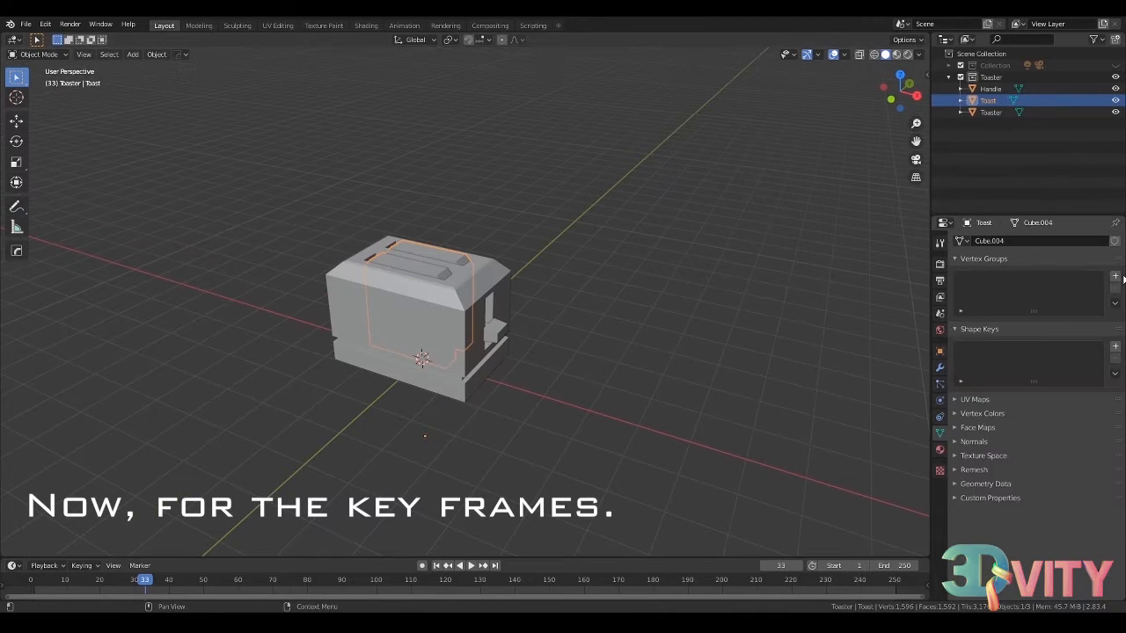
- Add new Basis and Key 1 shape keys to the toast mesh
{"action": "left_click", "coordinate": [1116, 346]}
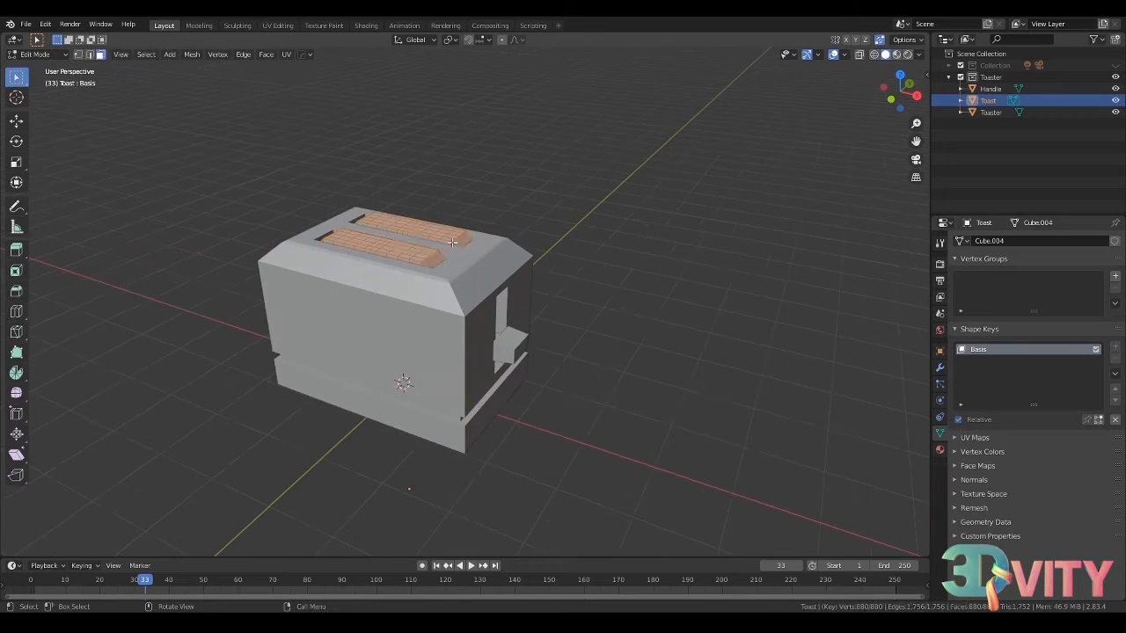
{"action": "left_click", "coordinate": [470, 242]}
{"action": "key", "text": "Tab"}
{"action": "left_click", "coordinate": [1116, 346]}
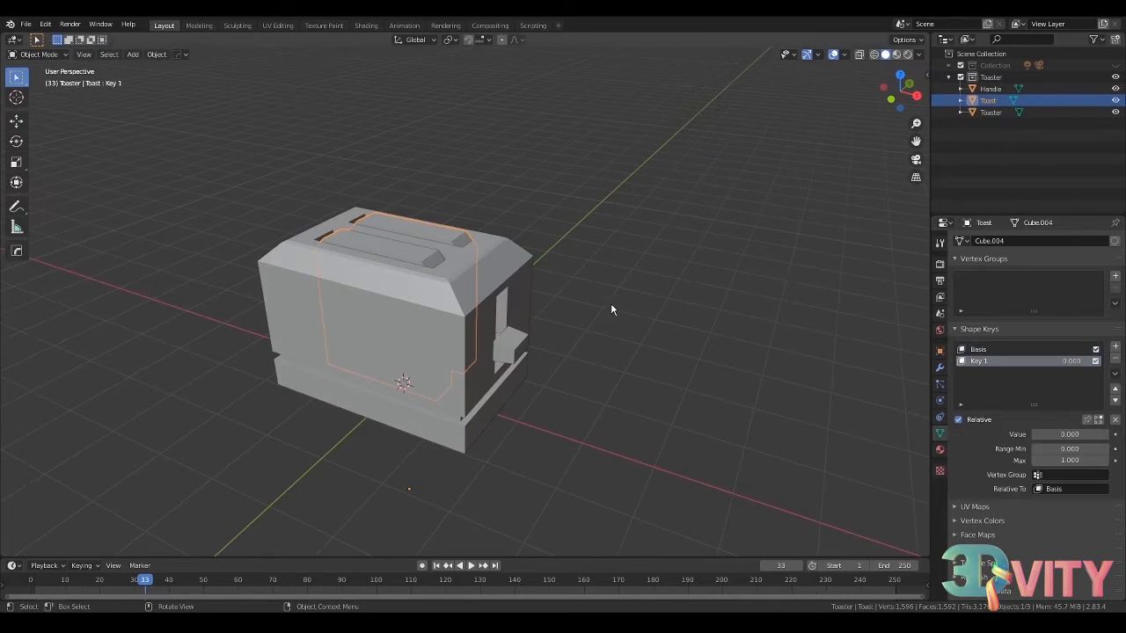
- Scale the whole toast mesh in Key 1 and check its fit inside the toaster in X-ray view
{"action": "key", "text": "Tab"}
{"action": "key", "text": "a"}
{"action": "key", "text": "s"}
{"action": "left_click", "coordinate": [613, 294]}
{"action": "key", "text": "Tab"}
{"action": "key", "text": "alt+z"}
{"action": "left_click", "coordinate": [515, 280]}
{"action": "key", "text": "alt+z"}
- Raise the toaster's squash key value for reference and scale the toast mesh along Z in Key 1
{"action": "left_click", "coordinate": [459, 249]}
{"action": "left_click_drag", "start_coordinate": [1045, 434], "coordinate": [1110, 435]}
{"action": "key", "text": "Tab"}
{"action": "key", "text": "s"}
{"action": "key", "text": "z"}
{"action": "left_click", "coordinate": [565, 267]}
{"action": "key", "text": "Tab"}
- Add Key 2 to the toast and scale its mesh along Z in that shape key
{"action": "left_click", "coordinate": [1115, 349]}
{"action": "left_click", "coordinate": [495, 294]}
{"action": "left_click", "coordinate": [440, 253]}
{"action": "middle_click_drag", "start_coordinate": [520, 295], "coordinate": [560, 308]}
{"action": "key", "text": "Tab"}
{"action": "key", "text": "s"}
{"action": "key", "text": "z"}
{"action": "left_click", "coordinate": [607, 287]}
- Scale the toast's Key 2 mesh along Y and X
{"action": "key", "text": "s"}
{"action": "key", "text": "y"}
{"action": "left_click", "coordinate": [549, 308]}
{"action": "key", "text": "s"}
{"action": "key", "text": "x"}
{"action": "left_click", "coordinate": [517, 304]}
{"action": "key", "text": "Tab"}
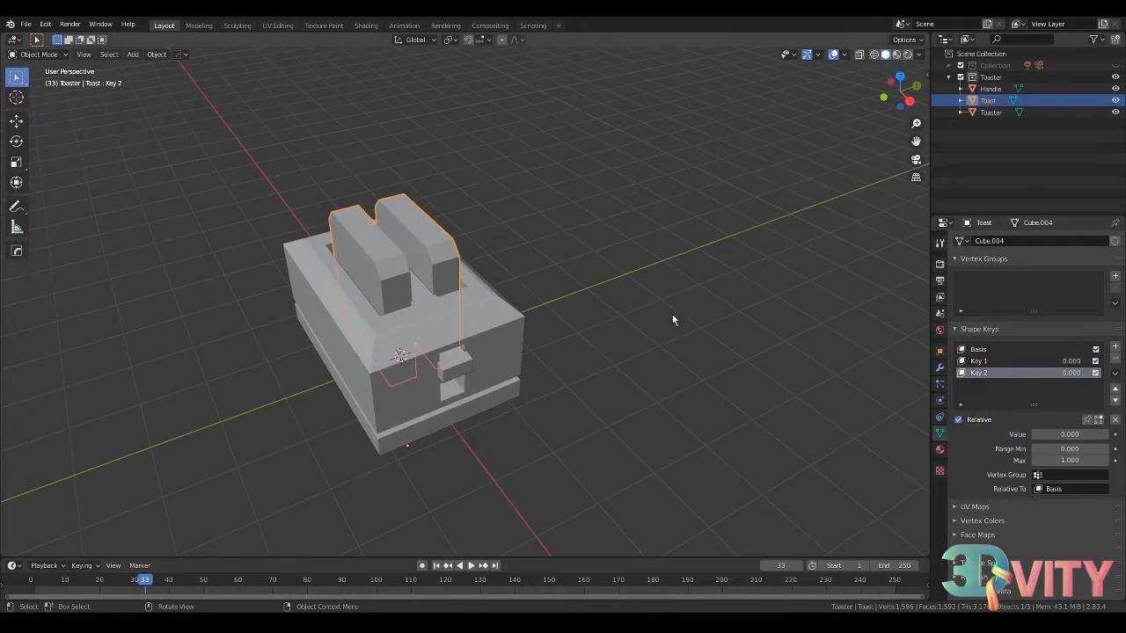
- Return the toaster's shape key value to 0 and make Basis the active shape key on both toast and toaster
{"action": "left_click", "coordinate": [1021, 362]}
{"action": "left_click", "coordinate": [1021, 350]}
{"action": "left_click", "coordinate": [497, 330]}
{"action": "left_click_drag", "start_coordinate": [1067, 434], "coordinate": [1031, 435]}
{"action": "left_click", "coordinate": [1025, 362]}
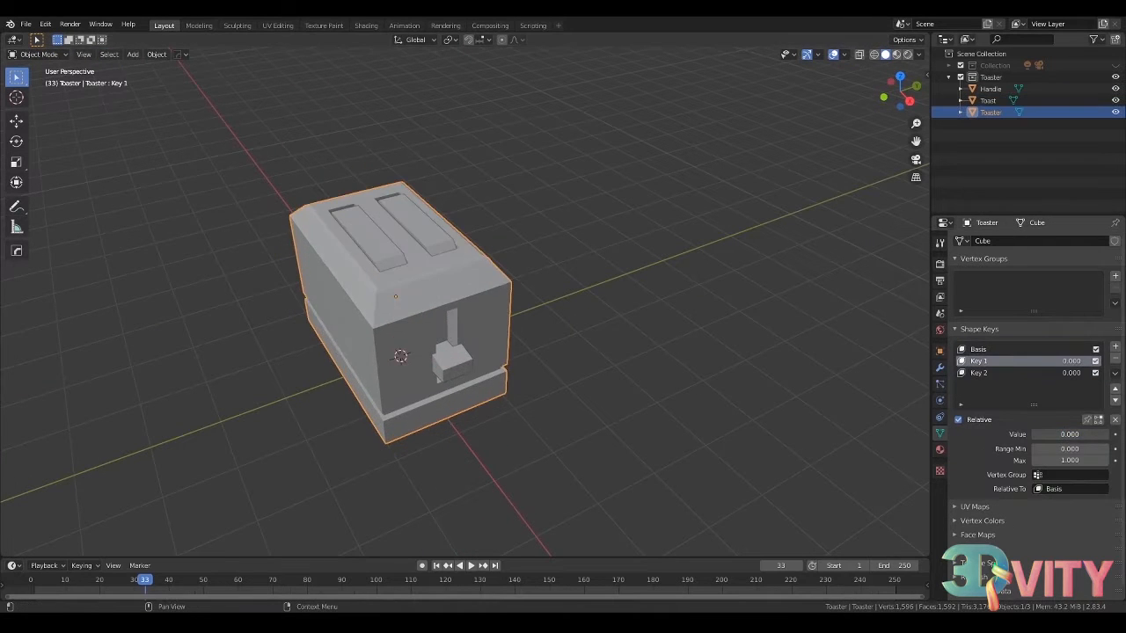
{"action": "middle_click_drag", "start_coordinate": [494, 328], "coordinate": [518, 308]}
{"action": "key", "text": "Tab"}
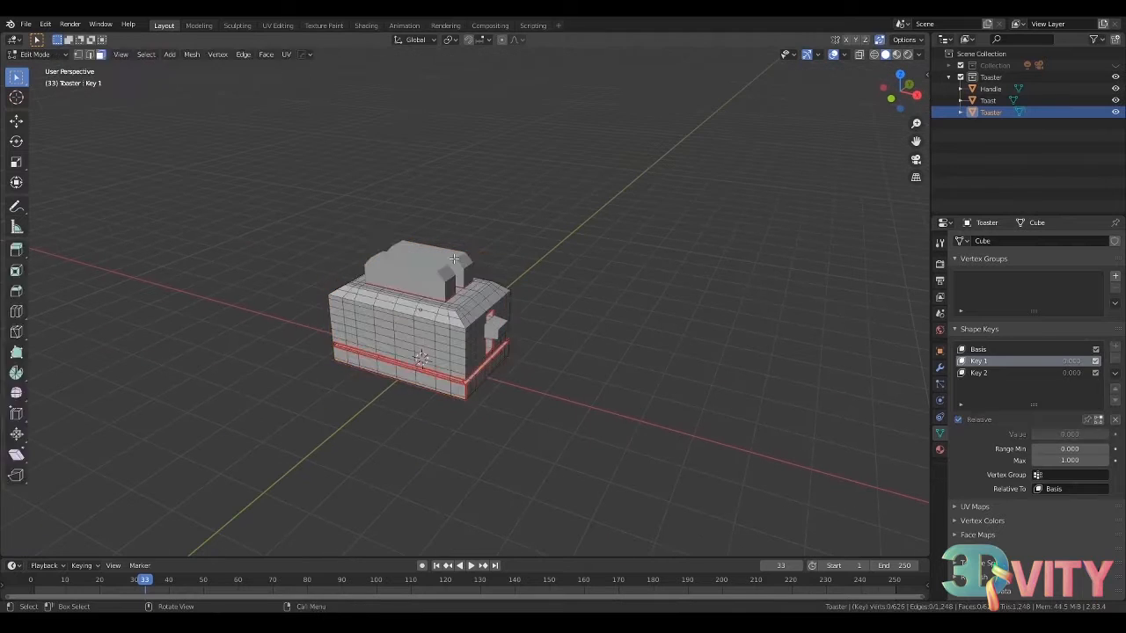
{"action": "key", "text": "Tab"}
{"action": "left_click", "coordinate": [1021, 350]}
- Separate the two toast slices into individual objects and check that each one can be selected alone
{"action": "key", "text": "Tab"}
{"action": "key", "text": "Tab"}
{"action": "left_click", "coordinate": [458, 256]}
{"action": "key", "text": "Tab"}
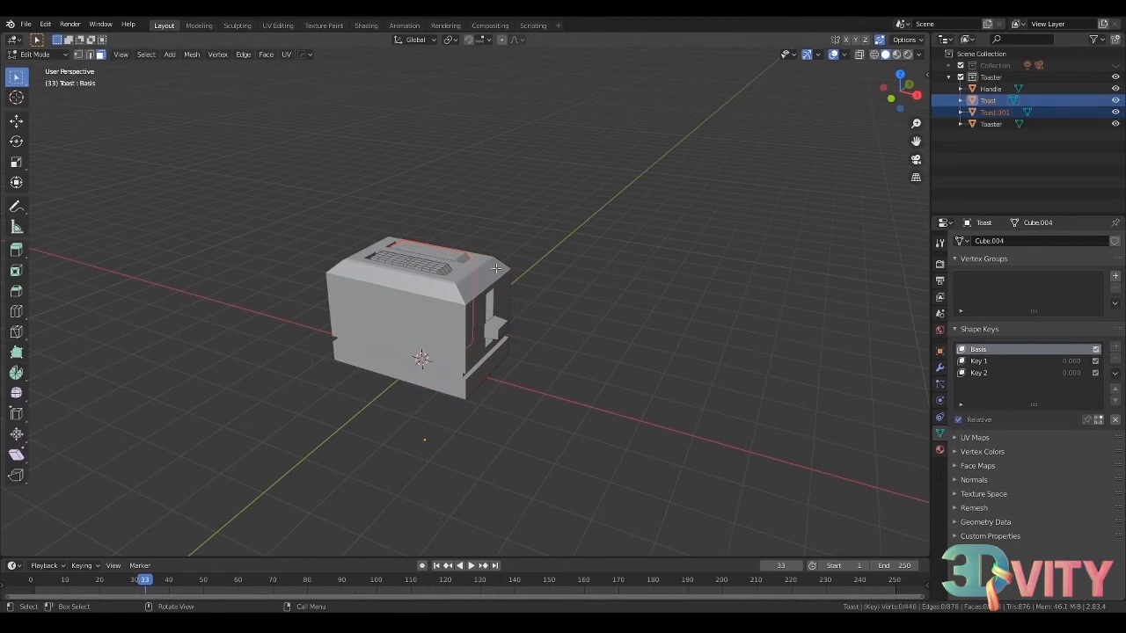
{"action": "key", "text": "Tab"}
{"action": "left_click", "coordinate": [496, 268]}
{"action": "left_click", "coordinate": [437, 266]}
{"action": "left_click", "coordinate": [454, 254]}
{"action": "left_click", "coordinate": [491, 266]}
{"action": "scroll", "coordinate": [580, 268], "scroll_direction": "down", "scroll_amount": 3}
{"action": "left_click", "coordinate": [592, 268]}
{"action": "middle_click_drag", "start_coordinate": [618, 275], "coordinate": [581, 280]}
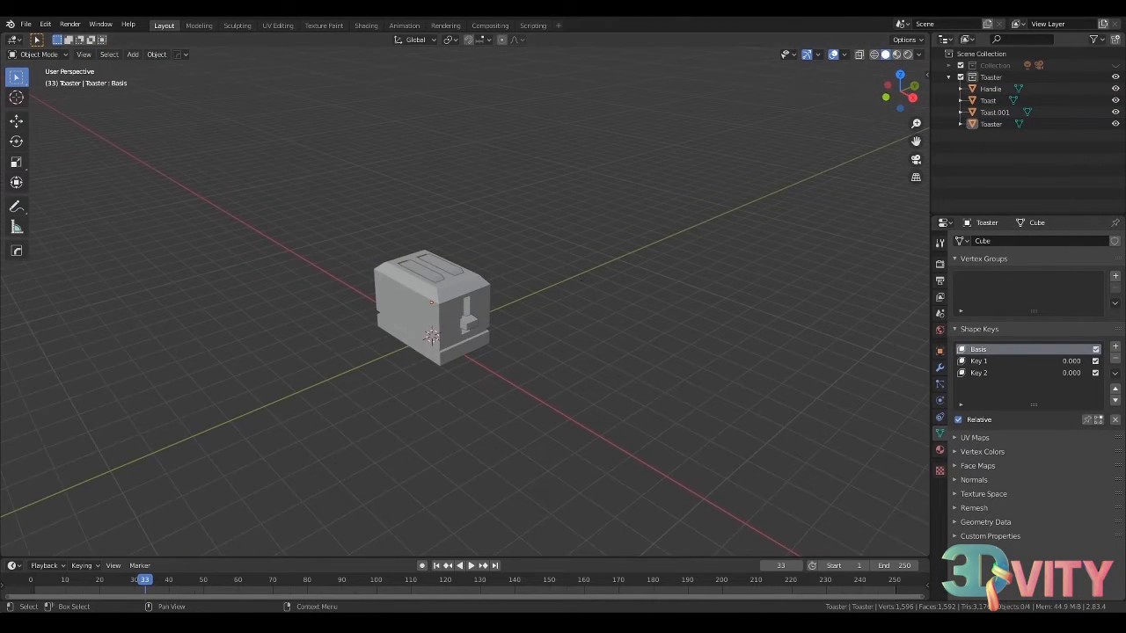
- Enlarge the timeline and, at frame 1, raise the handle and both toast slices along Z, the slices by about 1.25 m
{"action": "scroll", "coordinate": [581, 280], "scroll_direction": "up", "scroll_amount": 4}
{"action": "left_click_drag", "start_coordinate": [618, 557], "coordinate": [616, 482]}
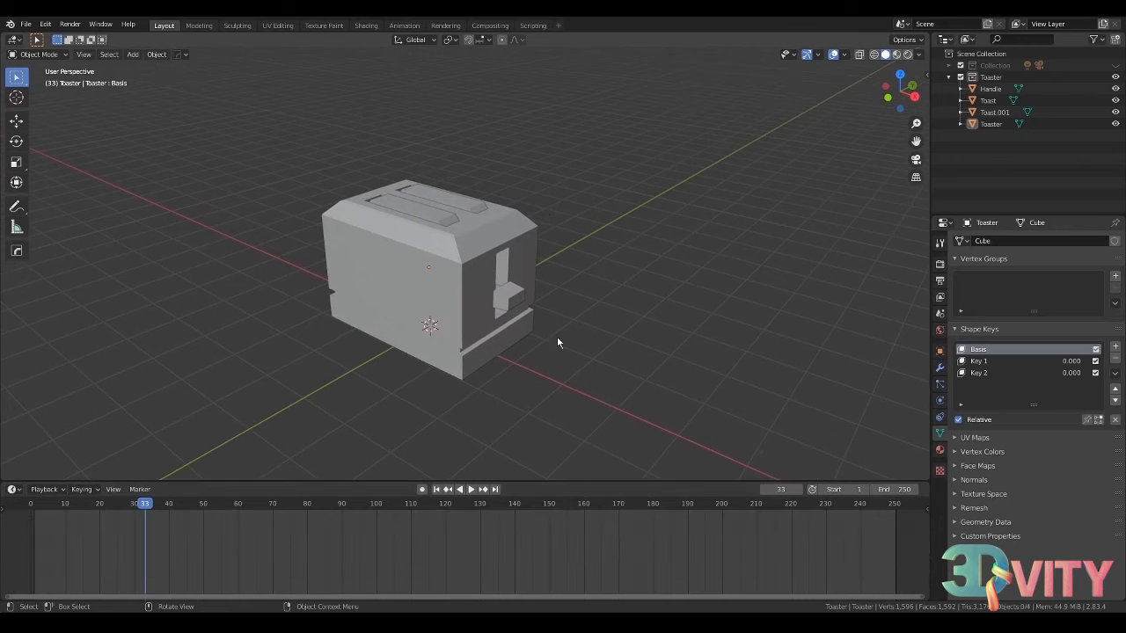
{"action": "scroll", "coordinate": [440, 326], "scroll_direction": "up", "scroll_amount": 2}
{"action": "left_click", "coordinate": [532, 304]}
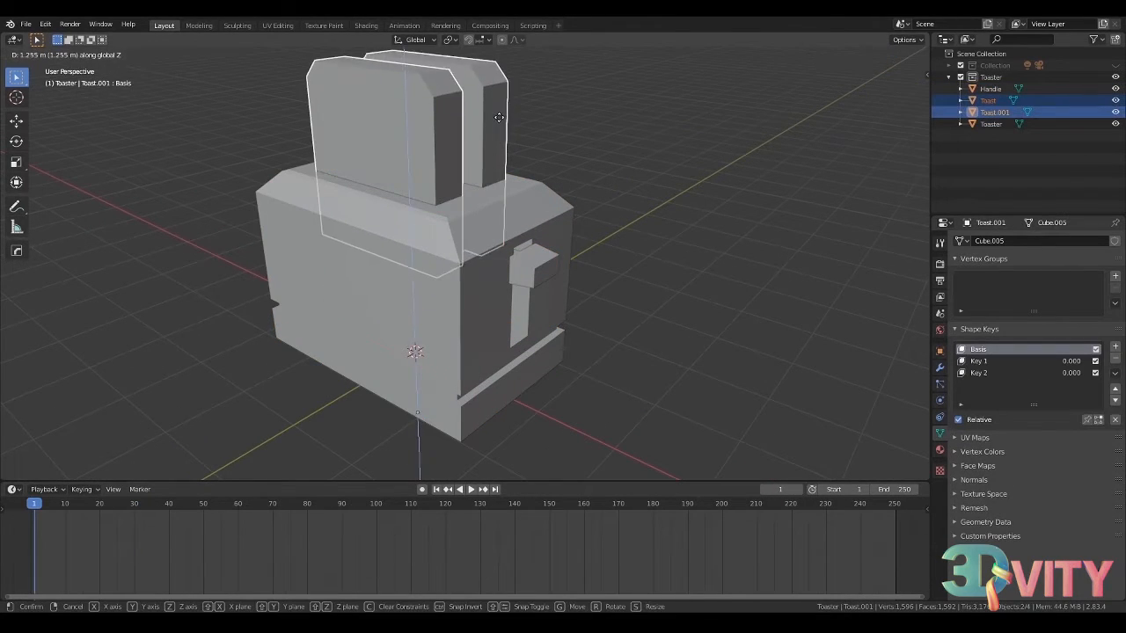
{"action": "key", "text": "KP_1"}
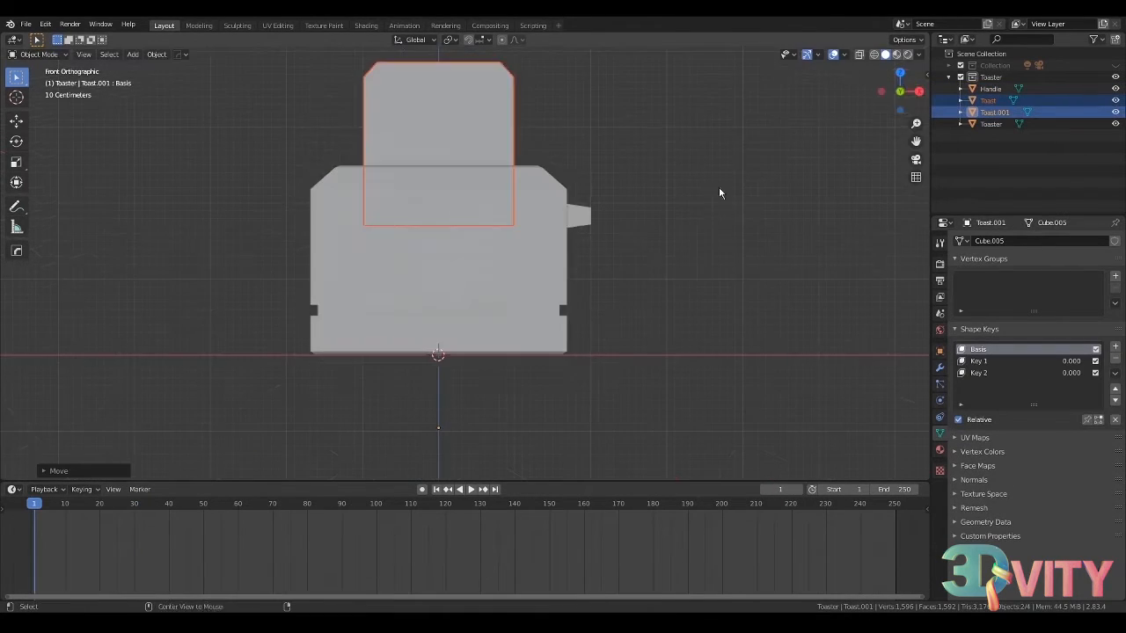
- Keyframe the handle, toaster and both slices at frame 1 with the LocRotScale keying set
{"action": "middle_click_drag", "start_coordinate": [718, 187], "coordinate": [614, 216]}
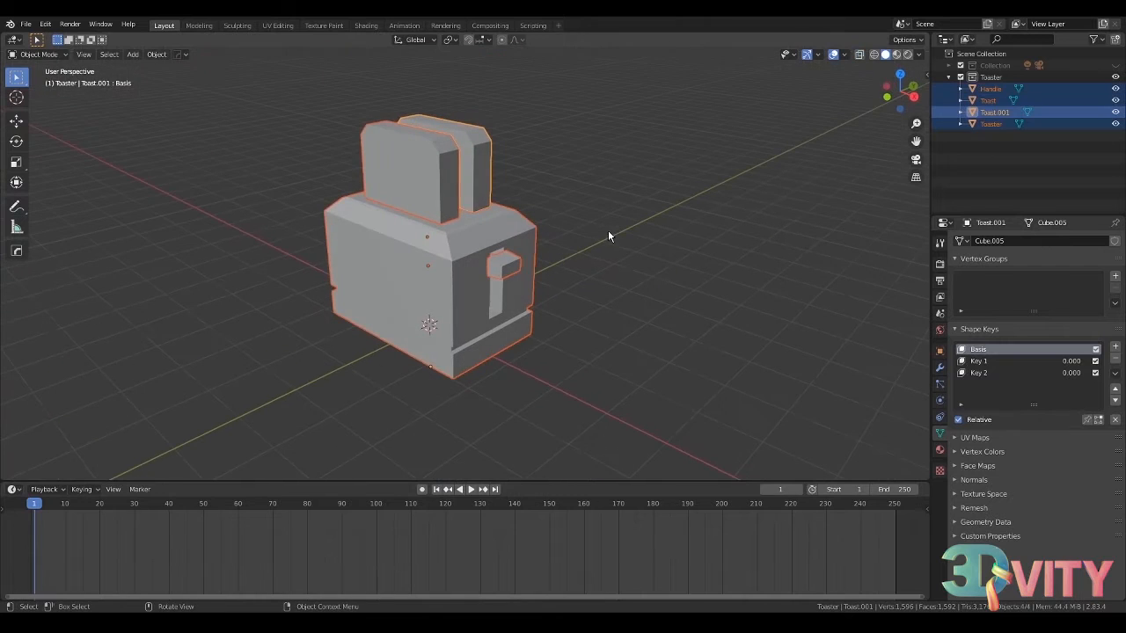
{"action": "key", "text": "i"}
{"action": "left_click", "coordinate": [159, 416]}
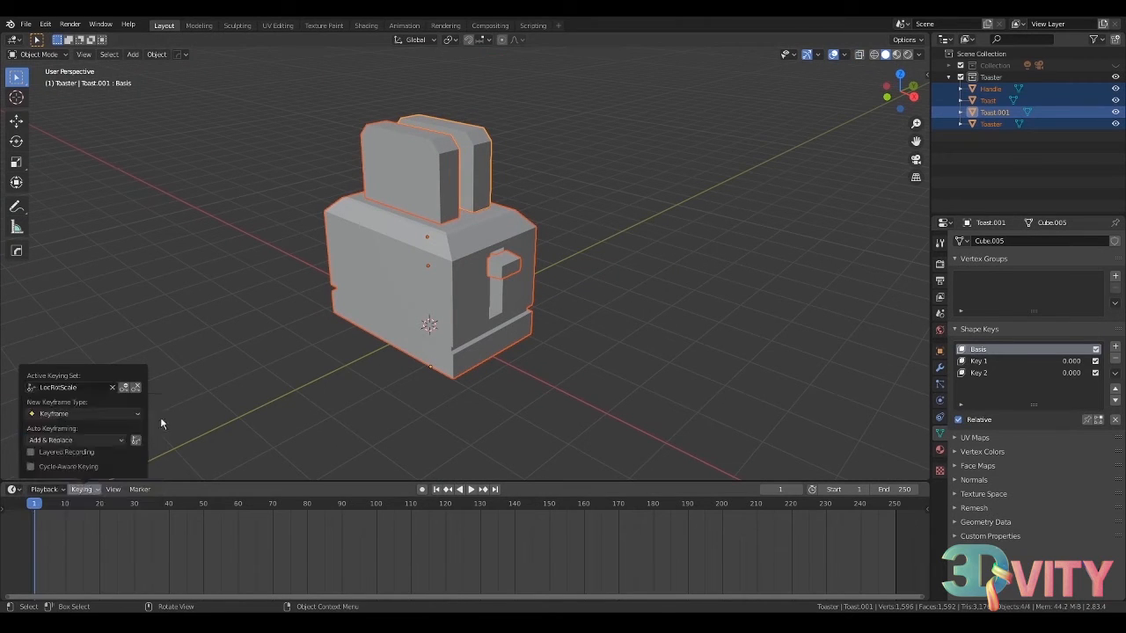
- At frame 20, lower the handle and both toast slices together along Z by about 0.77 m
{"action": "left_click", "coordinate": [505, 263]}
{"action": "left_click", "coordinate": [447, 169], "text": "shift"}
{"action": "left_click", "coordinate": [469, 166], "text": "shift"}
{"action": "key", "text": "g"}
{"action": "key", "text": "z"}
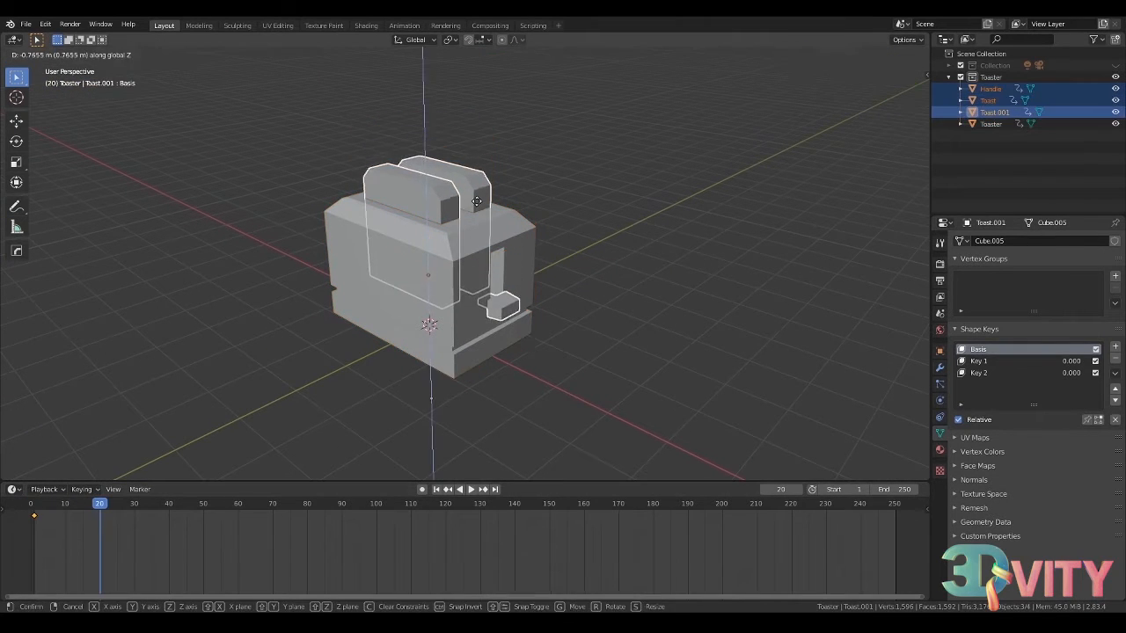
{"action": "left_click", "coordinate": [469, 210]}
- Lower the two toast slices further along Z and keyframe all parts at frame 20
{"action": "left_click", "coordinate": [475, 198]}
{"action": "left_click", "coordinate": [444, 199], "text": "shift"}
{"action": "key", "text": "g"}
{"action": "key", "text": "z"}
{"action": "left_click", "coordinate": [444, 212]}
{"action": "key", "text": "a"}
{"action": "scroll", "coordinate": [506, 303], "scroll_direction": "down", "scroll_amount": 1}
{"action": "key", "text": "i"}
{"action": "left_click", "coordinate": [437, 279]}
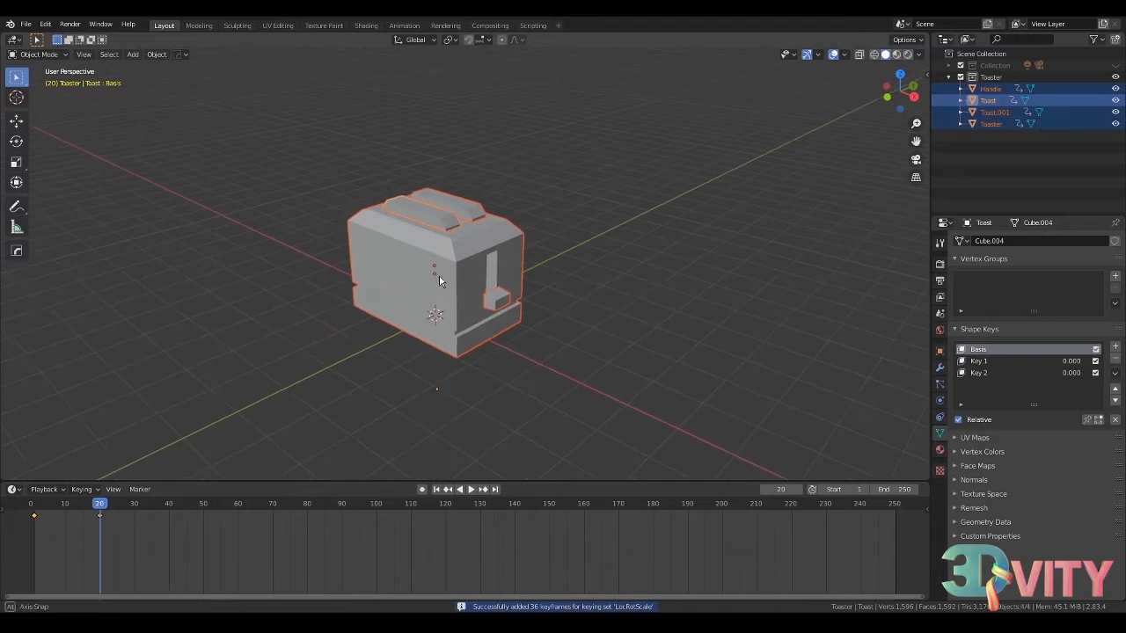
- At frame 30, move all toaster parts slightly along Z and tilt them together
{"action": "left_click", "coordinate": [136, 511]}
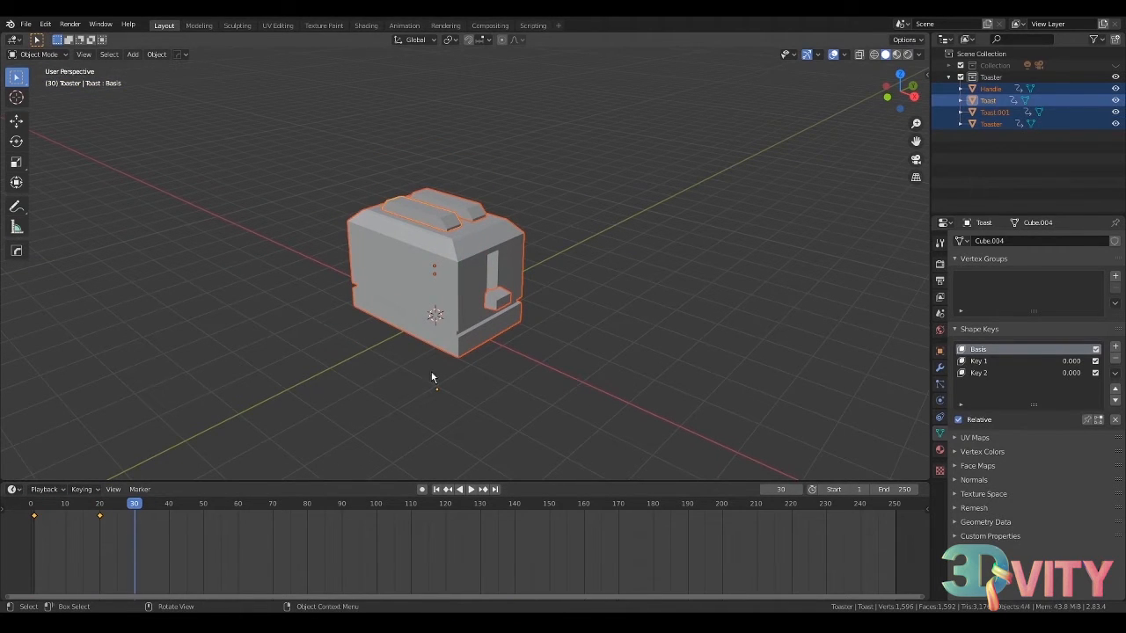
{"action": "key", "text": "r"}
{"action": "right_click", "coordinate": [533, 322]}
{"action": "key", "text": "KP_3"}
{"action": "middle_click_drag", "start_coordinate": [626, 285], "coordinate": [673, 264]}
{"action": "key", "text": "g"}
{"action": "key", "text": "z"}
{"action": "left_click", "coordinate": [605, 301]}
{"action": "key", "text": "r"}
{"action": "left_click", "coordinate": [721, 207]}
- Adjust the tilt of all parts in the front and side views and keyframe them at frame 30
{"action": "key", "text": "KP_1"}
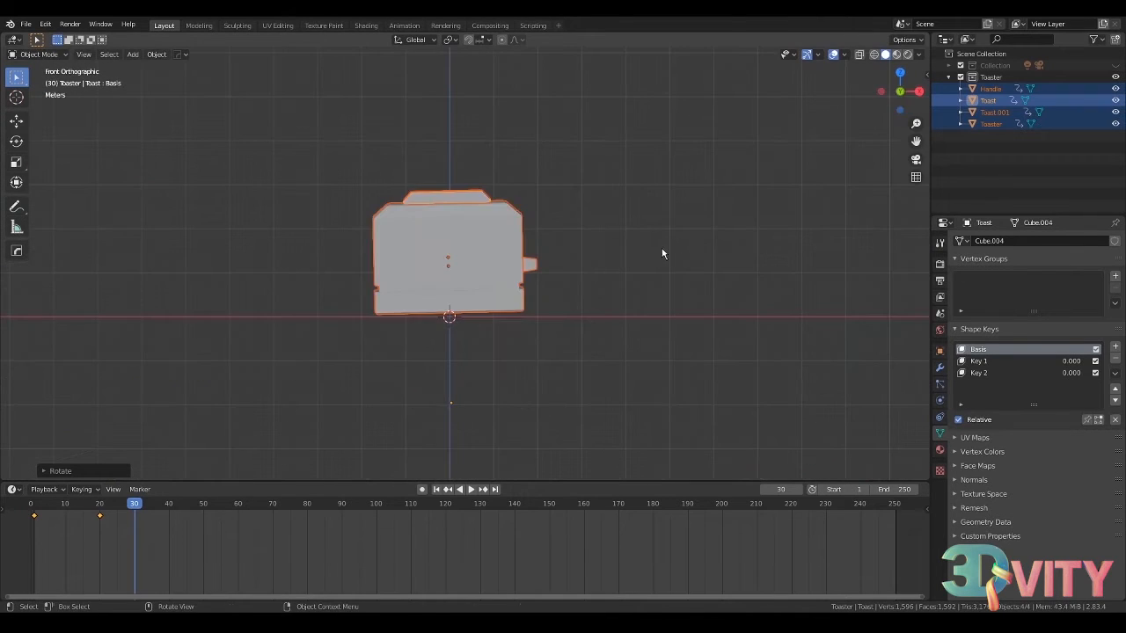
{"action": "key", "text": "r"}
{"action": "left_click", "coordinate": [907, 84]}
{"action": "middle_click_drag", "start_coordinate": [906, 84], "coordinate": [857, 91]}
{"action": "key", "text": "KP_3"}
{"action": "key", "text": "r"}
{"action": "left_click", "coordinate": [607, 211]}
{"action": "middle_click_drag", "start_coordinate": [607, 211], "coordinate": [598, 247]}
{"action": "key", "text": "i"}
{"action": "left_click", "coordinate": [597, 247]}
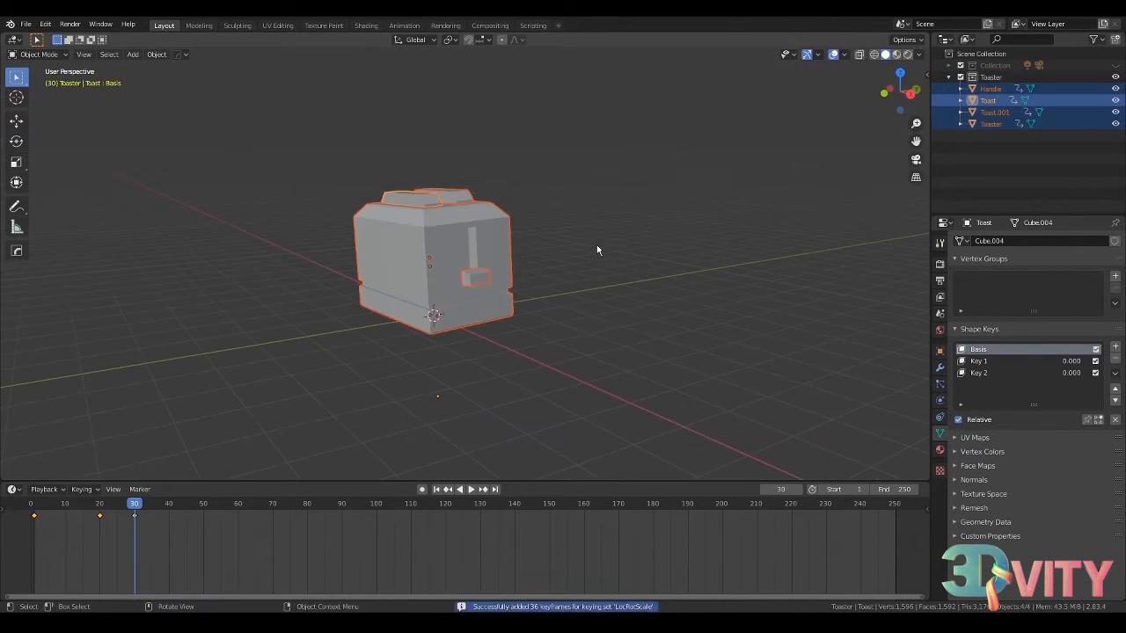
- At frame 32, rotate all parts in the front and side views, keyframe them and check the motion from frame 30
{"action": "left_click_drag", "start_coordinate": [135, 504], "coordinate": [139, 504]}
{"action": "key", "text": "KP_1"}
{"action": "key", "text": "r"}
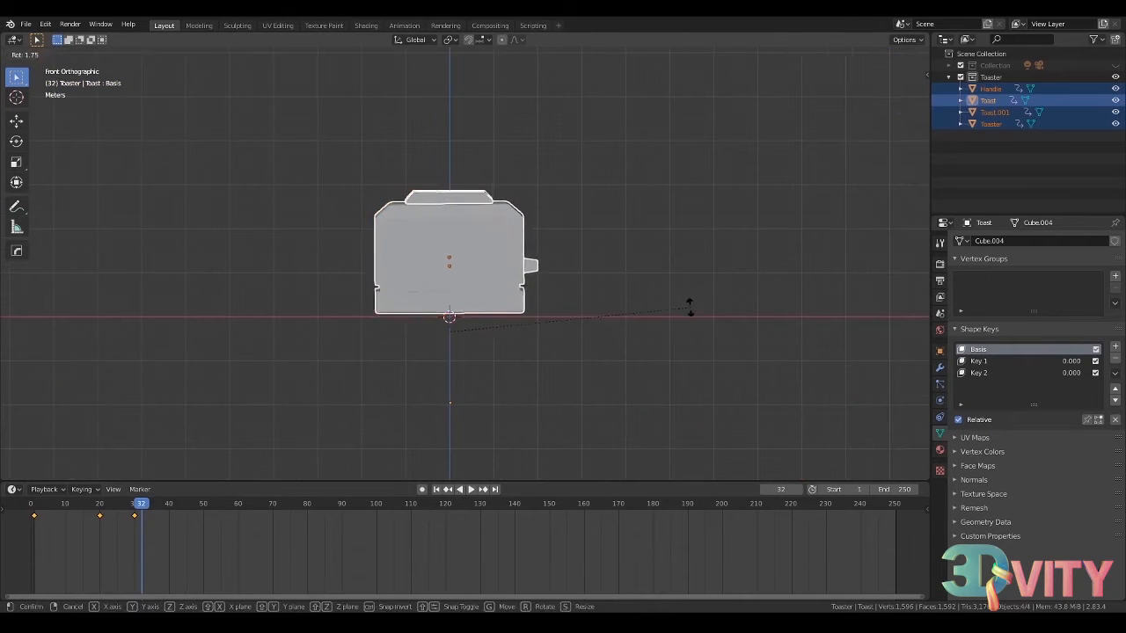
{"action": "left_click", "coordinate": [687, 305]}
{"action": "key", "text": "KP_3"}
{"action": "key", "text": "r"}
{"action": "left_click", "coordinate": [636, 304]}
{"action": "middle_click_drag", "start_coordinate": [636, 304], "coordinate": [527, 277]}
{"action": "left_click", "coordinate": [135, 505]}
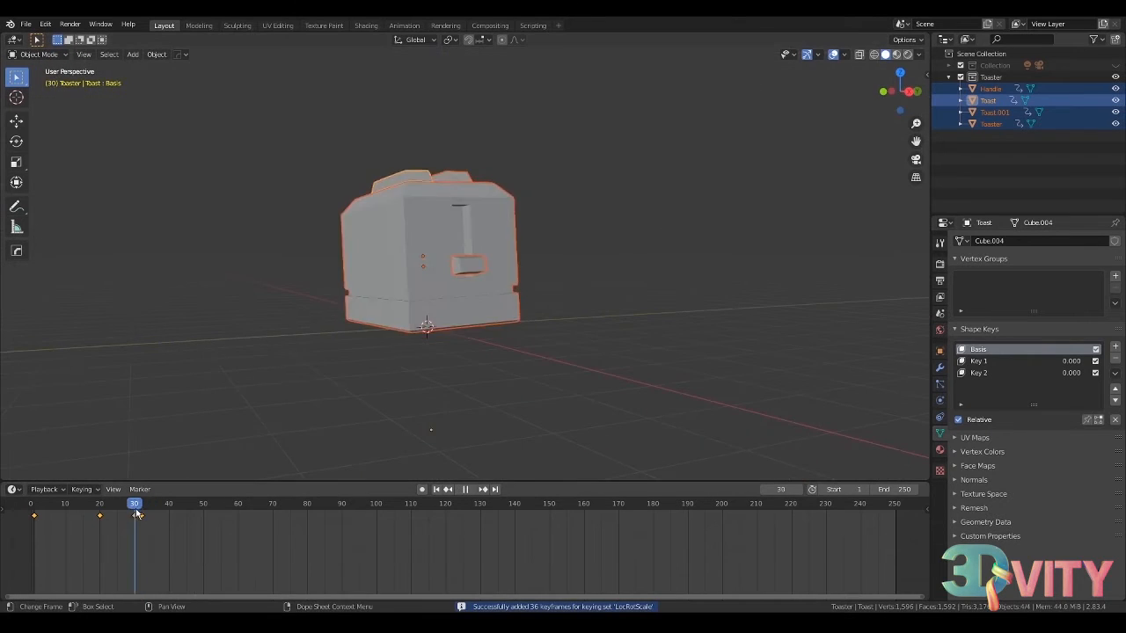
- At frame 34, tilt all parts in the side and back views and keyframe the pose
{"action": "left_click_drag", "start_coordinate": [139, 519], "coordinate": [162, 508]}
{"action": "key", "text": "KP_3"}
{"action": "key", "text": "r"}
{"action": "left_click", "coordinate": [647, 217]}
{"action": "key", "text": "ctrl+KP_1"}
{"action": "key", "text": "r"}
{"action": "left_click", "coordinate": [781, 154]}
{"action": "key", "text": "i"}
- Continue the shake by rotating and keyframing all parts at frames 36 and 38
{"action": "key", "text": "r"}
{"action": "left_click", "coordinate": [690, 281]}
{"action": "left_click", "coordinate": [919, 92]}
{"action": "key", "text": "i"}
{"action": "key", "text": "r"}
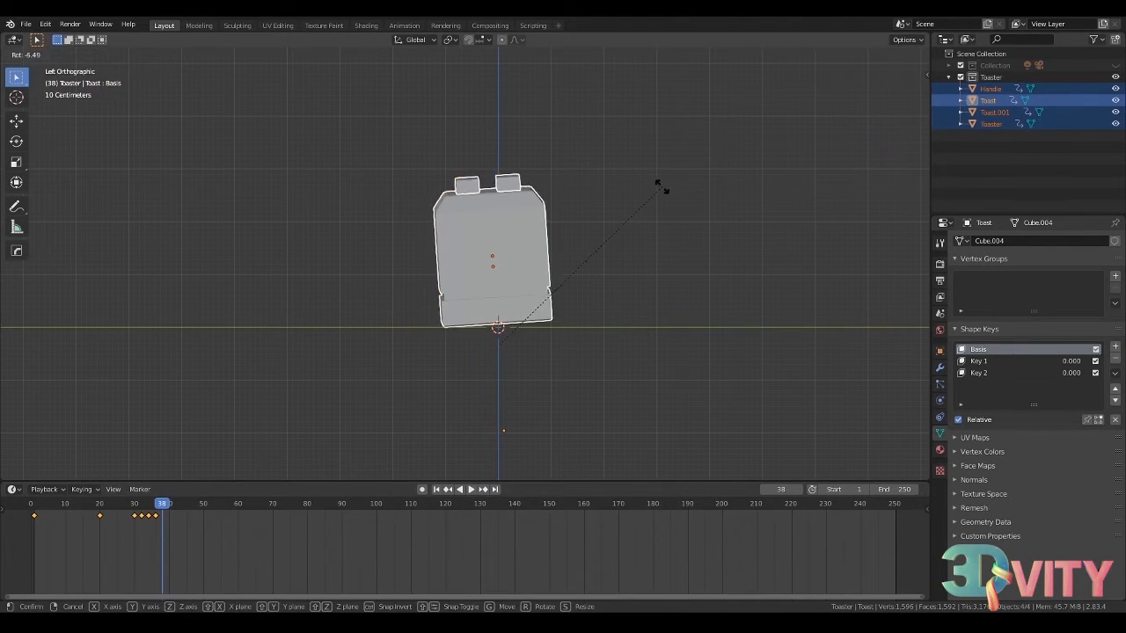
{"action": "left_click", "coordinate": [782, 113]}
{"action": "key", "text": "i"}
- Rotate all parts in the back view and keyframe them at frames 40 and 42
{"action": "key", "text": "Right"}
{"action": "key", "text": "Right"}
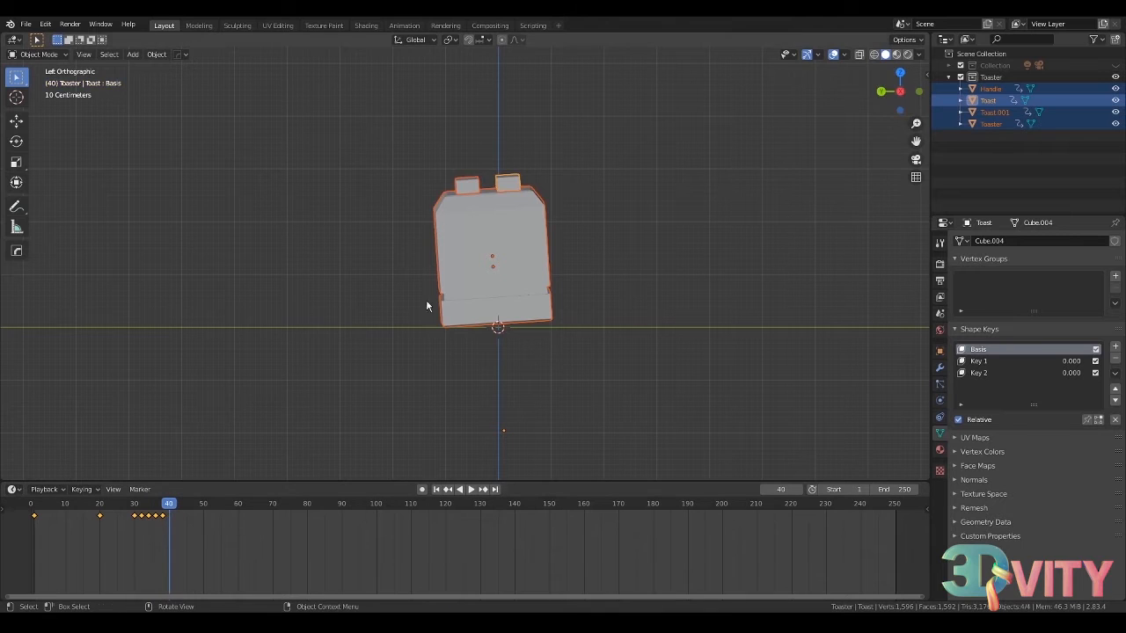
{"action": "left_click", "coordinate": [880, 91]}
{"action": "key", "text": "r"}
{"action": "left_click", "coordinate": [750, 177]}
{"action": "key", "text": "i"}
{"action": "key", "text": "Right"}
{"action": "key", "text": "Right"}
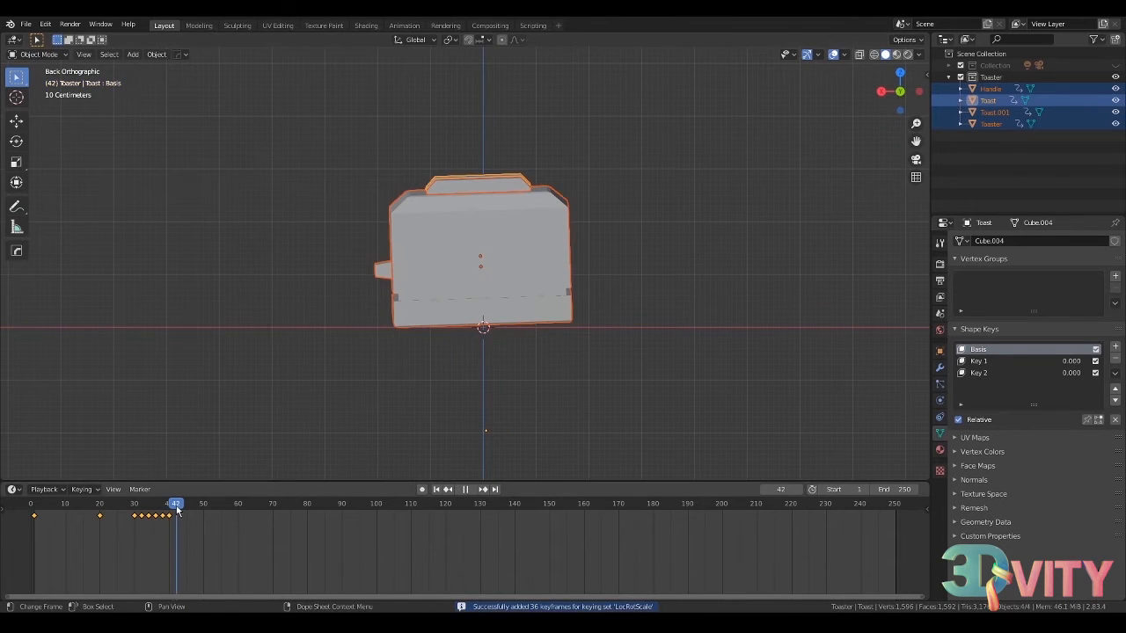
{"action": "key", "text": "r"}
{"action": "left_click", "coordinate": [683, 234]}
{"action": "key", "text": "i"}
- At frame 45, raise all parts off the ground along Z with a stronger tilt and keyframe the pose
{"action": "mouse_move", "coordinate": [176, 507]}
{"action": "left_mouse_down"}
{"action": "mouse_move", "coordinate": [43, 509]}
{"action": "mouse_move", "coordinate": [186, 515]}
{"action": "left_mouse_up"}
{"action": "key", "text": "g"}
{"action": "key", "text": "z"}
{"action": "left_click", "coordinate": [510, 303]}
{"action": "key", "text": "i"}
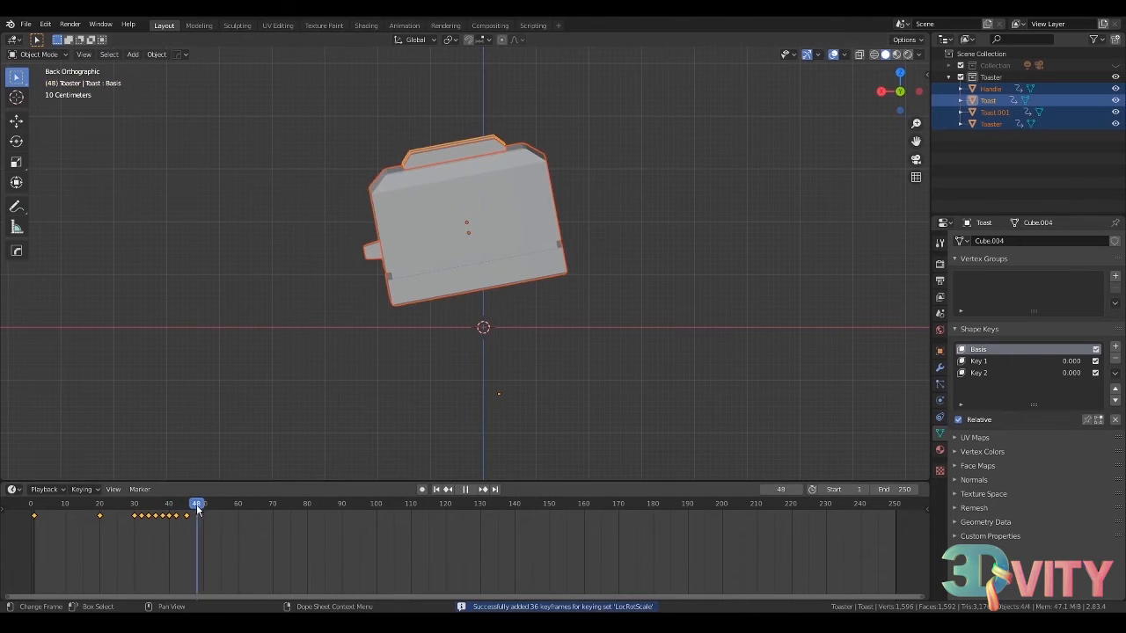
{"action": "key", "text": "Right"}
{"action": "key", "text": "Right"}
{"action": "key", "text": "Right"}
{"action": "key", "text": "g"}
{"action": "left_click", "coordinate": [559, 230]}
{"action": "middle_click_drag", "start_coordinate": [560, 230], "coordinate": [583, 272]}
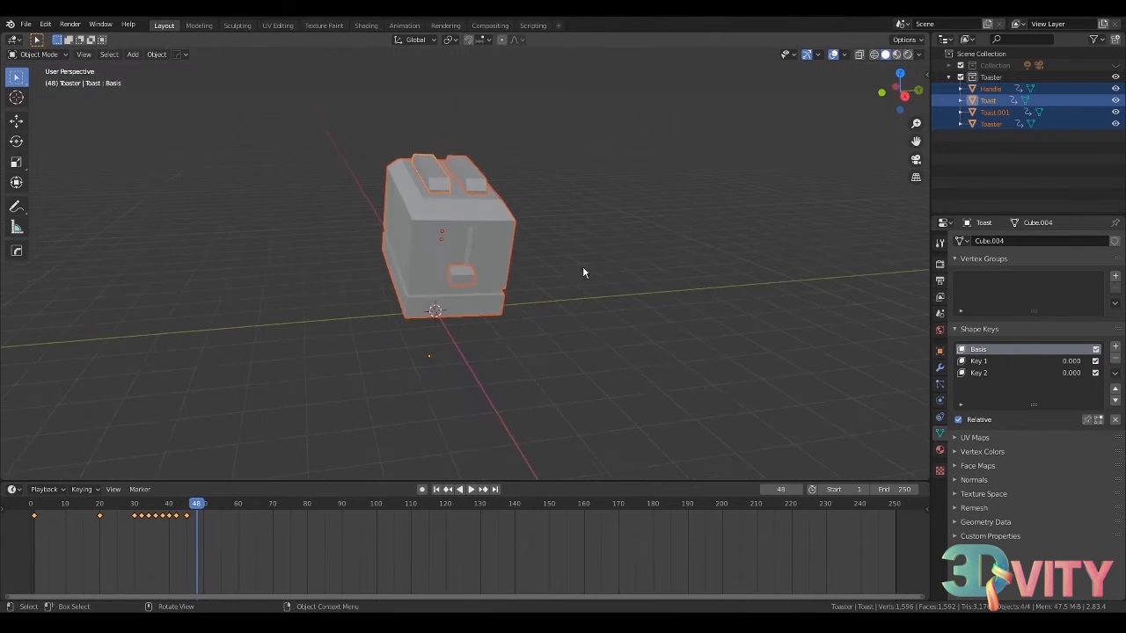
- Keyframe the toaster's Key 1 value at 0 on frame 48 and at 1 on frame 51
{"action": "left_click", "coordinate": [505, 250]}
{"action": "left_click", "coordinate": [1025, 368]}
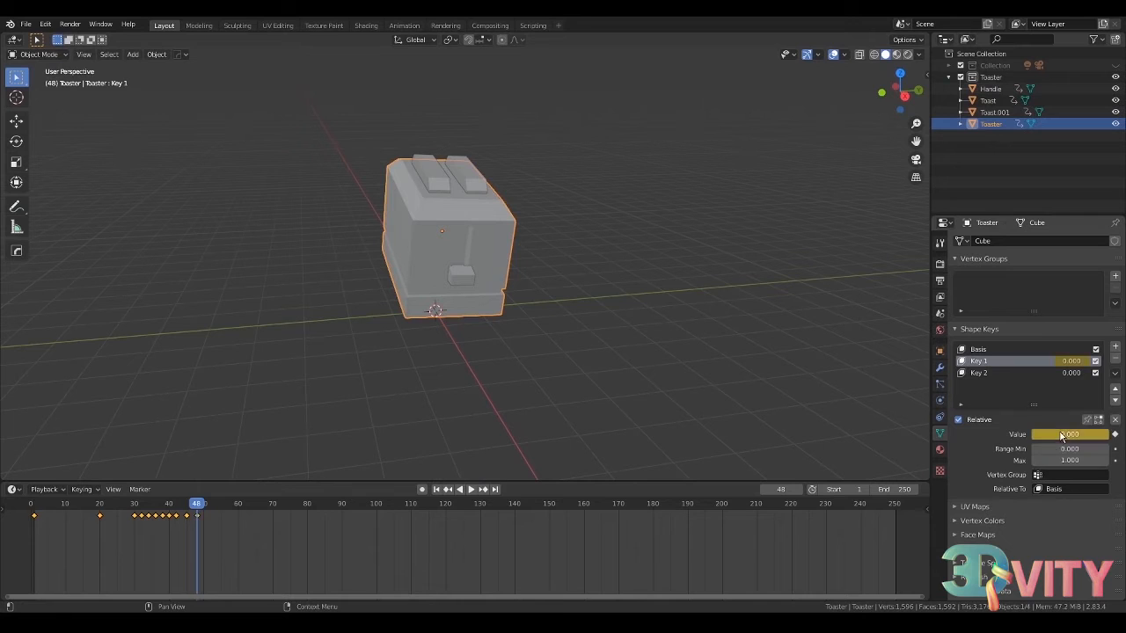
{"action": "key", "text": "space"}
{"action": "key", "text": "space"}
{"action": "left_click_drag", "start_coordinate": [1054, 435], "coordinate": [1105, 434]}
{"action": "key", "text": "i"}
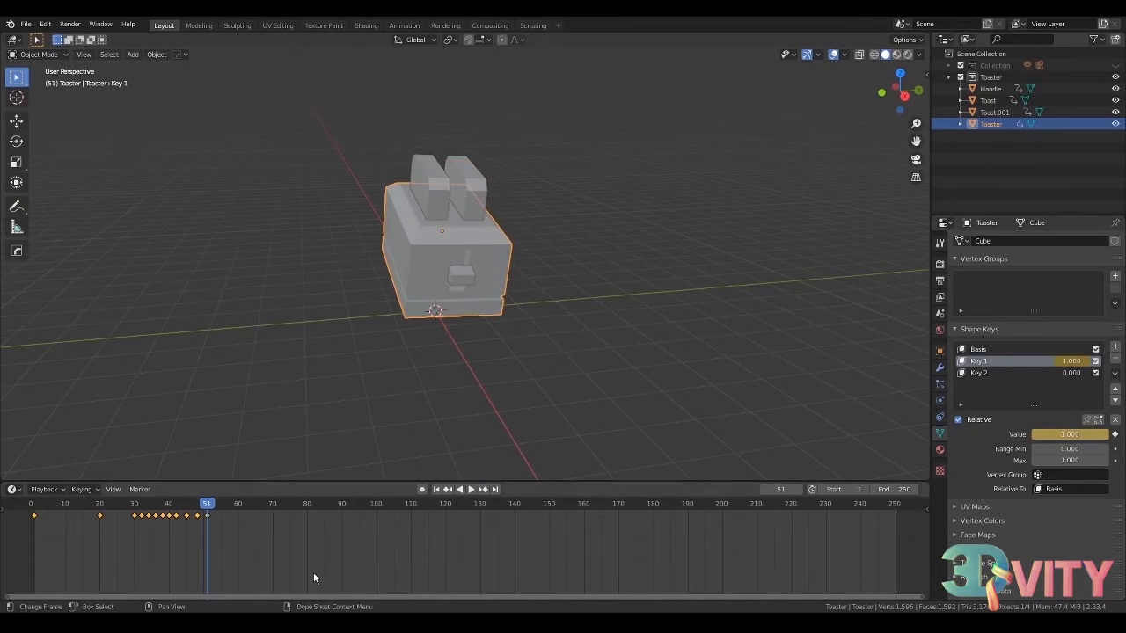
- Keyframe Key 1 of the first toast slice at 0 on frame 48
{"action": "left_click", "coordinate": [439, 198]}
{"action": "left_click", "coordinate": [1003, 362]}
{"action": "left_click", "coordinate": [197, 508]}
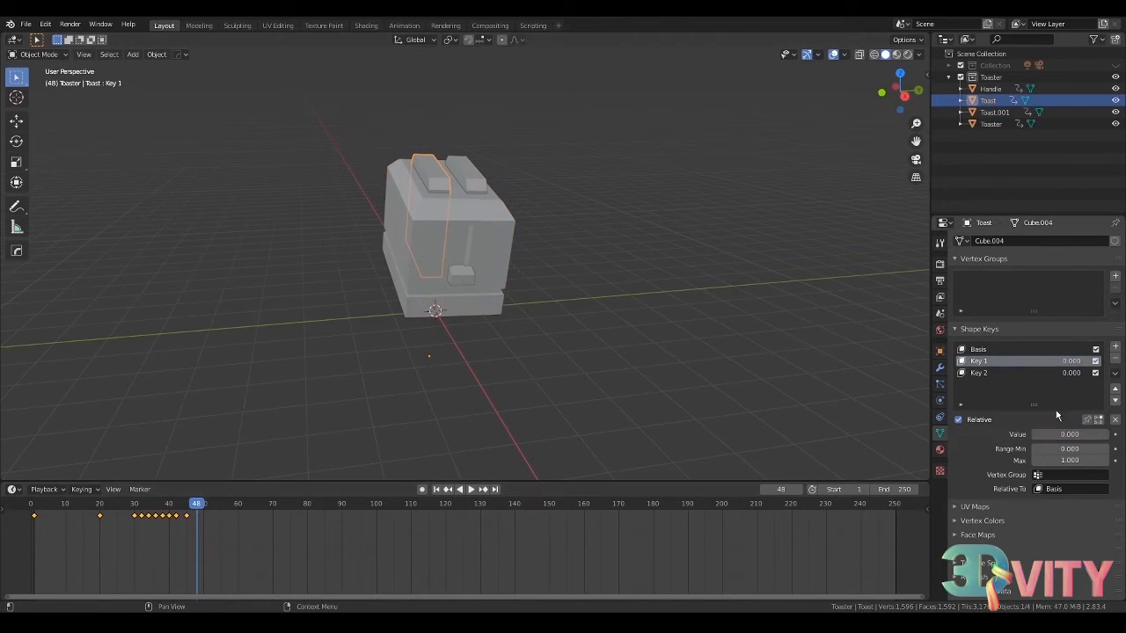
{"action": "key", "text": "Return"}
{"action": "key", "text": "i"}
- Keyframe Key 1 of the first toast slice at 0 on frame 51
{"action": "left_click", "coordinate": [453, 255]}
{"action": "left_click_drag", "start_coordinate": [210, 512], "coordinate": [206, 510]}
{"action": "left_click", "coordinate": [470, 192]}
{"action": "left_click", "coordinate": [435, 195]}
{"action": "key", "text": "Right"}
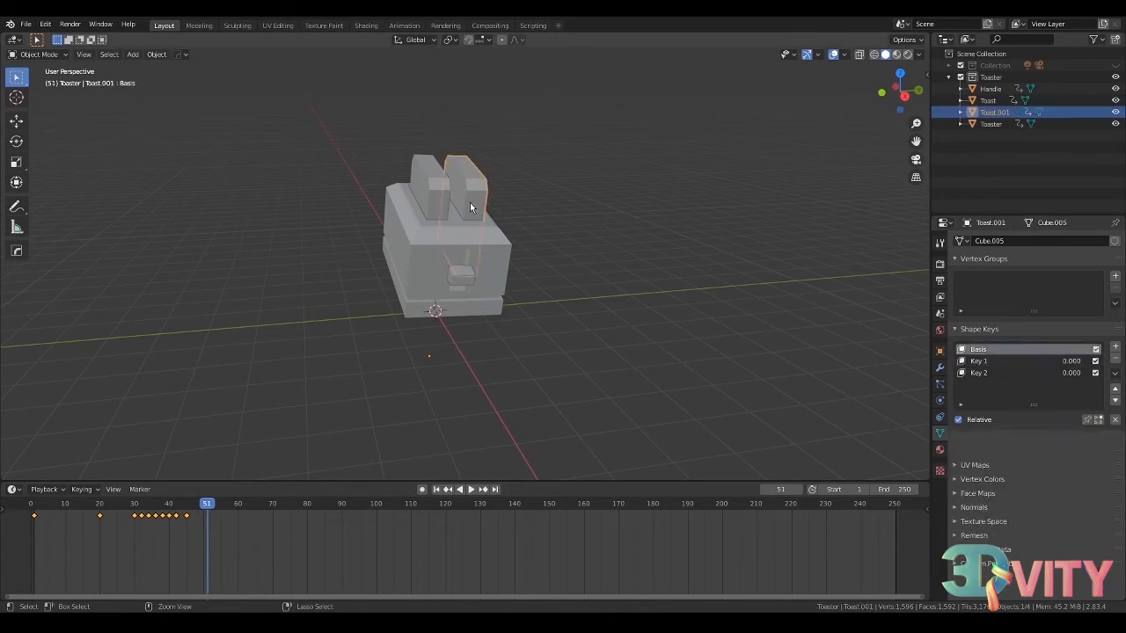
{"action": "left_click", "coordinate": [431, 235]}
{"action": "left_click", "coordinate": [403, 257]}
{"action": "left_click_drag", "start_coordinate": [211, 504], "coordinate": [208, 504]}
{"action": "left_click", "coordinate": [431, 187]}
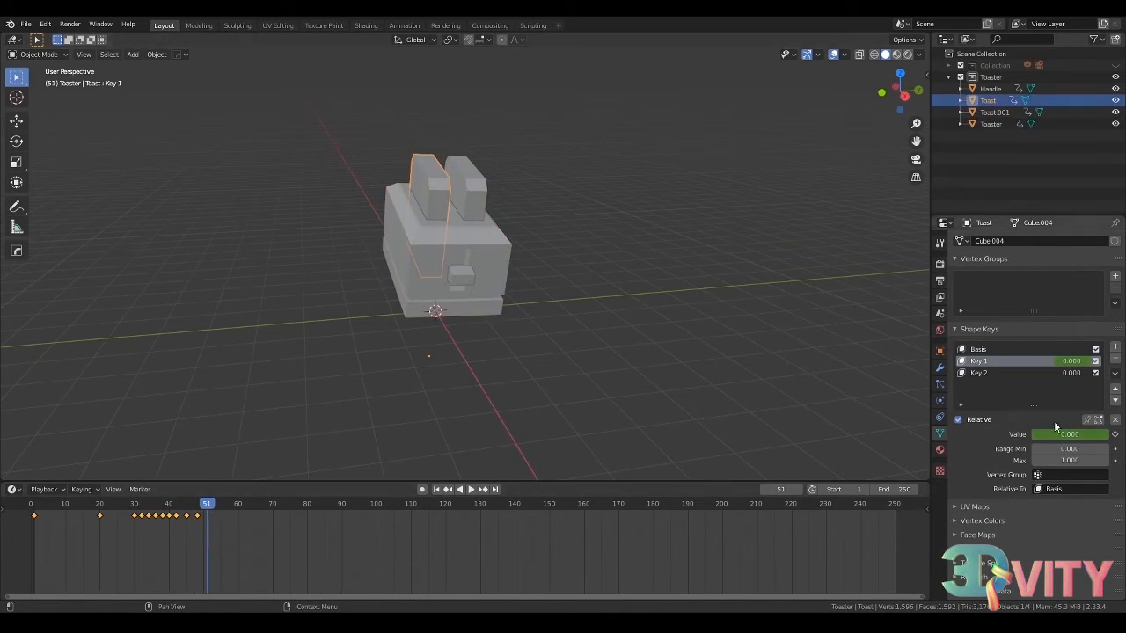
{"action": "key", "text": "i"}
{"action": "left_click", "coordinate": [472, 187]}
{"action": "left_click", "coordinate": [1027, 361]}
{"action": "key", "text": "i"}
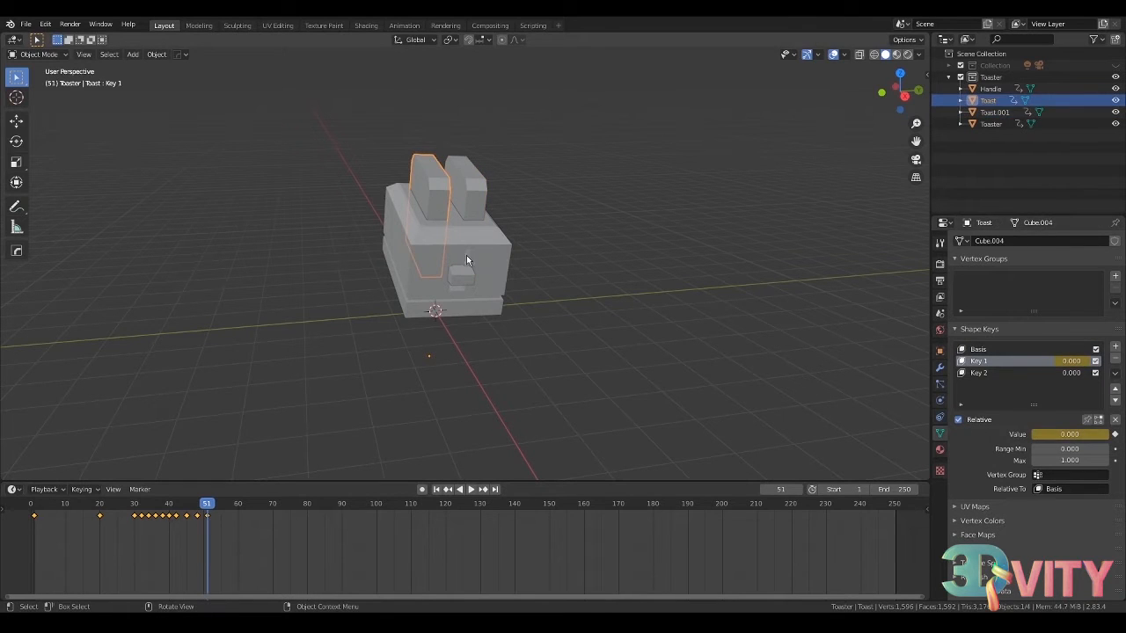
- On frame 51, set Key 1 of both toast slices to 1 and keyframe the value
{"action": "left_click_drag", "start_coordinate": [208, 519], "coordinate": [207, 523]}
{"action": "left_click", "coordinate": [433, 186]}
{"action": "left_click", "coordinate": [197, 504]}
{"action": "left_click", "coordinate": [440, 181]}
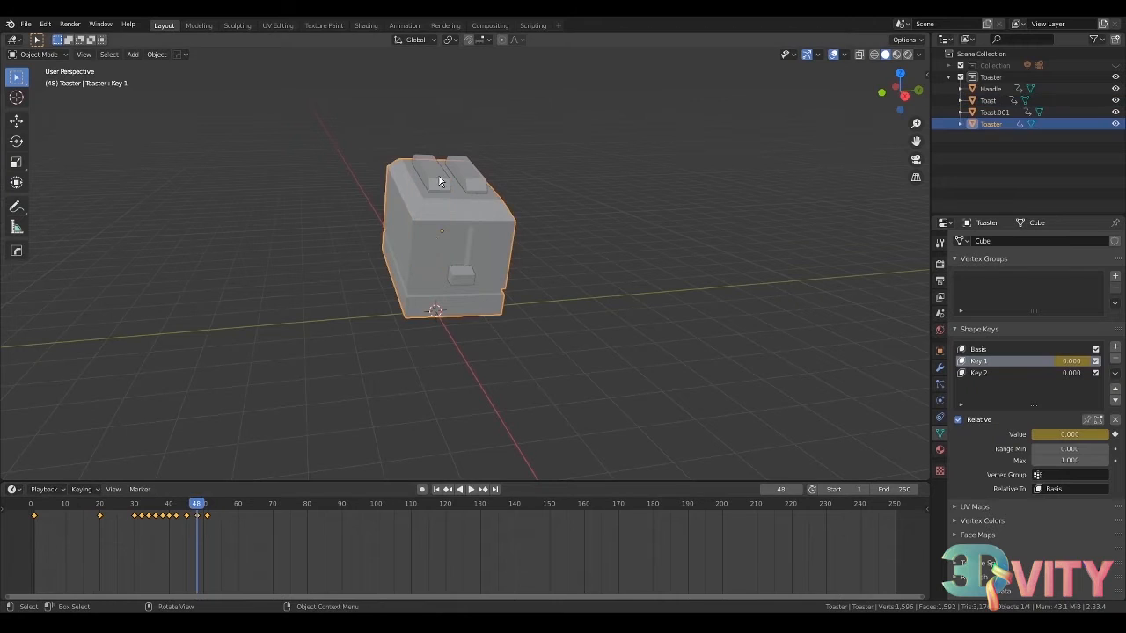
{"action": "left_click", "coordinate": [440, 181]}
{"action": "left_click", "coordinate": [476, 186]}
{"action": "left_click", "coordinate": [208, 504]}
{"action": "left_click", "coordinate": [433, 188]}
{"action": "left_click_drag", "start_coordinate": [1060, 435], "coordinate": [1104, 434]}
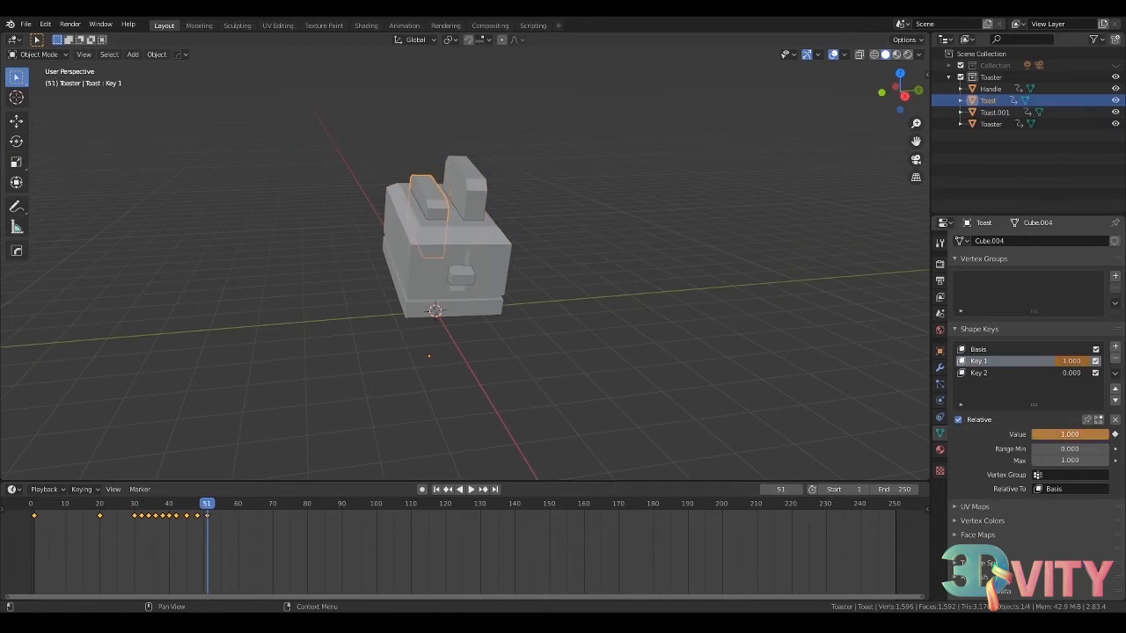
{"action": "left_click", "coordinate": [474, 188]}
- Keyframe the toaster's Key 2 at 0 on frame 51 and at 1 on frame 54
{"action": "mouse_move", "coordinate": [206, 505]}
{"action": "left_mouse_down"}
{"action": "mouse_move", "coordinate": [179, 506]}
{"action": "mouse_move", "coordinate": [218, 519]}
{"action": "left_mouse_up"}
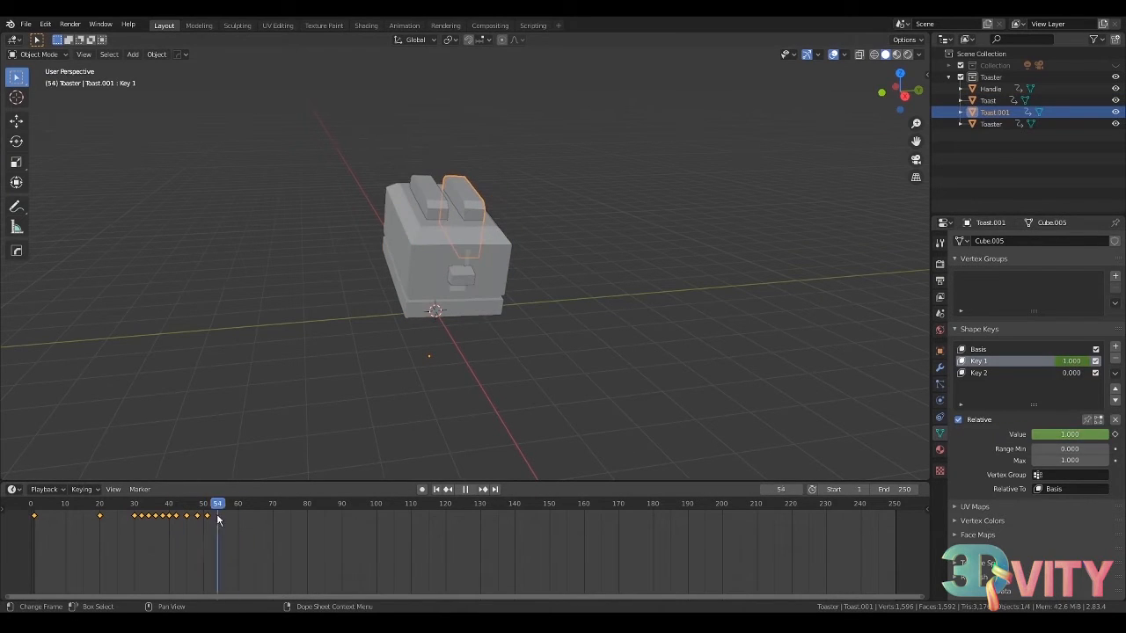
{"action": "left_click", "coordinate": [477, 253]}
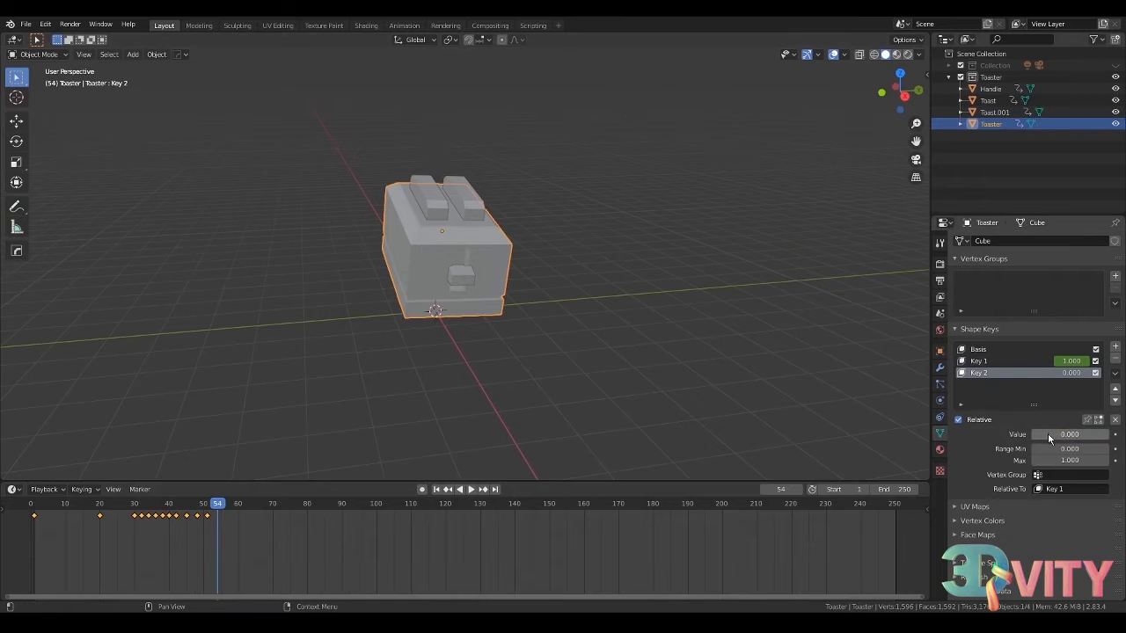
{"action": "left_click", "coordinate": [173, 509]}
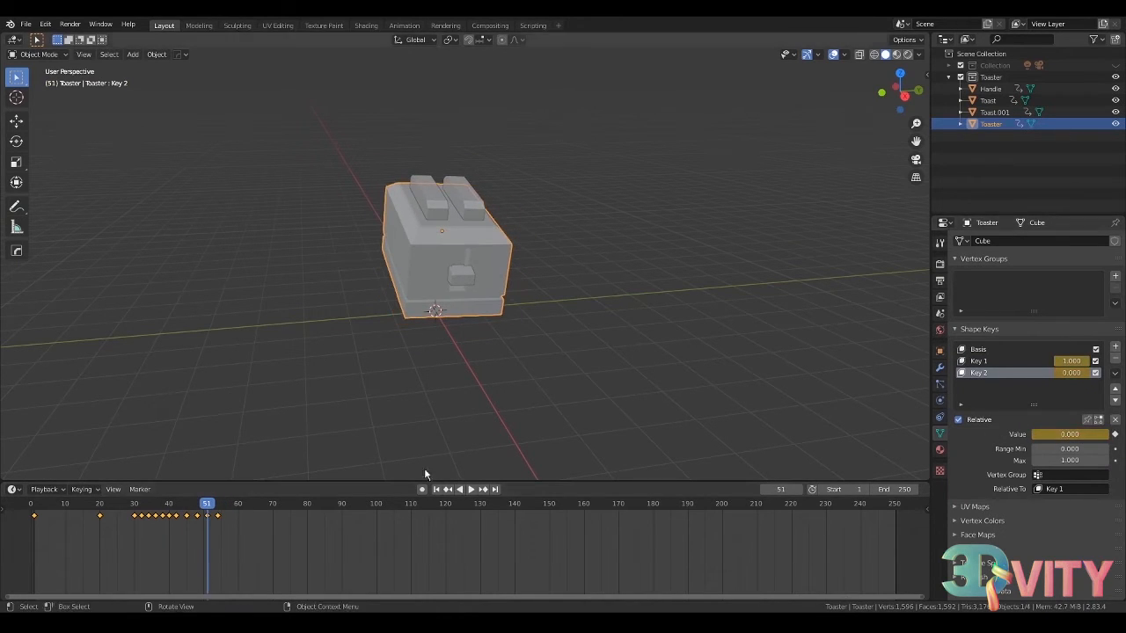
{"action": "left_click", "coordinate": [219, 512]}
{"action": "left_click_drag", "start_coordinate": [219, 512], "coordinate": [218, 520]}
- Keyframe Key 2 of both toast slices at 0 on frame 51
{"action": "left_click", "coordinate": [428, 200]}
{"action": "left_click", "coordinate": [987, 373]}
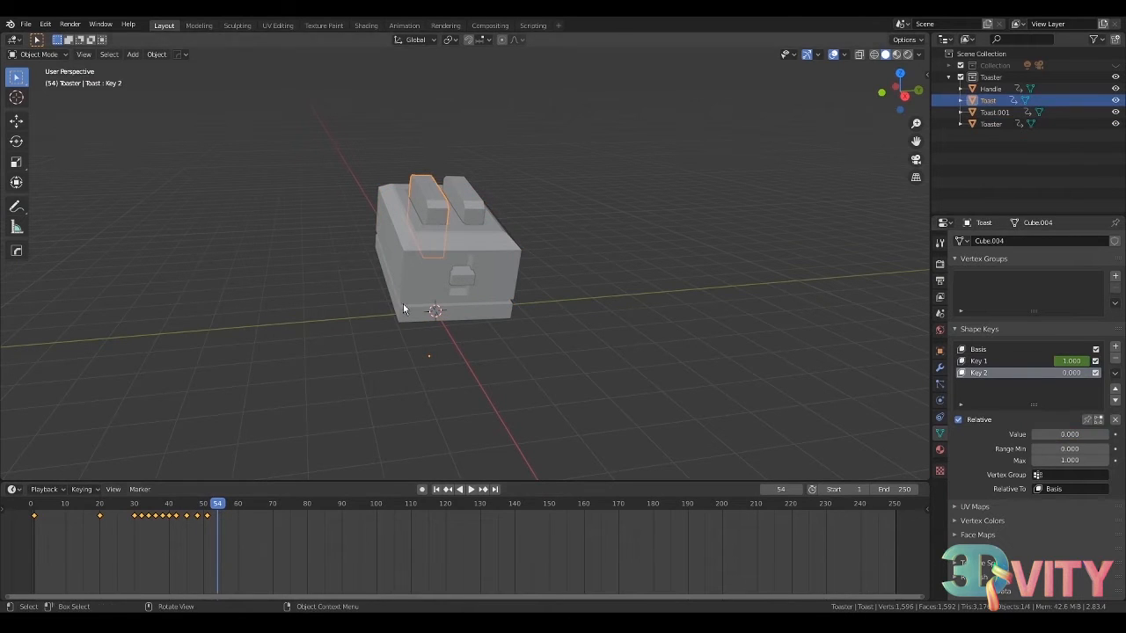
{"action": "left_click", "coordinate": [208, 510]}
{"action": "left_click", "coordinate": [411, 253]}
{"action": "left_click", "coordinate": [412, 252]}
{"action": "left_click", "coordinate": [462, 200]}
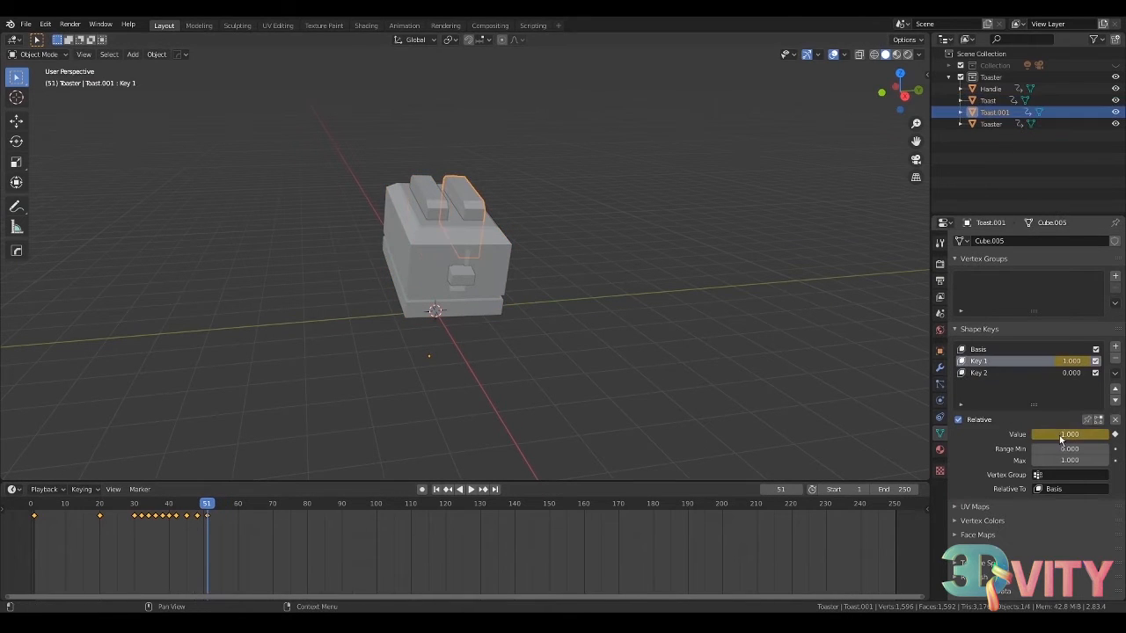
{"action": "key", "text": "i"}
{"action": "left_click", "coordinate": [429, 200]}
{"action": "left_click", "coordinate": [411, 253]}
- Set Key 2 of both toast slices to 1 on frame 54 and keyframe it
{"action": "left_click", "coordinate": [218, 511]}
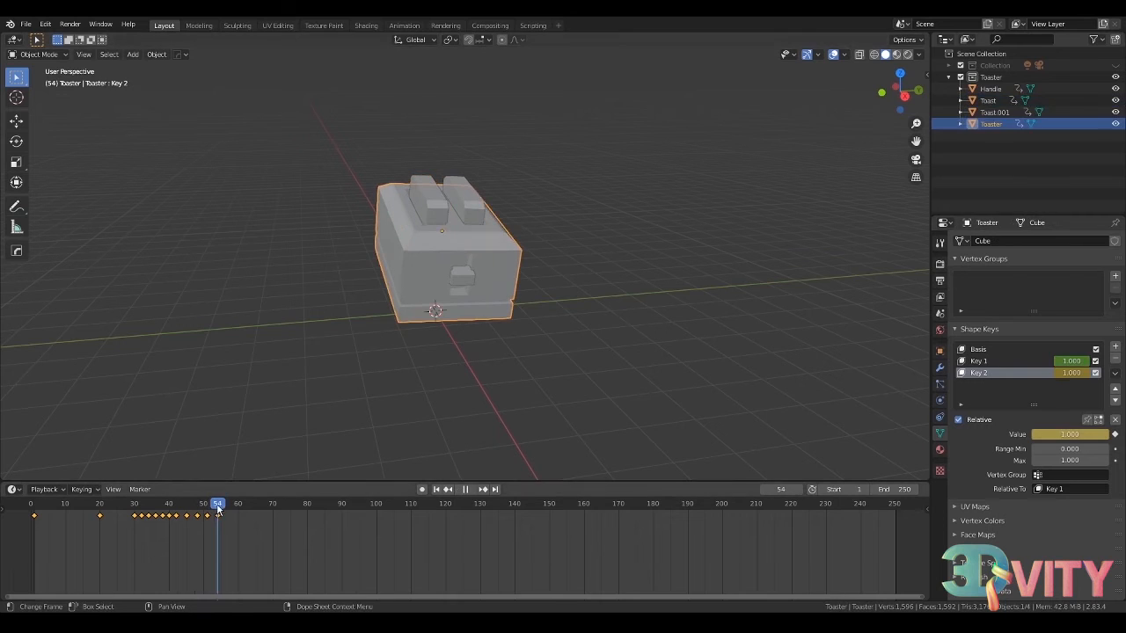
{"action": "left_click_drag", "start_coordinate": [222, 512], "coordinate": [218, 512]}
{"action": "left_click", "coordinate": [428, 200]}
{"action": "key", "text": "i"}
{"action": "left_click_drag", "start_coordinate": [1047, 434], "coordinate": [1107, 435]}
{"action": "left_click", "coordinate": [454, 200]}
{"action": "key", "text": "i"}
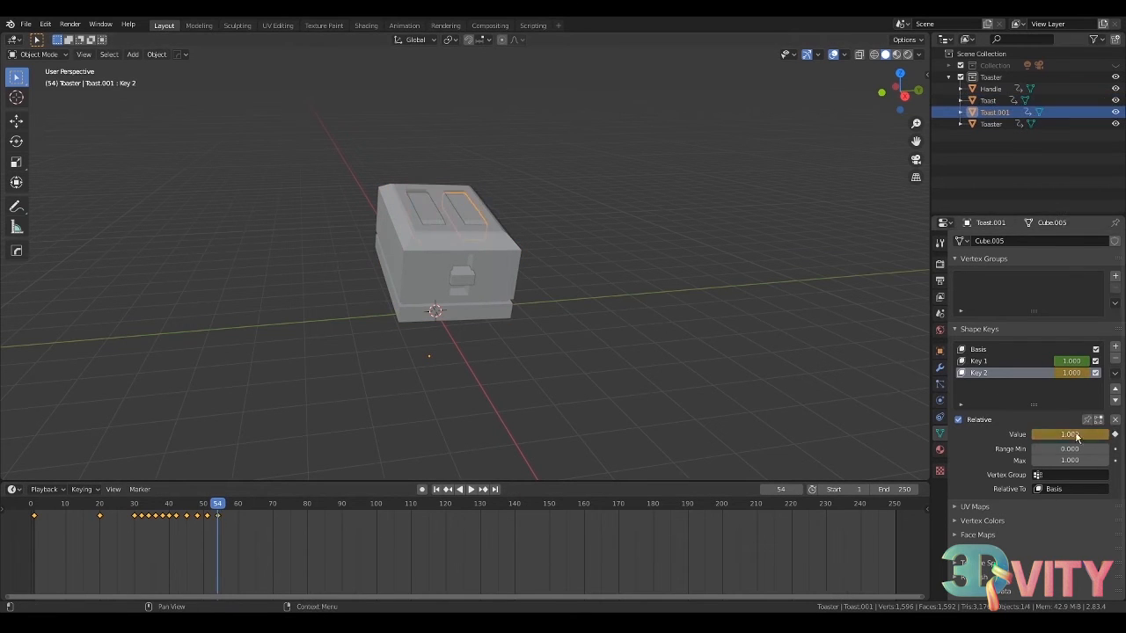
- Play back the animation from its start to check the shaking, jump and squash
{"action": "left_click_drag", "start_coordinate": [37, 511], "coordinate": [37, 526]}
{"action": "key", "text": "space"}
{"action": "left_click_drag", "start_coordinate": [280, 513], "coordinate": [35, 511]}
{"action": "key", "text": "space"}
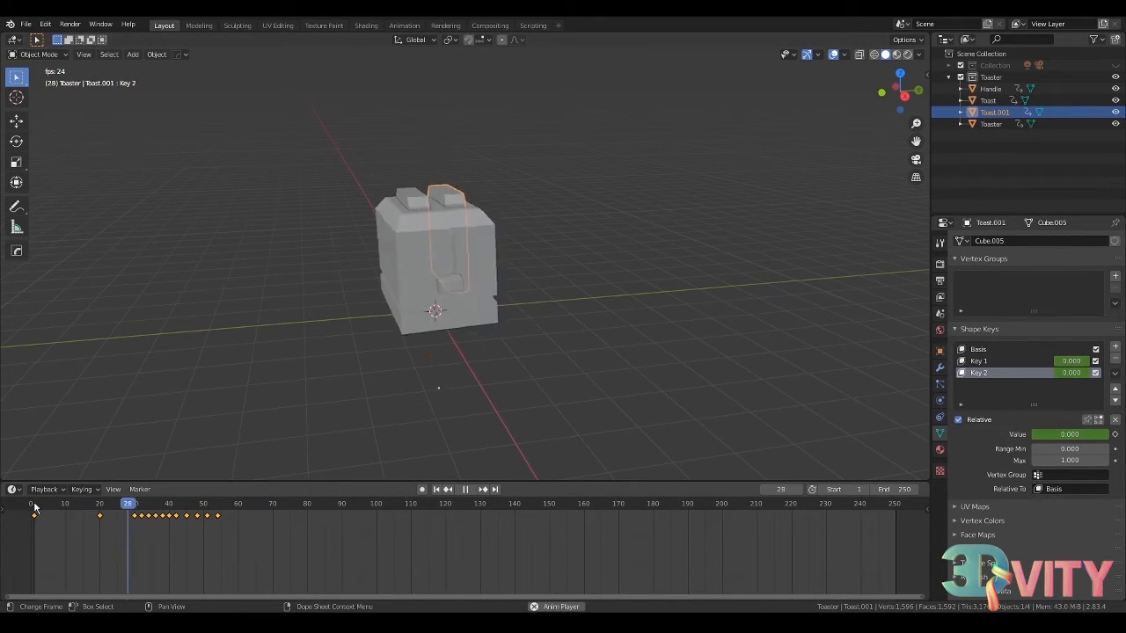
{"action": "key", "text": "space"}
- Select all parts and shift the closing jump and squash keyframes one frame earlier
{"action": "key", "text": "a"}
{"action": "left_click_drag", "start_coordinate": [181, 508], "coordinate": [236, 528]}
{"action": "key", "text": "g"}
{"action": "left_click", "coordinate": [230, 521]}
{"action": "left_click", "coordinate": [41, 508]}
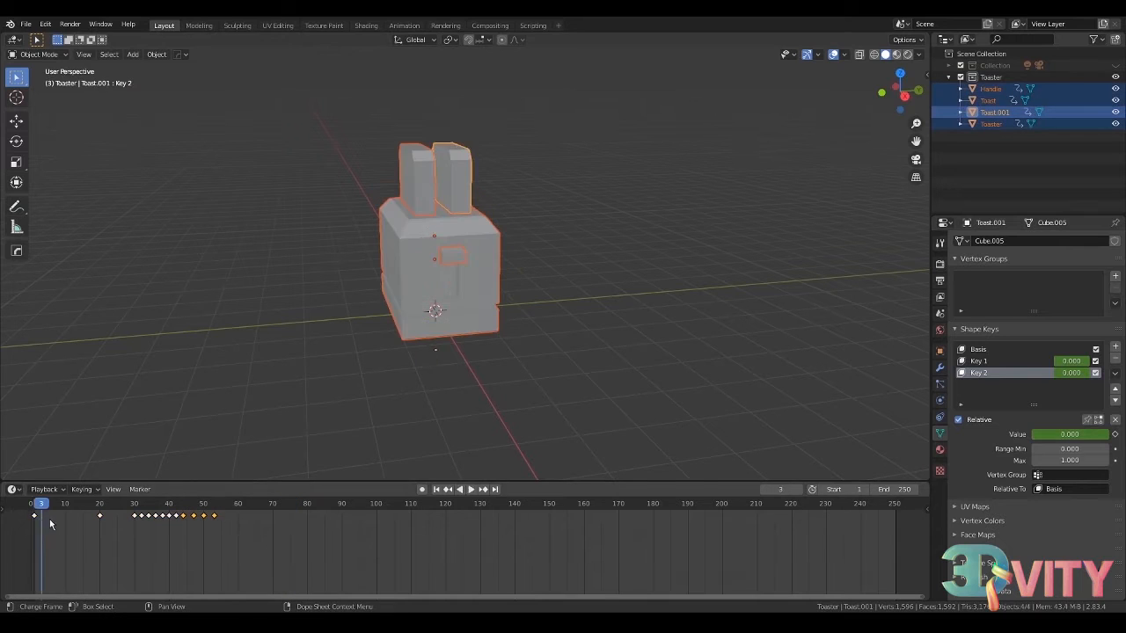
- Shift all keyframes from frame 20 onward 10 frames earlier and tighten the final ones to end at frame 42
{"action": "left_click_drag", "start_coordinate": [72, 517], "coordinate": [70, 512]}
{"action": "key", "text": "g"}
{"action": "left_click", "coordinate": [37, 517]}
{"action": "left_click", "coordinate": [28, 510]}
{"action": "key", "text": "space"}
{"action": "key", "text": "space"}
{"action": "left_click_drag", "start_coordinate": [264, 510], "coordinate": [192, 526]}
{"action": "left_click", "coordinate": [176, 520]}
- Move the closing keyframes later so they run from frame 46 to frame 56
{"action": "key", "text": "space"}
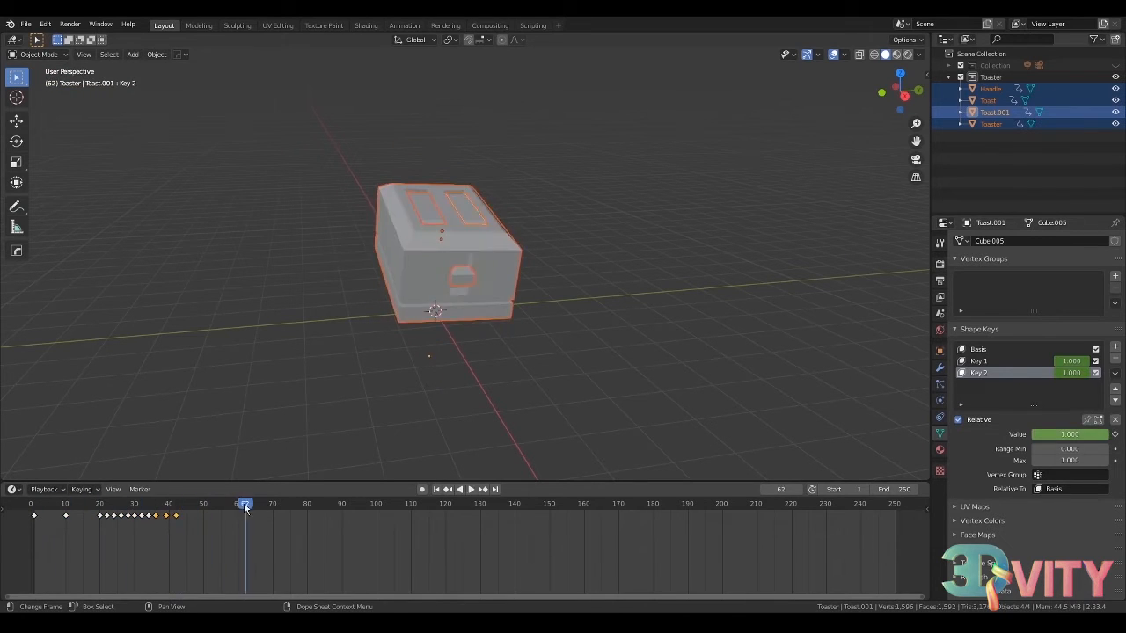
{"action": "key", "text": "space"}
{"action": "mouse_move", "coordinate": [135, 511]}
{"action": "left_mouse_down"}
{"action": "mouse_move", "coordinate": [157, 514]}
{"action": "mouse_move", "coordinate": [112, 510]}
{"action": "mouse_move", "coordinate": [150, 521]}
{"action": "left_mouse_up"}
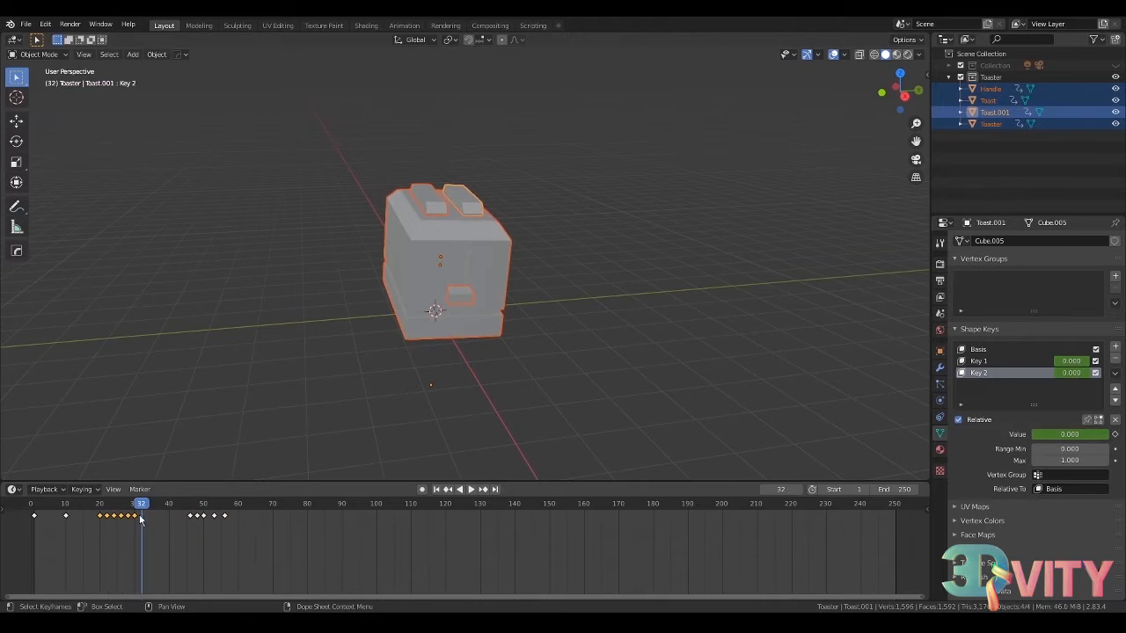
- Try duplicating the shaking keyframes of frames 20 to 30 onto frames 30 to 40, and undo it
{"action": "mouse_move", "coordinate": [137, 513]}
{"action": "left_mouse_down"}
{"action": "mouse_move", "coordinate": [134, 523]}
{"action": "mouse_move", "coordinate": [242, 527]}
{"action": "mouse_move", "coordinate": [137, 543]}
{"action": "mouse_move", "coordinate": [174, 539]}
{"action": "mouse_move", "coordinate": [125, 518]}
{"action": "mouse_move", "coordinate": [136, 524]}
{"action": "mouse_move", "coordinate": [132, 512]}
{"action": "left_mouse_up"}
{"action": "left_click", "coordinate": [448, 131]}
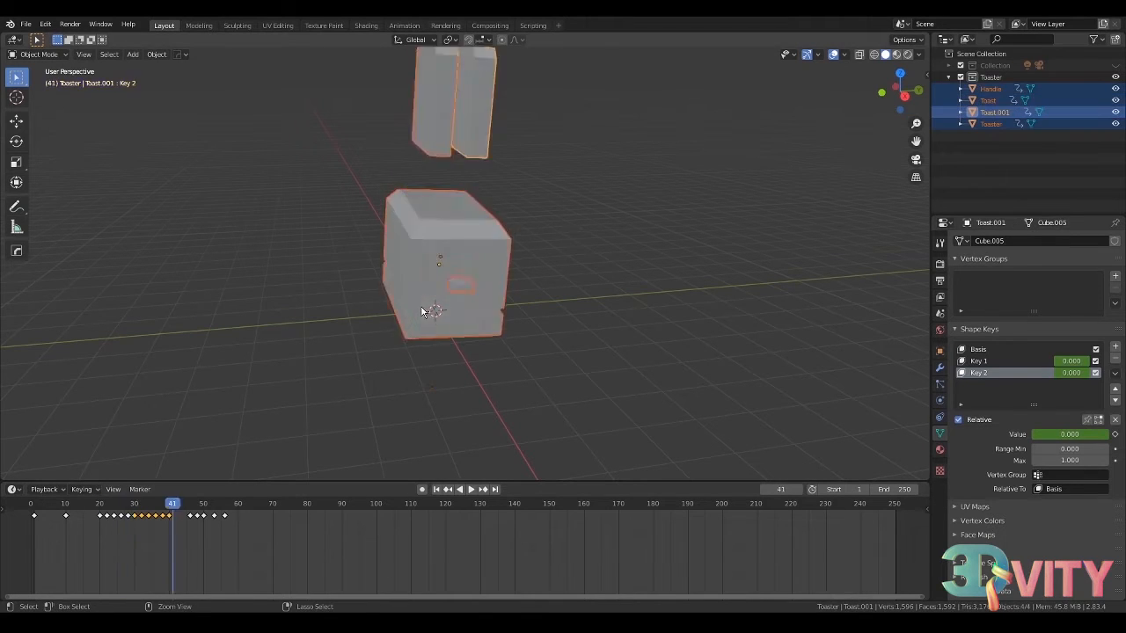
{"action": "key", "text": "ctrl+z"}
{"action": "key", "text": "ctrl+z"}
- At frame 31, rotate all parts slightly in the right view and keyframe the pose
{"action": "left_click", "coordinate": [138, 525]}
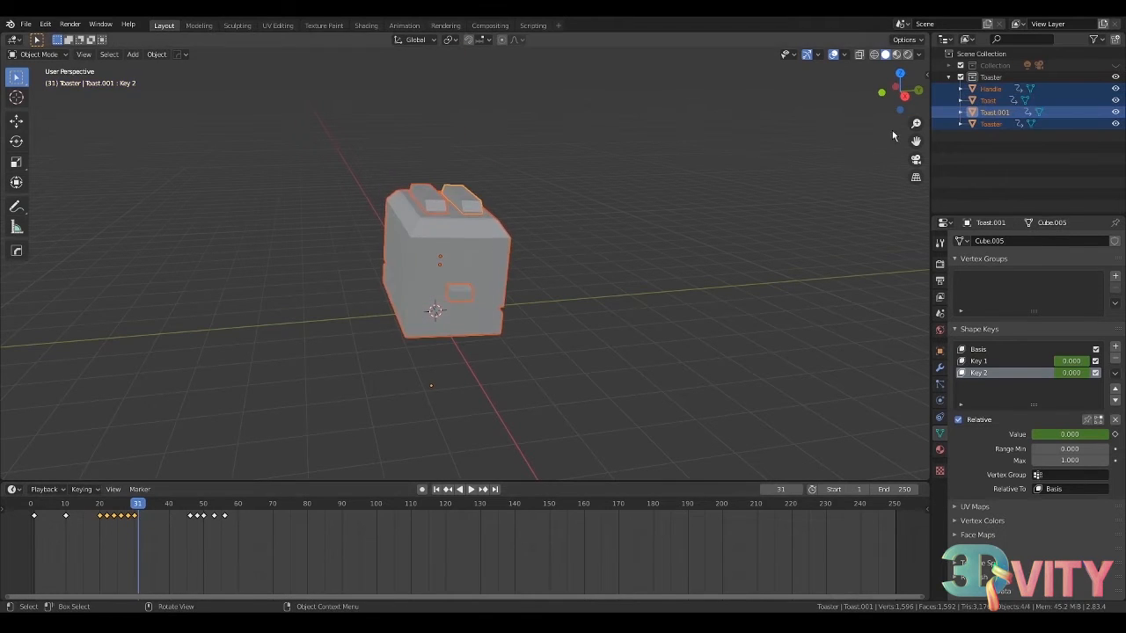
{"action": "left_click", "coordinate": [905, 96]}
{"action": "key", "text": "r"}
{"action": "left_click", "coordinate": [596, 227]}
{"action": "key", "text": "i"}
{"action": "left_click", "coordinate": [590, 231]}
- At frame 32, rotate all parts in the front view and keyframe the pose
{"action": "left_click", "coordinate": [881, 92]}
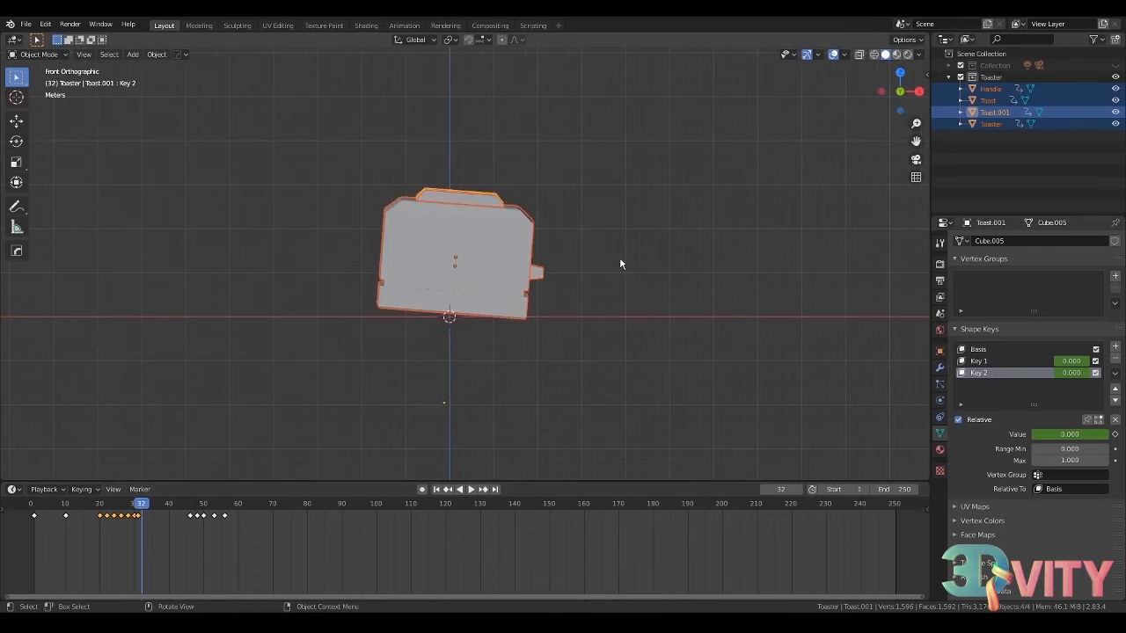
{"action": "key", "text": "r"}
{"action": "left_click", "coordinate": [602, 231]}
{"action": "key", "text": "i"}
{"action": "left_click", "coordinate": [600, 232]}
- At frame 34, rotate all parts slightly in the left view and keyframe the pose
{"action": "left_click", "coordinate": [149, 505]}
{"action": "left_click", "coordinate": [882, 91]}
{"action": "key", "text": "r"}
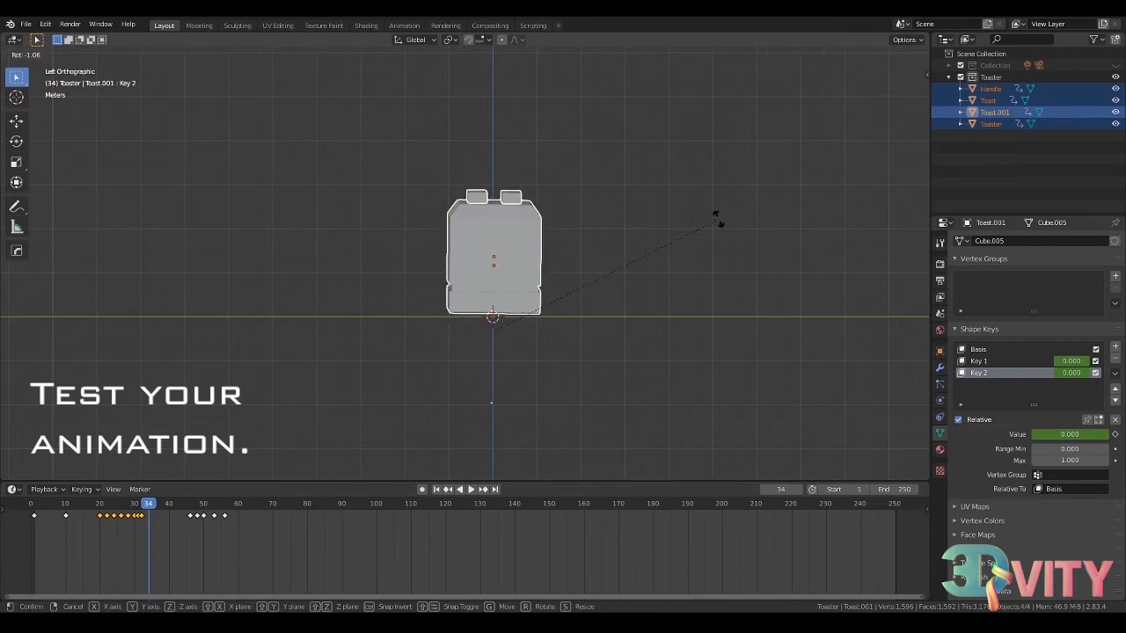
{"action": "left_click", "coordinate": [664, 209]}
{"action": "key", "text": "i"}
{"action": "left_click", "coordinate": [664, 211]}
- At frame 36, rotate all parts slightly in the back view and keyframe the pose
{"action": "left_click_drag", "start_coordinate": [150, 505], "coordinate": [156, 505]}
{"action": "left_click", "coordinate": [881, 92]}
{"action": "key", "text": "r"}
{"action": "left_click", "coordinate": [373, 395]}
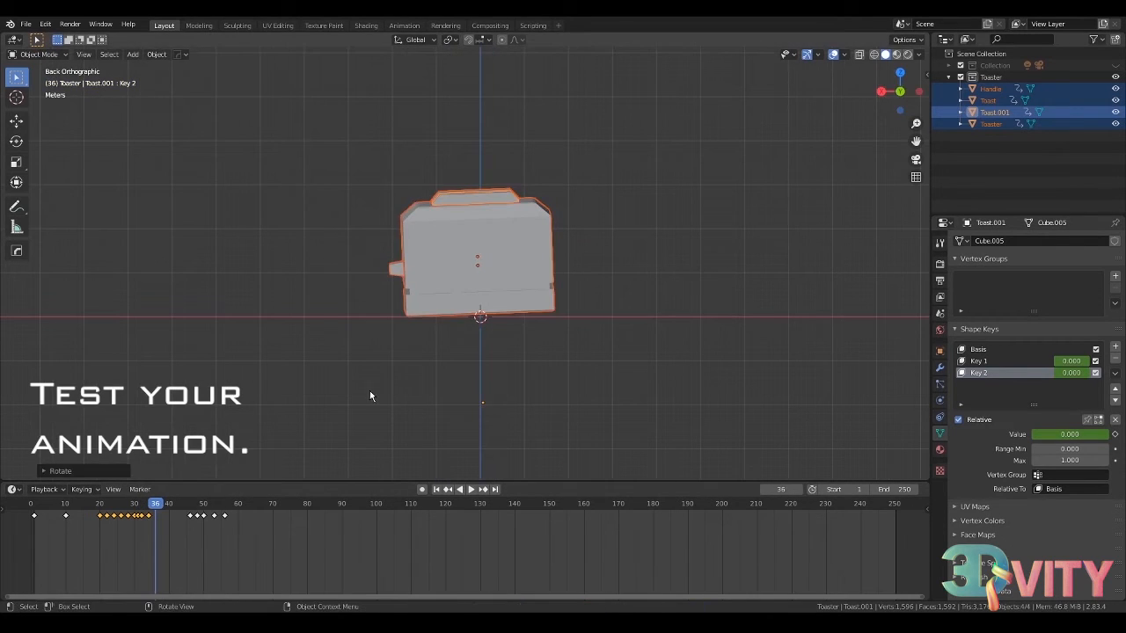
{"action": "key", "text": "i"}
- At frame 38, rotate all parts in the right view and keyframe the pose
{"action": "left_click", "coordinate": [162, 505]}
{"action": "left_click", "coordinate": [881, 91]}
{"action": "key", "text": "i"}
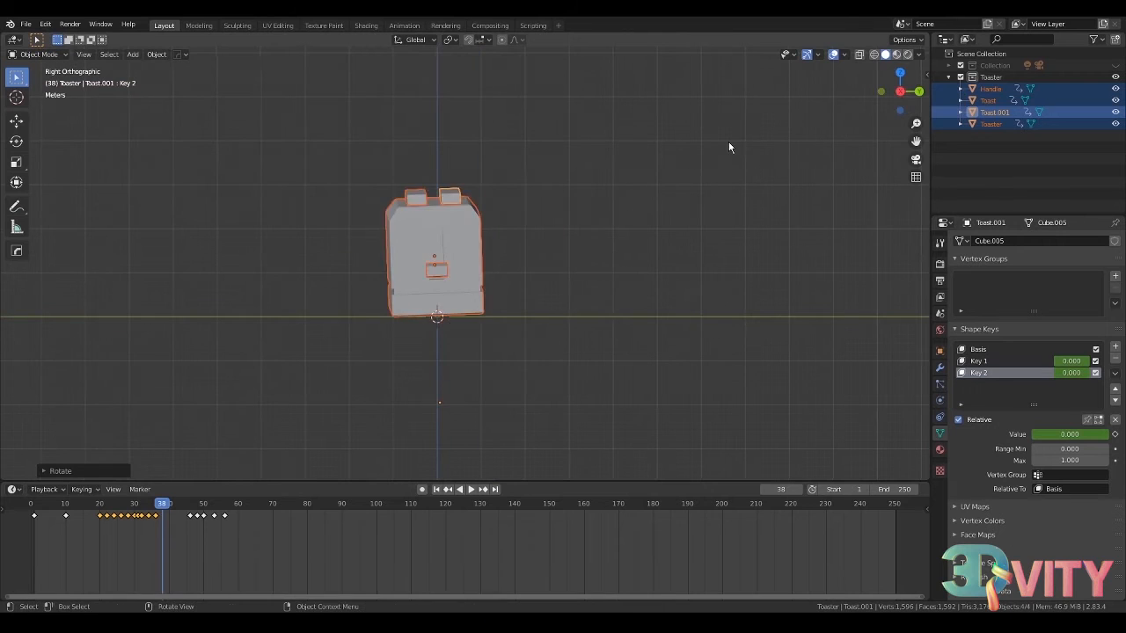
- Play back the extended shaking from frame 20
{"action": "left_click", "coordinate": [99, 505]}
{"action": "key", "text": "space"}
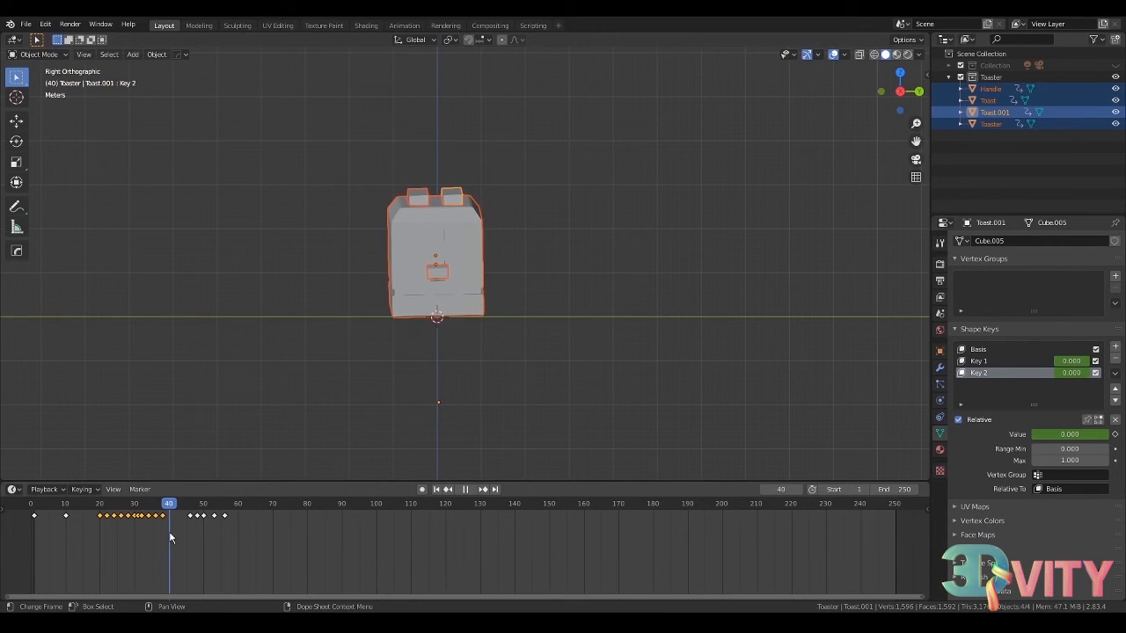
{"action": "key", "text": "space"}
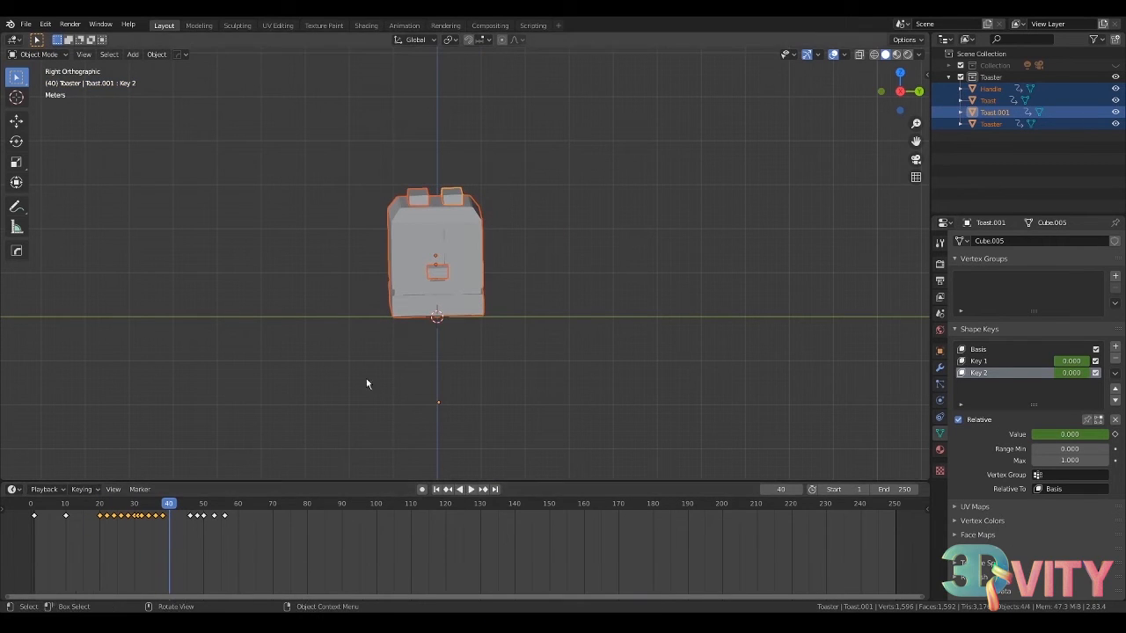
- At frame 40, rotate all parts in the front view and keyframe the pose
{"action": "left_click", "coordinate": [881, 91]}
{"action": "key", "text": "r"}
{"action": "left_click", "coordinate": [883, 91]}
- At frame 42, rotate all parts in the left and back views and keyframe the pose
{"action": "left_click", "coordinate": [176, 505]}
{"action": "key", "text": "r"}
{"action": "left_click", "coordinate": [546, 349]}
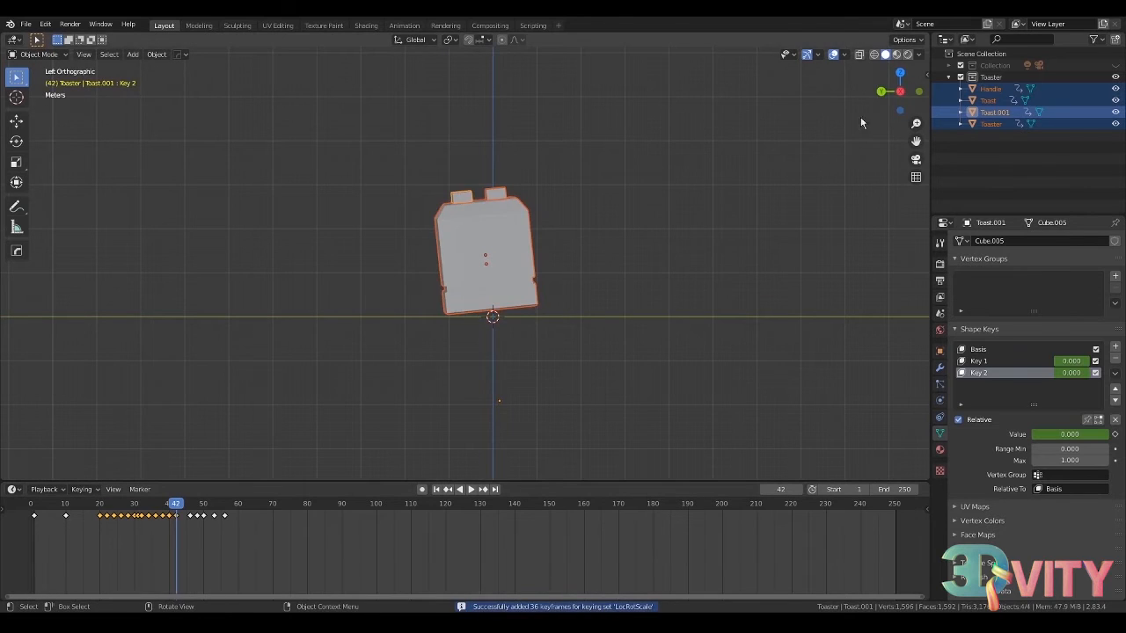
{"action": "left_click", "coordinate": [882, 91]}
{"action": "key", "text": "r"}
{"action": "left_click", "coordinate": [623, 286]}
{"action": "key", "text": "i"}
- Play back the shaking and compress the closing keyframes to run from frame 44 to frame 50
{"action": "key", "text": "space"}
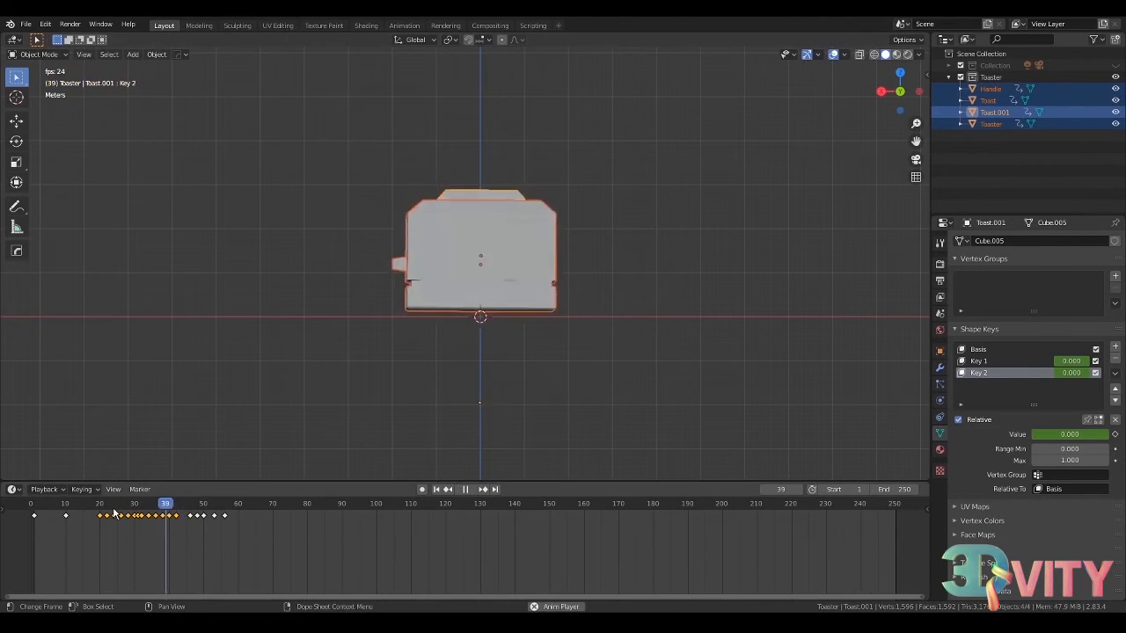
{"action": "left_click", "coordinate": [103, 505]}
{"action": "key", "text": "space"}
{"action": "key", "text": "space"}
{"action": "middle_click_drag", "start_coordinate": [236, 382], "coordinate": [298, 398]}
{"action": "left_click", "coordinate": [208, 517]}
- Play back and scrub the jump and squash section to check its timing
{"action": "left_click", "coordinate": [146, 508]}
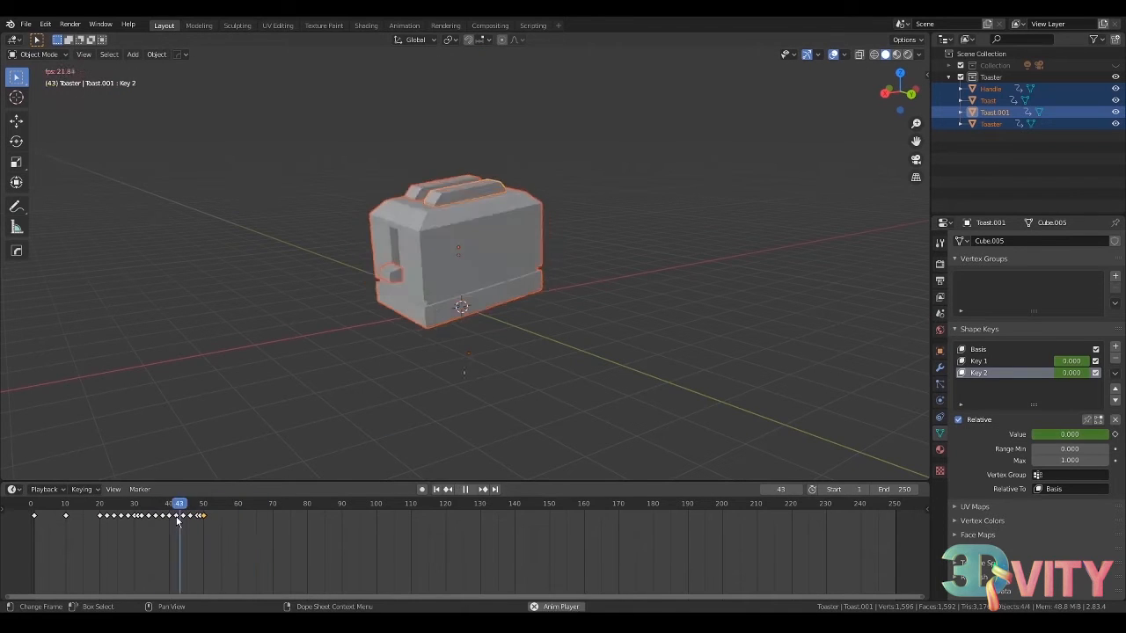
{"action": "key", "text": "space"}
{"action": "left_click_drag", "start_coordinate": [194, 508], "coordinate": [190, 537]}
{"action": "key", "text": "space"}
{"action": "key", "text": "space"}
{"action": "left_click", "coordinate": [186, 508]}
{"action": "key", "text": "space"}
{"action": "key", "text": "space"}
{"action": "left_click", "coordinate": [191, 508]}
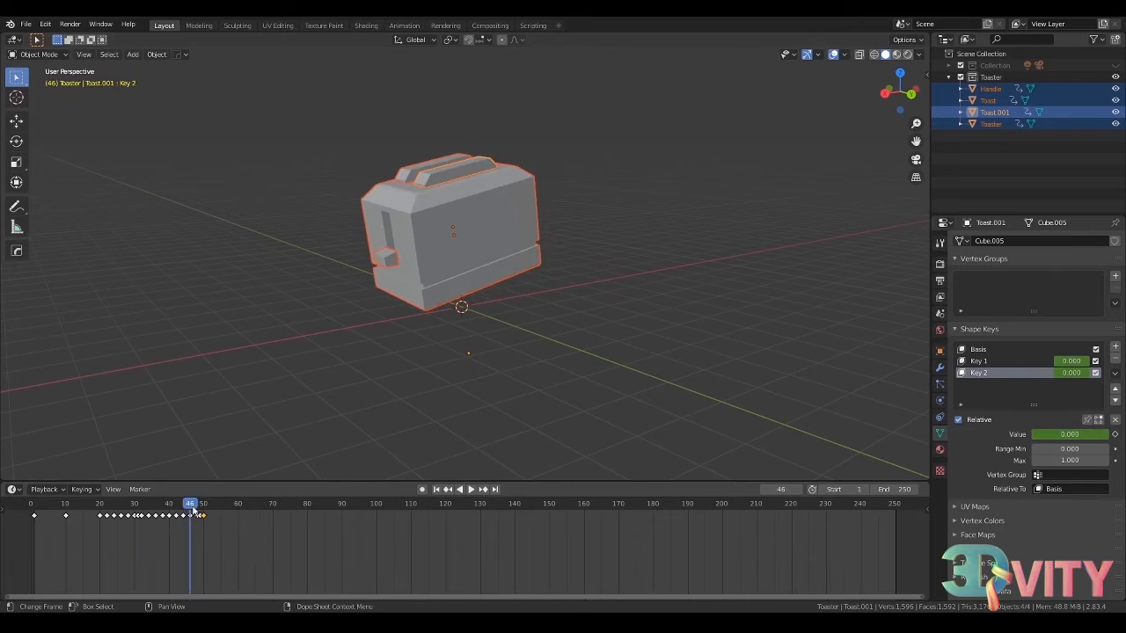
- Duplicate the frame 10 keyframes to frame 15 and play back the animation
{"action": "left_click", "coordinate": [72, 508]}
{"action": "left_click", "coordinate": [67, 516]}
{"action": "key", "text": "shift+d"}
{"action": "key", "text": "space"}
{"action": "left_click_drag", "start_coordinate": [267, 506], "coordinate": [205, 546]}
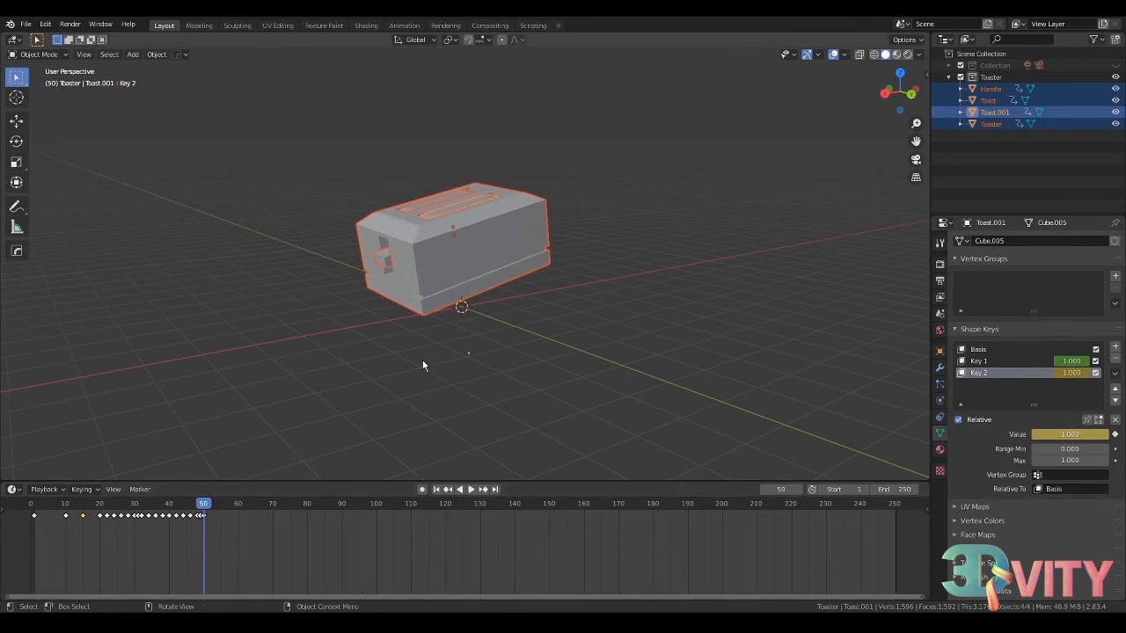
- Keyframe Key 2 of the toaster and toast slices at 1 on frame 51 and at 0 on frame 53
{"action": "left_click", "coordinate": [208, 506]}
{"action": "key", "text": "ctrl+KP_1"}
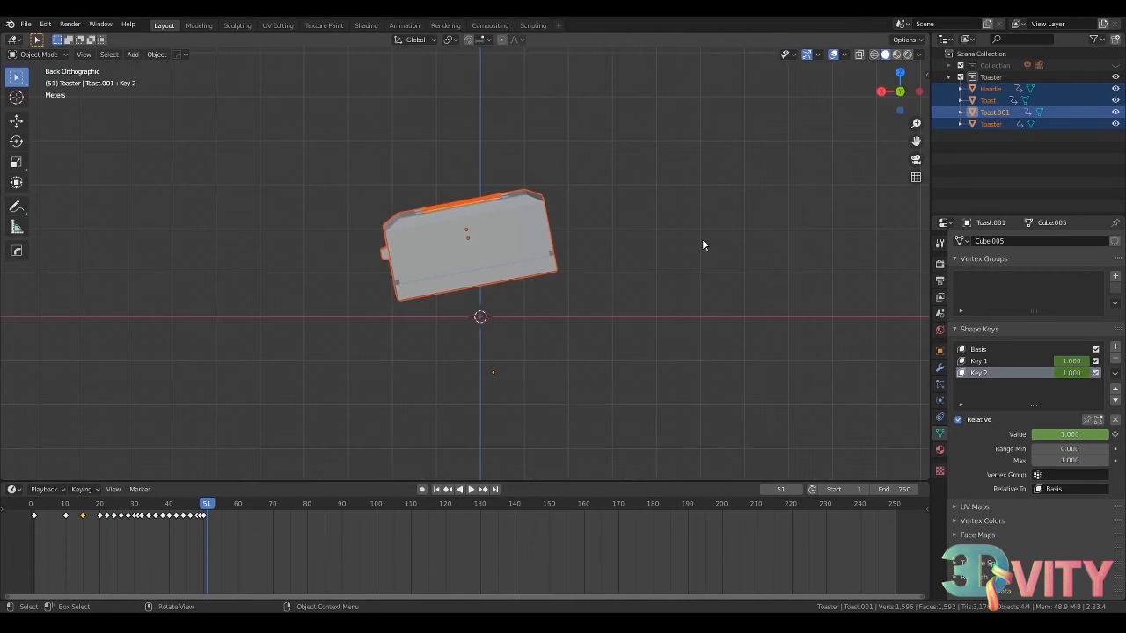
{"action": "middle_click_drag", "start_coordinate": [372, 276], "coordinate": [535, 310]}
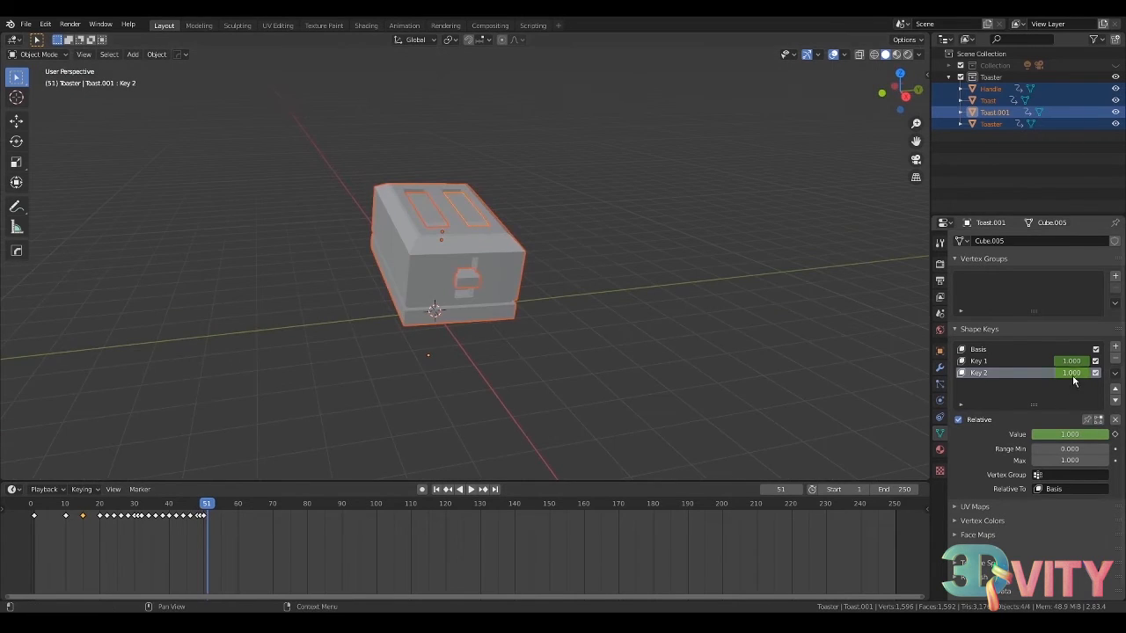
{"action": "key", "text": "i"}
{"action": "left_click", "coordinate": [428, 213]}
{"action": "left_click_drag", "start_coordinate": [1087, 437], "coordinate": [1035, 438]}
{"action": "key", "text": "i"}
{"action": "left_click", "coordinate": [494, 264]}
{"action": "key", "text": "i"}
- Select all parts and delete the keyframes at frame 53
{"action": "mouse_move", "coordinate": [193, 505]}
{"action": "left_mouse_down"}
{"action": "mouse_move", "coordinate": [218, 514]}
{"action": "mouse_move", "coordinate": [203, 513]}
{"action": "left_mouse_up"}
{"action": "key", "text": "a"}
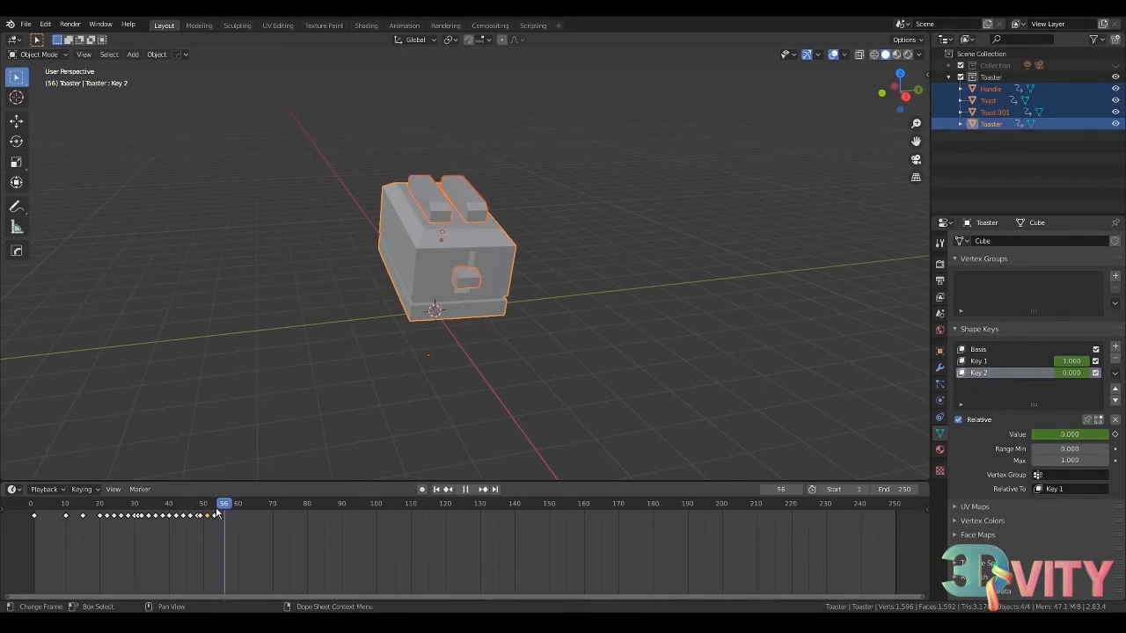
{"action": "key", "text": "Escape"}
{"action": "key", "text": "Delete"}
- On frame 53, rotate all the selected toaster parts towards level in the back and side views
{"action": "left_click_drag", "start_coordinate": [177, 505], "coordinate": [207, 508]}
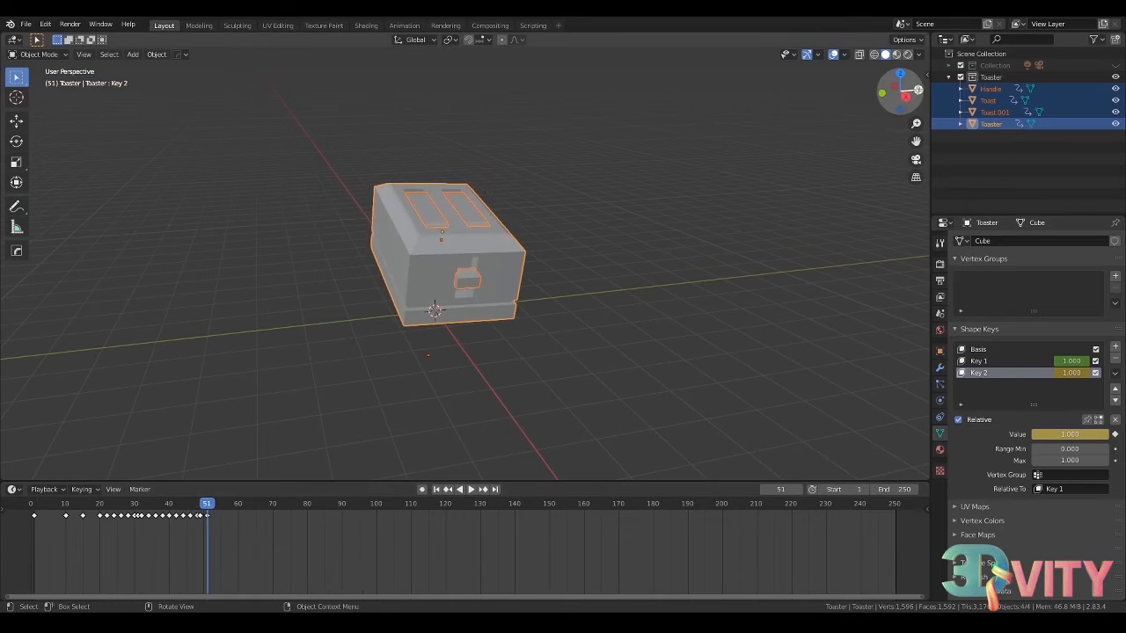
{"action": "left_click", "coordinate": [919, 89]}
{"action": "key", "text": "Right"}
{"action": "key", "text": "Right"}
{"action": "key", "text": "r"}
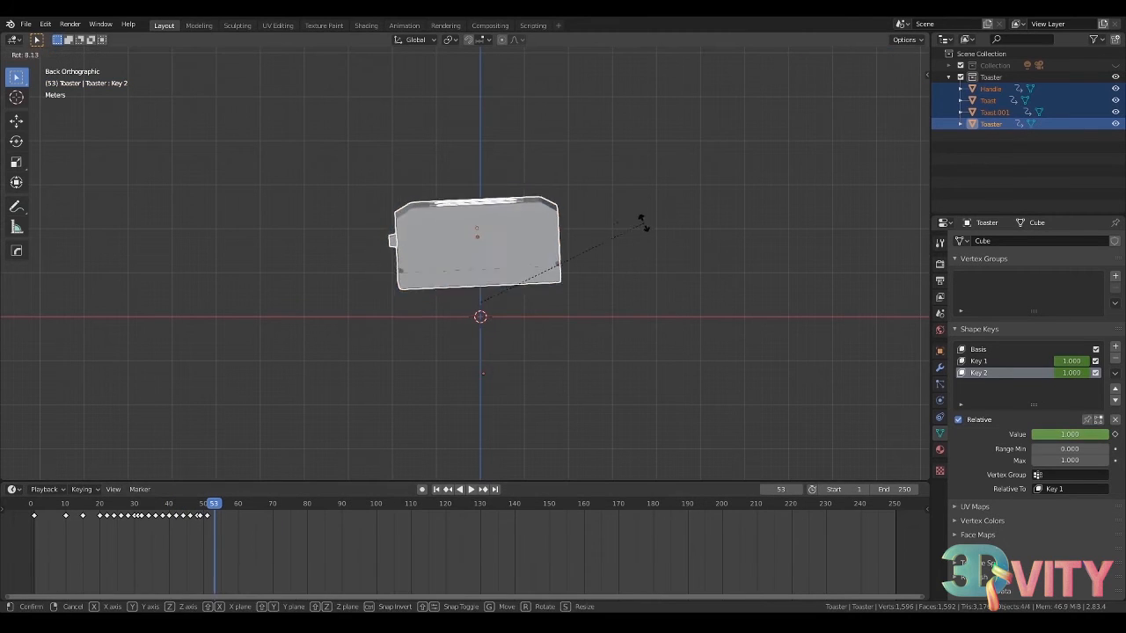
{"action": "left_click", "coordinate": [645, 233]}
{"action": "key", "text": "KP_3"}
{"action": "left_click", "coordinate": [601, 248]}
- Bring the parts down to the ground, straighten their rotation in the orthographic views, and keyframe them on frame 53
{"action": "left_click", "coordinate": [919, 92]}
{"action": "key", "text": "r"}
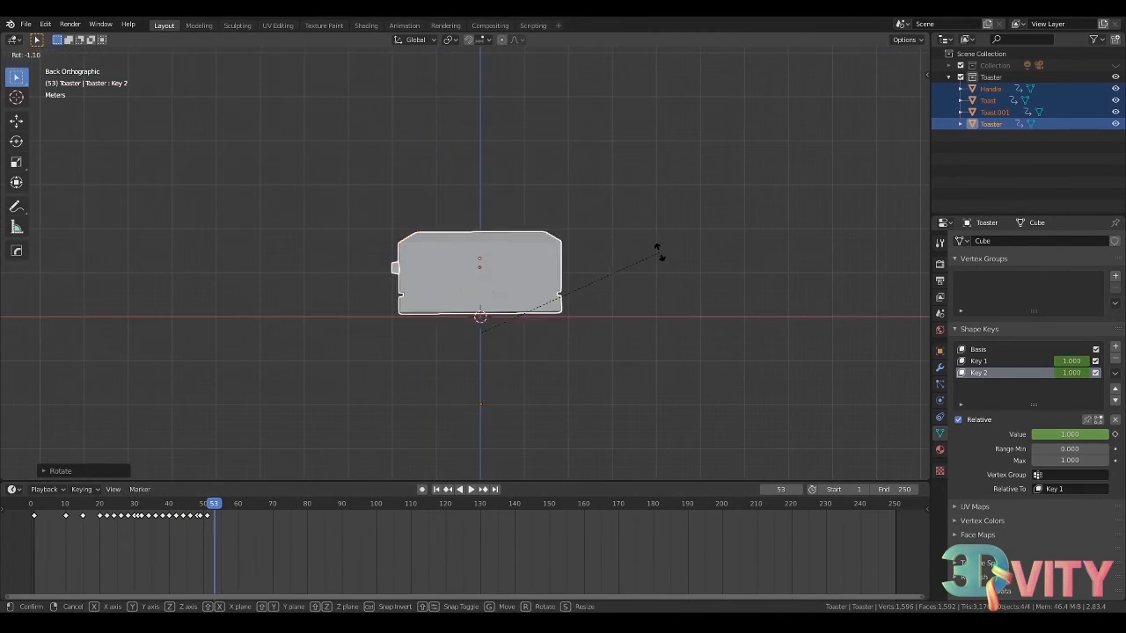
{"action": "key", "text": "g"}
{"action": "left_click", "coordinate": [880, 92]}
{"action": "key", "text": "r"}
{"action": "left_click", "coordinate": [582, 234]}
{"action": "left_click", "coordinate": [900, 74]}
{"action": "key", "text": "r"}
{"action": "left_click", "coordinate": [693, 218]}
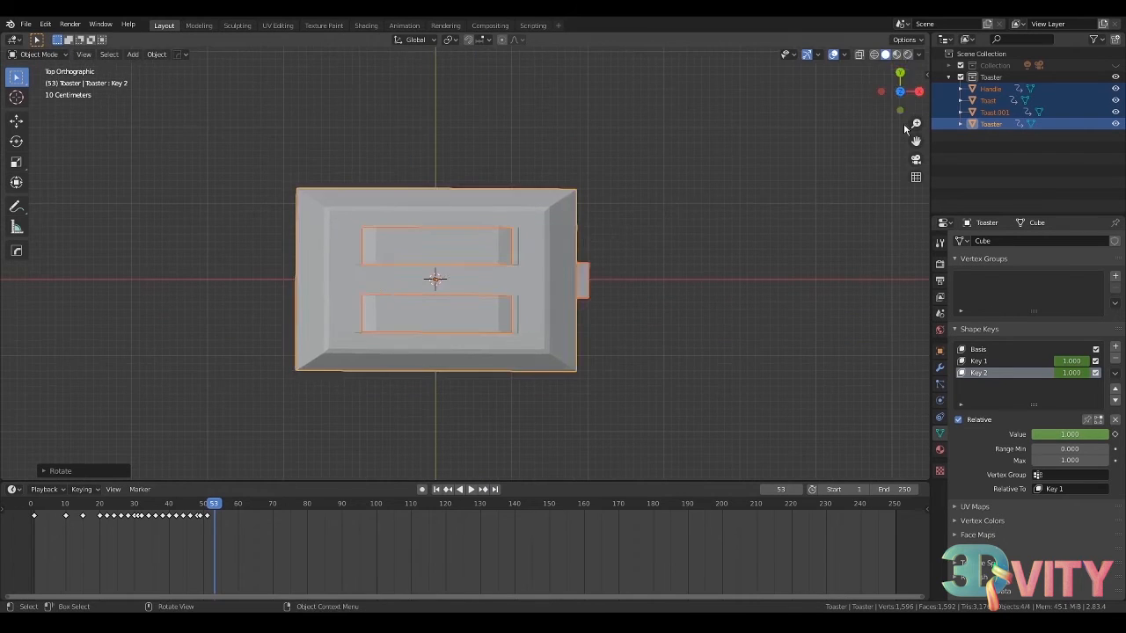
{"action": "left_click", "coordinate": [918, 92]}
{"action": "key", "text": "i"}
- Move the new landing keyframes to frame 55 and play back the jump
{"action": "middle_click_drag", "start_coordinate": [623, 211], "coordinate": [565, 229]}
{"action": "left_click", "coordinate": [70, 505]}
{"action": "key", "text": "space"}
{"action": "key", "text": "space"}
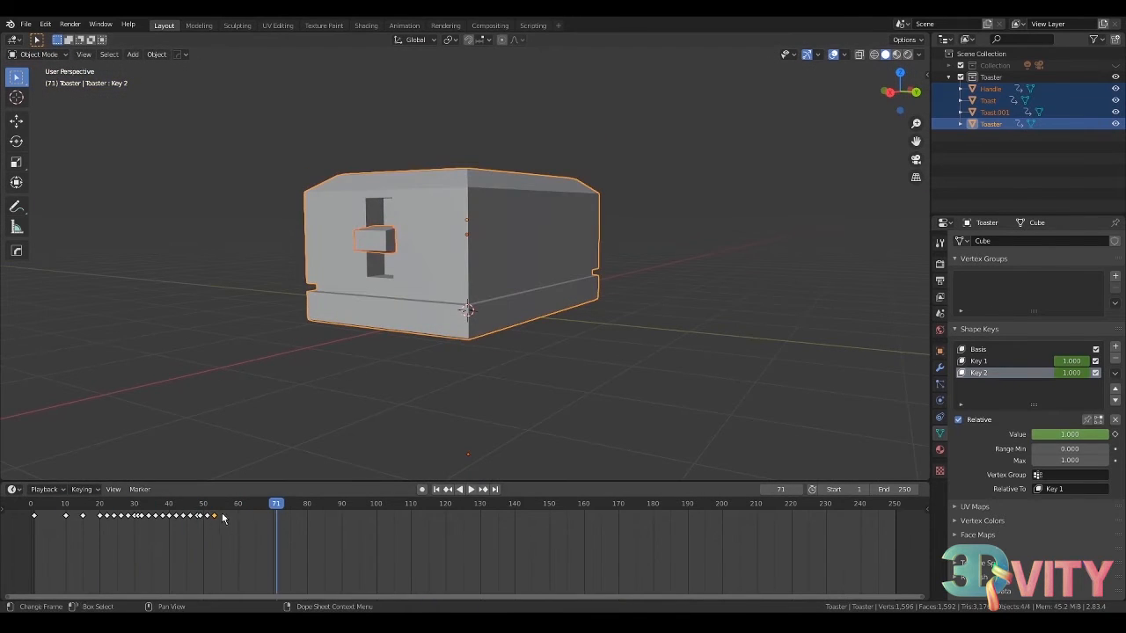
{"action": "left_click_drag", "start_coordinate": [275, 509], "coordinate": [45, 510]}
{"action": "key", "text": "space"}
{"action": "key", "text": "space"}
{"action": "left_click", "coordinate": [45, 517]}
{"action": "key", "text": "space"}
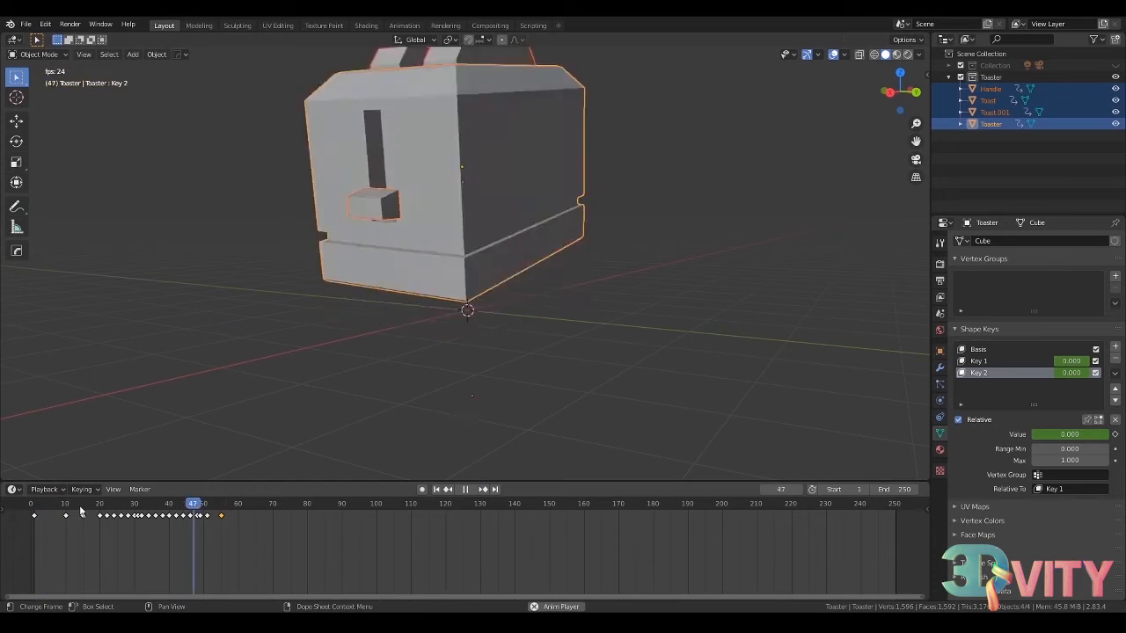
- Replay and scrub the jump and landing from several starting frames to check the timing
{"action": "left_click", "coordinate": [210, 510]}
{"action": "left_click_drag", "start_coordinate": [210, 510], "coordinate": [96, 528]}
{"action": "key", "text": "space"}
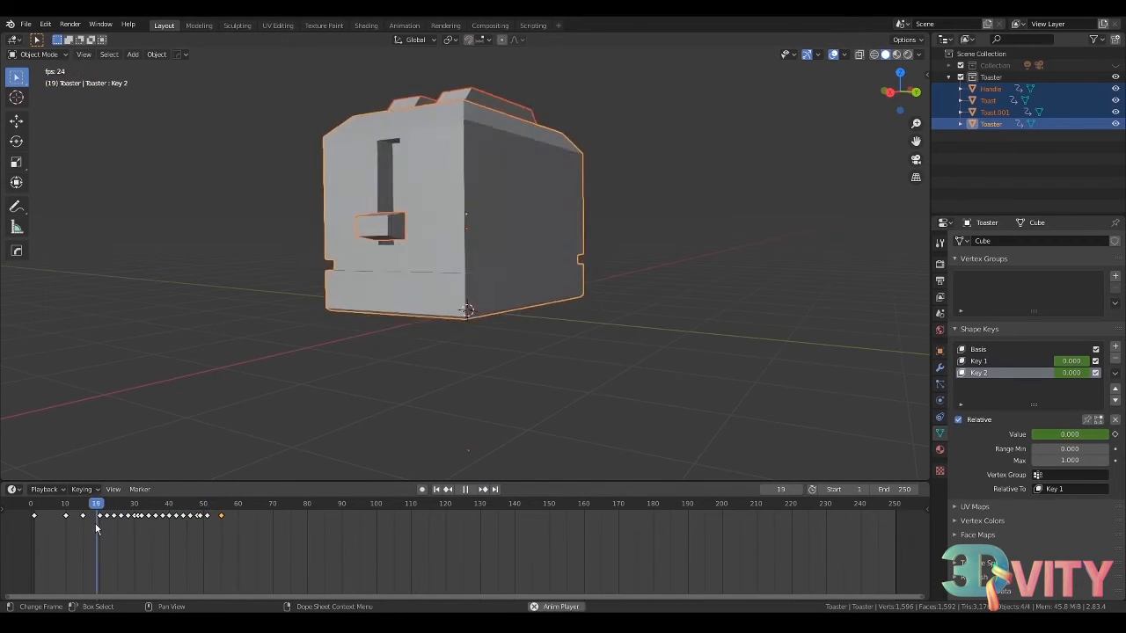
{"action": "key", "text": "space"}
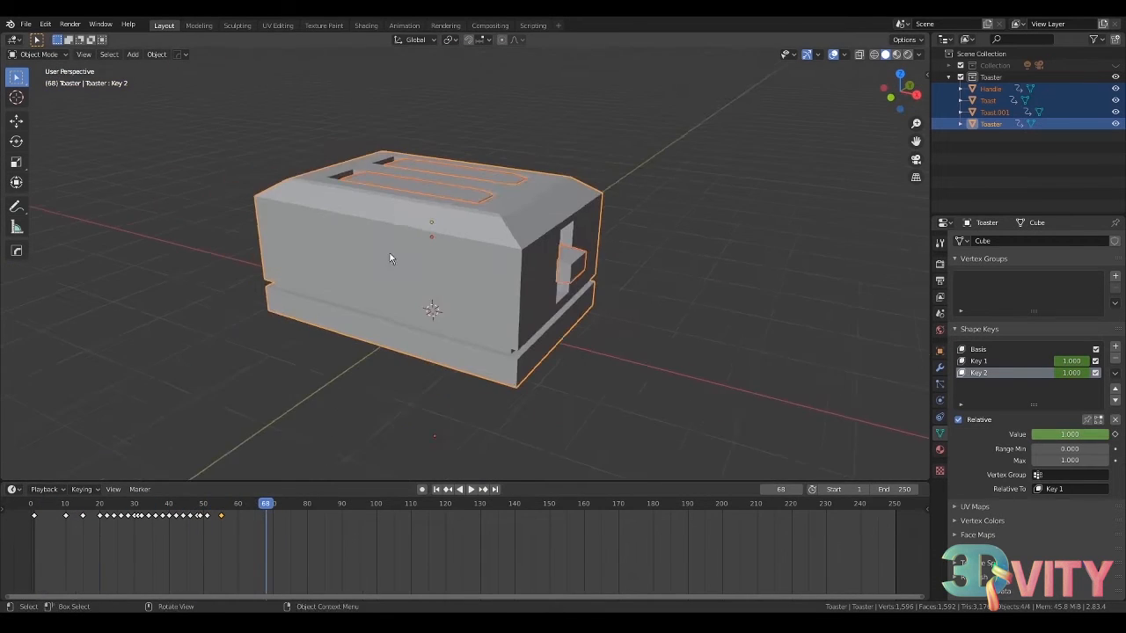
{"action": "left_click", "coordinate": [230, 513]}
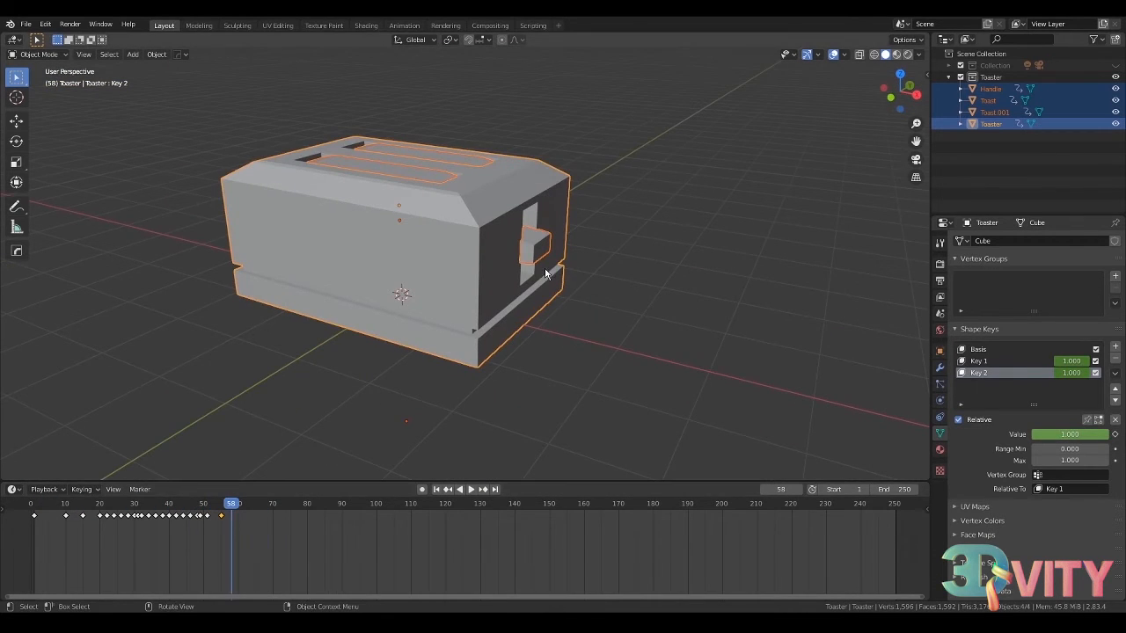
{"action": "left_click", "coordinate": [33, 527]}
{"action": "key", "text": "space"}
{"action": "key", "text": "space"}
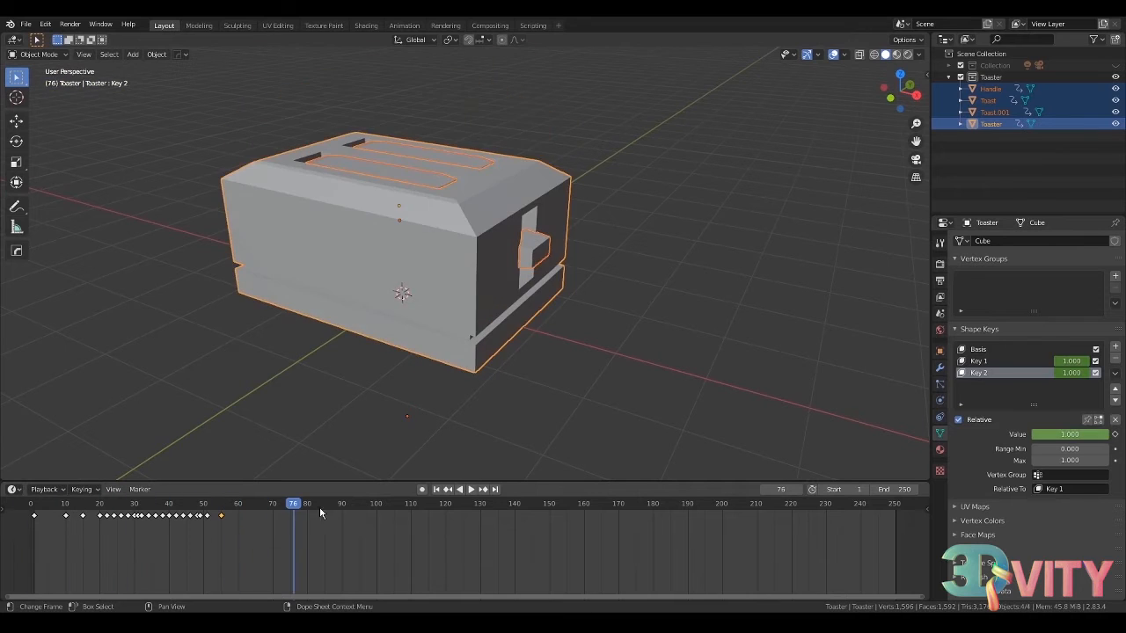
{"action": "left_click", "coordinate": [94, 512]}
{"action": "key", "text": "space"}
{"action": "key", "text": "space"}
- Set Key 2 to 0 on frame 58 for the toaster and both toast slices
{"action": "left_click", "coordinate": [284, 505]}
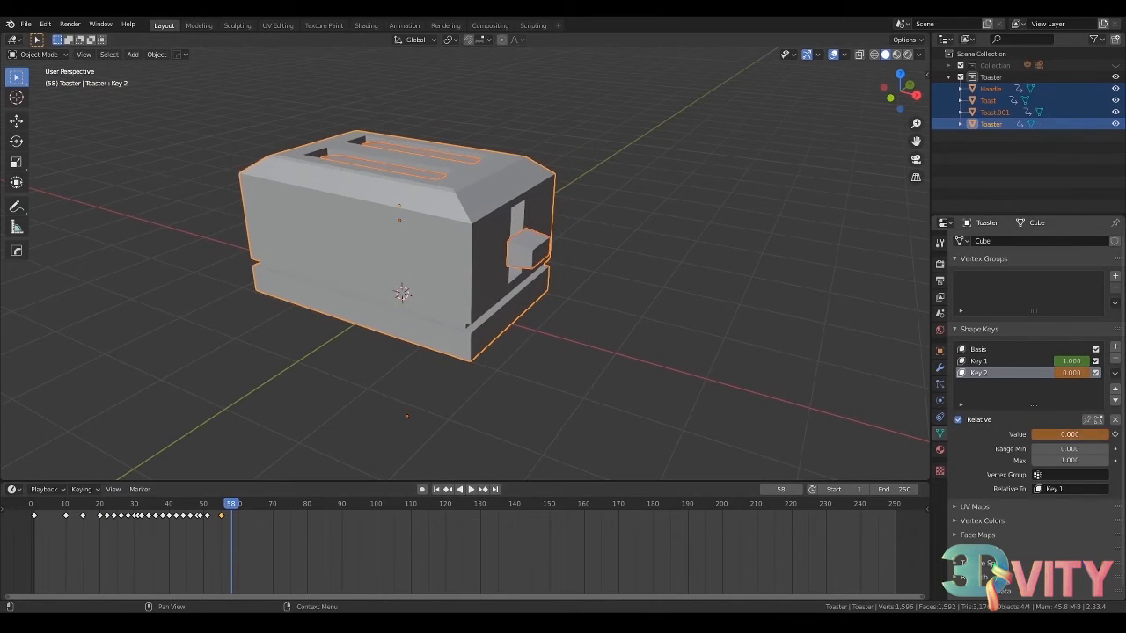
{"action": "left_click", "coordinate": [448, 199]}
{"action": "left_click", "coordinate": [476, 170]}
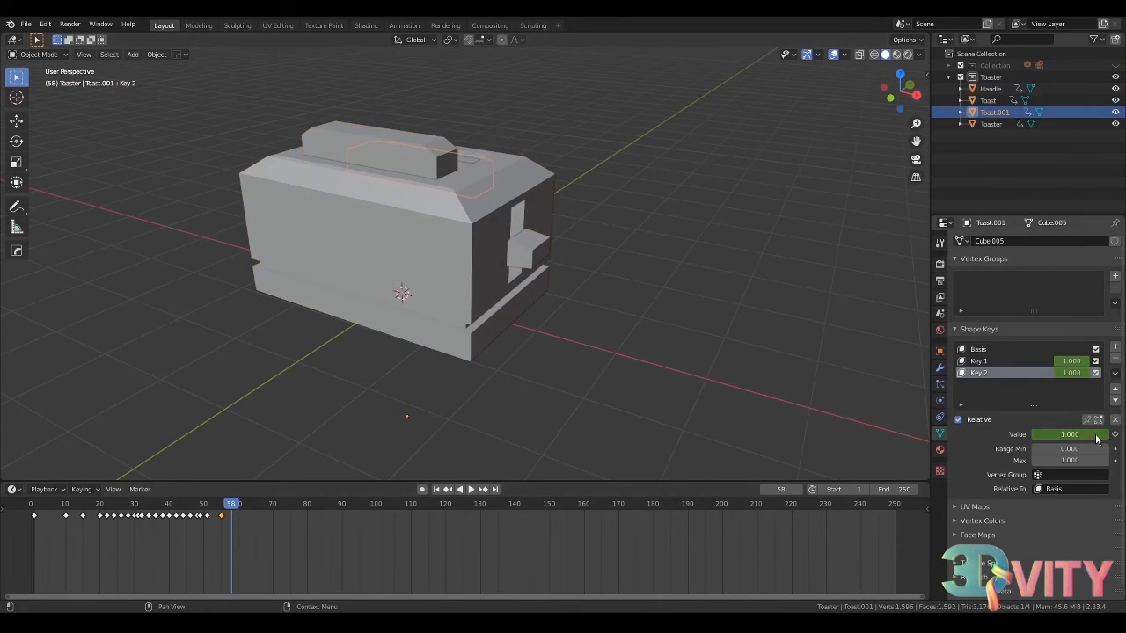
- Lower both toast slices along Z into the toaster and keyframe them on frame 58
{"action": "left_click", "coordinate": [425, 159], "text": "shift"}
{"action": "key", "text": "g"}
{"action": "key", "text": "z"}
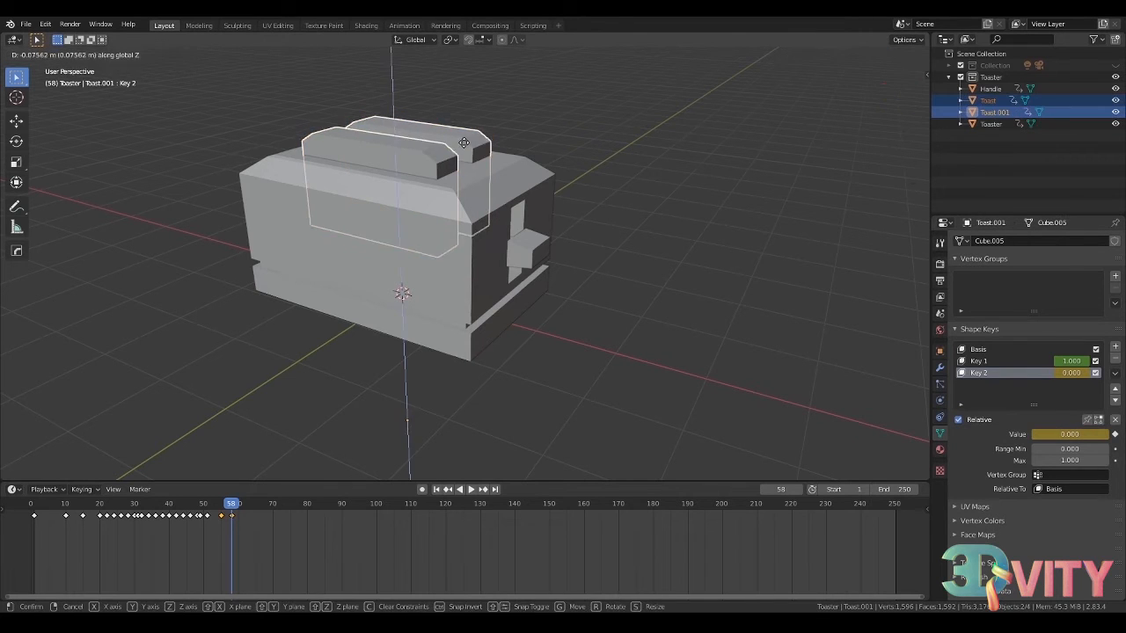
{"action": "left_click", "coordinate": [463, 151]}
{"action": "key", "text": "i"}
- Keyframe Key 1 at 1 on frame 58 for the toaster and both toast slices
{"action": "key", "text": "Right"}
{"action": "key", "text": "Right"}
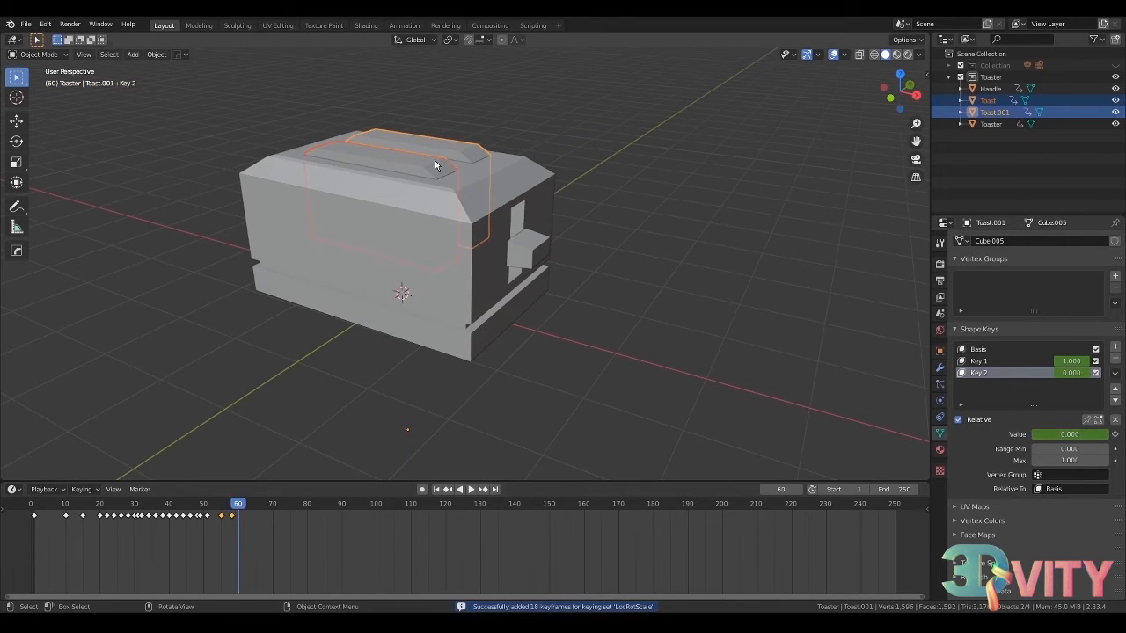
{"action": "left_click", "coordinate": [444, 256]}
{"action": "key", "text": "Left"}
{"action": "key", "text": "Left"}
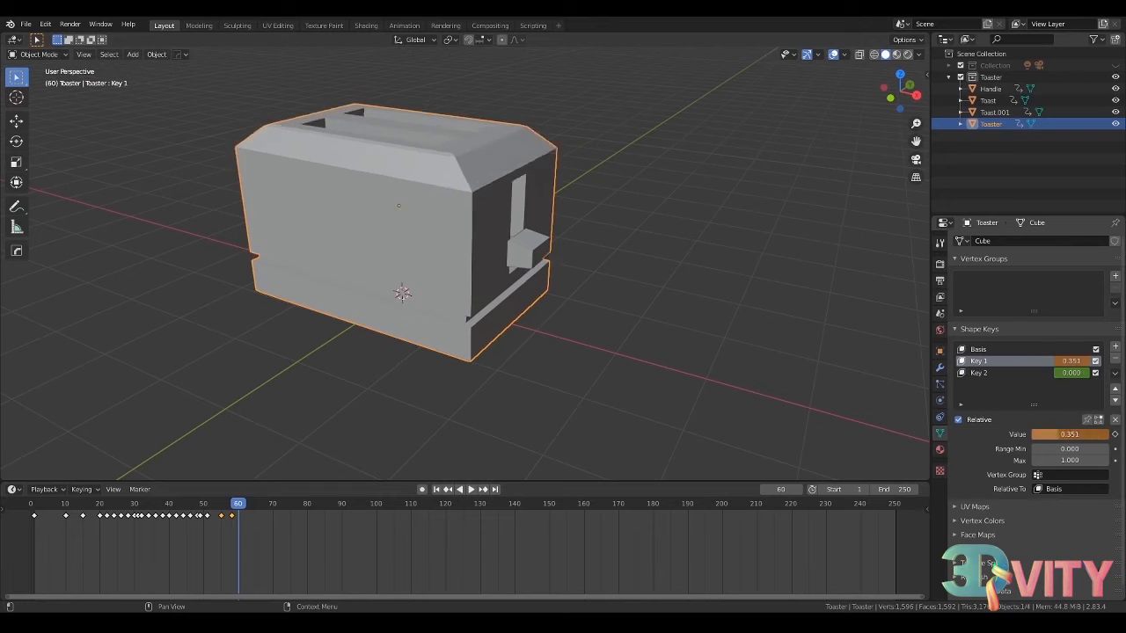
{"action": "left_click", "coordinate": [418, 173]}
{"action": "left_click", "coordinate": [446, 147]}
{"action": "key", "text": "i"}
{"action": "left_click", "coordinate": [1003, 362]}
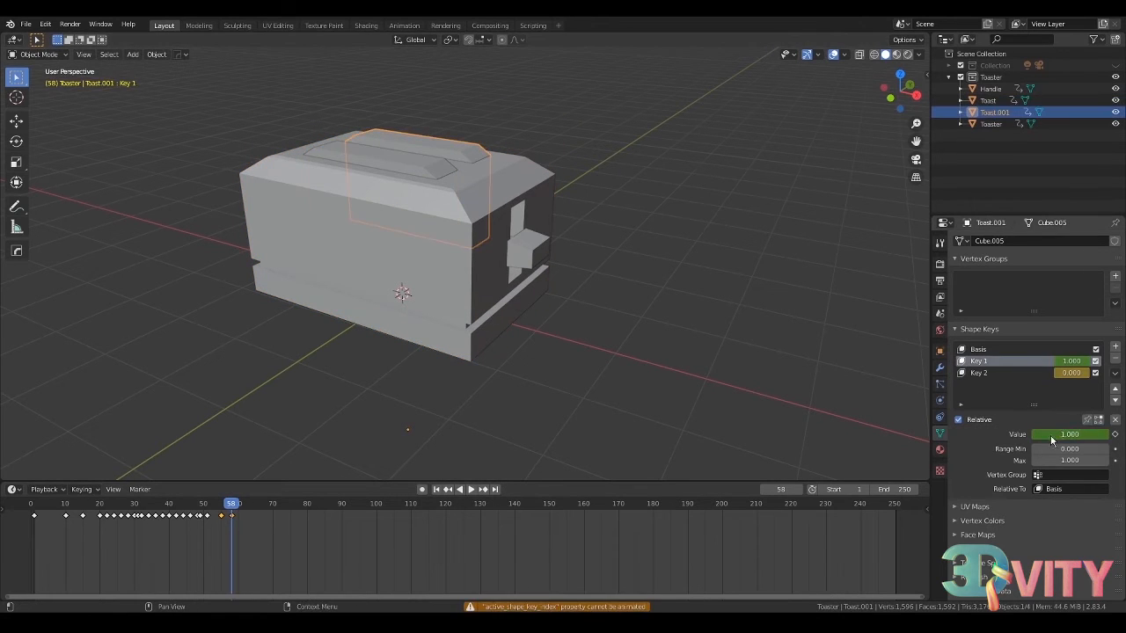
{"action": "key", "text": "i"}
{"action": "left_click", "coordinate": [449, 234]}
{"action": "left_click", "coordinate": [413, 167]}
- Keyframe the toaster's Key 1 at 0 on frame 60
{"action": "key", "text": "Right"}
{"action": "key", "text": "Right"}
{"action": "left_click", "coordinate": [449, 233]}
{"action": "left_click", "coordinate": [1070, 434]}
{"action": "type", "text": "0"}
{"action": "key", "text": "Return"}
{"action": "key", "text": "i"}
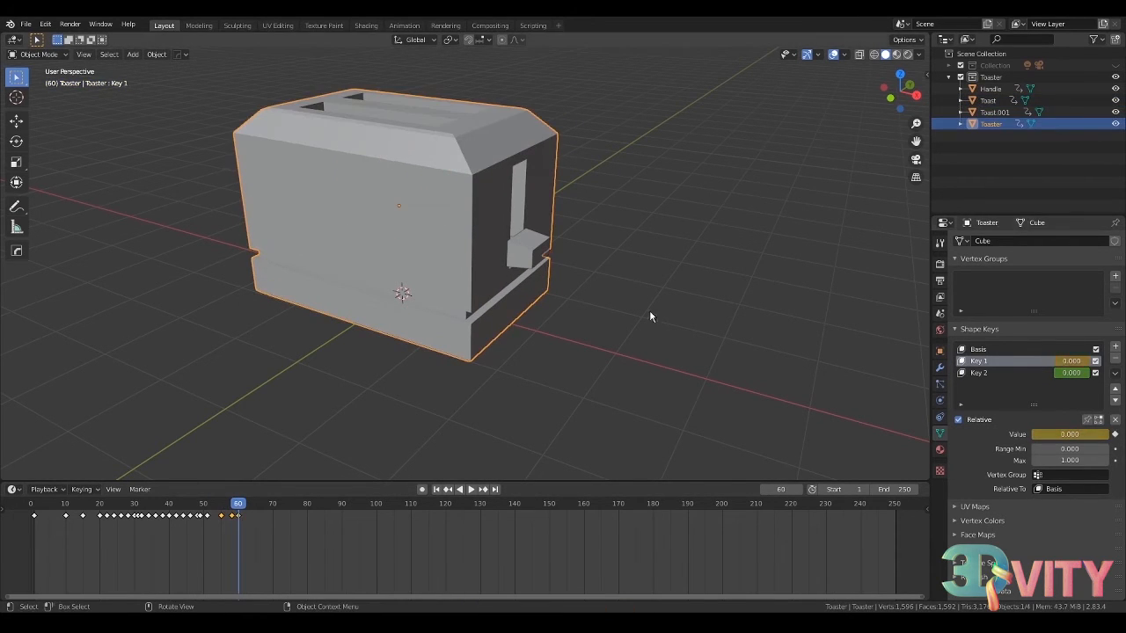
- Keyframe Key 1 at 0 on frame 60 for both toast slices
{"action": "left_click", "coordinate": [474, 176]}
{"action": "key", "text": "i"}
{"action": "left_click", "coordinate": [389, 161]}
{"action": "left_click", "coordinate": [389, 162]}
{"action": "left_click", "coordinate": [1070, 434]}
{"action": "type", "text": "0"}
{"action": "key", "text": "Return"}
{"action": "key", "text": "i"}
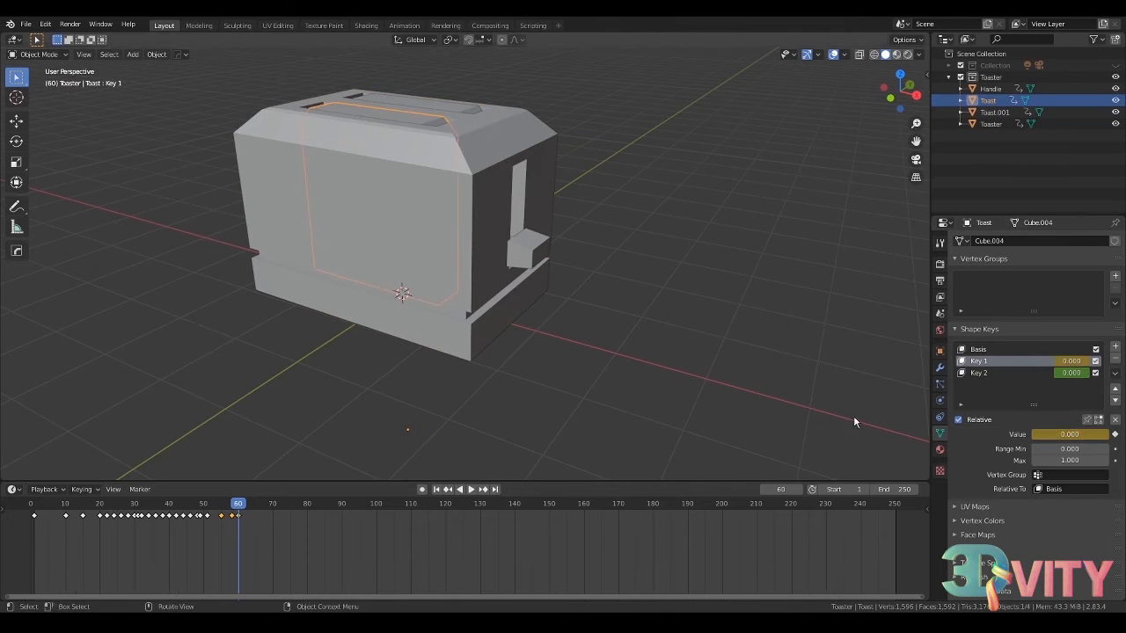
- Play the animation from the start and inspect how the toaster regains its shape after landing
{"action": "left_click", "coordinate": [436, 490]}
{"action": "key", "text": "space"}
{"action": "middle_click_drag", "start_coordinate": [378, 286], "coordinate": [378, 440]}
{"action": "left_click", "coordinate": [286, 512]}
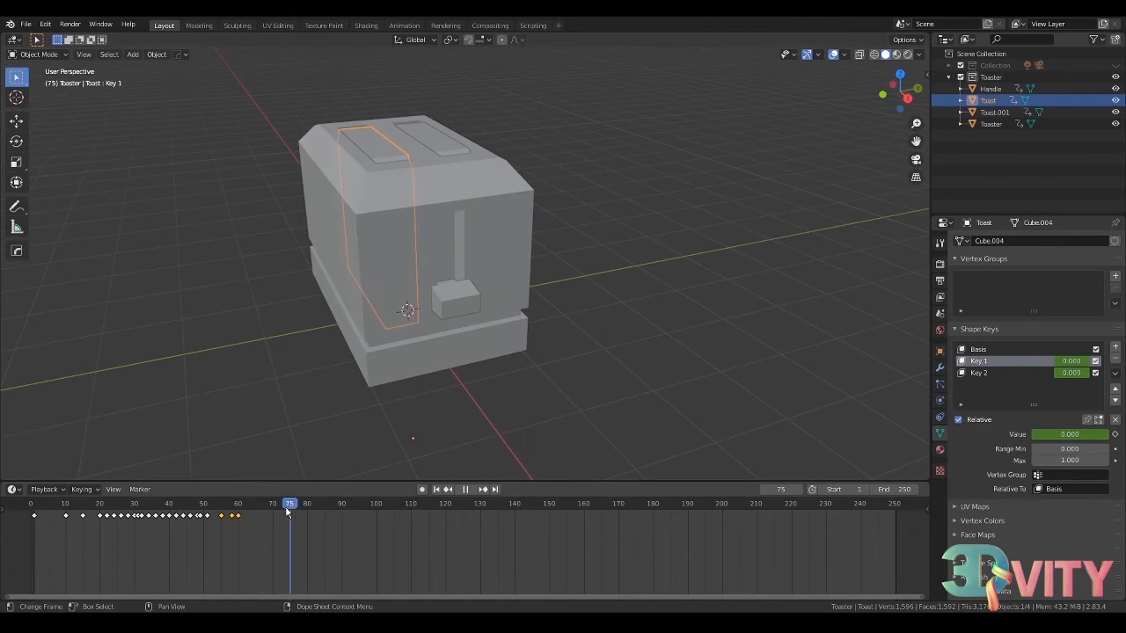
{"action": "middle_click_drag", "start_coordinate": [378, 370], "coordinate": [465, 374]}
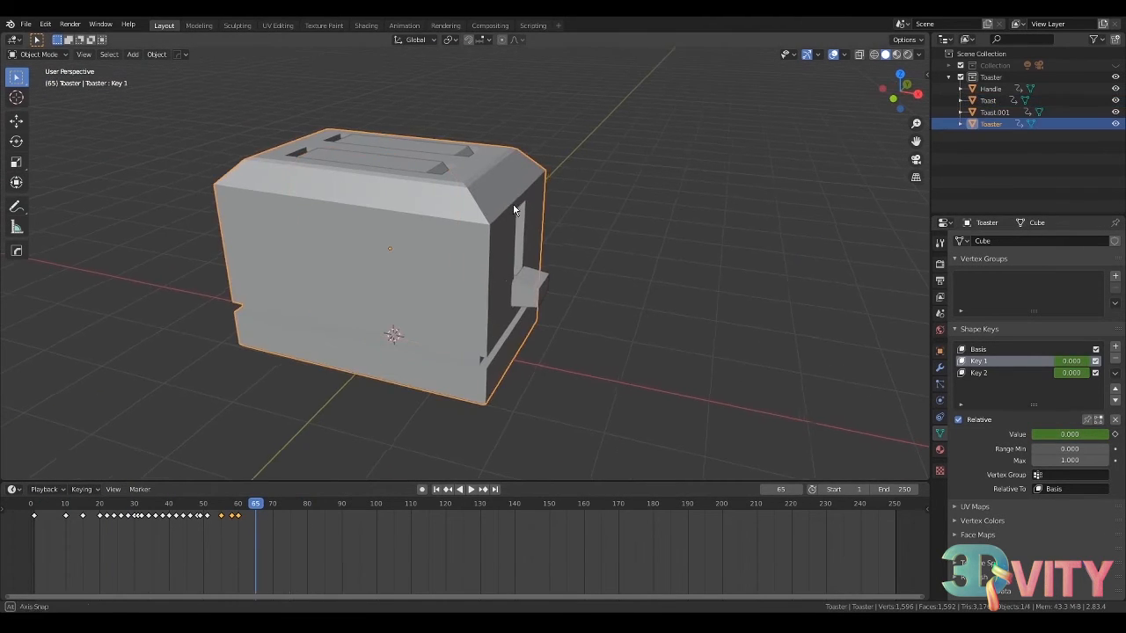
- Add shape key Key 3 to the toaster, relative to Basis
{"action": "middle_click_drag", "start_coordinate": [514, 208], "coordinate": [497, 211]}
{"action": "left_click", "coordinate": [1062, 488]}
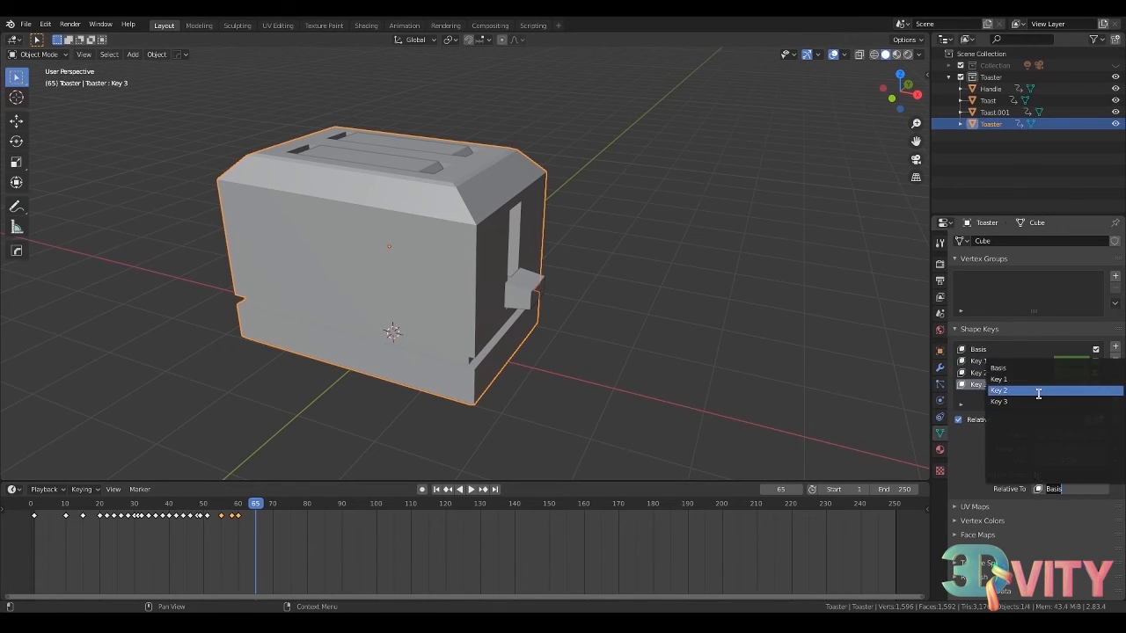
{"action": "left_click", "coordinate": [1035, 368]}
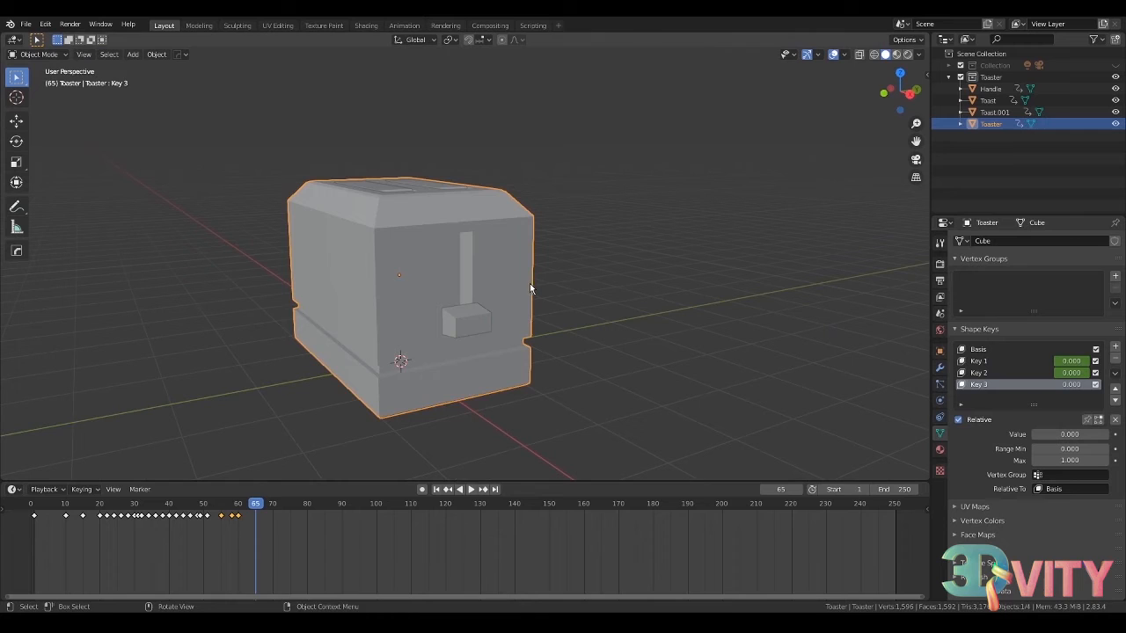
- Keyframe the toaster's Key 3 at 0 around frame 61
{"action": "key", "text": "space"}
{"action": "left_click", "coordinate": [243, 507]}
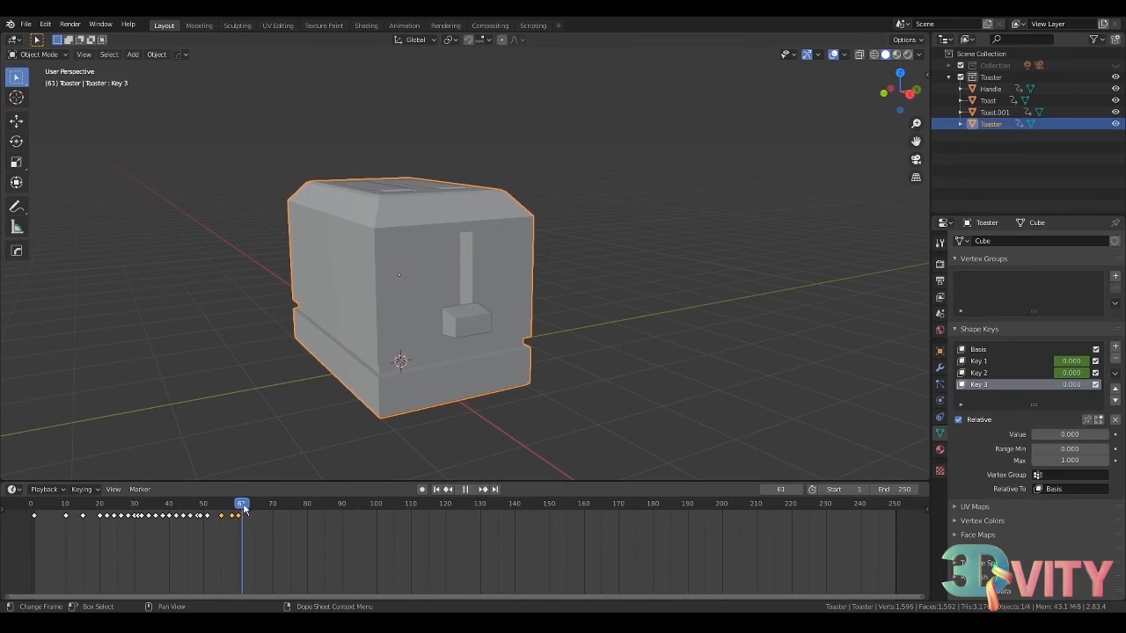
{"action": "key", "text": "i"}
{"action": "left_click_drag", "start_coordinate": [245, 509], "coordinate": [243, 519]}
- With all parts selected, place the last keyframes on frame 62 and keyframe the toaster's Key 3 at 1 on frame 65
{"action": "key", "text": "a"}
{"action": "left_click", "coordinate": [240, 509]}
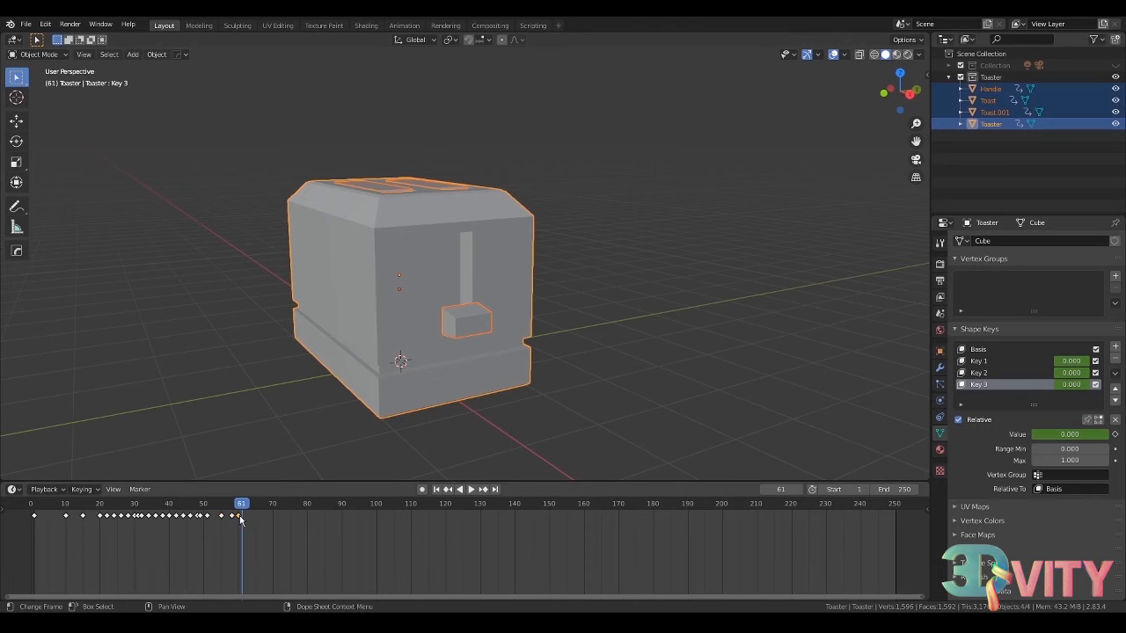
{"action": "left_click_drag", "start_coordinate": [221, 508], "coordinate": [255, 547]}
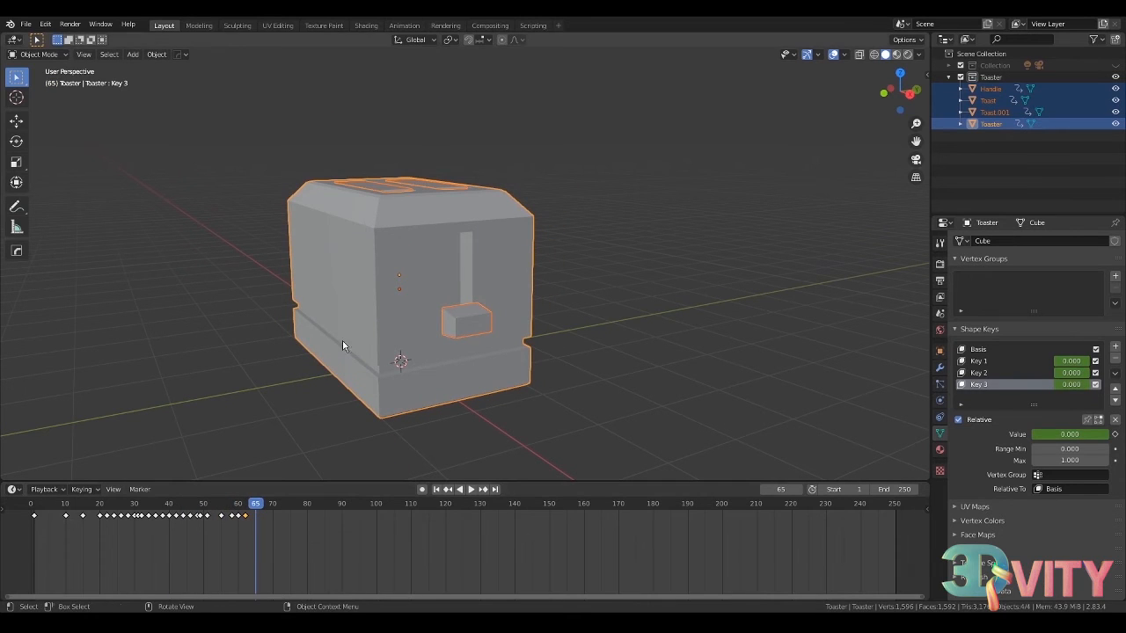
{"action": "left_click_drag", "start_coordinate": [1057, 432], "coordinate": [1100, 434]}
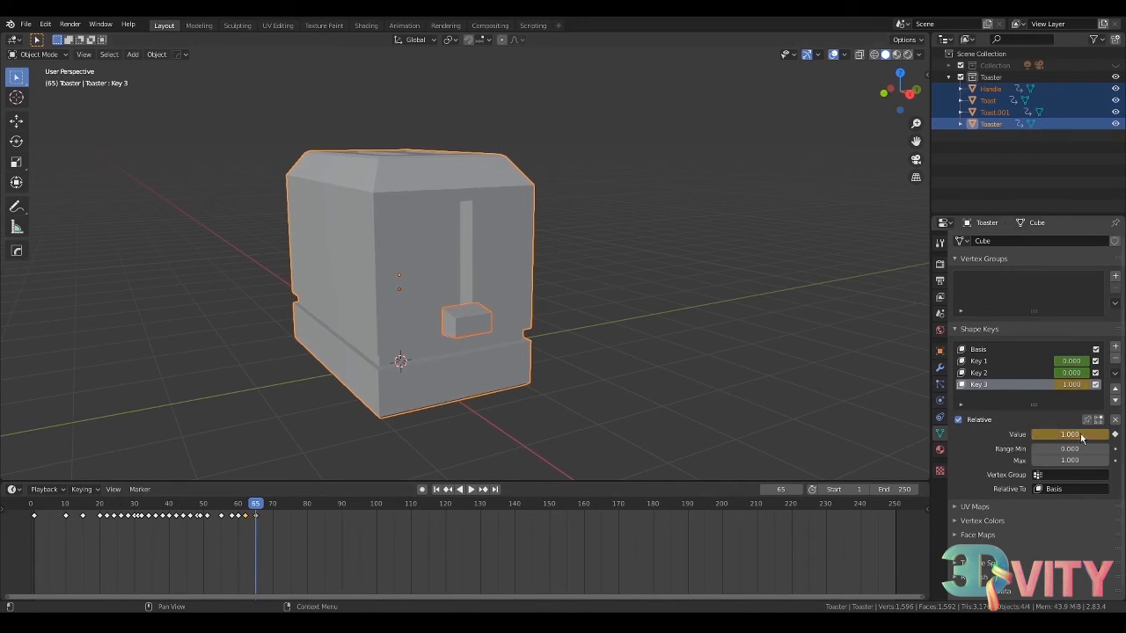
{"action": "mouse_move", "coordinate": [252, 515]}
{"action": "left_mouse_down"}
{"action": "mouse_move", "coordinate": [150, 515]}
{"action": "mouse_move", "coordinate": [245, 514]}
{"action": "left_mouse_up"}
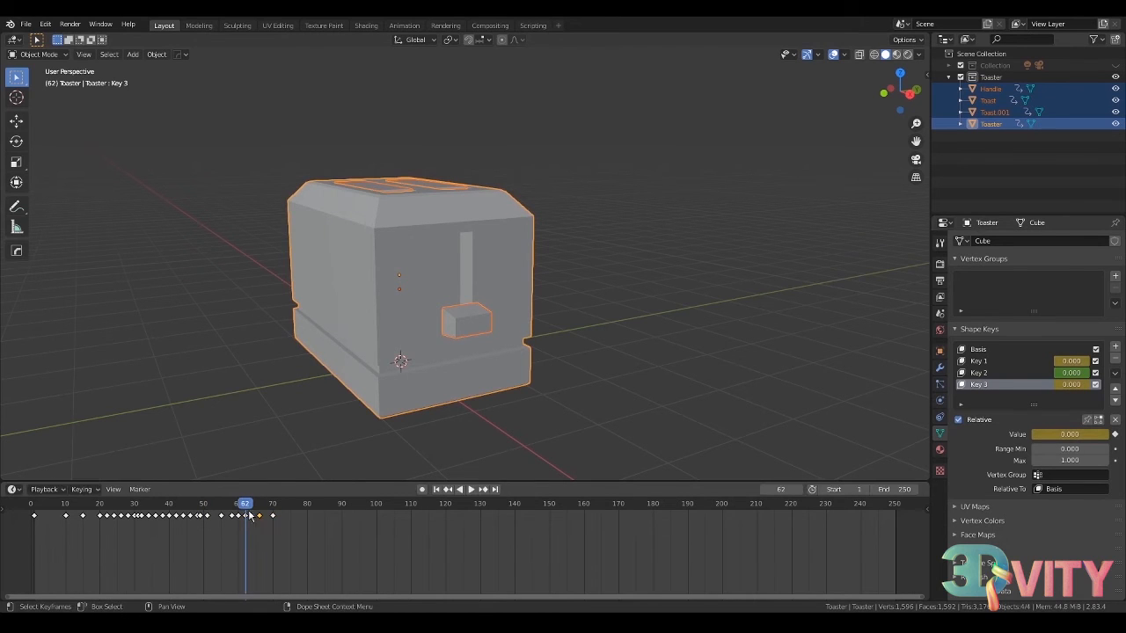
- Pull the last keyframes in to frame 63 and replay the landing to check the final stretch
{"action": "left_click", "coordinate": [211, 507]}
{"action": "key", "text": "space"}
{"action": "key", "text": "space"}
{"action": "key", "text": "space"}
{"action": "key", "text": "space"}
{"action": "left_click", "coordinate": [197, 508]}
{"action": "key", "text": "space"}
{"action": "left_click_drag", "start_coordinate": [273, 516], "coordinate": [249, 516]}
{"action": "key", "text": "space"}
{"action": "left_click", "coordinate": [202, 509]}
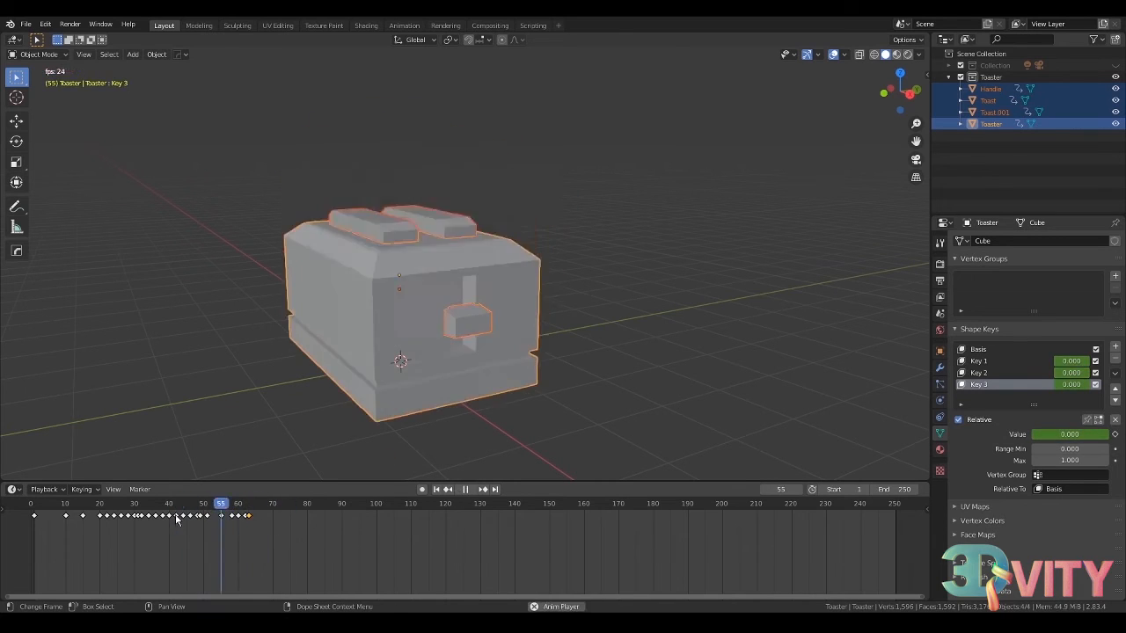
{"action": "left_click_drag", "start_coordinate": [176, 519], "coordinate": [256, 518]}
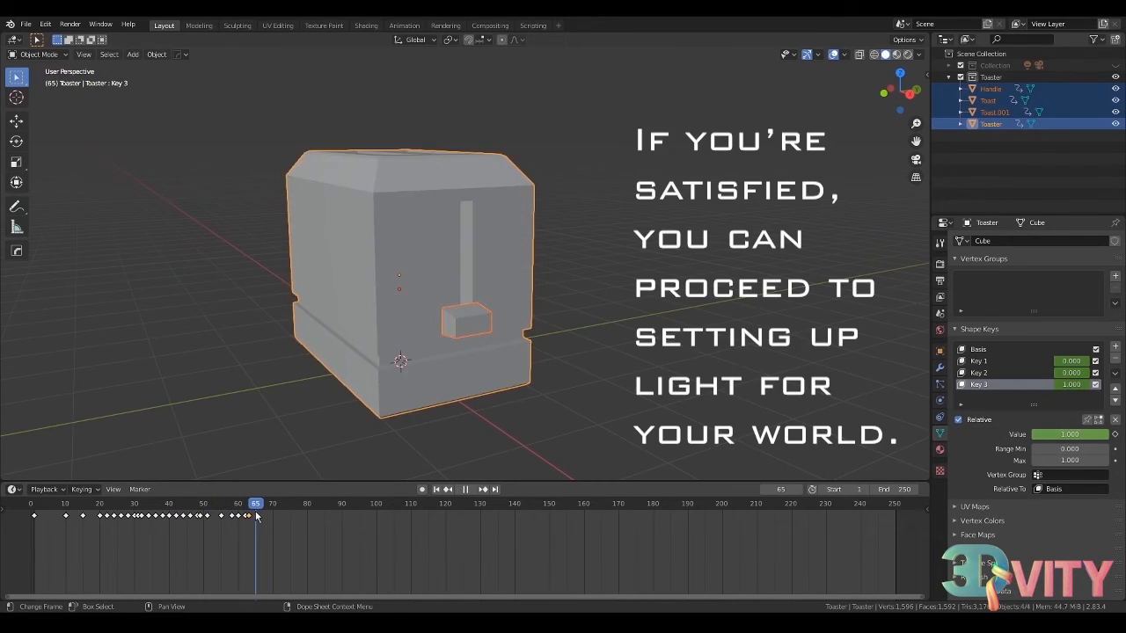
- Select the handle and keyframe it on frame 55
{"action": "left_click", "coordinate": [482, 332]}
{"action": "key", "text": "Escape"}
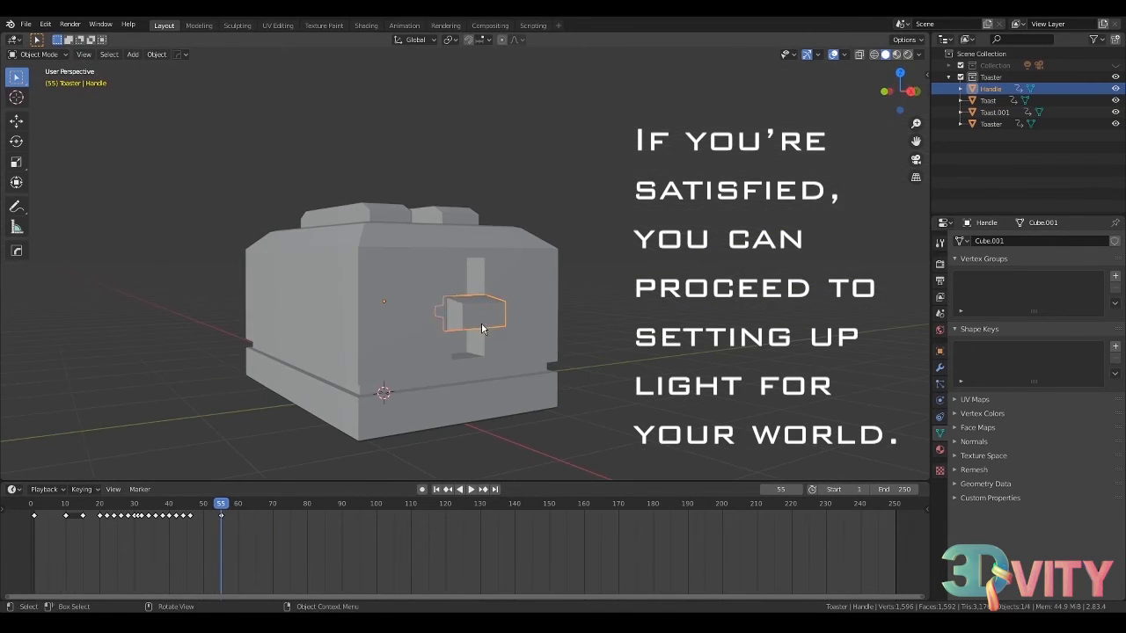
{"action": "key", "text": "i"}
{"action": "left_click", "coordinate": [483, 352]}
- On frame 50, move the handle down along Z to the lower end of its slot and keyframe it
{"action": "mouse_move", "coordinate": [220, 508]}
{"action": "left_mouse_down"}
{"action": "mouse_move", "coordinate": [178, 508]}
{"action": "mouse_move", "coordinate": [215, 508]}
{"action": "mouse_move", "coordinate": [205, 508]}
{"action": "left_mouse_up"}
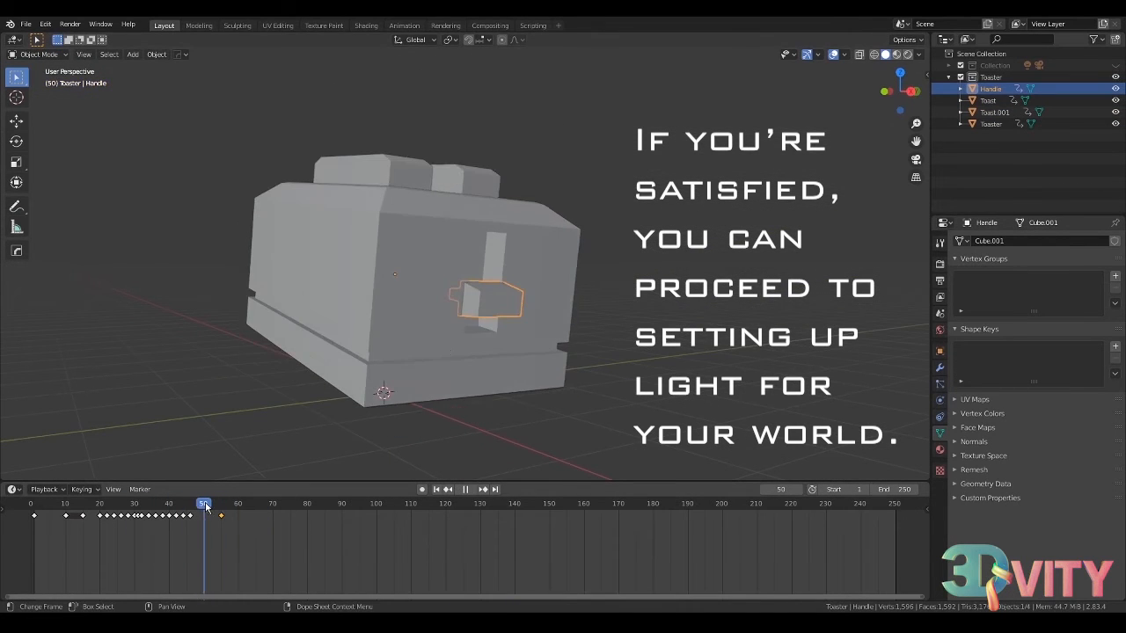
{"action": "key", "text": "g"}
{"action": "key", "text": "z"}
{"action": "left_click", "coordinate": [509, 322]}
{"action": "middle_click_drag", "start_coordinate": [585, 167], "coordinate": [614, 243]}
{"action": "left_click", "coordinate": [900, 81]}
{"action": "key", "text": "alt+z"}
{"action": "key", "text": "alt+z"}
{"action": "middle_click_drag", "start_coordinate": [580, 286], "coordinate": [513, 209]}
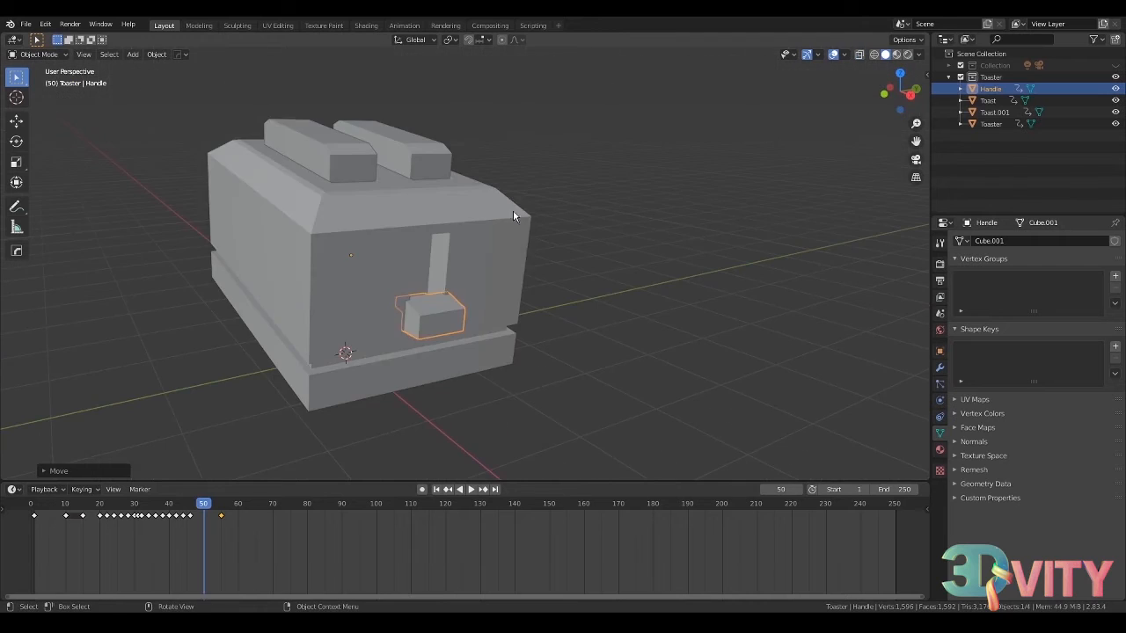
{"action": "key", "text": "i"}
- Raise the handle along Z to the upper end of its slot and keyframe it on frame 63
{"action": "left_click", "coordinate": [124, 510]}
{"action": "mouse_move", "coordinate": [126, 510]}
{"action": "left_mouse_down"}
{"action": "mouse_move", "coordinate": [256, 510]}
{"action": "mouse_move", "coordinate": [135, 517]}
{"action": "left_mouse_up"}
{"action": "left_click", "coordinate": [356, 374]}
{"action": "left_click", "coordinate": [253, 507]}
{"action": "left_click", "coordinate": [410, 340]}
{"action": "key", "text": "g"}
{"action": "key", "text": "z"}
{"action": "left_click", "coordinate": [454, 207]}
{"action": "key", "text": "i"}
- Play back the animation to check the handle's movement against the jump and landing
{"action": "key", "text": "space"}
{"action": "left_click", "coordinate": [93, 530]}
{"action": "key", "text": "space"}
{"action": "middle_click_drag", "start_coordinate": [304, 203], "coordinate": [378, 271]}
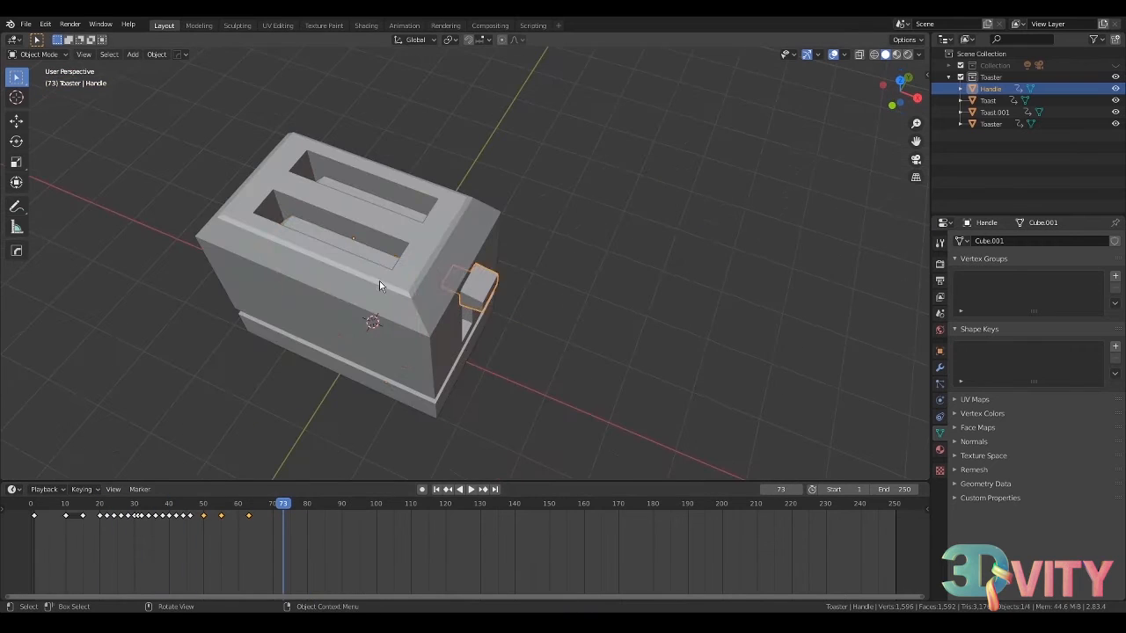
{"action": "left_click", "coordinate": [366, 263]}
{"action": "left_click", "coordinate": [365, 262]}
{"action": "left_click", "coordinate": [247, 512]}
{"action": "left_click", "coordinate": [371, 209], "text": "shift"}
{"action": "mouse_move", "coordinate": [271, 532]}
{"action": "left_mouse_down"}
{"action": "mouse_move", "coordinate": [246, 517]}
{"action": "mouse_move", "coordinate": [259, 519]}
{"action": "left_mouse_up"}
{"action": "left_click", "coordinate": [360, 339]}
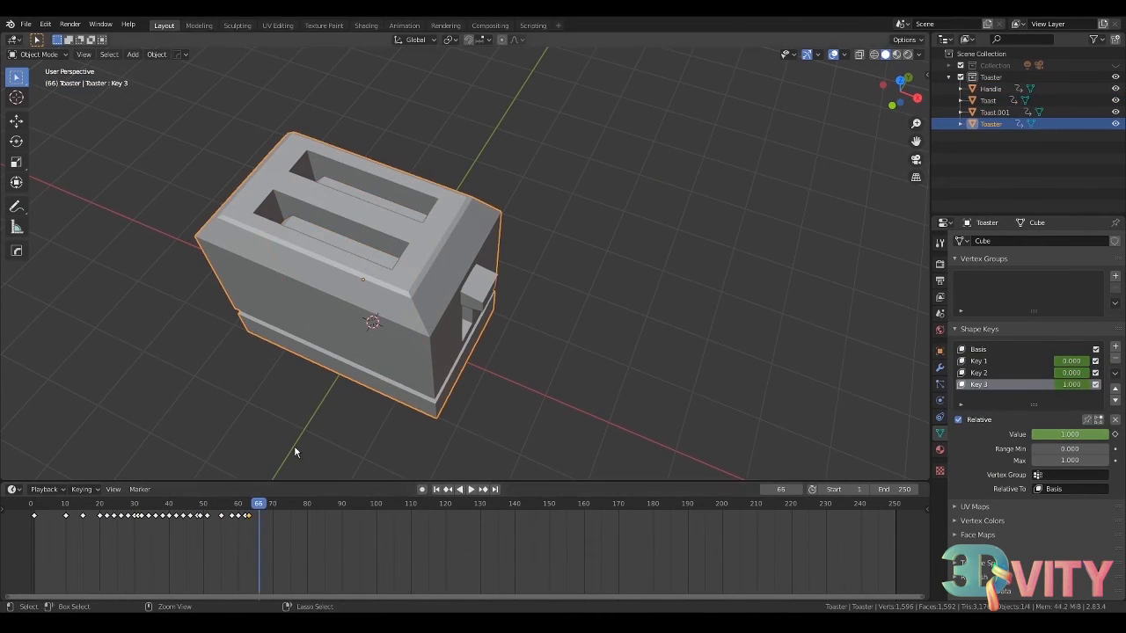
{"action": "key", "text": "ctrl+z"}
{"action": "key", "text": "ctrl+z"}
{"action": "key", "text": "ctrl+z"}
{"action": "key", "text": "ctrl+z"}
{"action": "key", "text": "ctrl+z"}
- On frame 63, select both bread slices and raise them along Z until they hover above the toaster
{"action": "middle_click_drag", "start_coordinate": [318, 387], "coordinate": [305, 381]}
{"action": "left_click", "coordinate": [249, 509]}
{"action": "left_click", "coordinate": [386, 234]}
{"action": "left_click", "coordinate": [401, 210]}
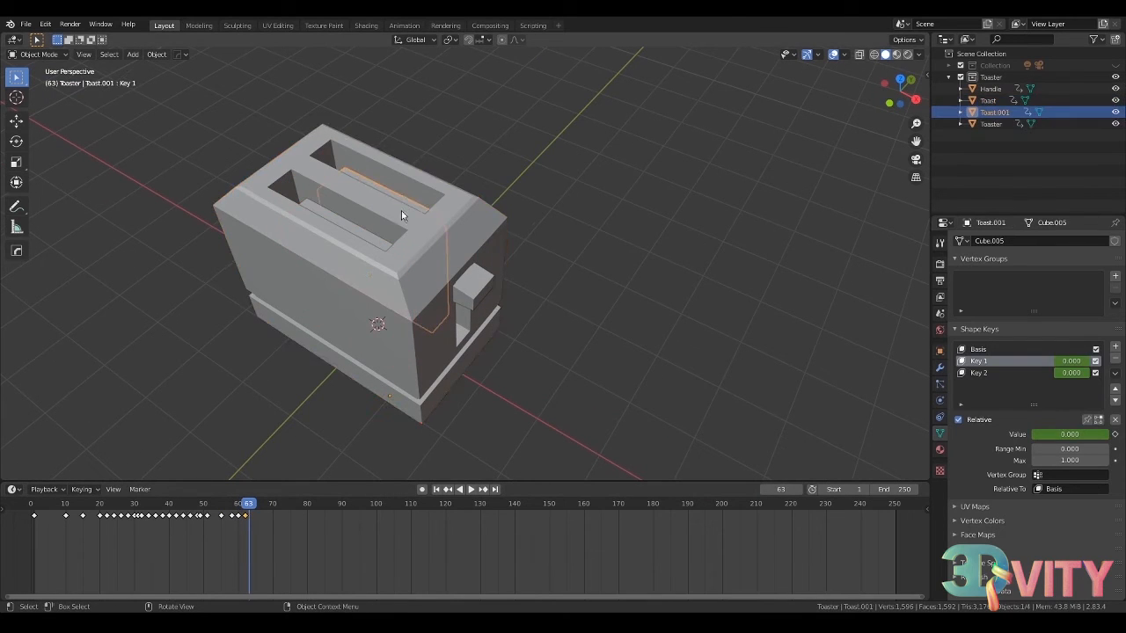
{"action": "left_click", "coordinate": [407, 208]}
{"action": "left_click", "coordinate": [414, 207]}
{"action": "left_click", "coordinate": [422, 211]}
{"action": "left_click", "coordinate": [384, 247], "text": "shift"}
{"action": "key", "text": "g"}
{"action": "key", "text": "z"}
{"action": "left_click", "coordinate": [421, 207]}
{"action": "middle_click_drag", "start_coordinate": [412, 201], "coordinate": [454, 252], "text": "shift"}
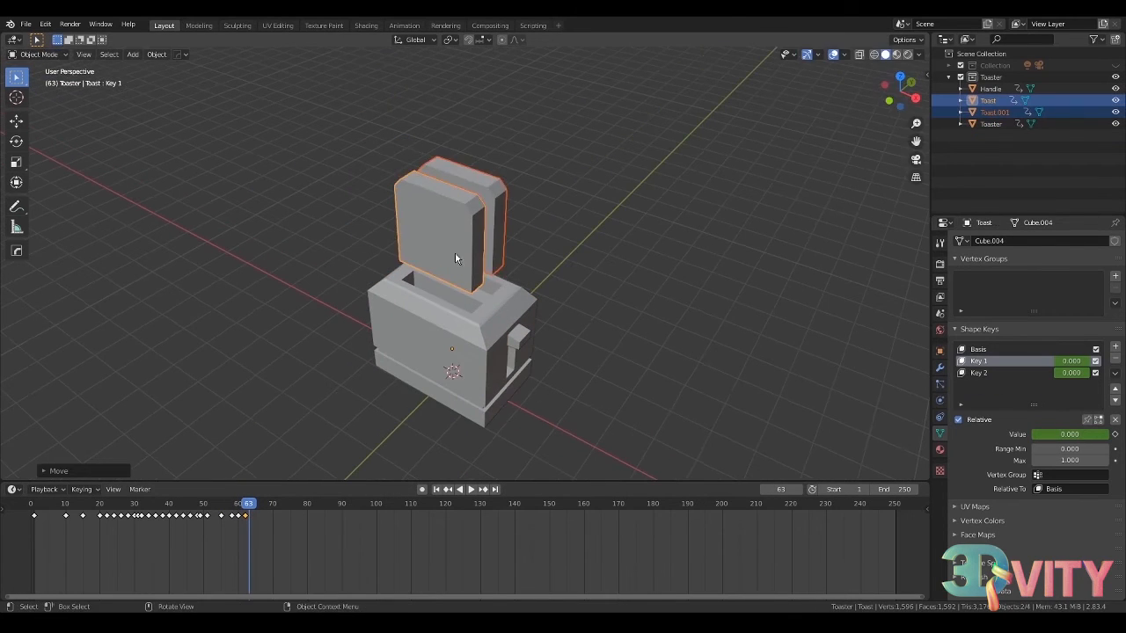
- Tilt the two hovering bread slices in opposite directions and keyframe them on frame 63
{"action": "left_click", "coordinate": [491, 224]}
{"action": "key", "text": "r"}
{"action": "left_click", "coordinate": [506, 249]}
{"action": "key", "text": "ctrl+z"}
{"action": "key", "text": "ctrl+z"}
{"action": "key", "text": "ctrl+z"}
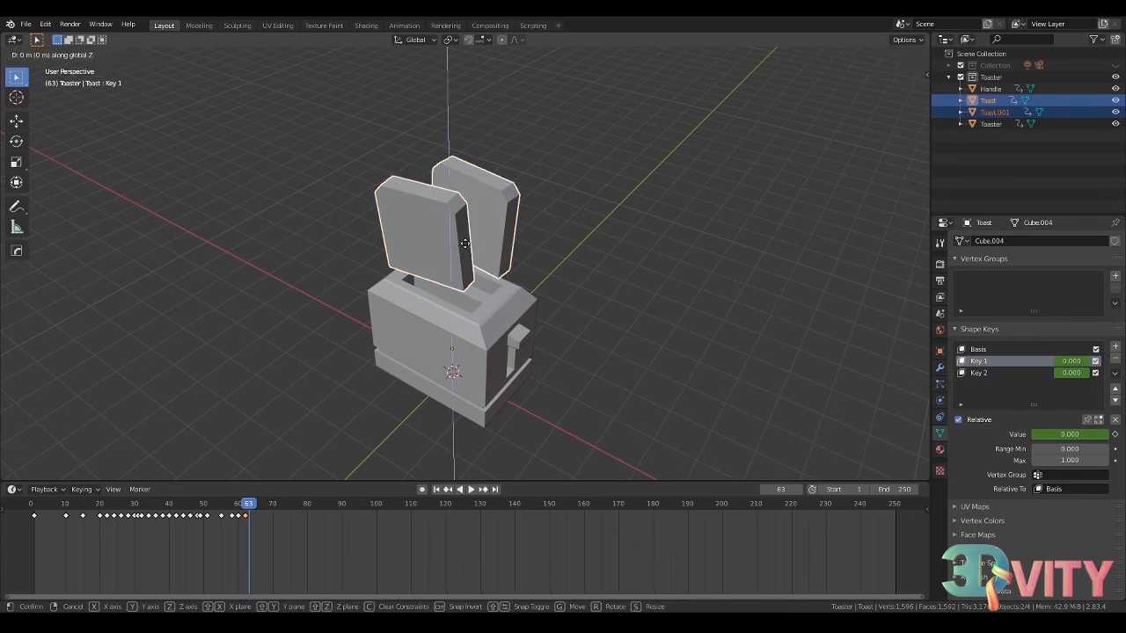
{"action": "key", "text": "i"}
{"action": "left_click", "coordinate": [123, 506]}
{"action": "key", "text": "space"}
{"action": "key", "text": "space"}
- On frame 65, straighten both bread slices by clearing their location and rotation
{"action": "left_click_drag", "start_coordinate": [299, 504], "coordinate": [256, 504]}
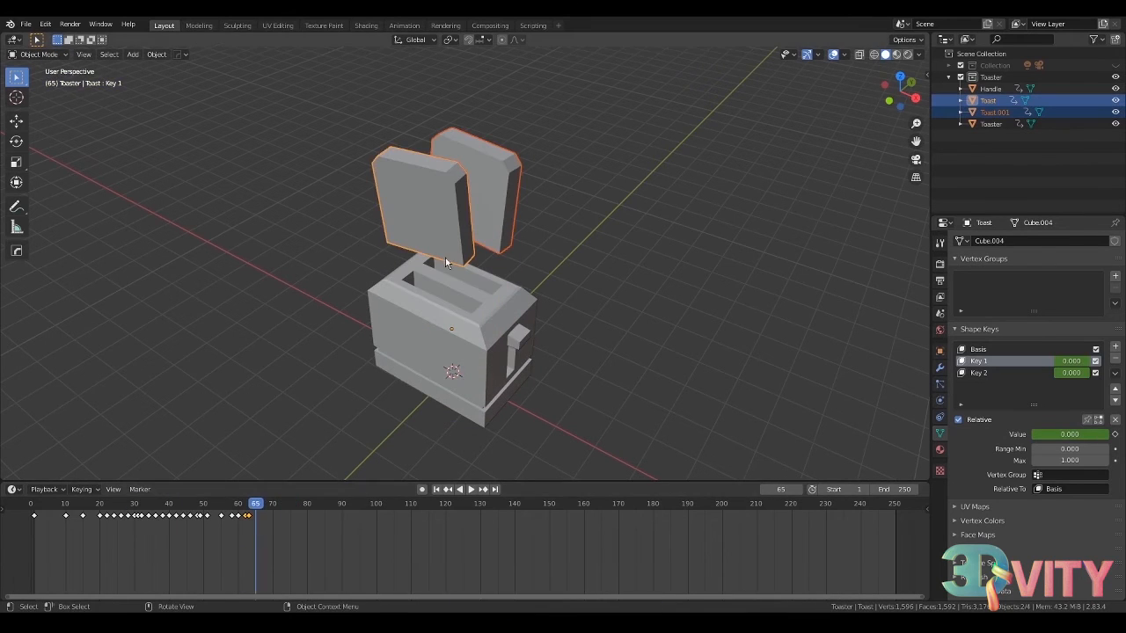
{"action": "key", "text": "KP_1"}
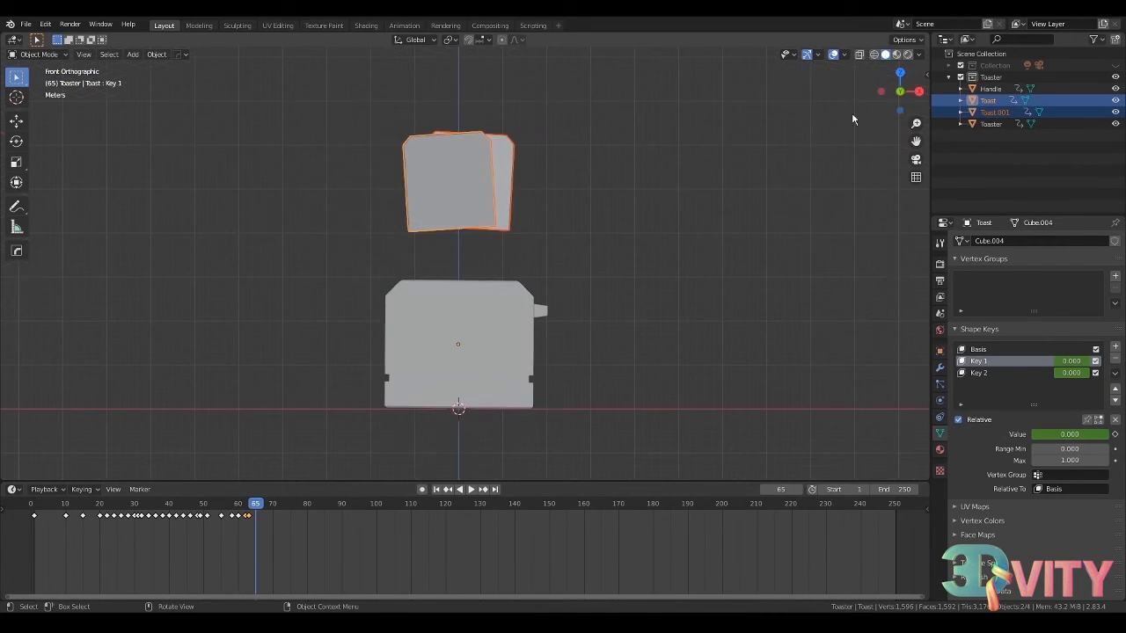
{"action": "left_click", "coordinate": [461, 175]}
{"action": "key", "text": "r"}
{"action": "left_click", "coordinate": [564, 181]}
{"action": "left_click", "coordinate": [509, 178]}
{"action": "key", "text": "r"}
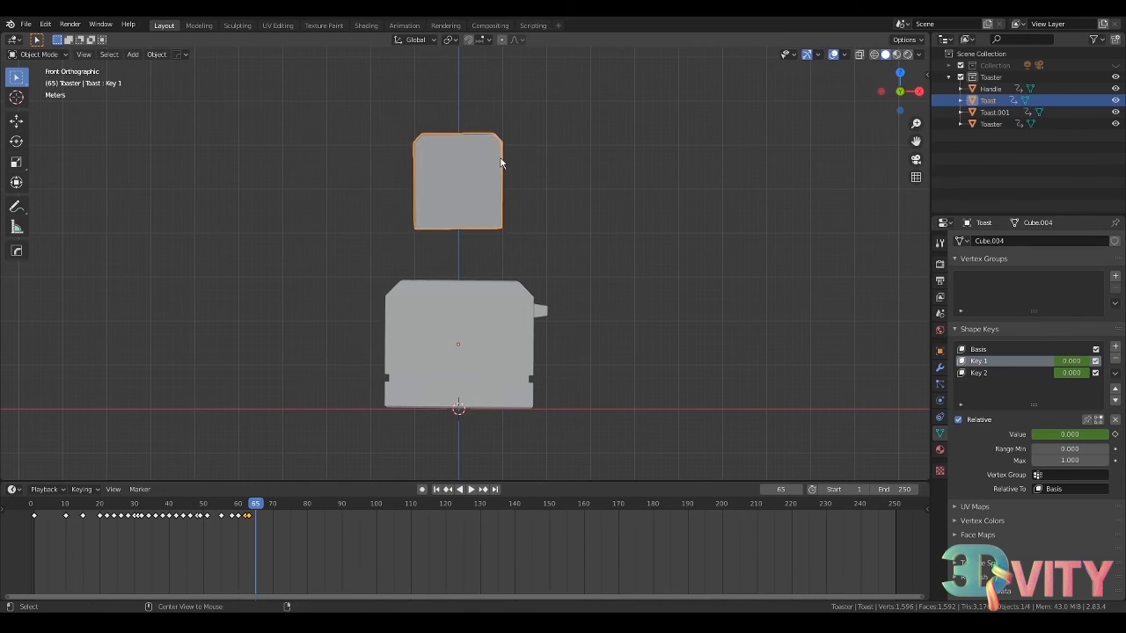
{"action": "key", "text": "alt+g"}
{"action": "key", "text": "alt+r"}
{"action": "key", "text": "KP_3"}
{"action": "left_click", "coordinate": [481, 172]}
{"action": "key", "text": "alt+g"}
{"action": "key", "text": "alt+r"}
- Move both bread slices along Z so they stick out of the toaster's slots and keyframe them on frame 65
{"action": "middle_click_drag", "start_coordinate": [803, 120], "coordinate": [881, 126]}
{"action": "left_click", "coordinate": [466, 227], "text": "shift"}
{"action": "key", "text": "g"}
{"action": "key", "text": "z"}
{"action": "left_click", "coordinate": [471, 245]}
{"action": "key", "text": "i"}
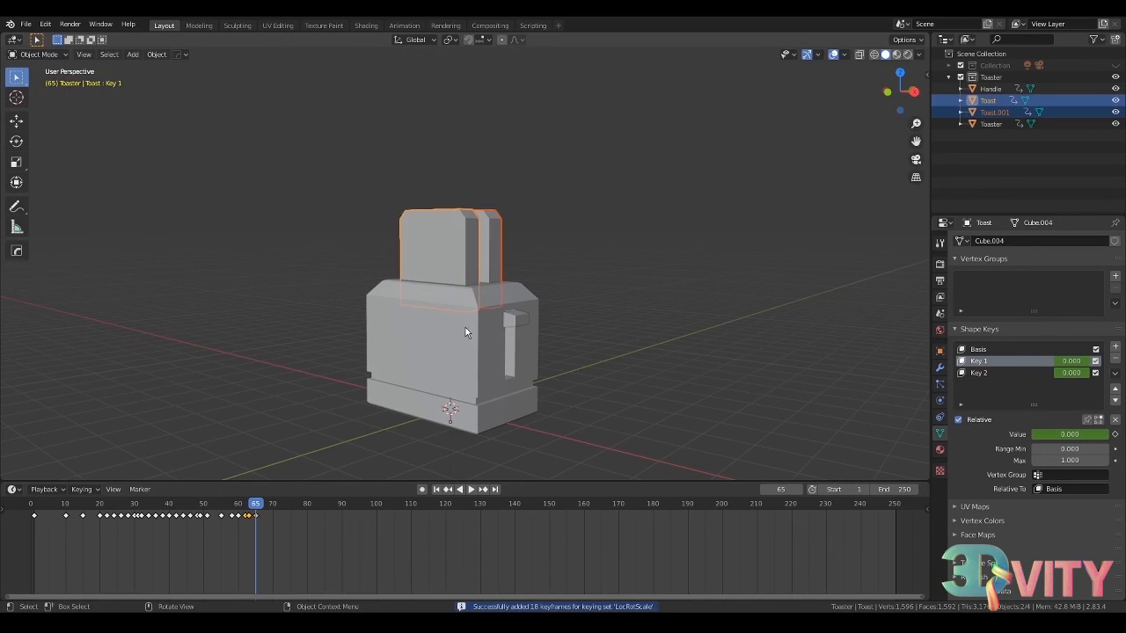
- Set the toaster's Key 3 shape key to 0 and keyframe it on frame 65
{"action": "left_click", "coordinate": [466, 333]}
{"action": "left_click_drag", "start_coordinate": [254, 508], "coordinate": [256, 508]}
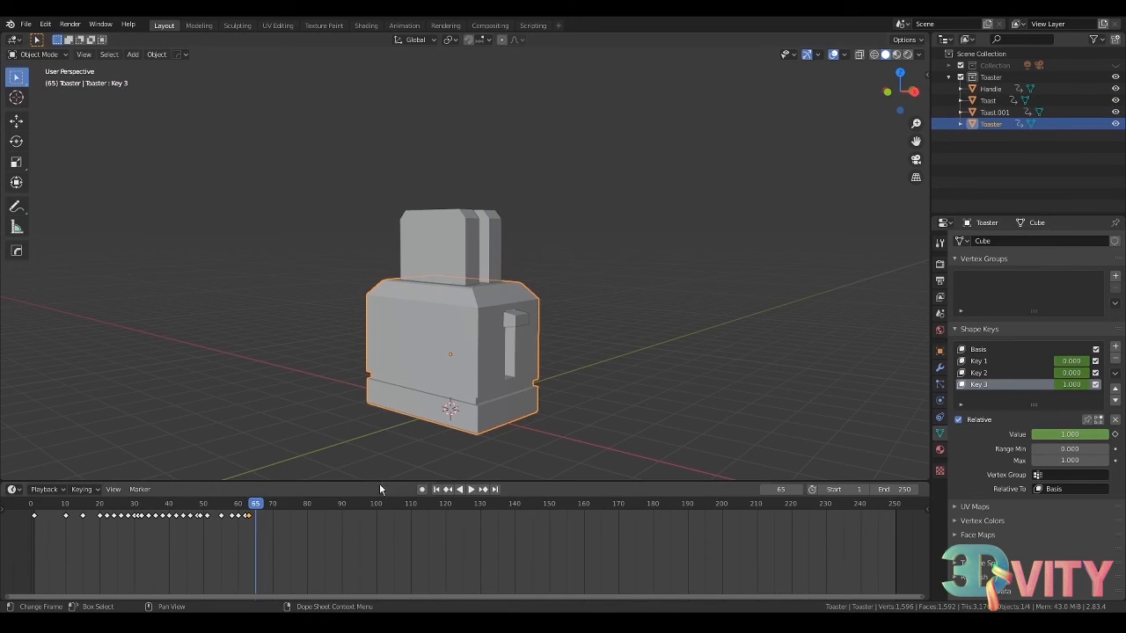
{"action": "left_click_drag", "start_coordinate": [1073, 435], "coordinate": [1052, 434]}
{"action": "mouse_move", "coordinate": [253, 508]}
{"action": "left_mouse_down"}
{"action": "mouse_move", "coordinate": [214, 510]}
{"action": "mouse_move", "coordinate": [250, 515]}
{"action": "left_mouse_up"}
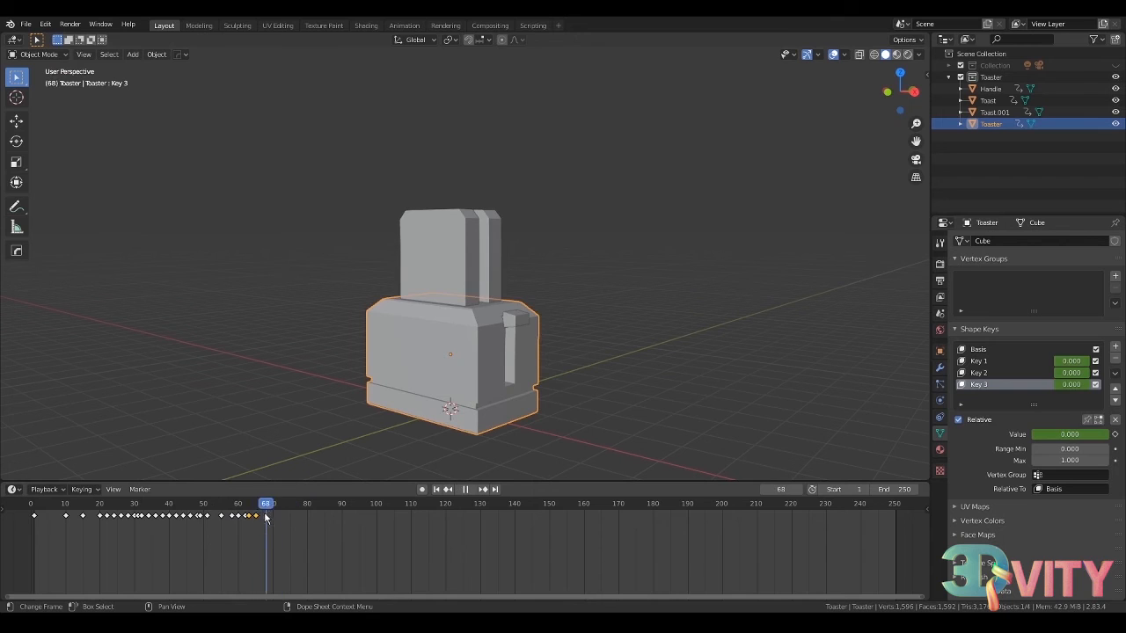
- On frame 63, raise all objects about 0.21 m along Z and keyframe them
{"action": "left_click_drag", "start_coordinate": [266, 516], "coordinate": [250, 518]}
{"action": "middle_click_drag", "start_coordinate": [340, 392], "coordinate": [536, 406]}
{"action": "key", "text": "a"}
{"action": "key", "text": "g"}
{"action": "key", "text": "z"}
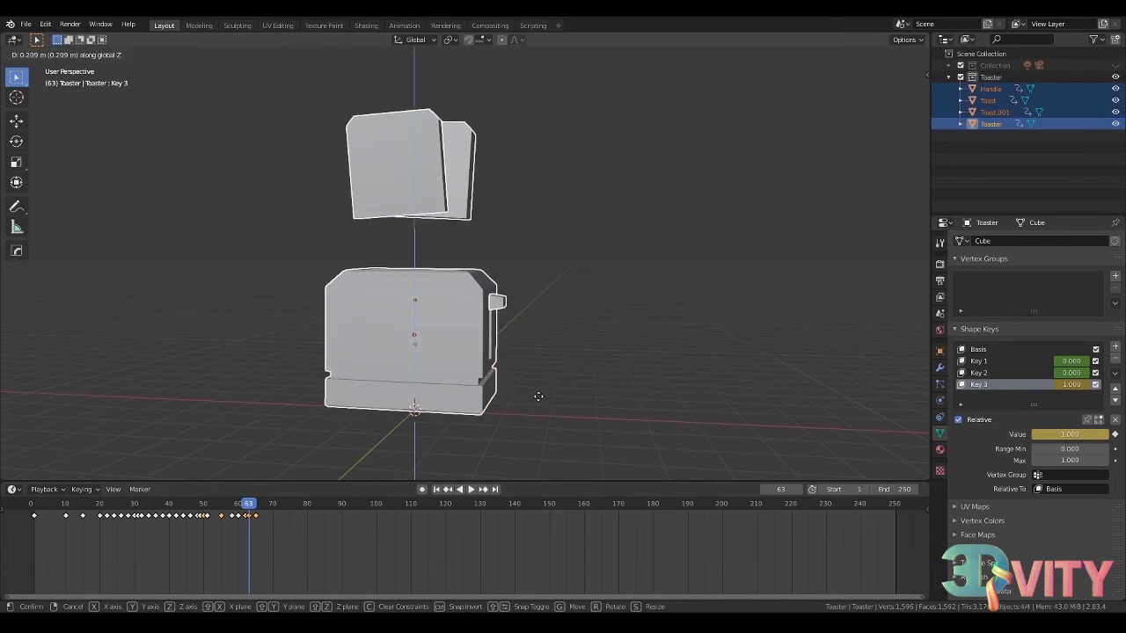
{"action": "left_click", "coordinate": [538, 396]}
{"action": "key", "text": "i"}
- On frame 65, lower all objects along Z to the ground and keyframe them
{"action": "left_click_drag", "start_coordinate": [250, 517], "coordinate": [256, 518]}
{"action": "left_click_drag", "start_coordinate": [254, 181], "coordinate": [561, 384]}
{"action": "key", "text": "KP_1"}
{"action": "key", "text": "g"}
{"action": "key", "text": "z"}
{"action": "left_click", "coordinate": [660, 272]}
{"action": "middle_click_drag", "start_coordinate": [660, 272], "coordinate": [597, 292]}
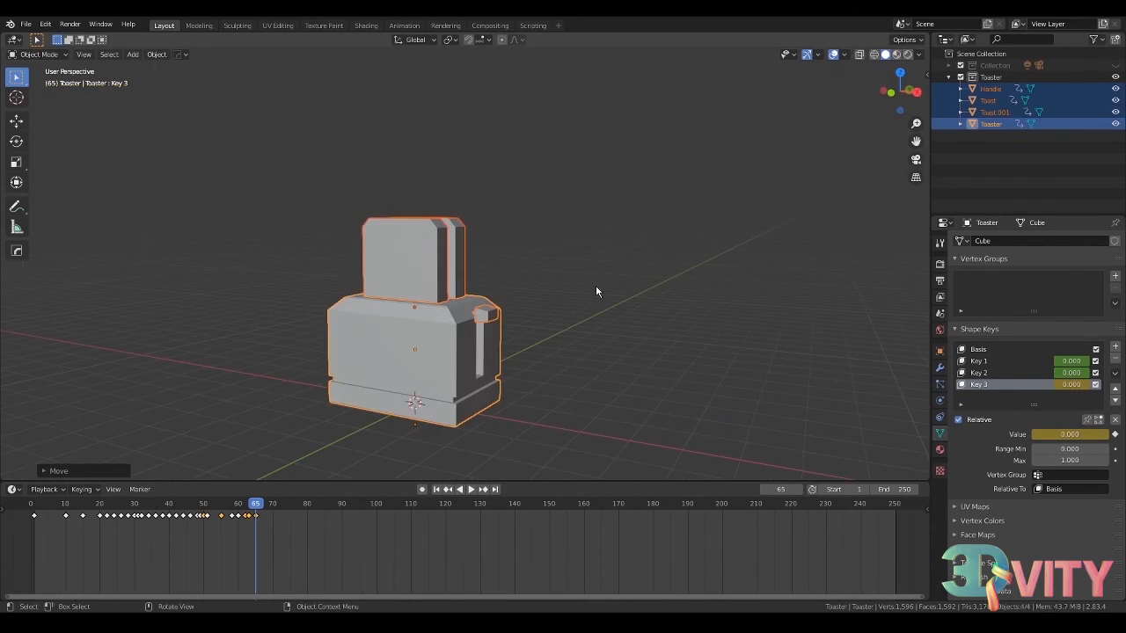
{"action": "key", "text": "i"}
- On frame 62, adjust the mid-jump height of all objects along Z
{"action": "left_click_drag", "start_coordinate": [255, 506], "coordinate": [246, 508]}
{"action": "key", "text": "g"}
{"action": "key", "text": "z"}
{"action": "left_click", "coordinate": [646, 297]}
{"action": "key", "text": "KP_1"}
{"action": "key", "text": "g"}
{"action": "key", "text": "z"}
{"action": "left_click", "coordinate": [645, 299]}
{"action": "middle_click_drag", "start_coordinate": [646, 299], "coordinate": [581, 323]}
- Lower the handle slightly along Z in its slot and keyframe all objects on frame 62
{"action": "scroll", "coordinate": [545, 339], "scroll_direction": "up", "scroll_amount": 2}
{"action": "left_click", "coordinate": [493, 351]}
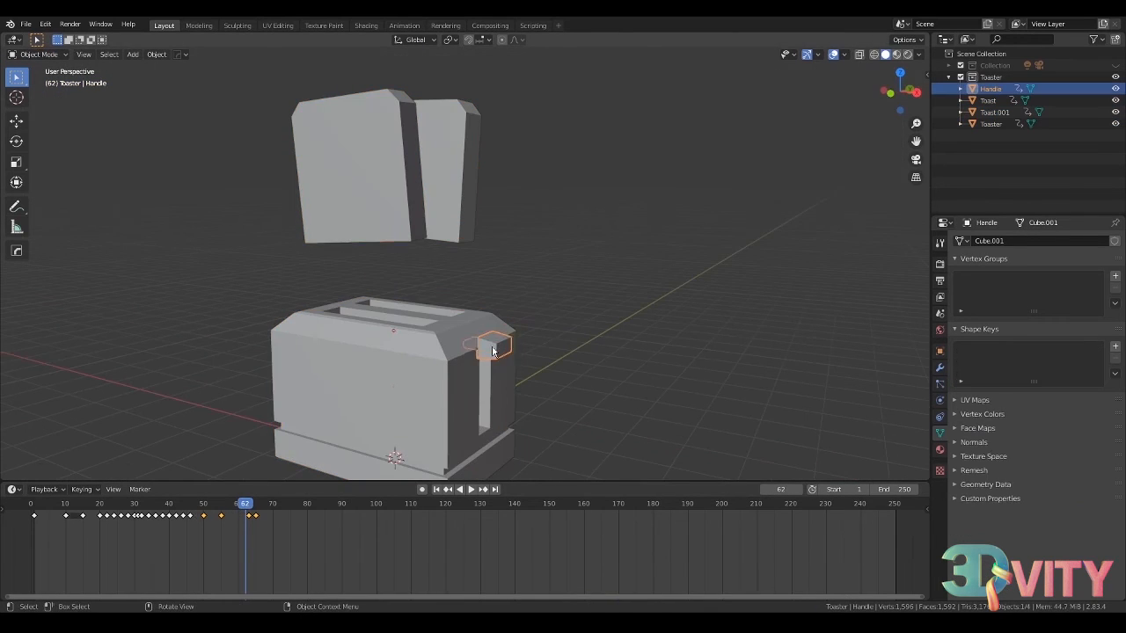
{"action": "key", "text": "g"}
{"action": "key", "text": "z"}
{"action": "left_click", "coordinate": [493, 363]}
{"action": "scroll", "coordinate": [492, 363], "scroll_direction": "down", "scroll_amount": 2}
{"action": "key", "text": "a"}
{"action": "key", "text": "i"}
- Lower the handle slightly along Z in the landed pose and keyframe it, checking the motion with a playback
{"action": "left_click_drag", "start_coordinate": [246, 507], "coordinate": [78, 509]}
{"action": "left_click", "coordinate": [487, 315]}
{"action": "key", "text": "g"}
{"action": "key", "text": "z"}
{"action": "left_click", "coordinate": [488, 331]}
{"action": "key", "text": "i"}
{"action": "key", "text": "space"}
{"action": "key", "text": "space"}
- On frame 67, lower both bread slices slightly along Z and keyframe them
{"action": "left_click_drag", "start_coordinate": [258, 519], "coordinate": [262, 520]}
{"action": "left_click", "coordinate": [429, 250]}
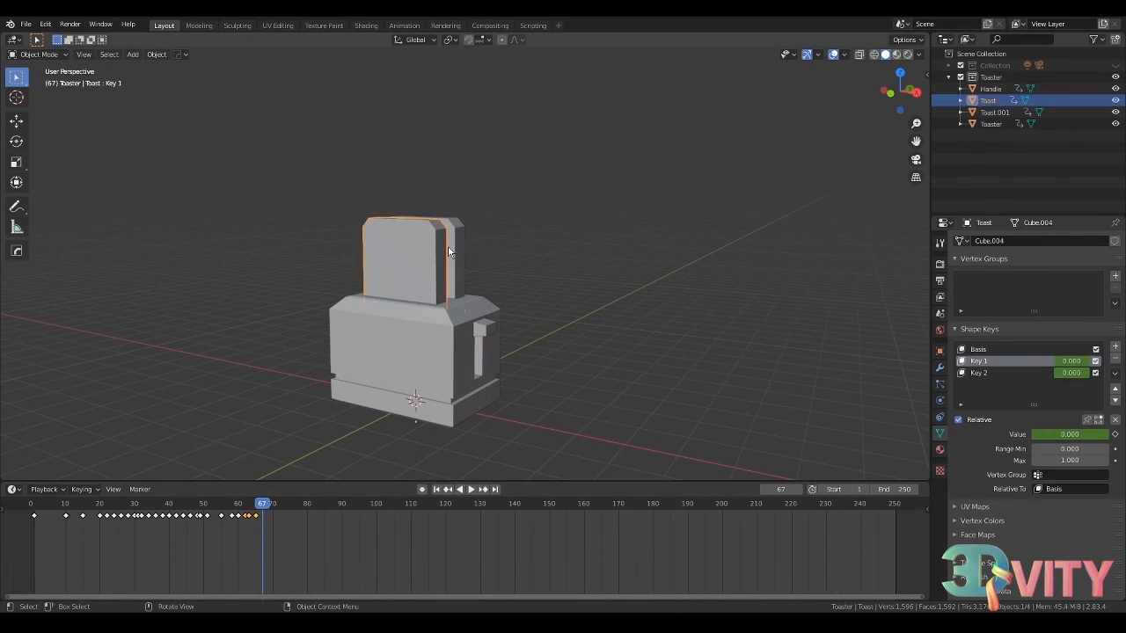
{"action": "left_click", "coordinate": [454, 241], "text": "shift"}
{"action": "key", "text": "g"}
{"action": "key", "text": "z"}
{"action": "left_click", "coordinate": [455, 247]}
{"action": "key", "text": "i"}
- Lower the handle slightly along Z and keyframe it on frame 67
{"action": "left_click", "coordinate": [482, 330]}
{"action": "key", "text": "g"}
{"action": "key", "text": "z"}
{"action": "left_click", "coordinate": [484, 333]}
{"action": "key", "text": "i"}
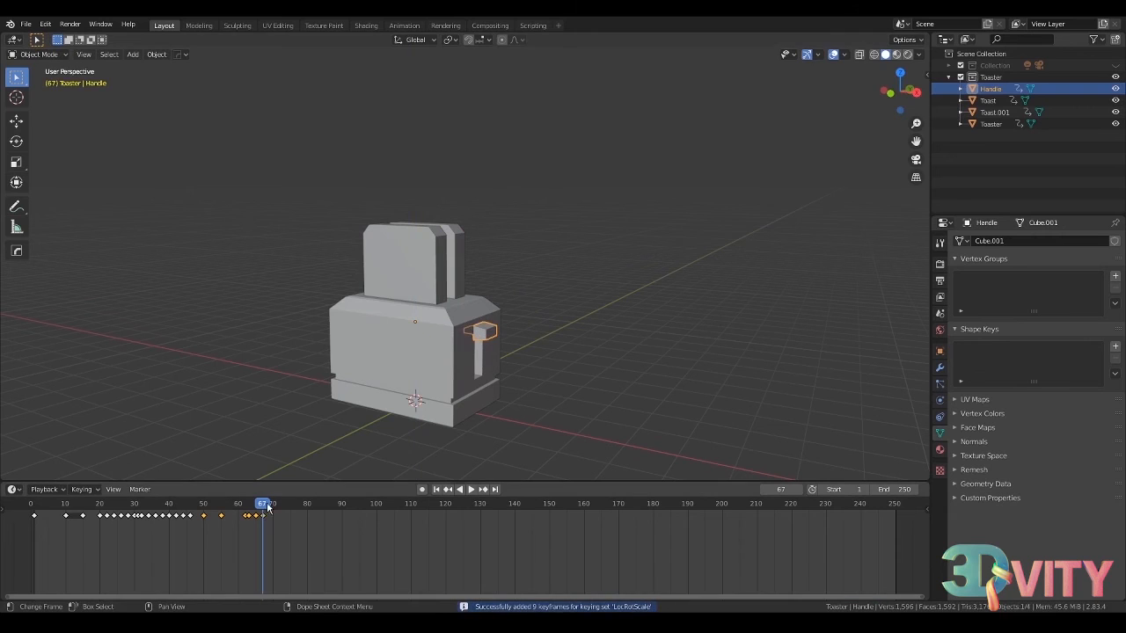
- On frame 68, raise the bread slices and the handle slightly along Z and keyframe them
{"action": "left_click_drag", "start_coordinate": [269, 509], "coordinate": [266, 509]}
{"action": "left_click", "coordinate": [429, 257]}
{"action": "left_click", "coordinate": [457, 253], "text": "shift"}
{"action": "left_click", "coordinate": [483, 334], "text": "shift"}
{"action": "key", "text": "g"}
{"action": "key", "text": "z"}
{"action": "left_click", "coordinate": [483, 340]}
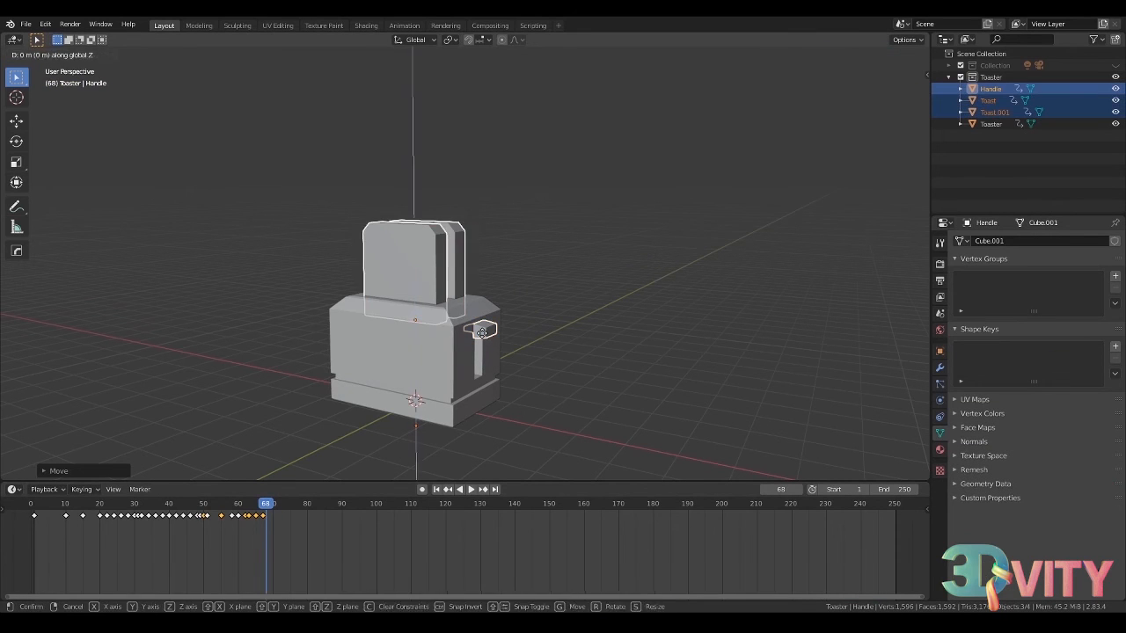
{"action": "left_click", "coordinate": [482, 332]}
{"action": "key", "text": "i"}
- Play back the animation from several start frames to check how the slices and handle settle after landing
{"action": "left_click", "coordinate": [67, 508]}
{"action": "key", "text": "space"}
{"action": "key", "text": "space"}
{"action": "left_click", "coordinate": [70, 508]}
{"action": "key", "text": "space"}
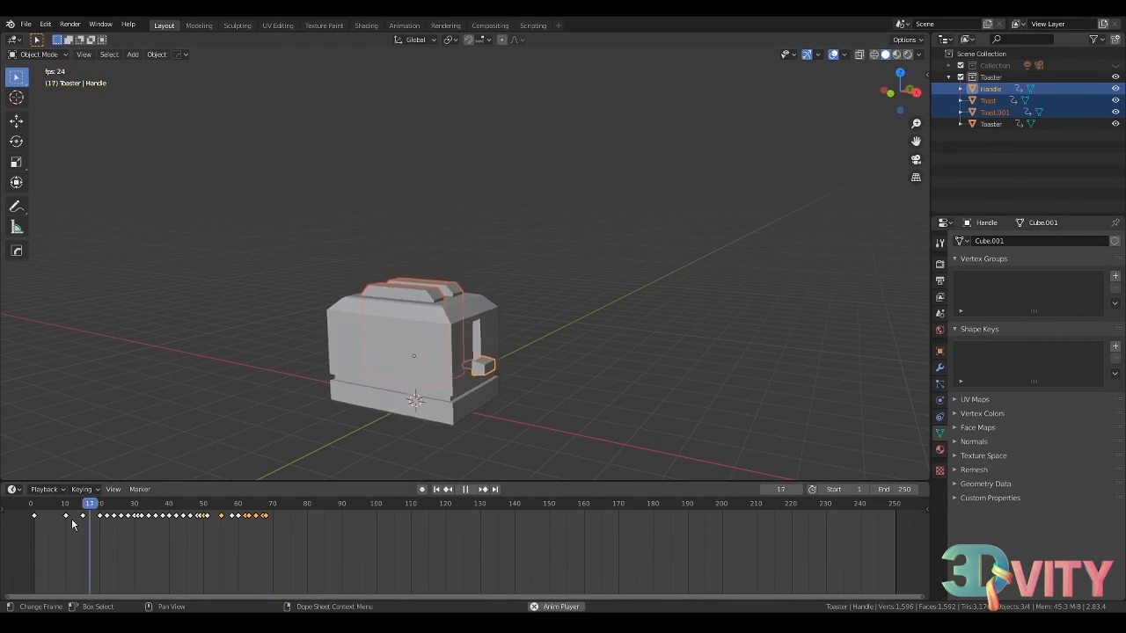
{"action": "key", "text": "space"}
{"action": "left_click", "coordinate": [45, 510]}
{"action": "key", "text": "shift+Left"}
{"action": "left_click", "coordinate": [558, 319]}
{"action": "middle_click_drag", "start_coordinate": [557, 318], "coordinate": [522, 314]}
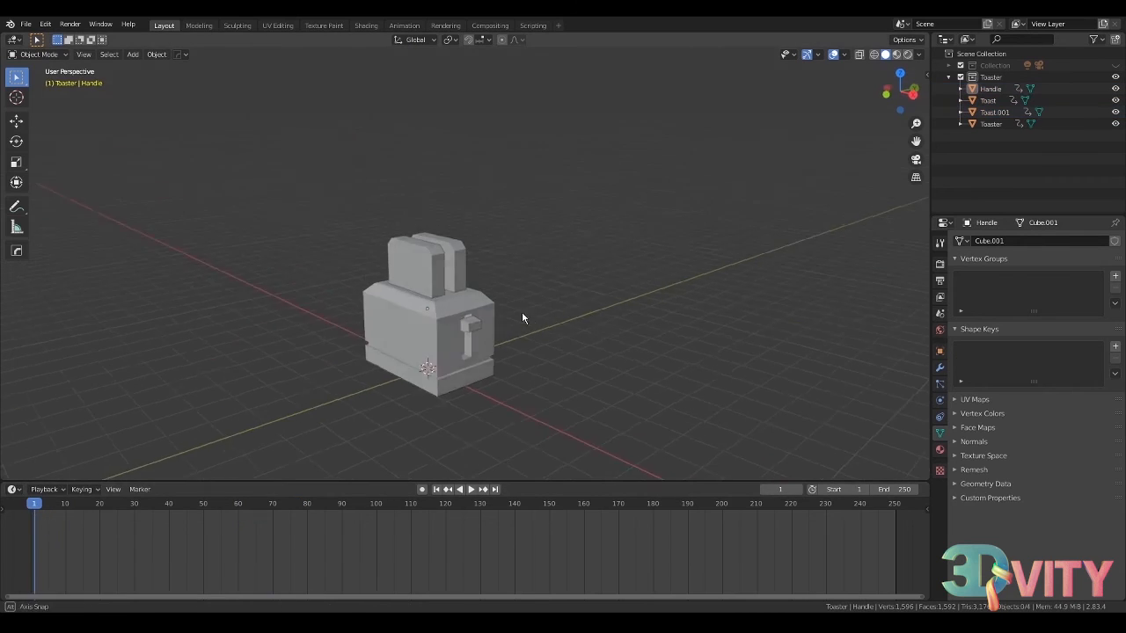
{"action": "key", "text": "space"}
{"action": "key", "text": "space"}
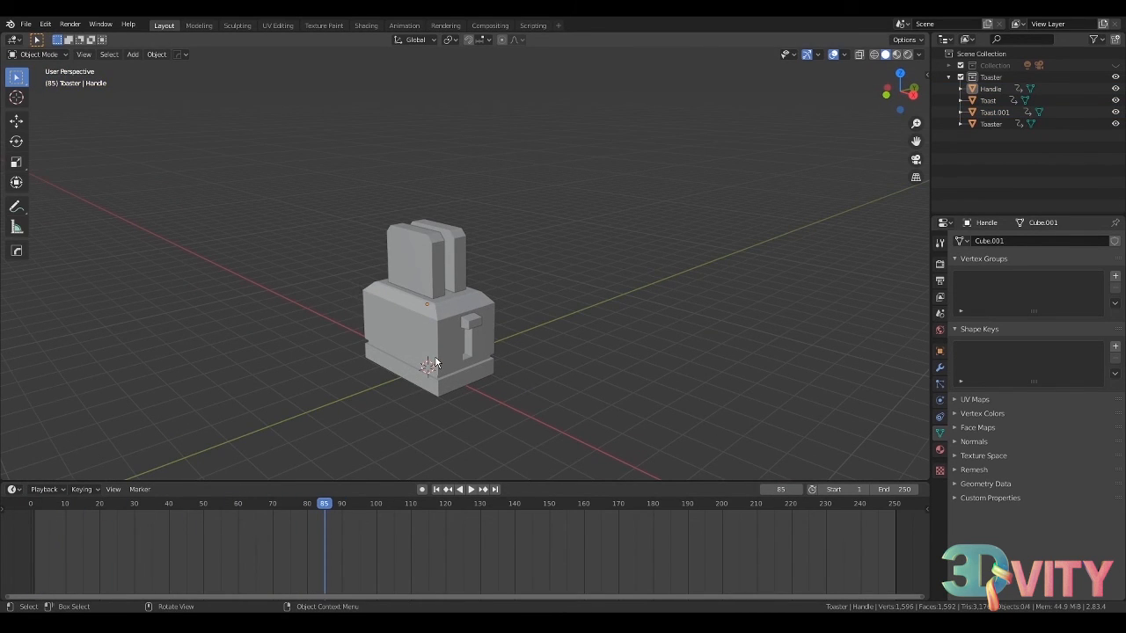
- Select all objects and replay the animation to judge the timing of the jump and landing
{"action": "key", "text": "a"}
{"action": "left_click", "coordinate": [66, 503]}
{"action": "key", "text": "space"}
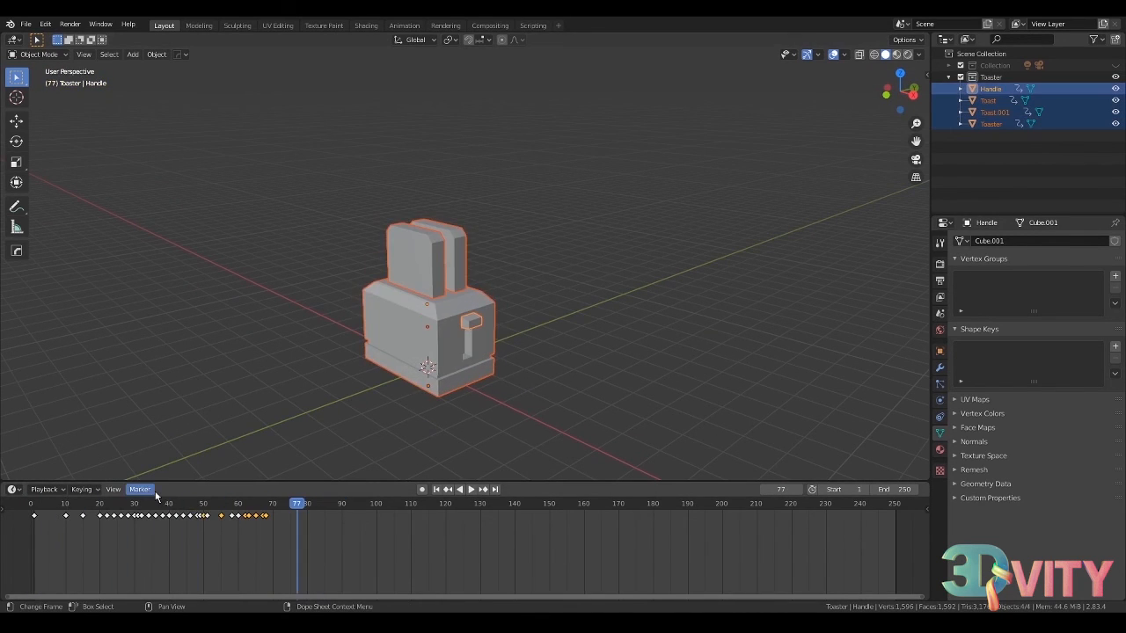
{"action": "left_click", "coordinate": [86, 505]}
{"action": "key", "text": "space"}
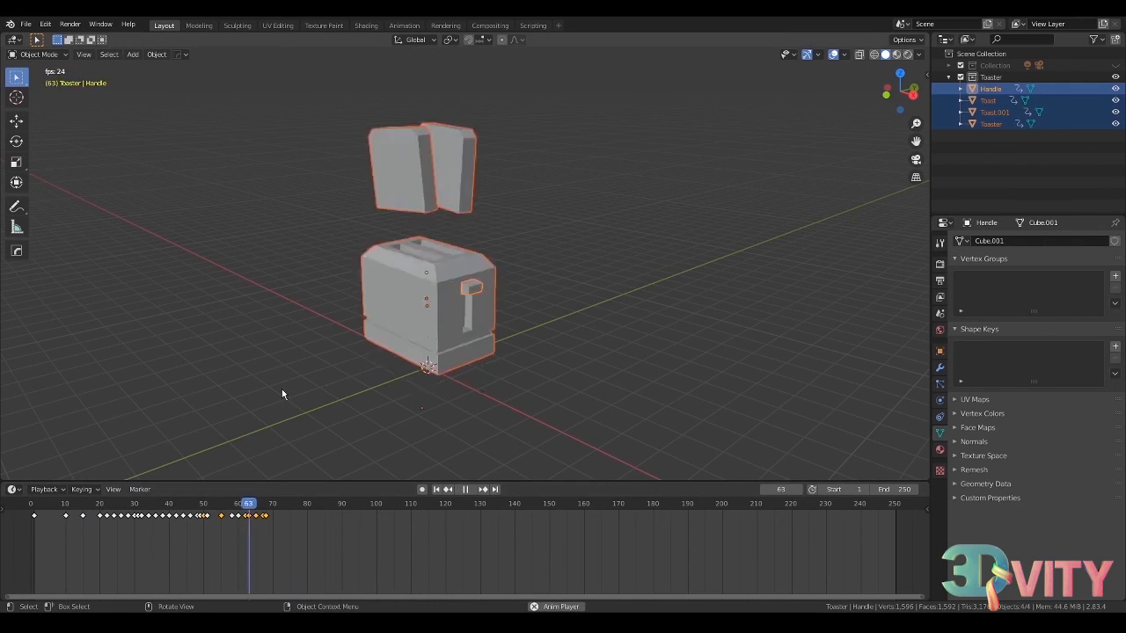
{"action": "key", "text": "space"}
- Shift the landing keyframes of all objects from frame 63 onward two frames later
{"action": "left_click_drag", "start_coordinate": [283, 505], "coordinate": [249, 517]}
{"action": "left_click_drag", "start_coordinate": [315, 535], "coordinate": [259, 516]}
{"action": "key", "text": "g"}
{"action": "left_click", "coordinate": [255, 513]}
- Replay the jump and landing, and the whole animation from the start, to check the new keyframe spacing
{"action": "left_click", "coordinate": [184, 504]}
{"action": "key", "text": "space"}
{"action": "key", "text": "space"}
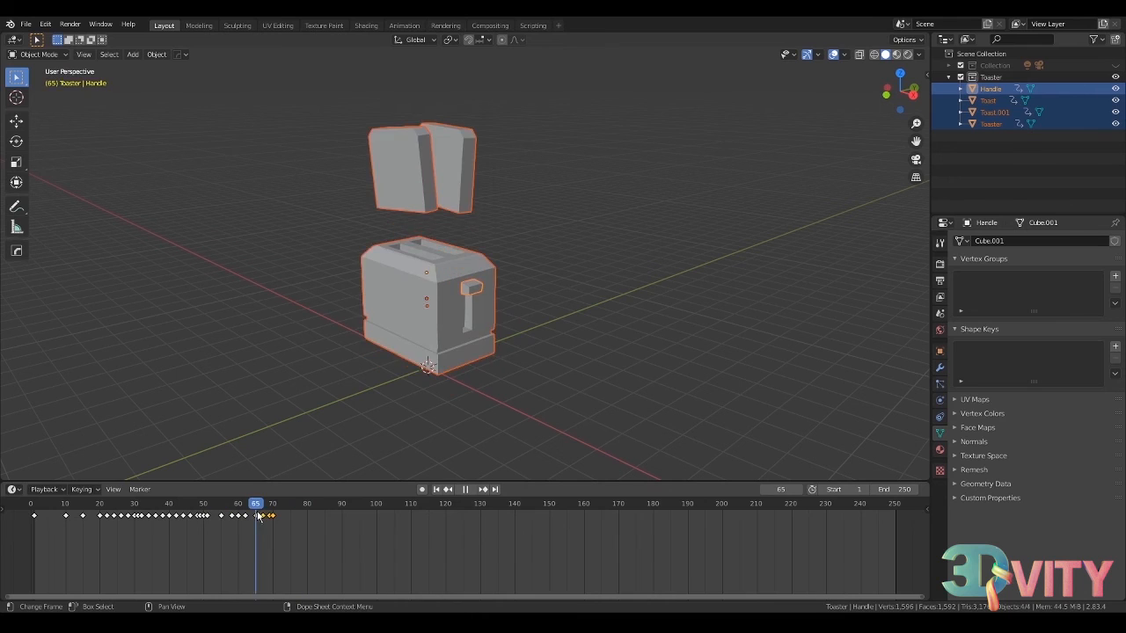
{"action": "key", "text": "space"}
{"action": "key", "text": "space"}
{"action": "left_click", "coordinate": [196, 506]}
{"action": "key", "text": "space"}
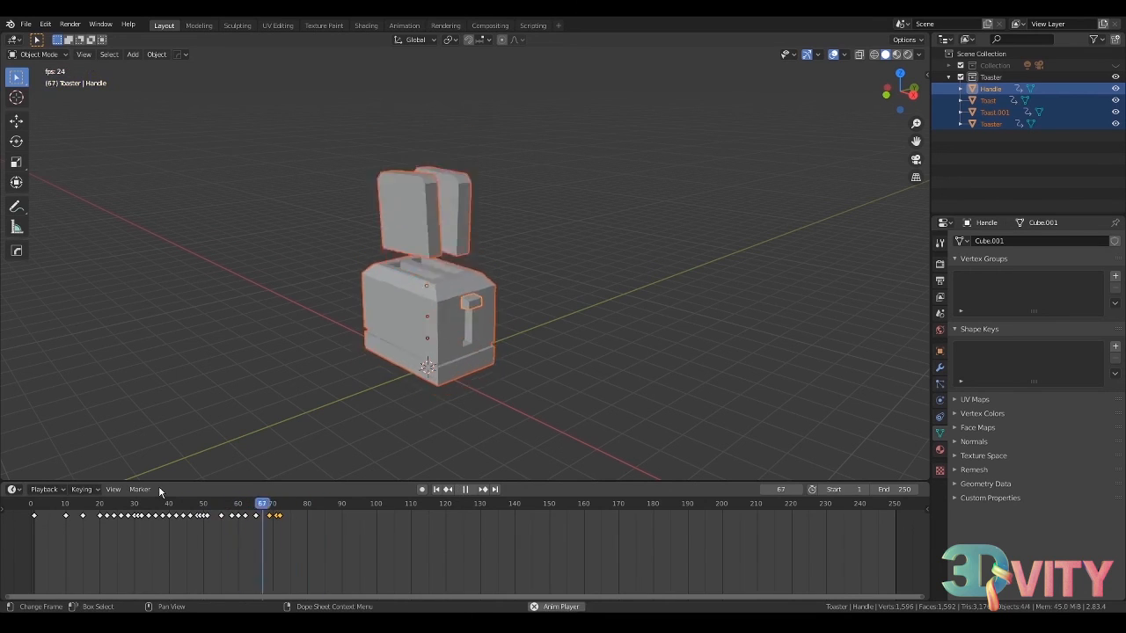
{"action": "key", "text": "space"}
{"action": "left_click", "coordinate": [76, 507]}
{"action": "key", "text": "space"}
{"action": "left_click", "coordinate": [30, 505]}
{"action": "key", "text": "space"}
{"action": "key", "text": "space"}
- Shift all keyframes after frame 1 five frames later
{"action": "left_click_drag", "start_coordinate": [322, 526], "coordinate": [37, 509]}
{"action": "key", "text": "g"}
{"action": "left_click", "coordinate": [259, 551]}
- Play the animation repeatedly from the start to check the timing of the handle press, shaking and jump
{"action": "left_click", "coordinate": [31, 505]}
{"action": "key", "text": "space"}
{"action": "left_click", "coordinate": [30, 505]}
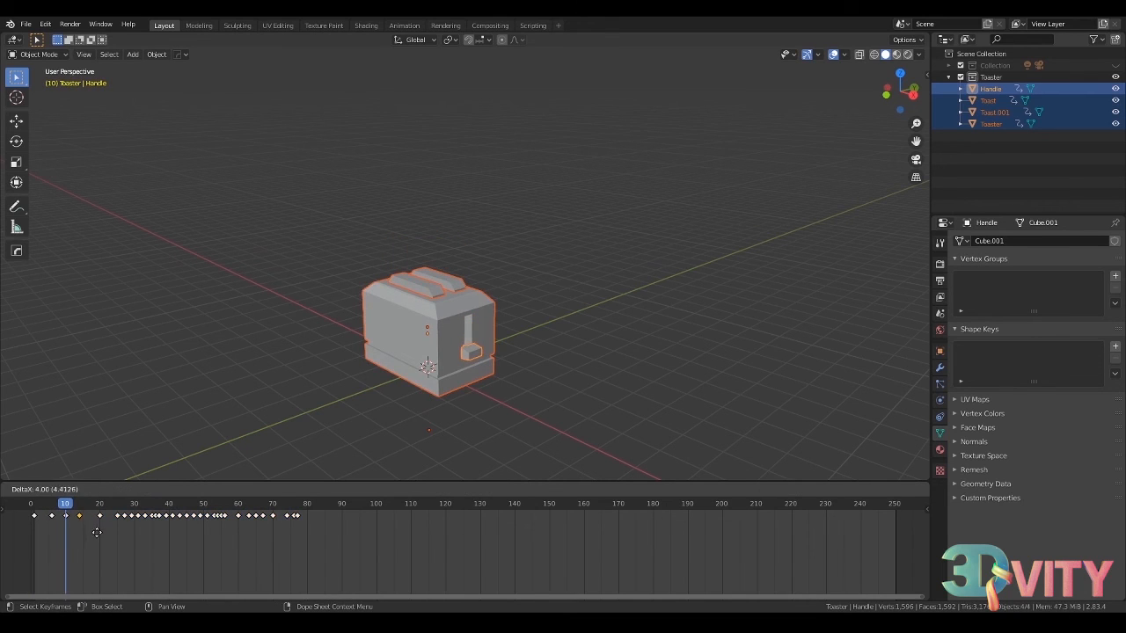
{"action": "key", "text": "space"}
{"action": "left_click", "coordinate": [31, 506]}
{"action": "key", "text": "space"}
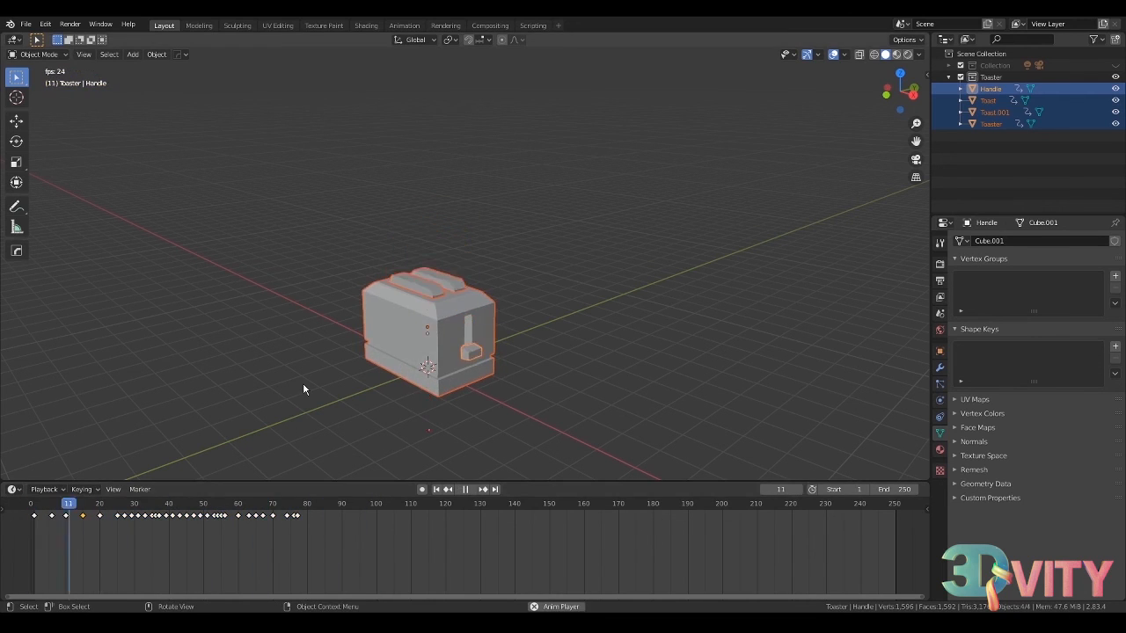
{"action": "key", "text": "space"}
{"action": "left_click", "coordinate": [26, 506]}
{"action": "key", "text": "space"}
{"action": "key", "text": "space"}
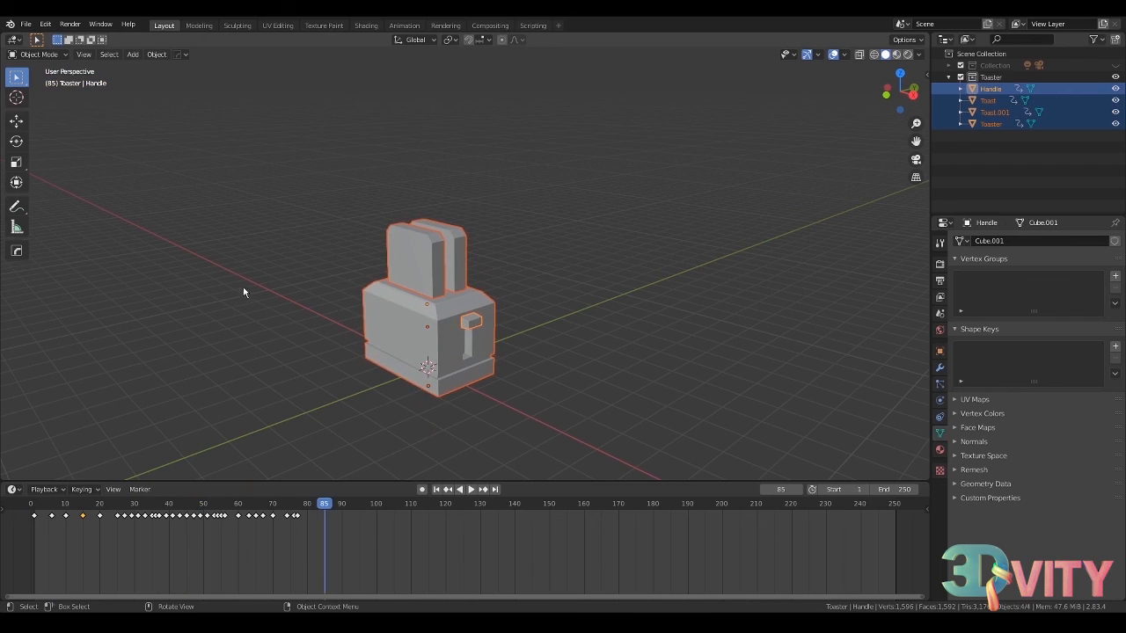
- Replay the toaster animation from its opening frames and scrub through the timeline to review the keyframe timing
{"action": "left_click", "coordinate": [45, 509]}
{"action": "key", "text": "space"}
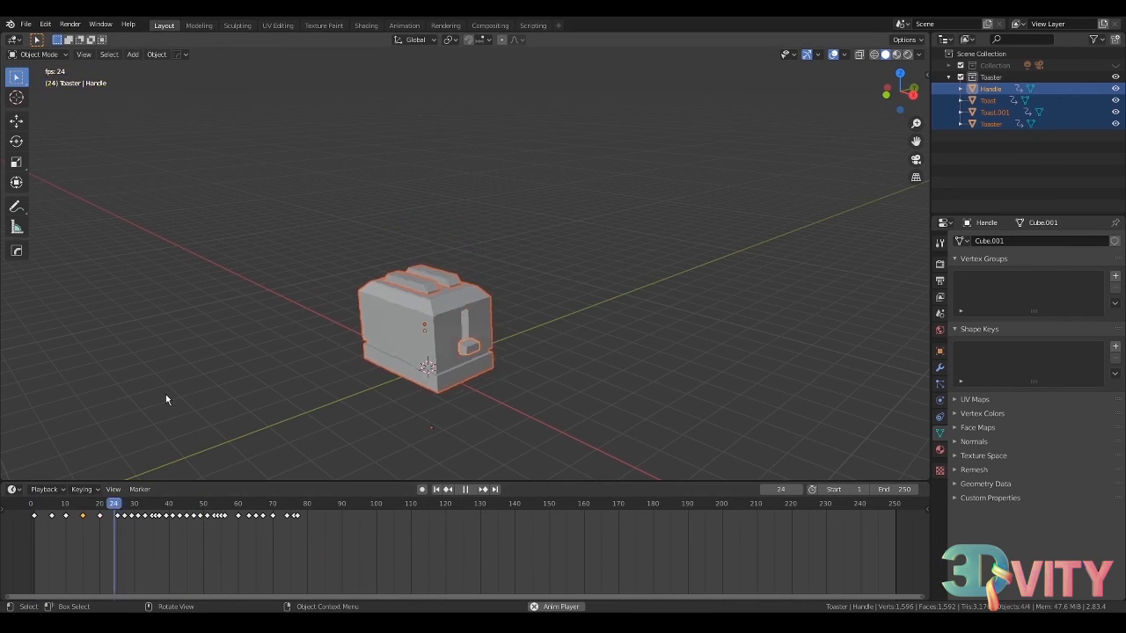
{"action": "key", "text": "space"}
{"action": "left_click", "coordinate": [99, 508]}
{"action": "left_click", "coordinate": [342, 519]}
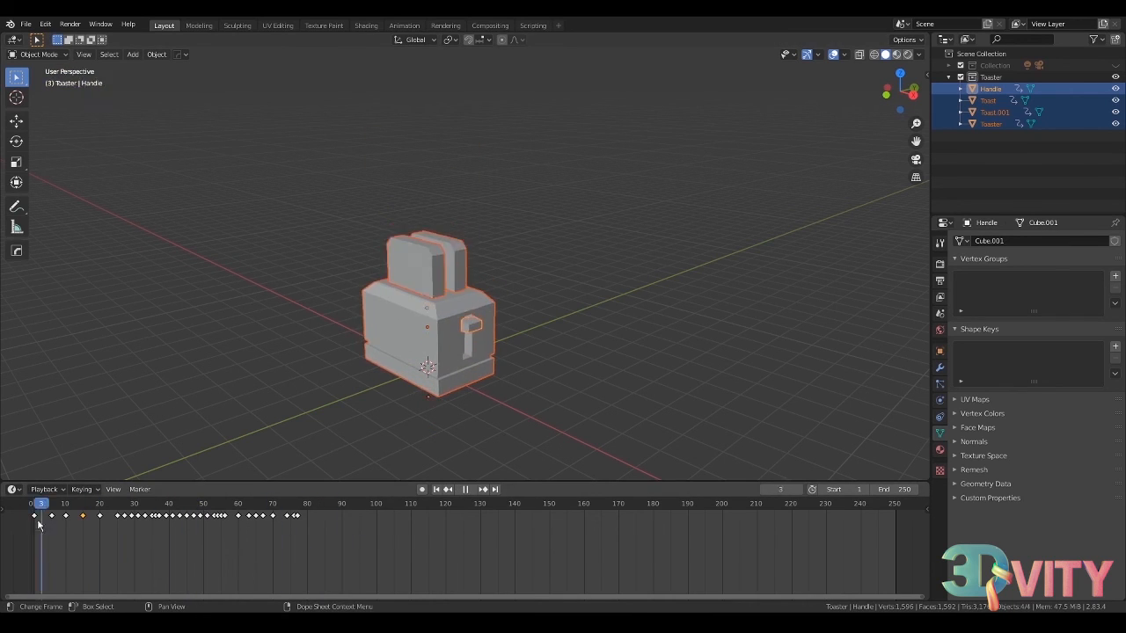